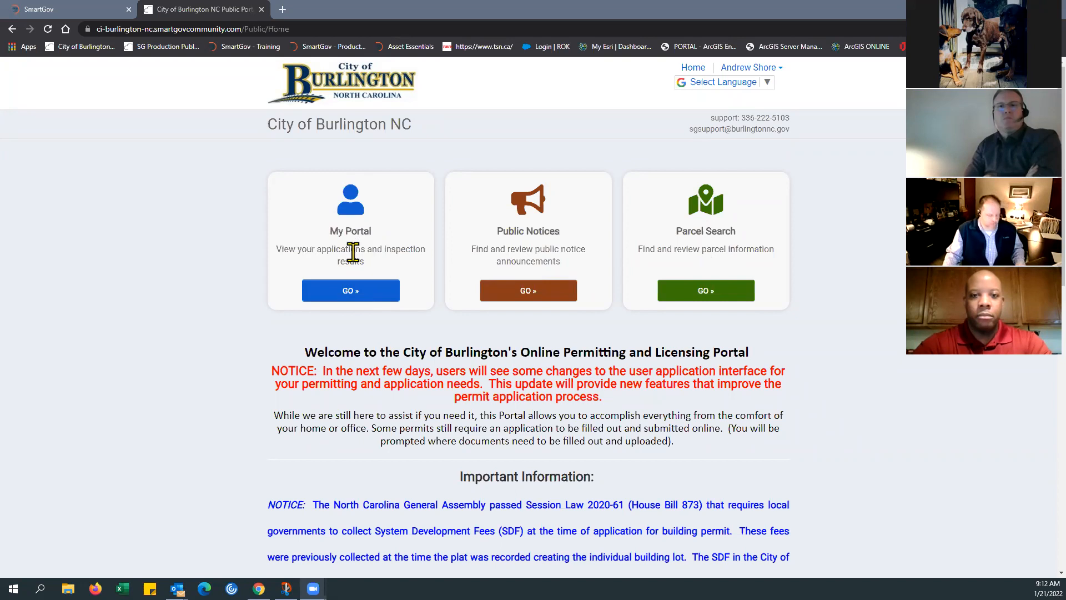
# Step: Go to My Portal and open the Documents library listed among the other services
pyautogui.click(349, 296)
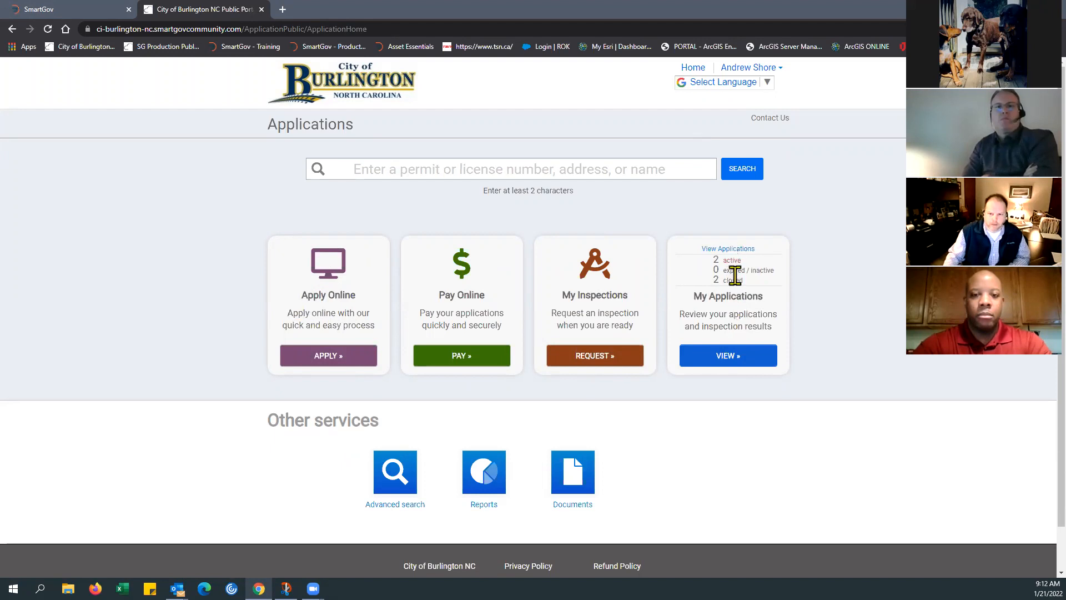
pyautogui.click(593, 356)
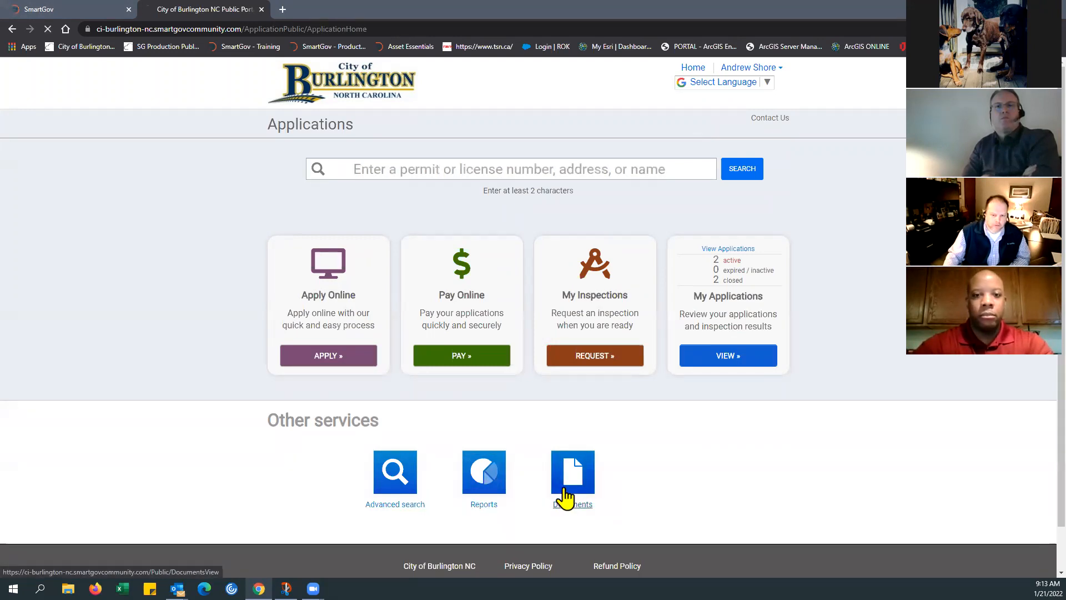
pyautogui.click(567, 494)
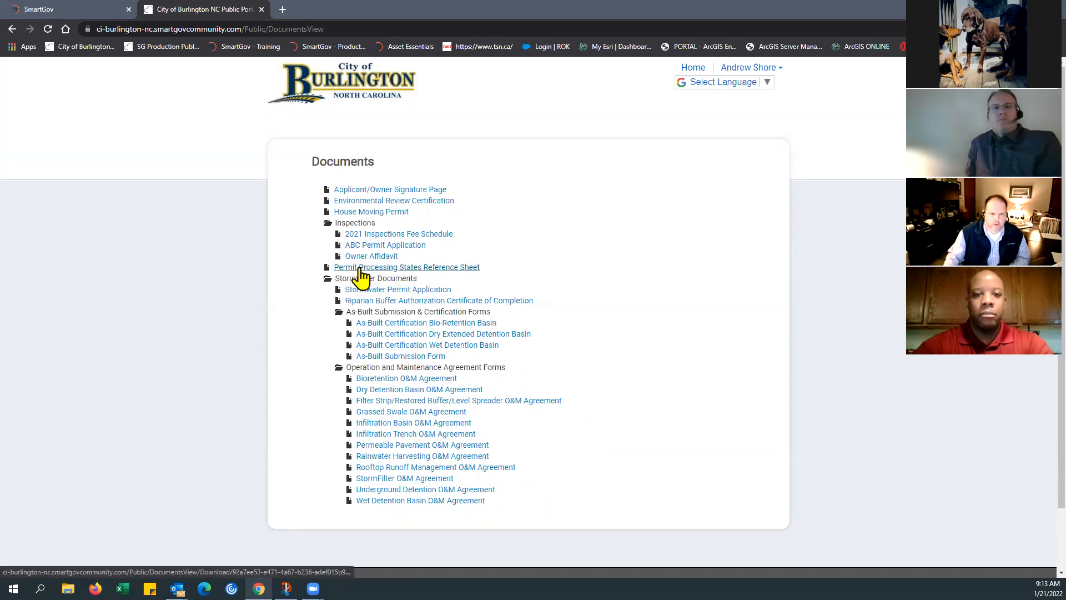
# Step: Download and open the Permit Processing States Reference Sheet, review the process states and their requirements, and close the PDF
pyautogui.click(409, 270)
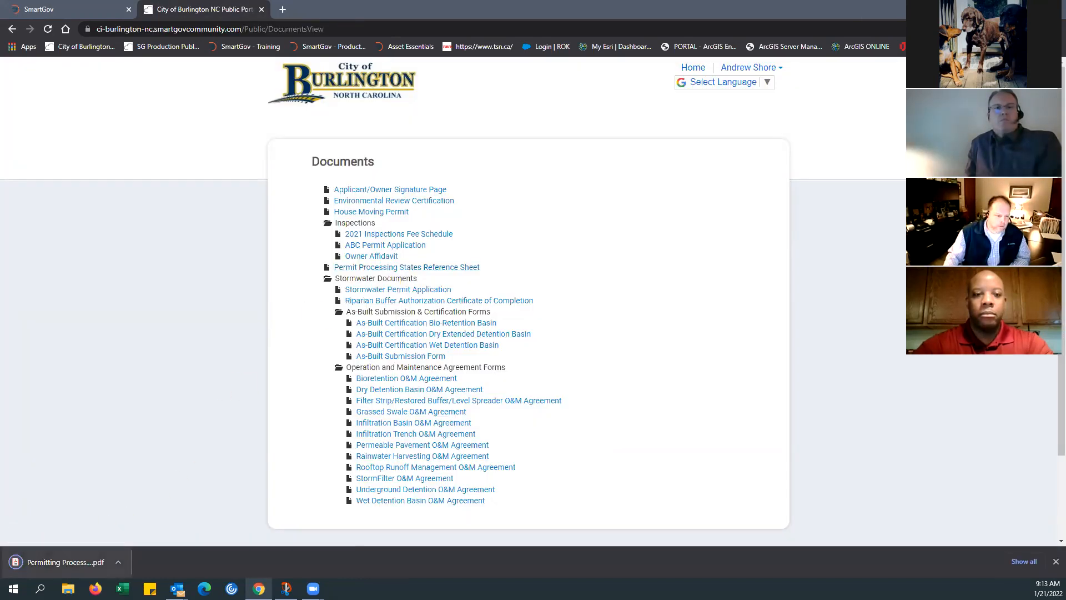
pyautogui.click(61, 562)
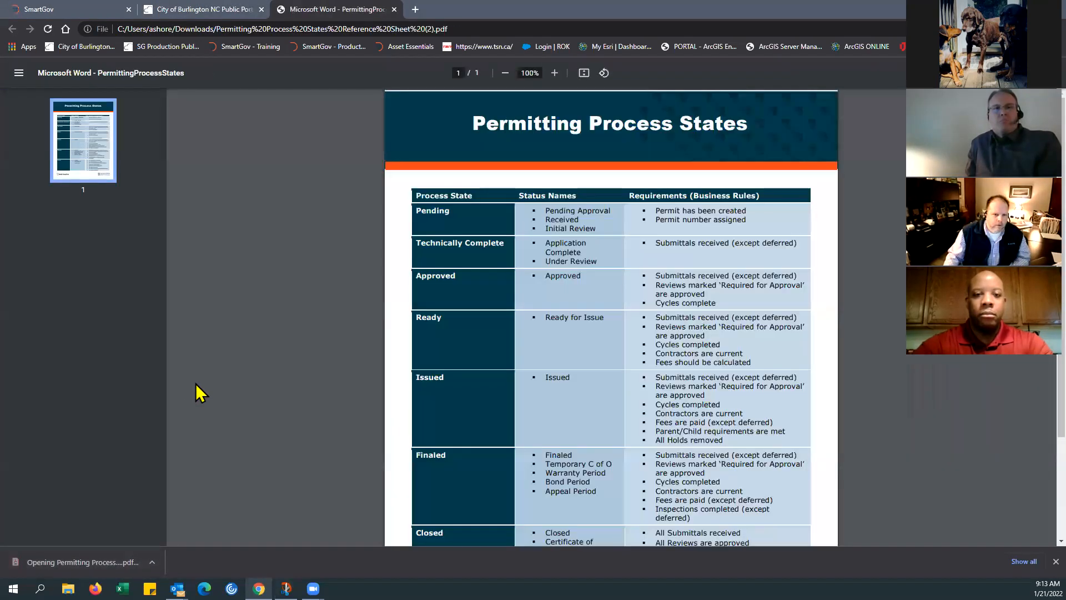
pyautogui.scroll(-2, 417, 353)
pyautogui.scroll(2, 420, 354)
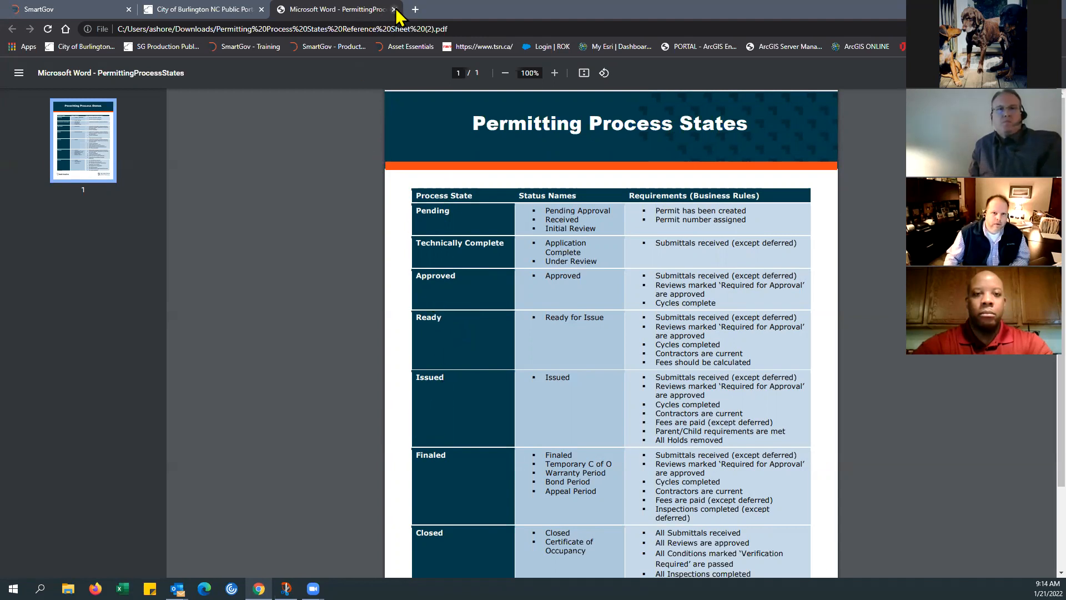
pyautogui.hotkey('ctrl', 'w')
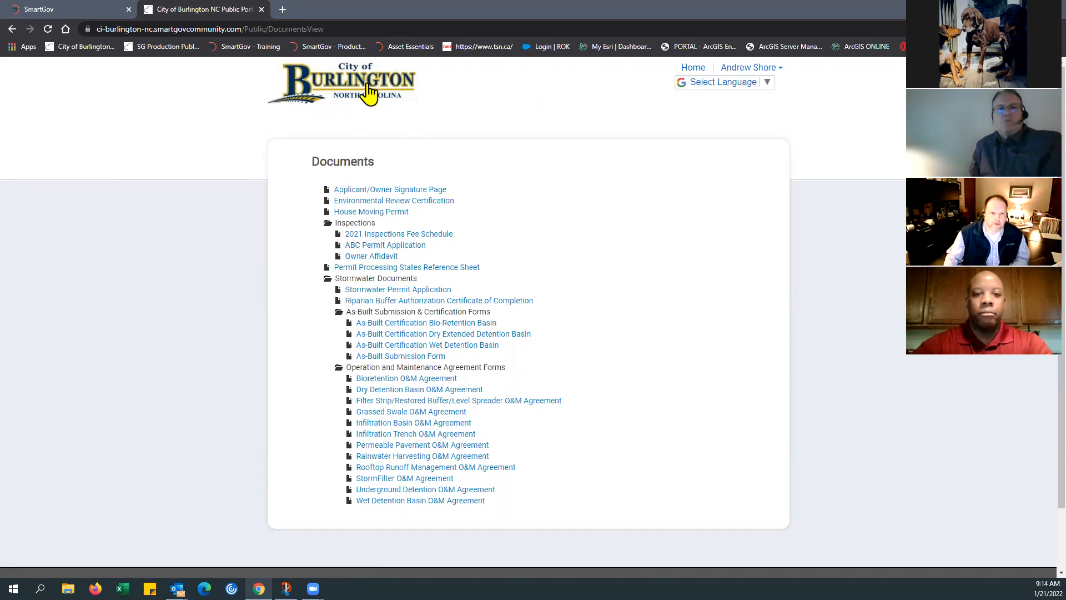
# Step: Return to the portal home page, view the available translation languages, and close the list without choosing one
pyautogui.click(691, 69)
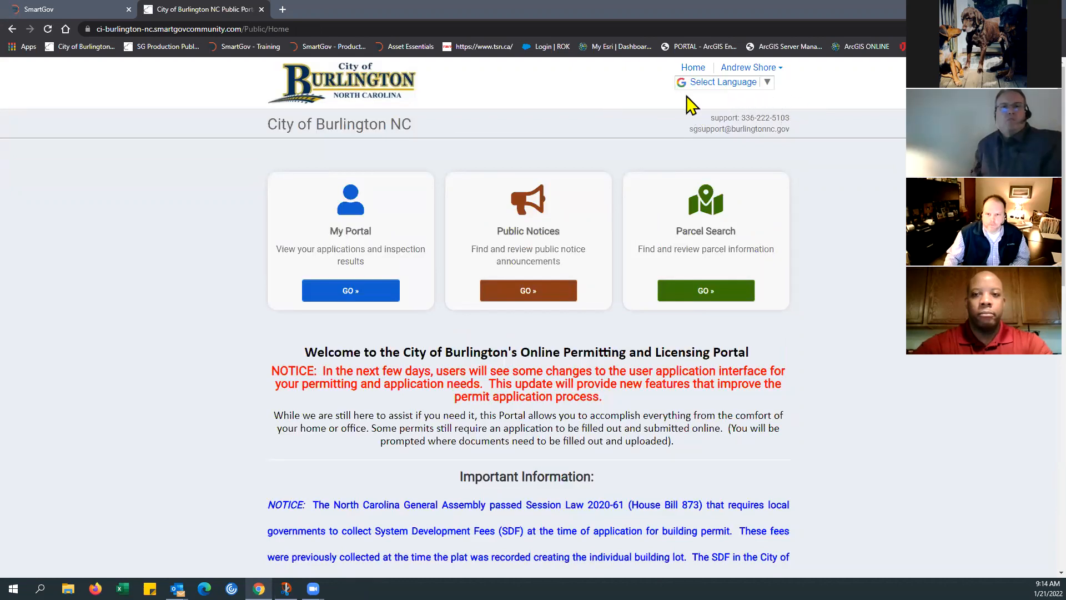
pyautogui.click(766, 85)
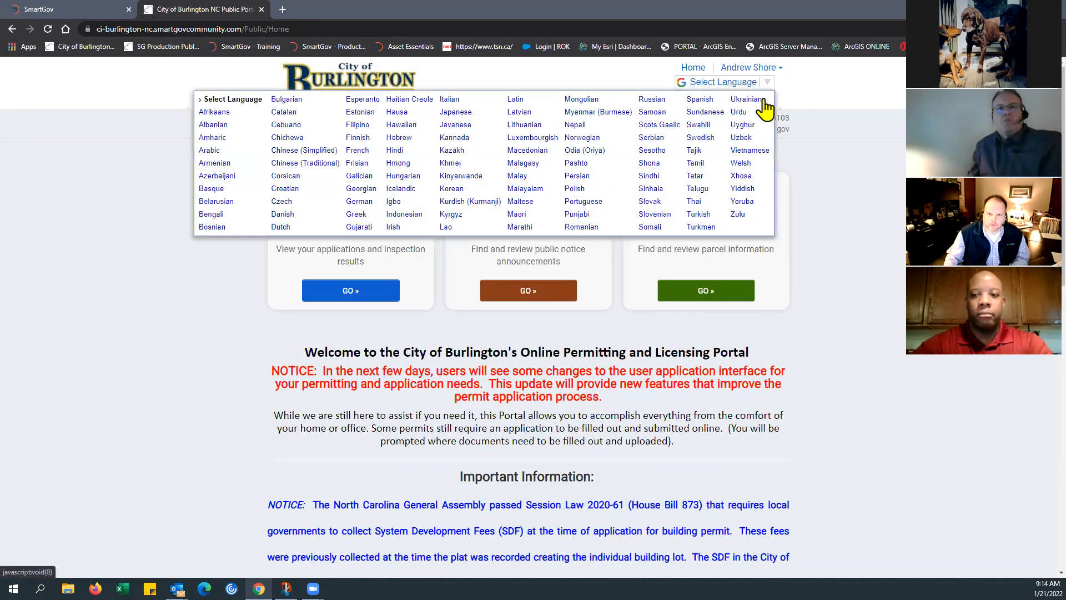
pyautogui.click(811, 95)
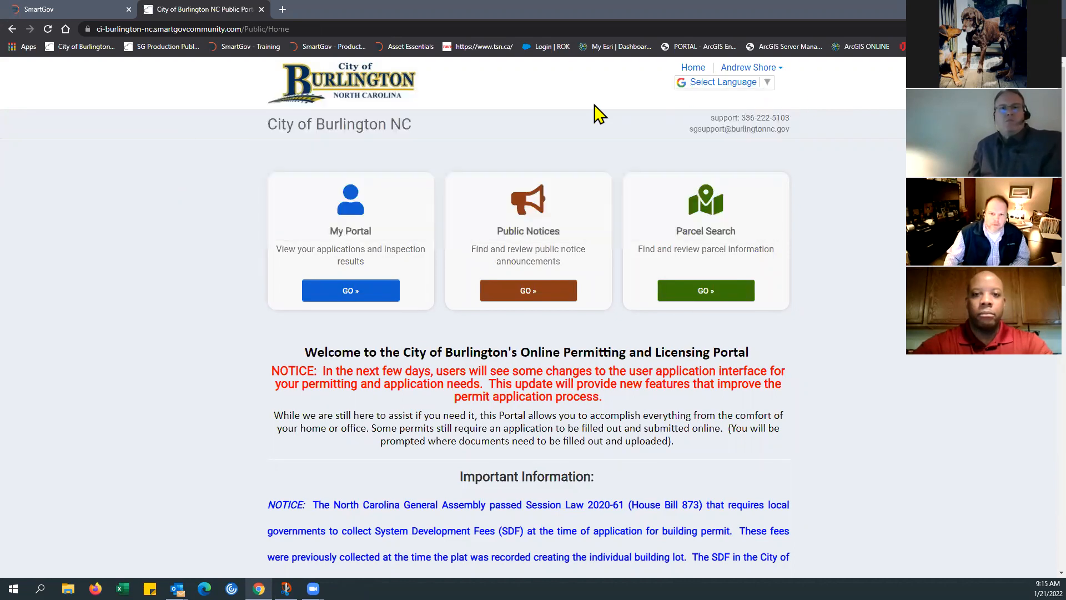
# Step: Start a new online application from My Portal and choose Inspections Department as its category
pyautogui.click(320, 302)
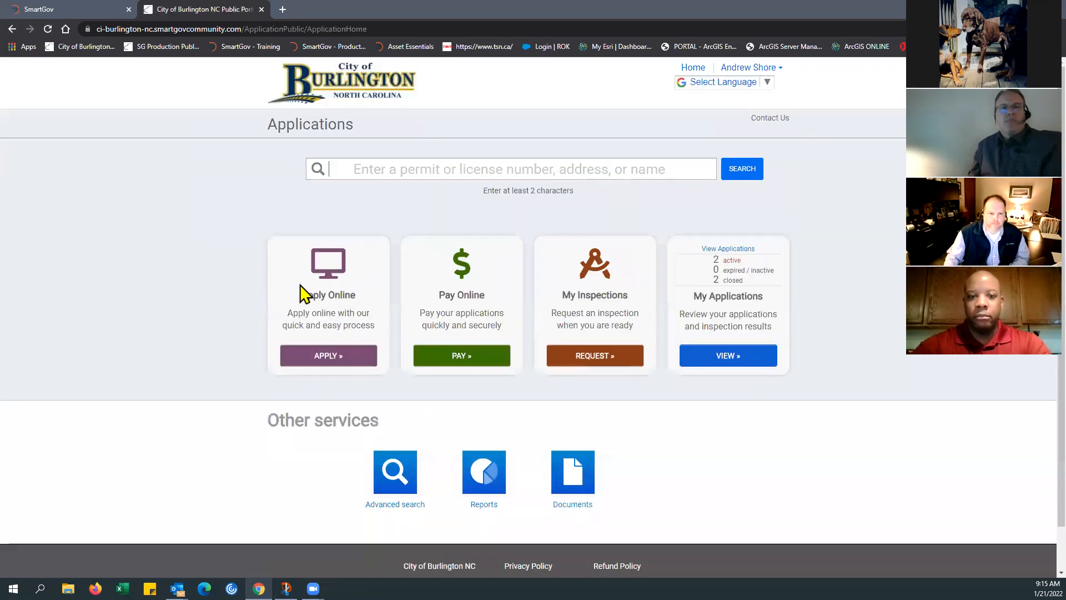
pyautogui.click(329, 365)
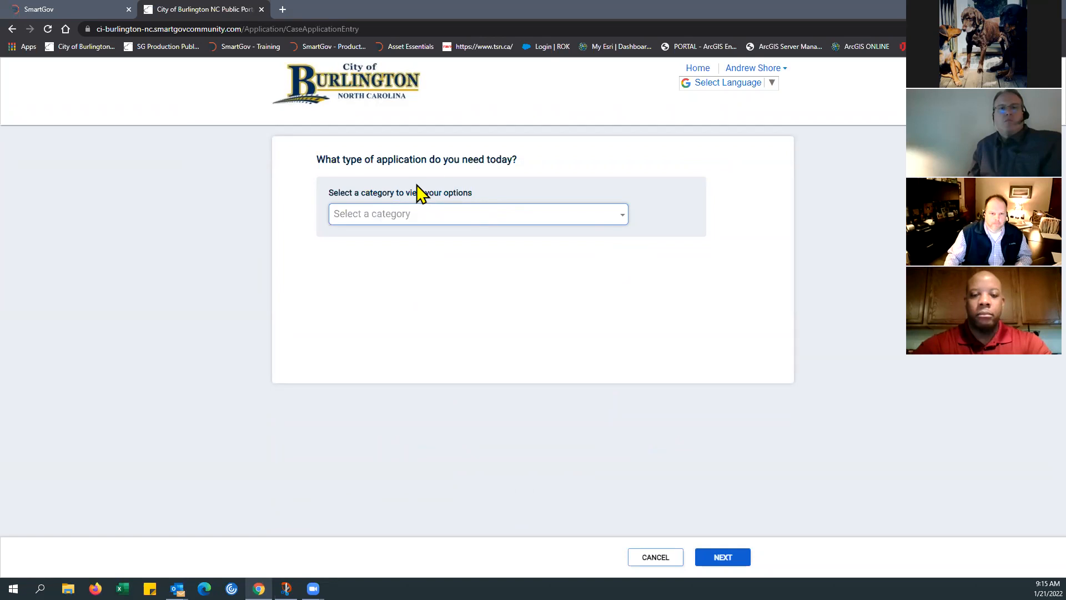
pyautogui.click(622, 221)
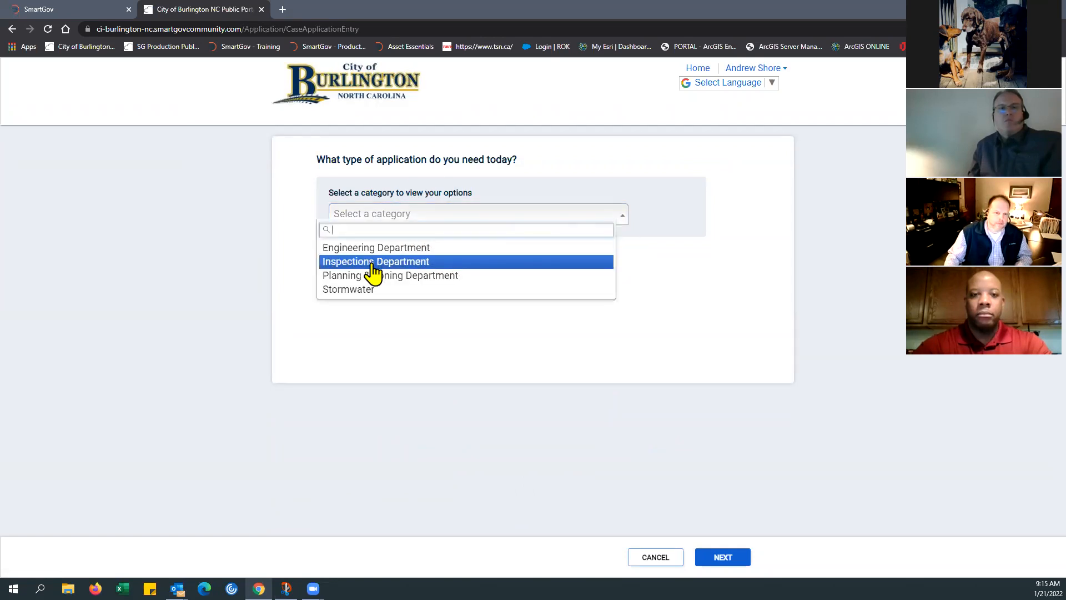
pyautogui.click(393, 262)
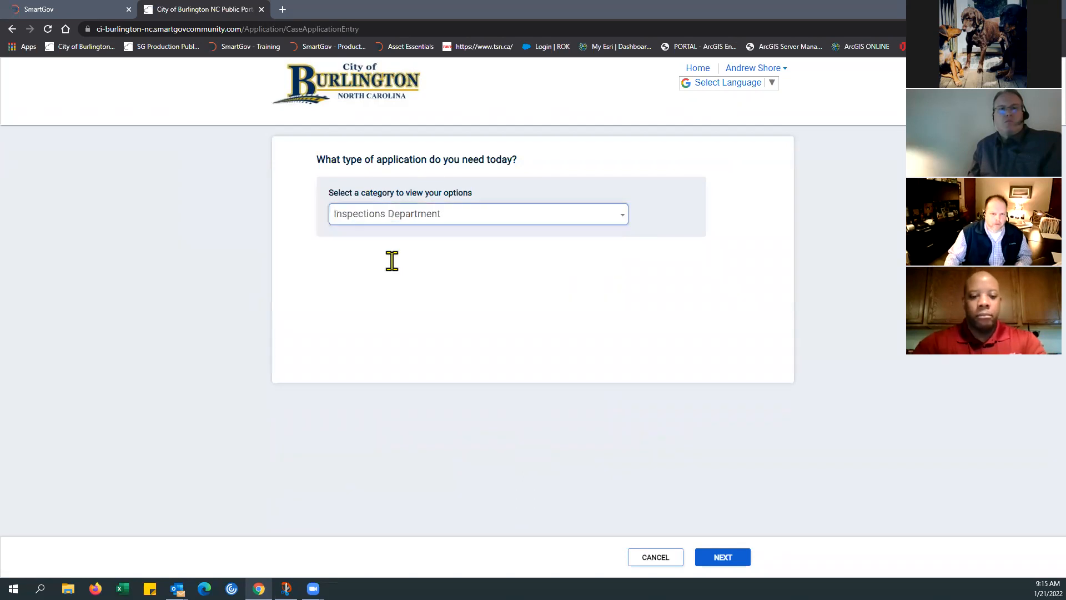
# Step: Choose the Building Residential - One & Two Family New Construction permit, check its required documents, and continue to the project location
pyautogui.scroll(-2, 761, 309)
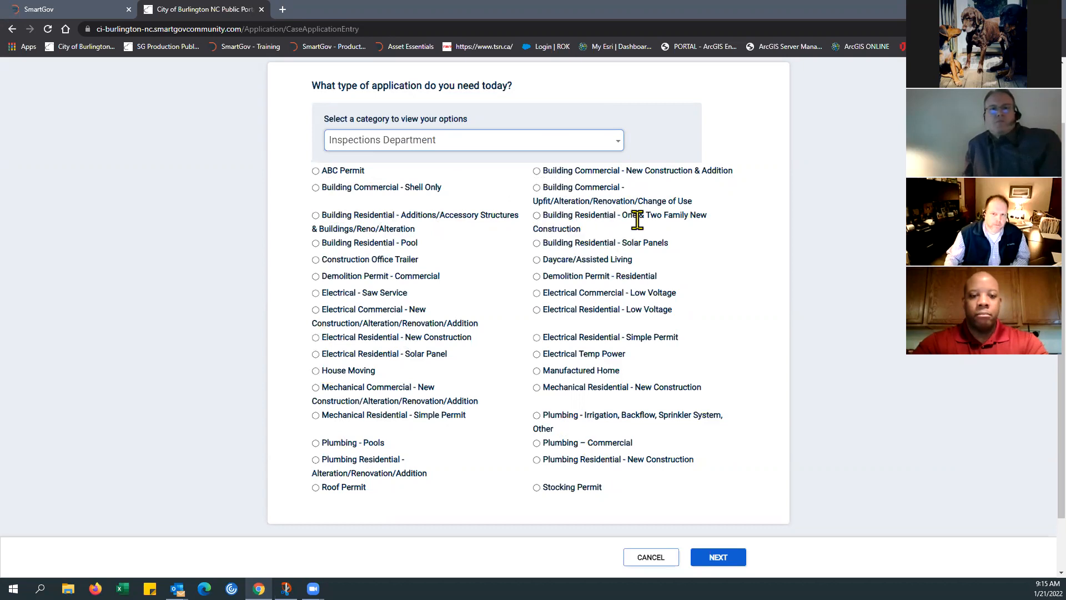
pyautogui.click(537, 218)
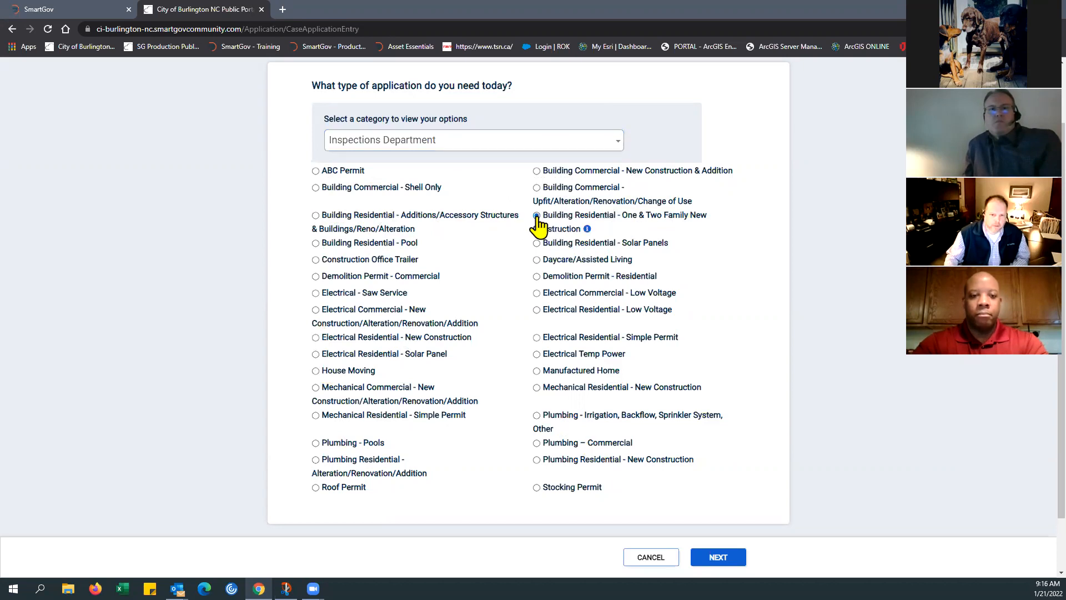
pyautogui.click(587, 230)
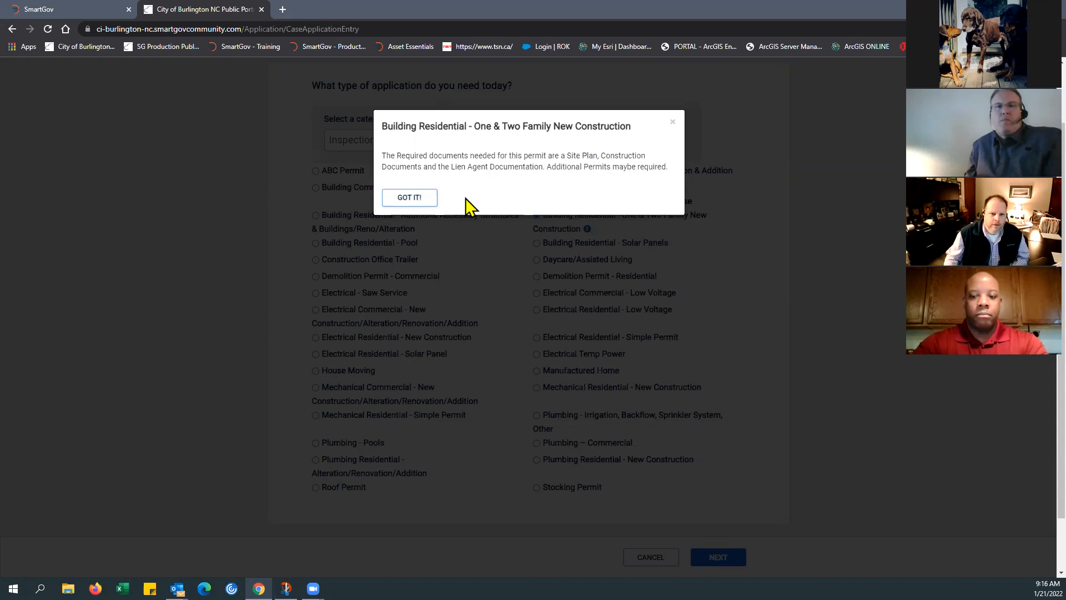
pyautogui.click(421, 199)
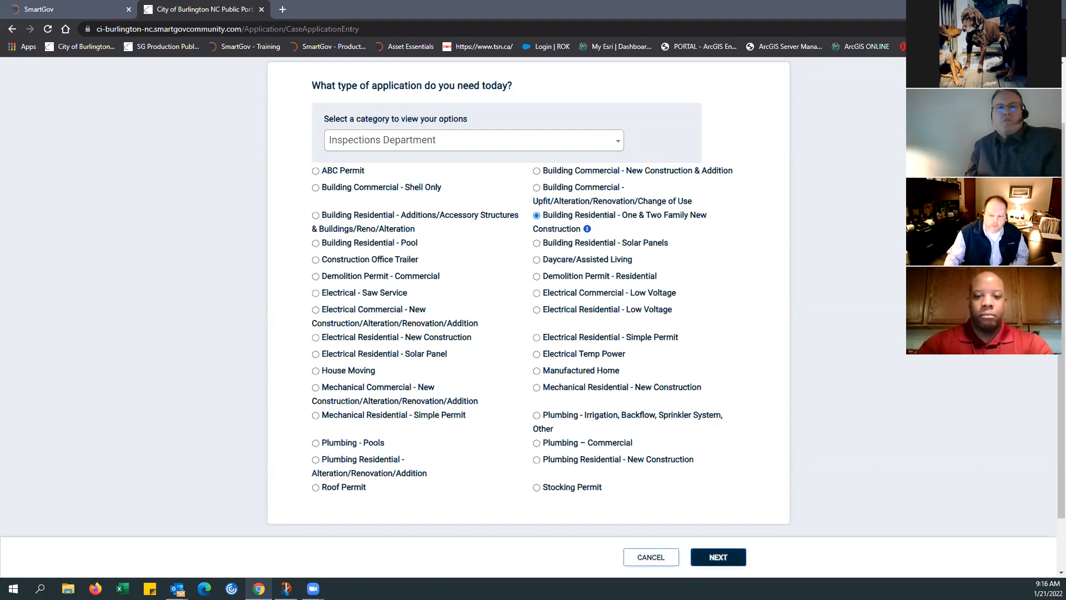
pyautogui.click(718, 558)
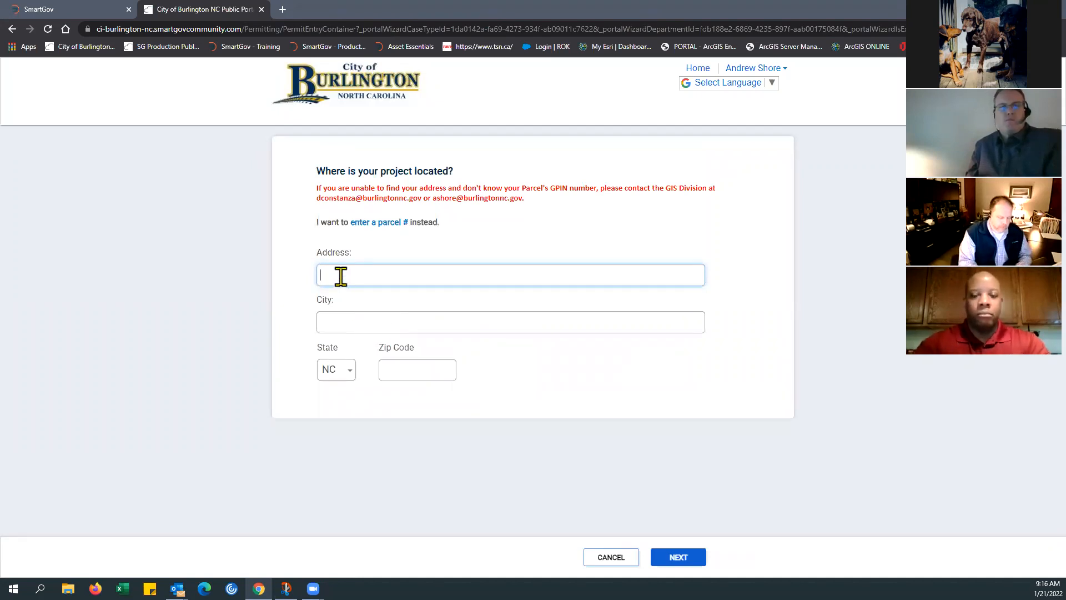
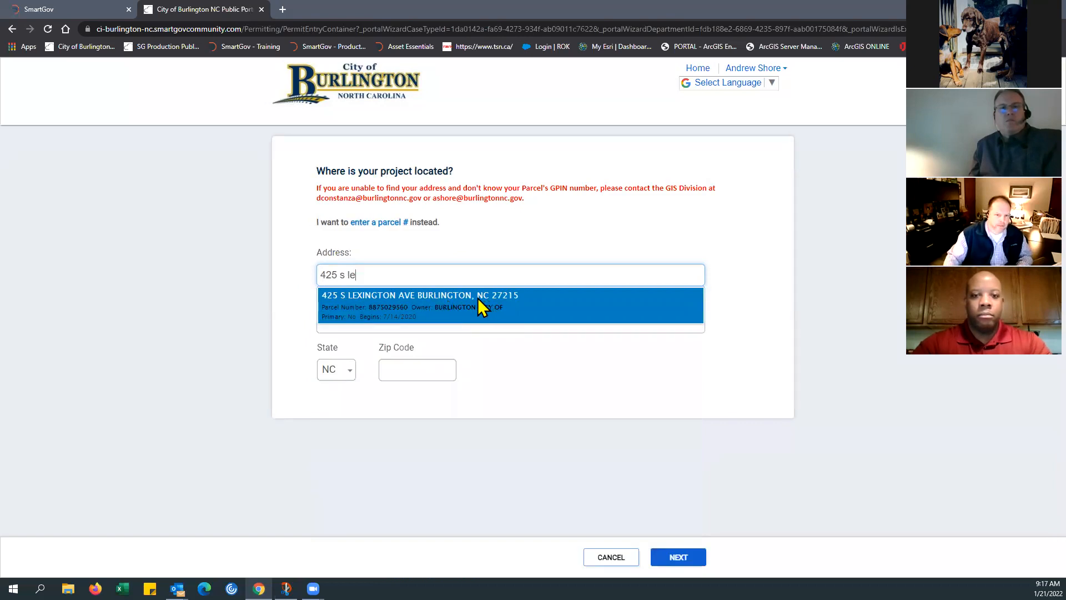
# Step: Look up the project's street address, pick the matching South Lexington suggestion, check its parcel number, and save the location
pyautogui.click(478, 299)
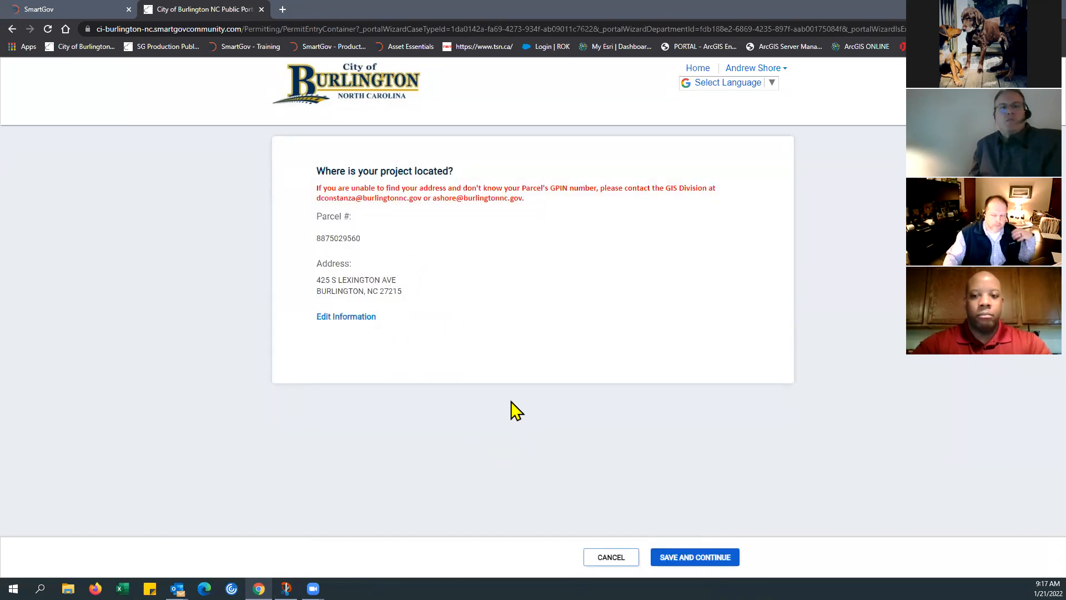
pyautogui.moveTo(318, 238); pyautogui.dragTo(362, 237)
pyautogui.click(399, 278)
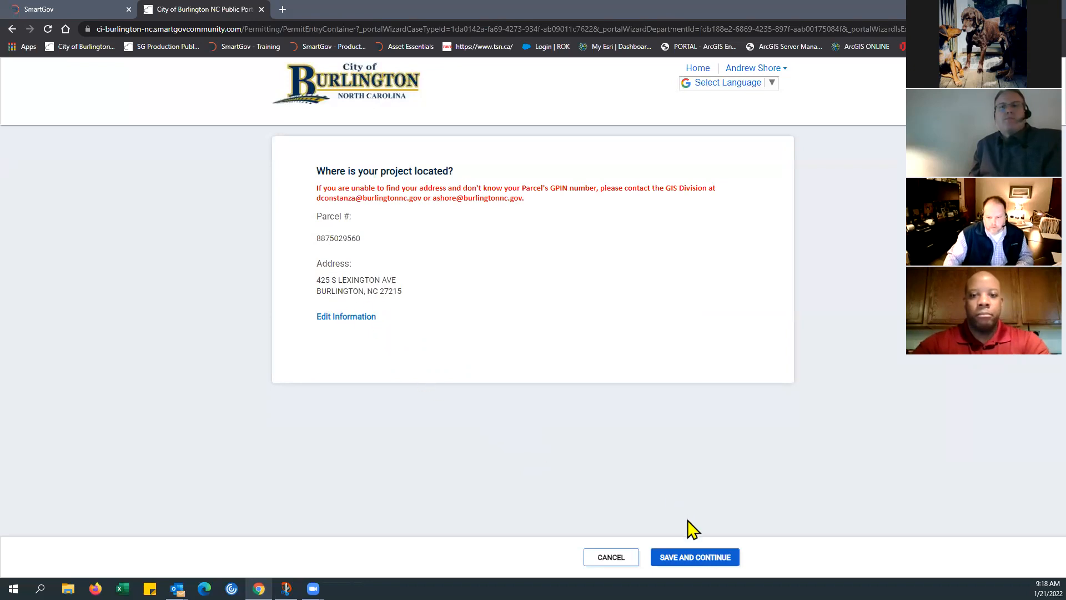
pyautogui.click(693, 559)
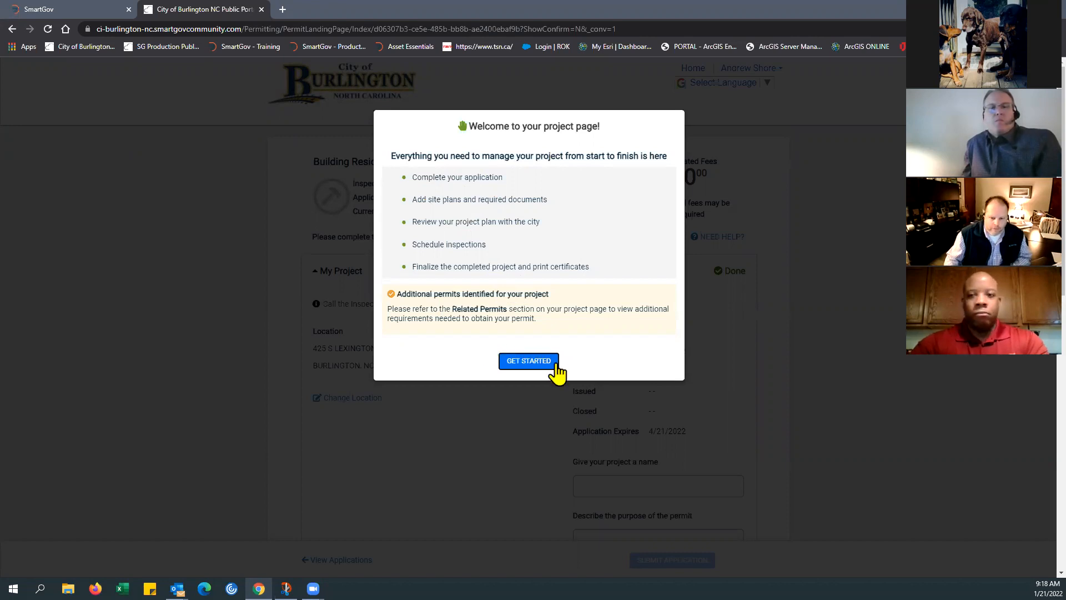
# Step: Dismiss the project welcome message, collapse My Project, and review the application's current status and the completion state of each section
pyautogui.click(523, 365)
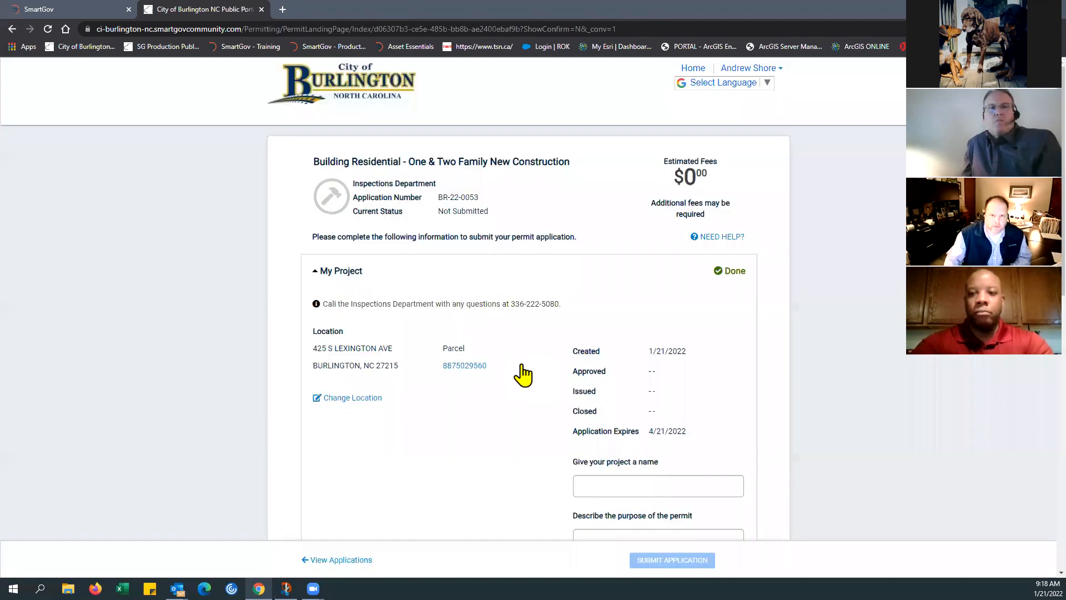
pyautogui.scroll(-1, 454, 326)
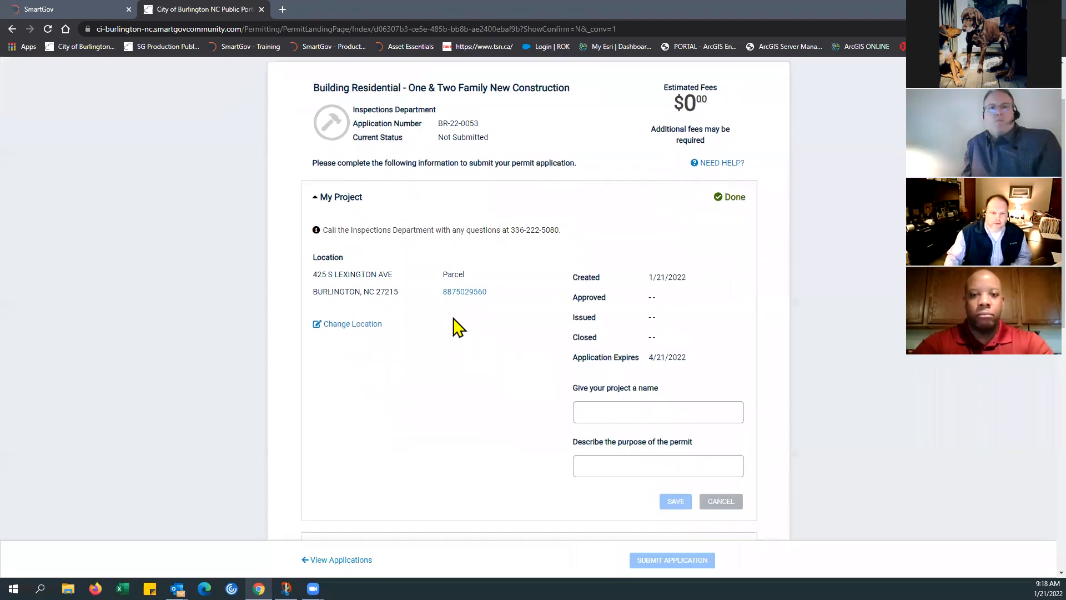
pyautogui.click(313, 199)
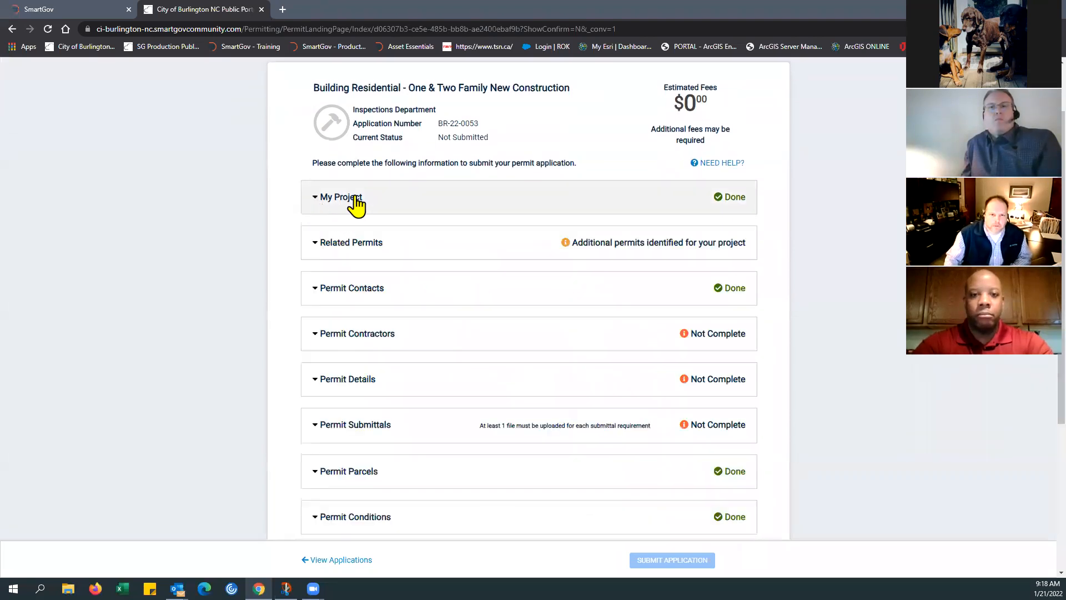
pyautogui.scroll(1, 381, 210)
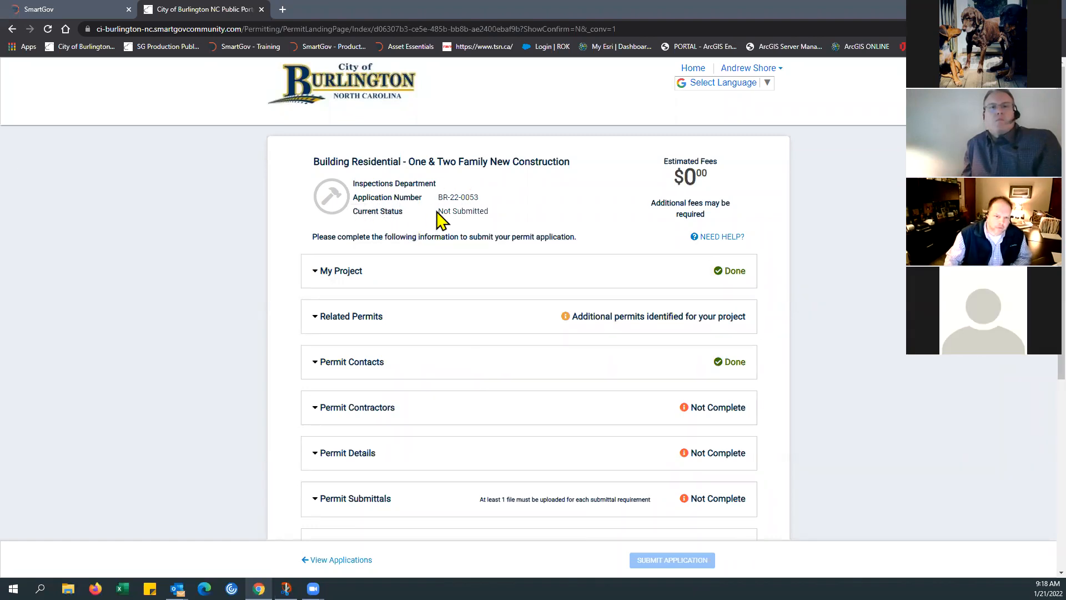
pyautogui.moveTo(438, 211); pyautogui.dragTo(492, 211)
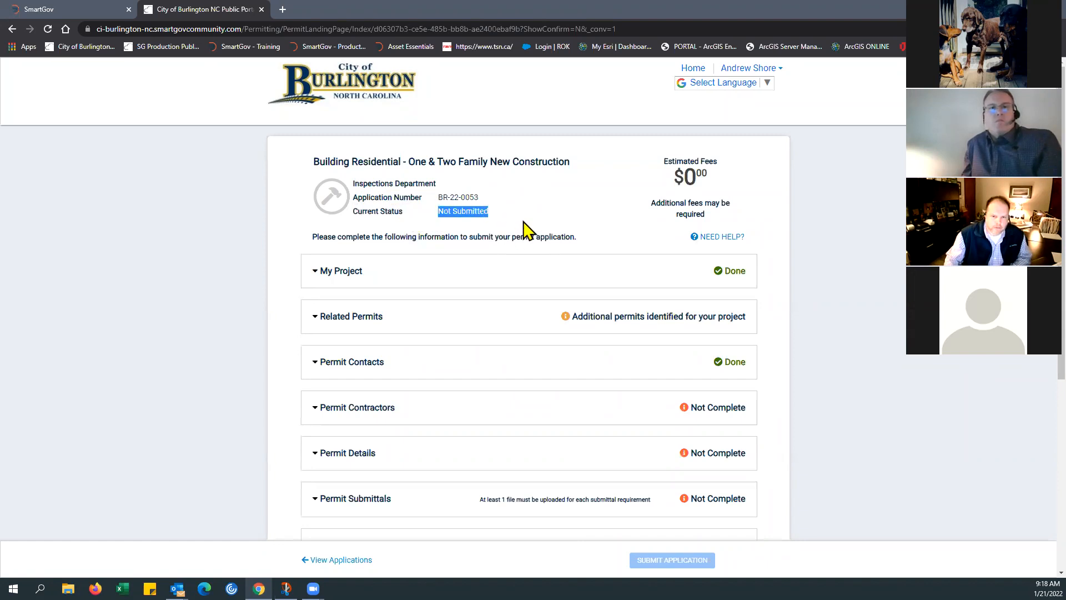
pyautogui.click(525, 229)
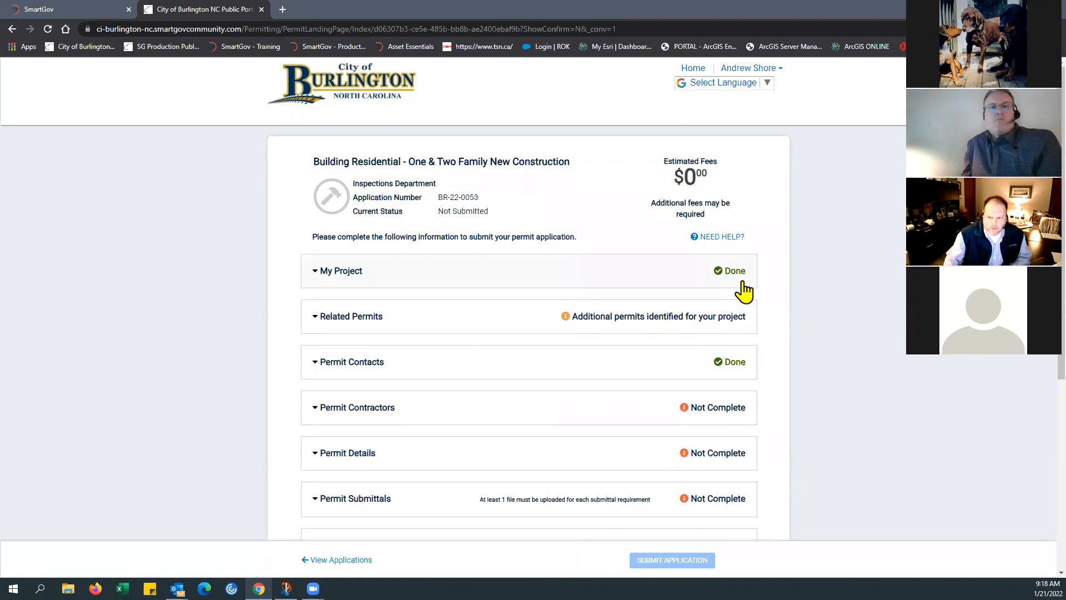
pyautogui.scroll(-2, 644, 300)
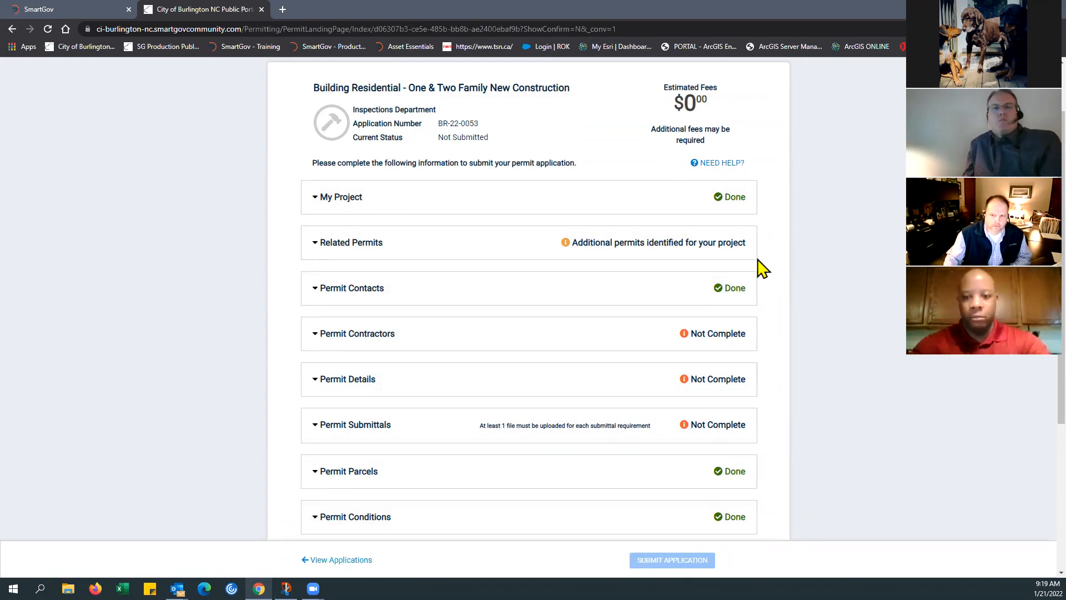
# Step: In My Project, name the project "The Shire - Lot 9" and describe the permit's purpose as "New SFD"
pyautogui.click(322, 208)
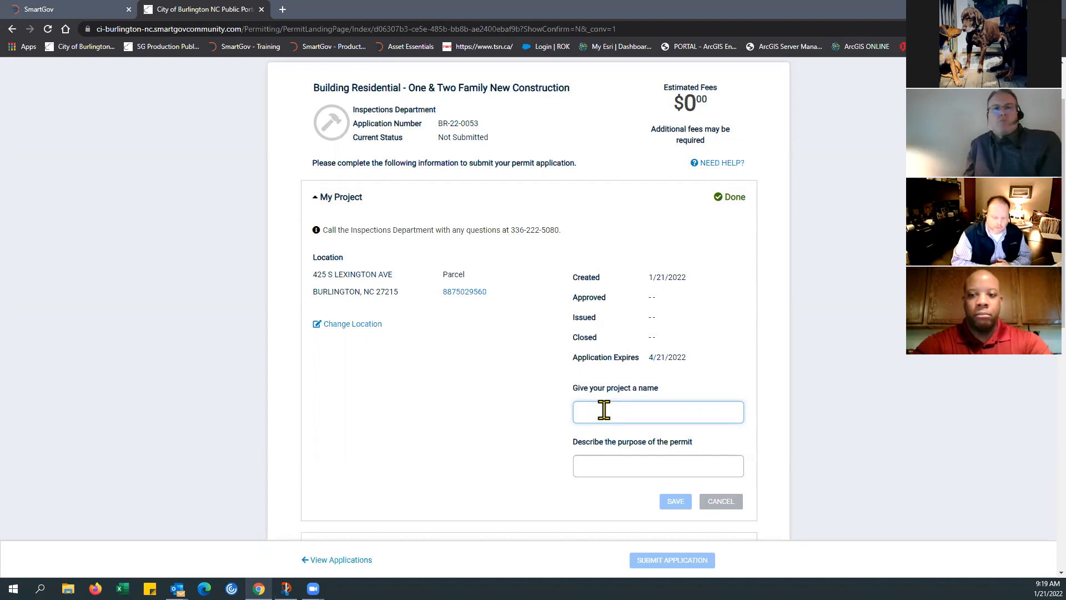
pyautogui.write('The Shire - Lot 9')
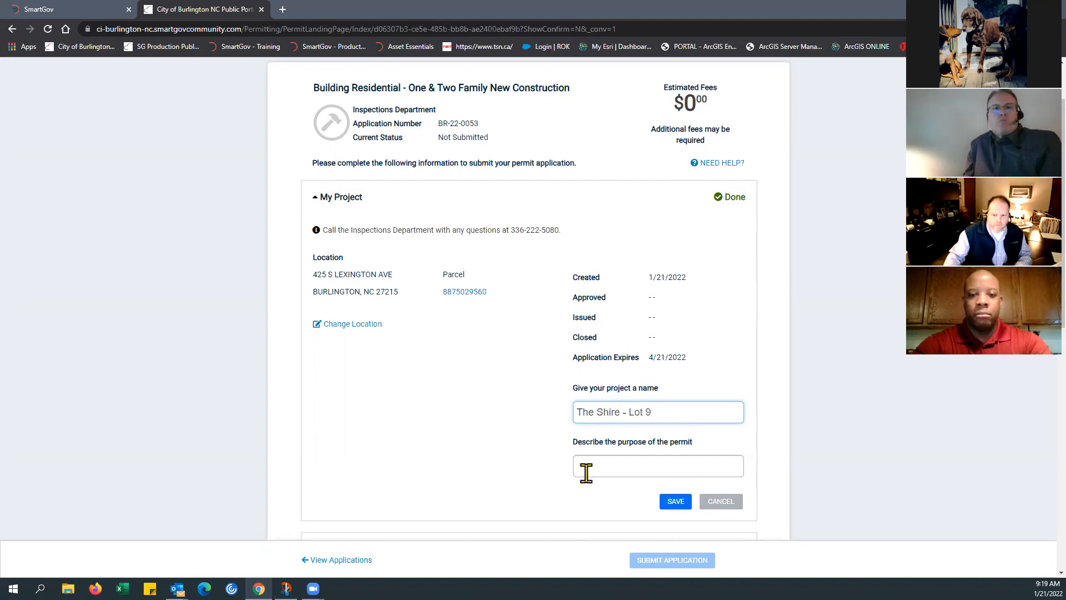
pyautogui.click(588, 467)
pyautogui.write('New SG')
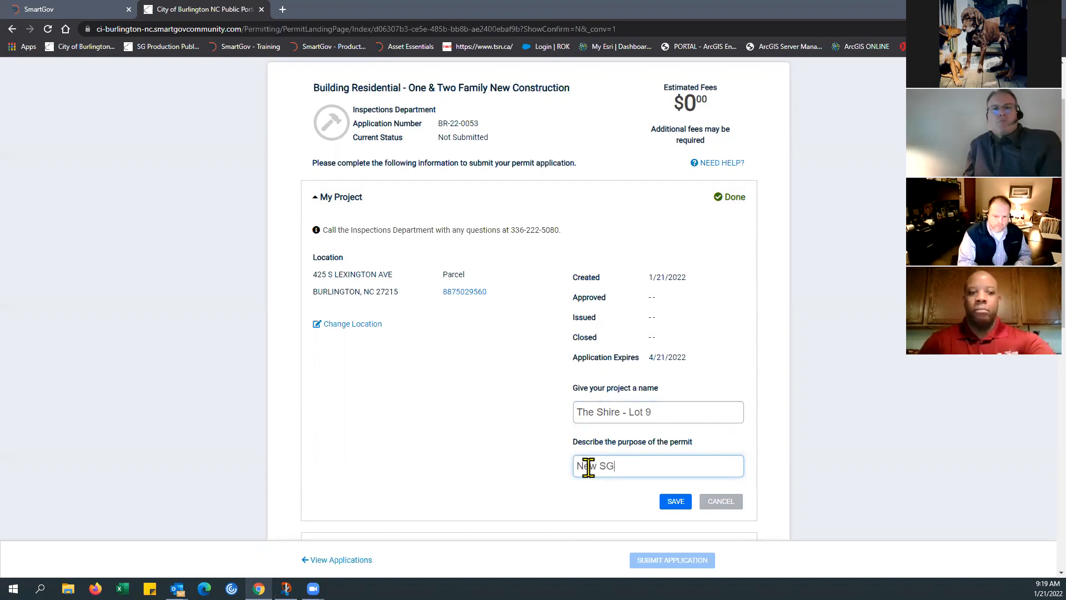
pyautogui.press('BackSpace')
pyautogui.write('FD')
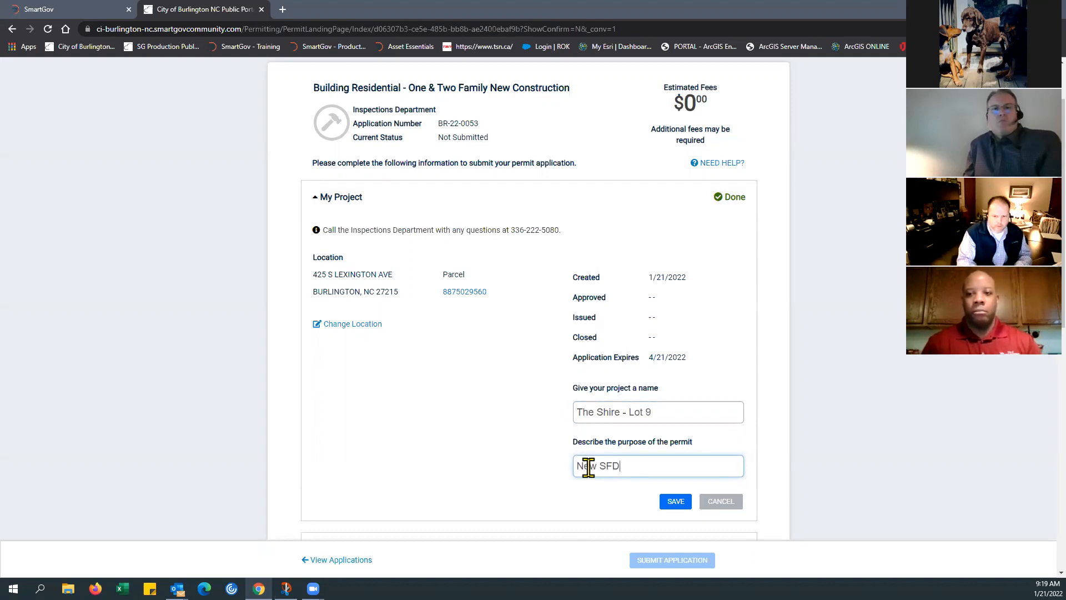
# Step: Save the project name and purpose in My Project, and collapse the section
pyautogui.click(676, 501)
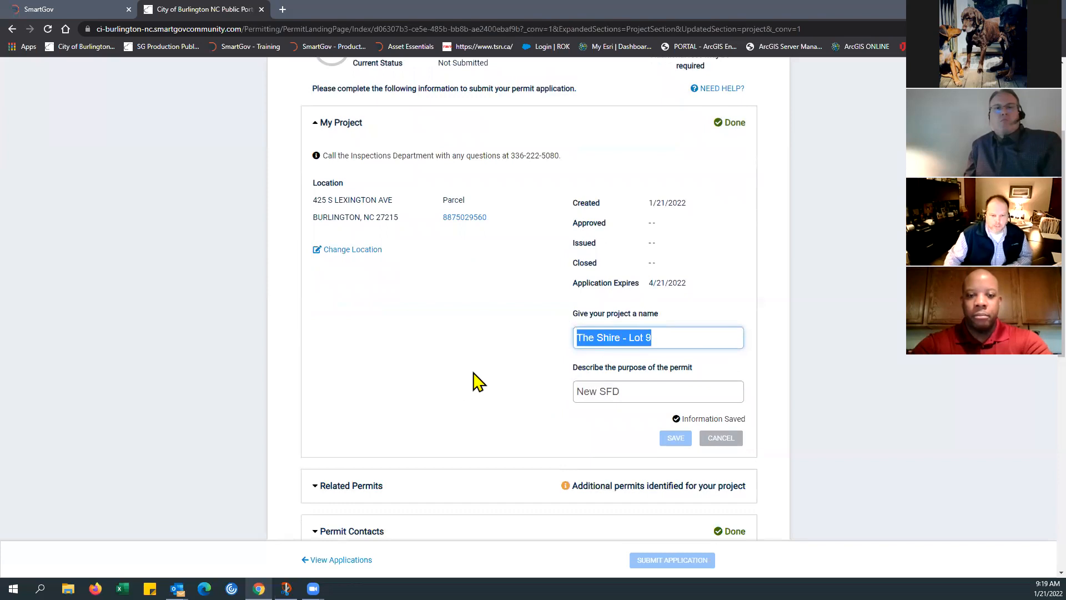
pyautogui.scroll(-3, 474, 378)
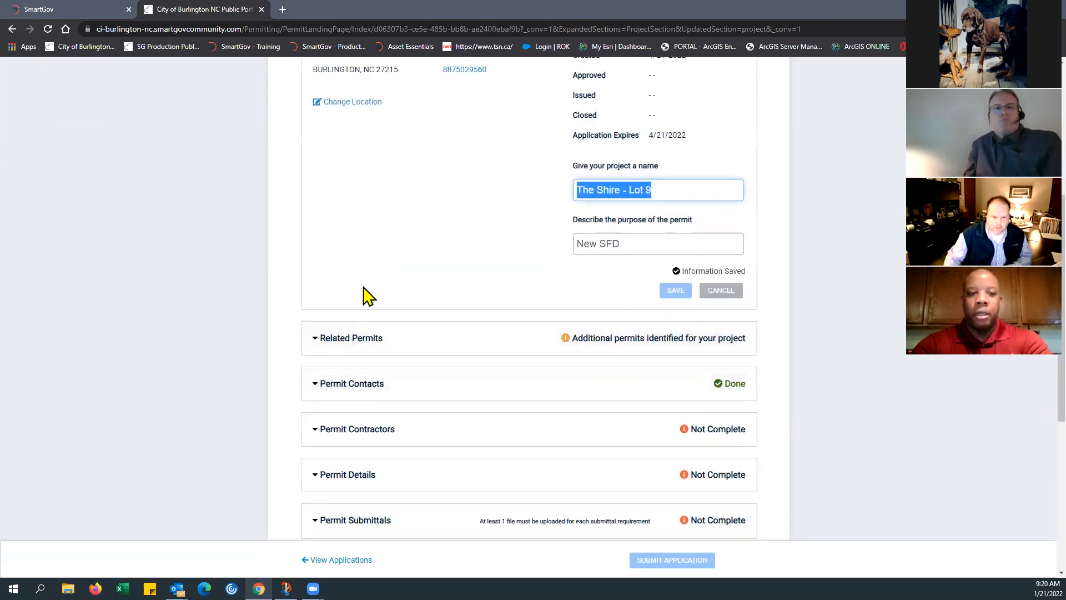
pyautogui.scroll(1, 380, 265)
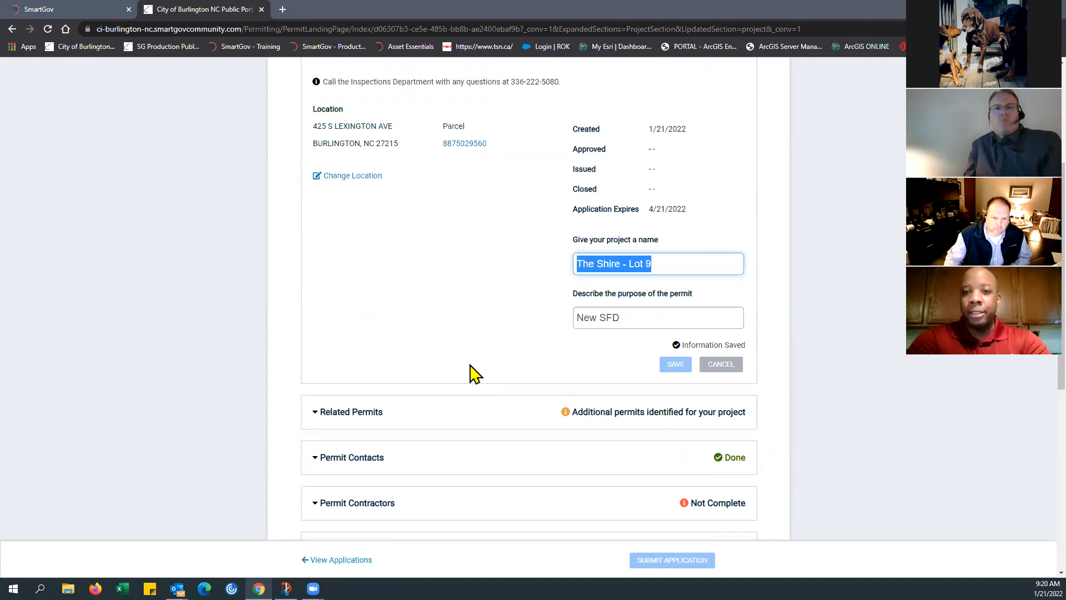
pyautogui.click(416, 361)
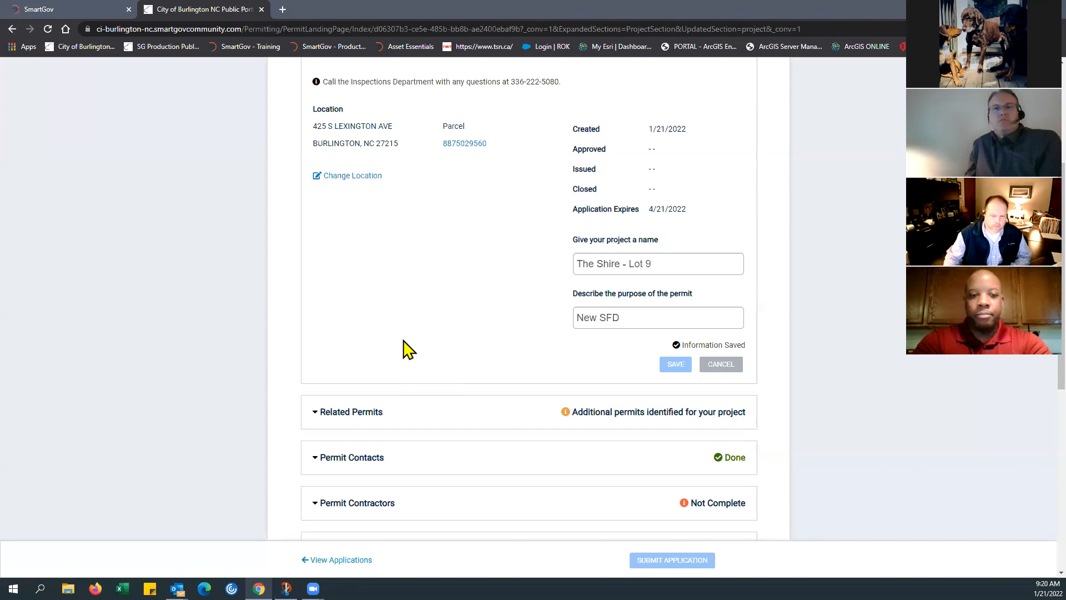
pyautogui.scroll(-1, 403, 340)
pyautogui.scroll(2, 402, 330)
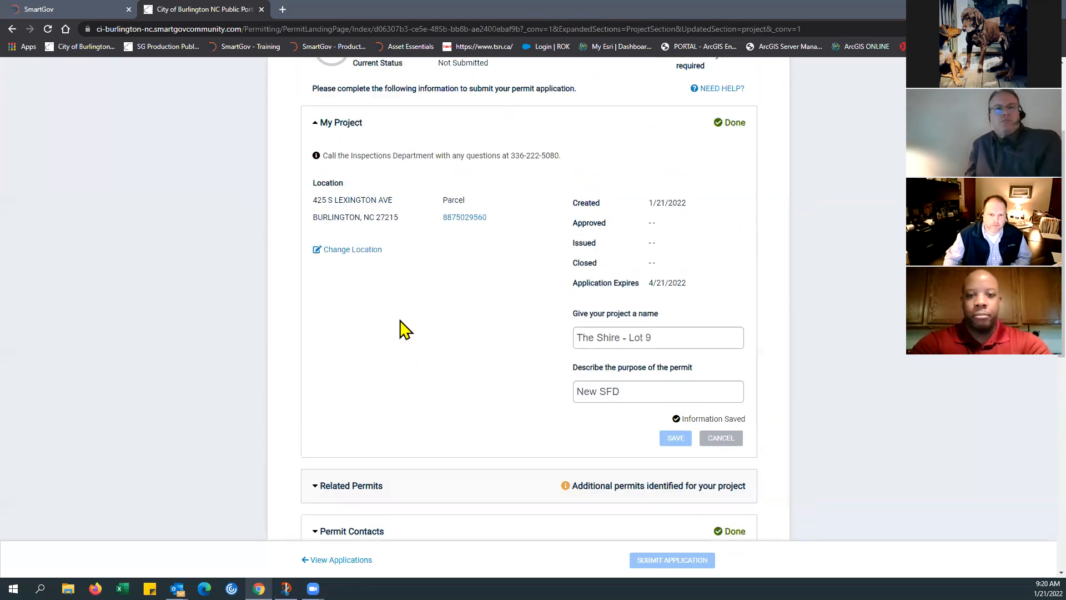
pyautogui.click(316, 132)
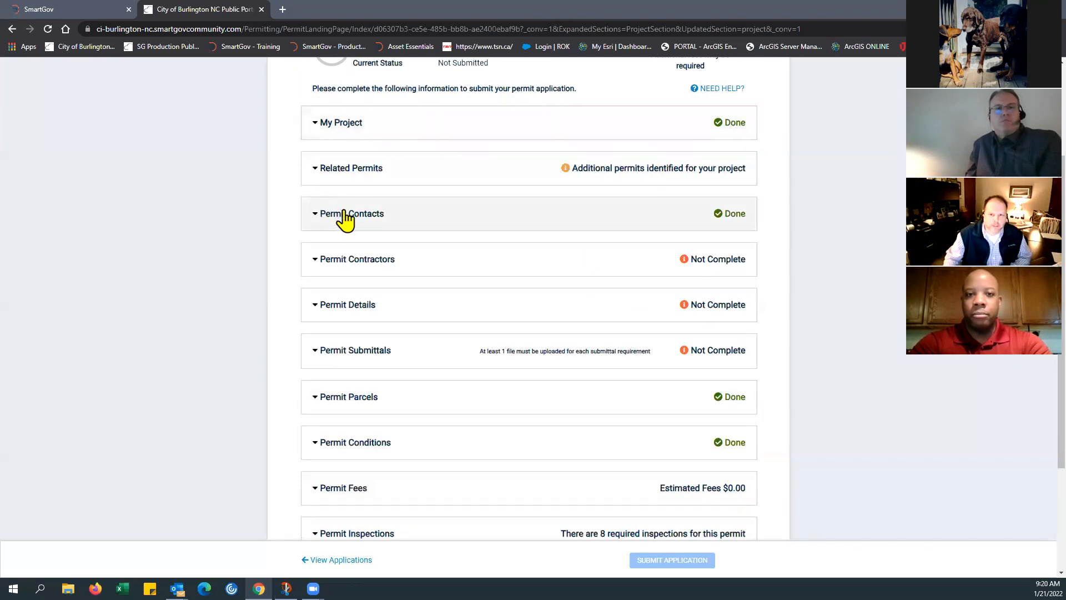
# Step: In Permit Contacts, begin adding a contact, look up the engineer's name, and pick the matching existing contact
pyautogui.click(315, 215)
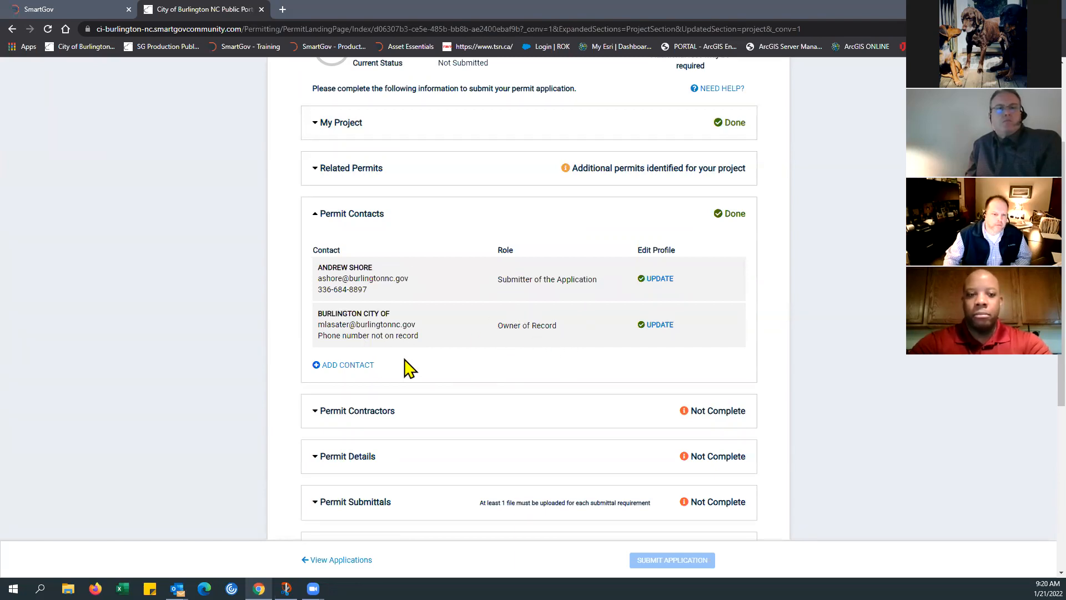
pyautogui.click(335, 367)
pyautogui.click(408, 216)
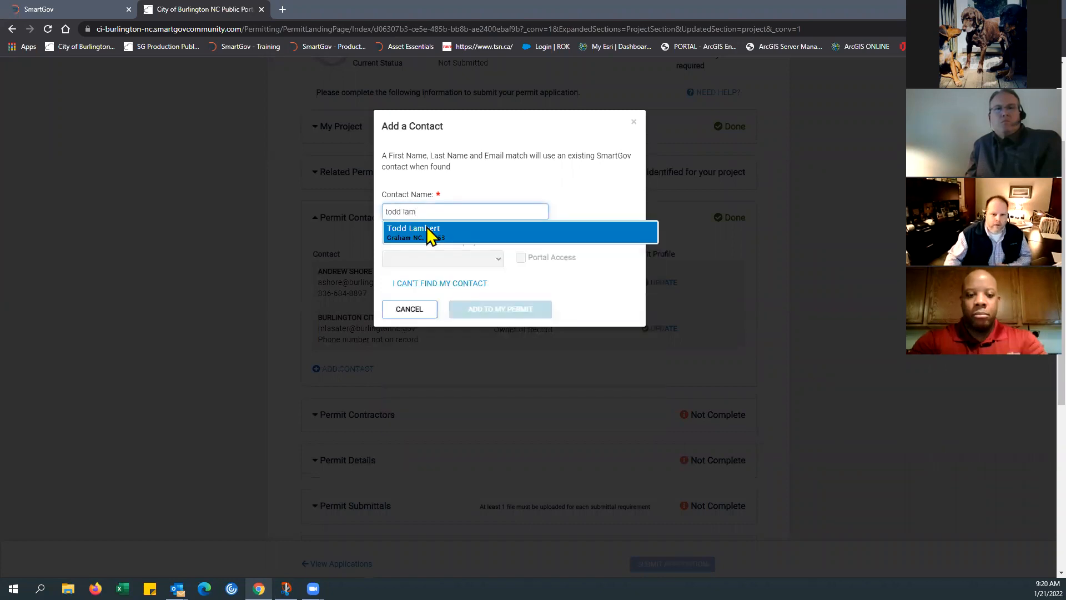
pyautogui.click(428, 232)
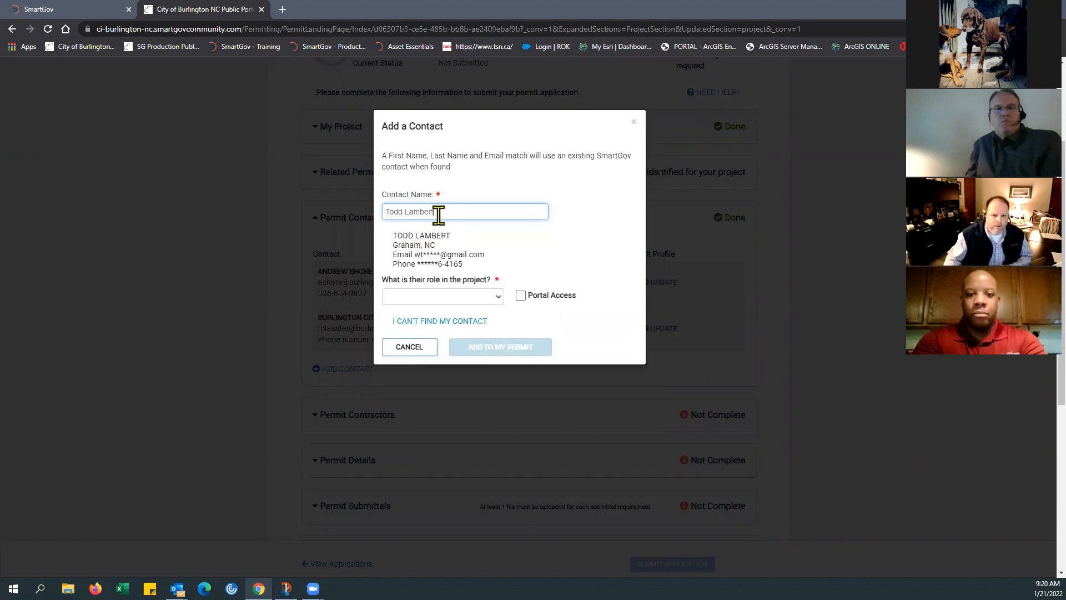
# Step: Assign the contact the Project Engineer/Engineer of Record role, grant Portal Access, and add them to the permit
pyautogui.click(492, 299)
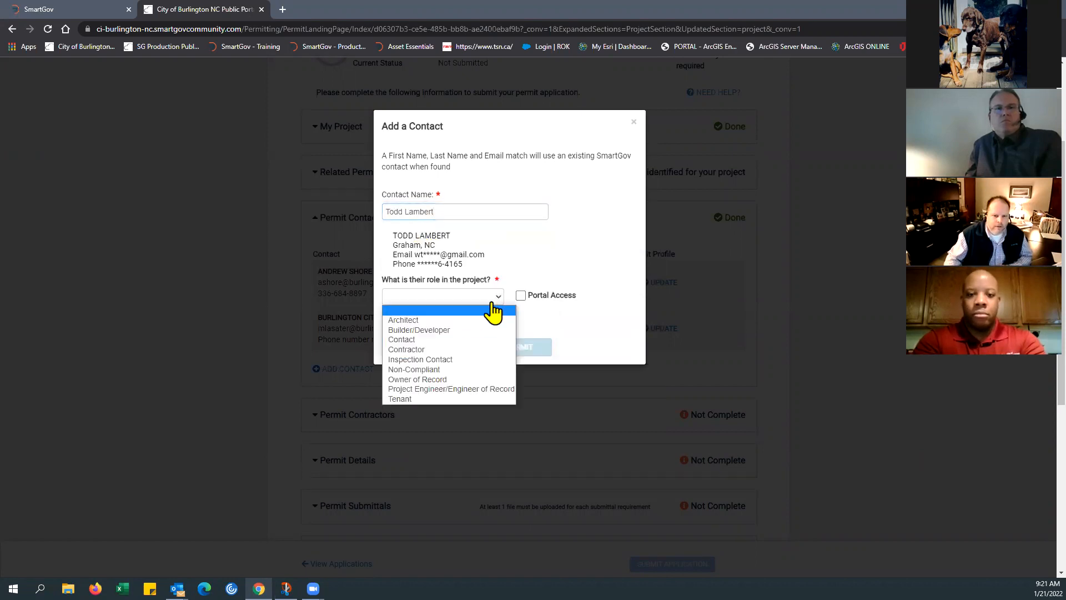
pyautogui.click(419, 388)
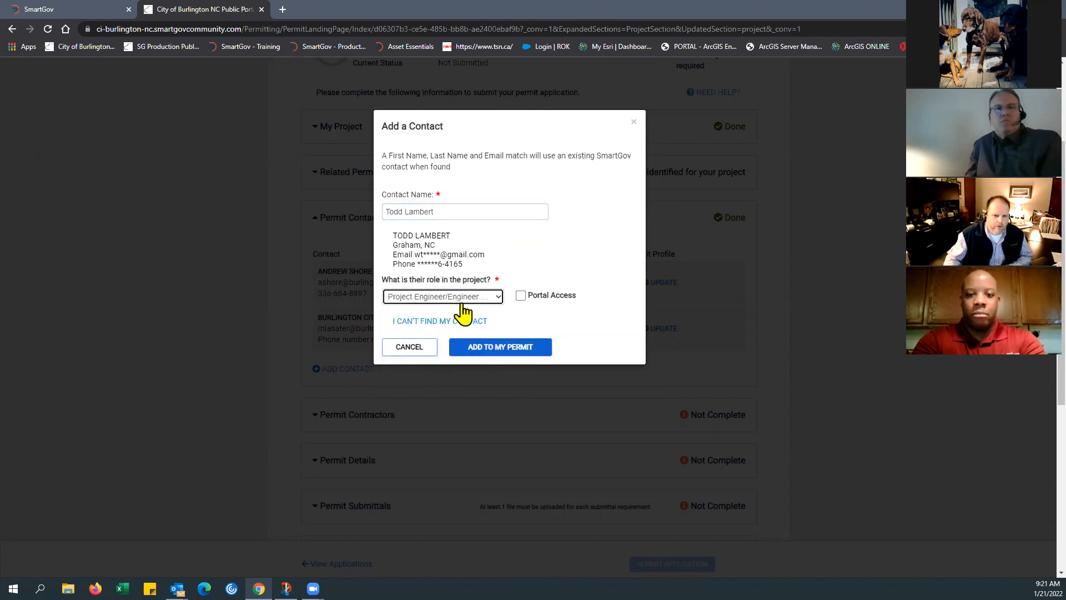
pyautogui.click(520, 296)
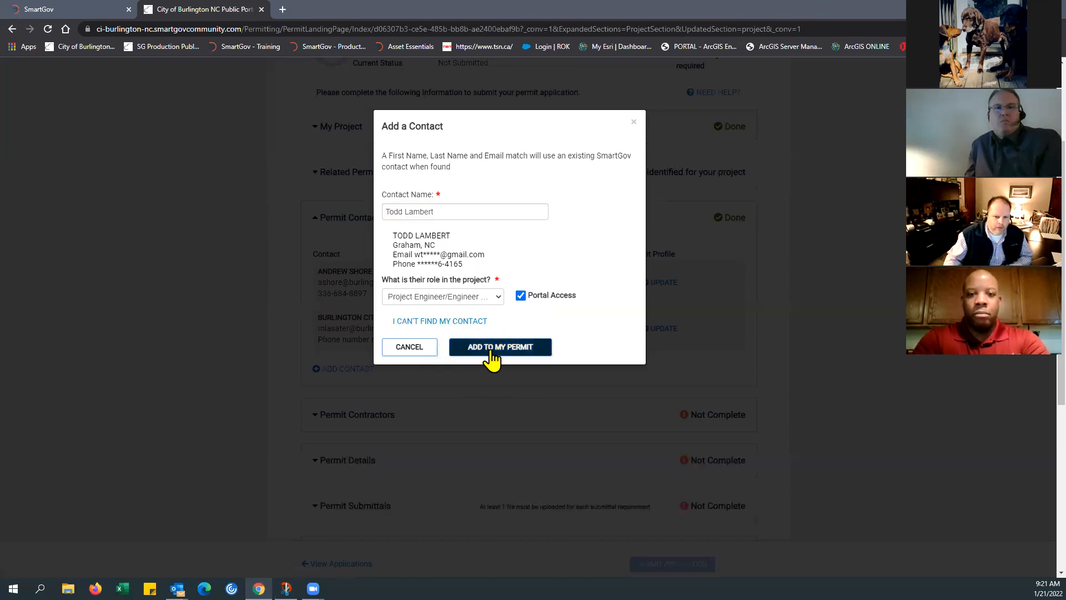
pyautogui.click(491, 352)
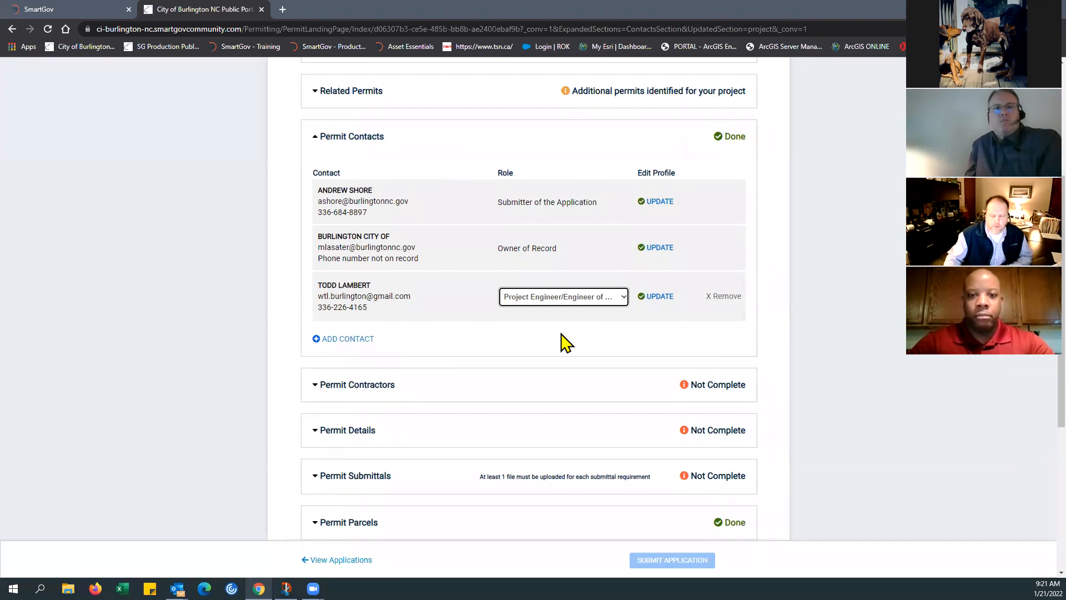
# Step: Remove the newly added engineer from the permit's contacts and collapse Permit Contacts
pyautogui.click(721, 297)
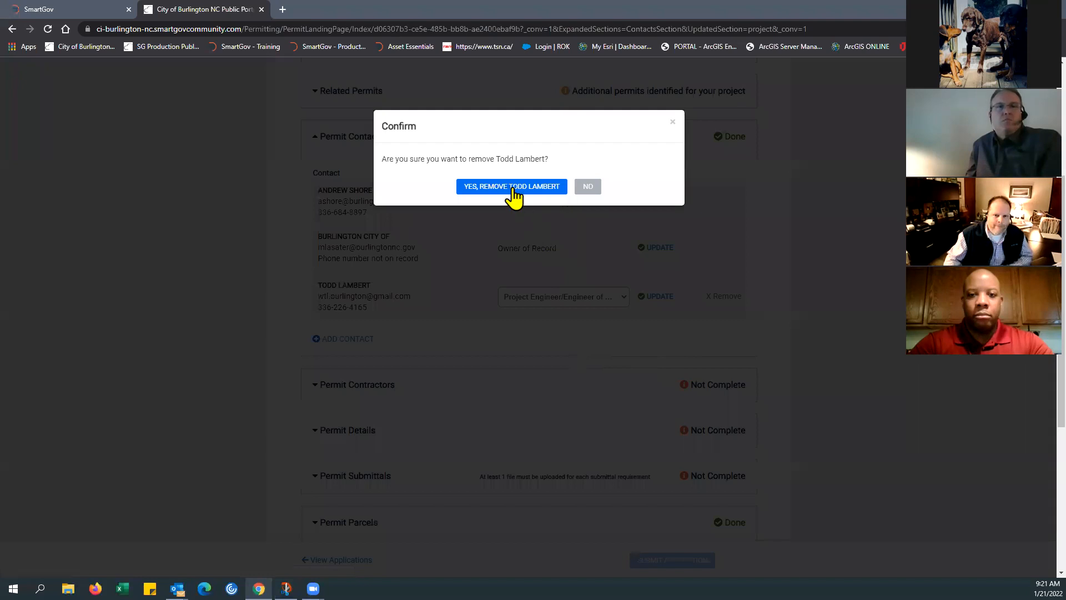
pyautogui.click(511, 187)
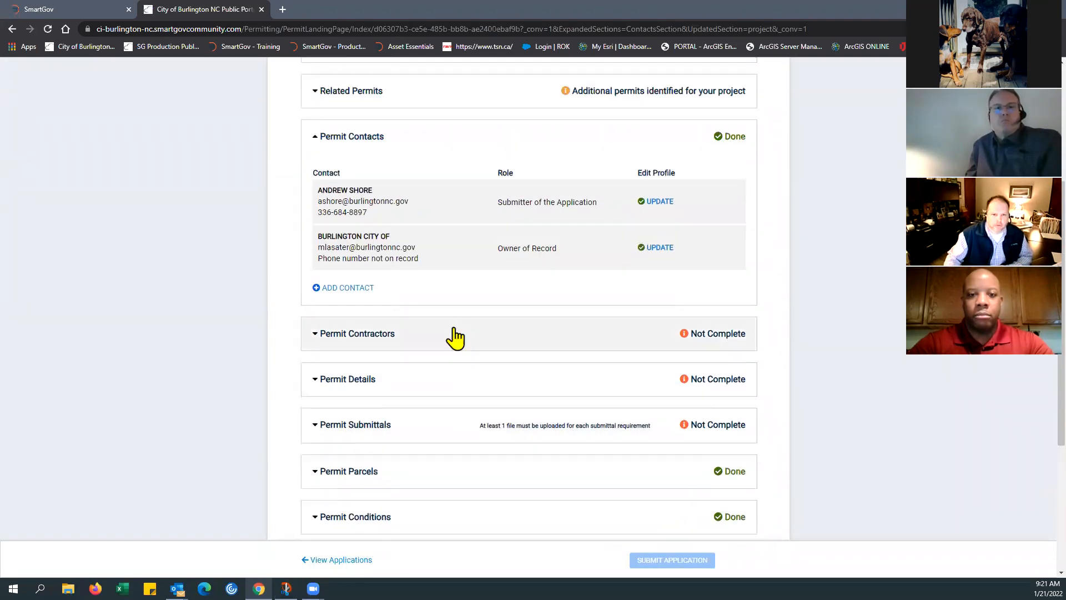
pyautogui.click(320, 143)
# Step: In Permit Contractors, search for "windsor", choose Windsor Homes, and add it to the permit
pyautogui.click(318, 188)
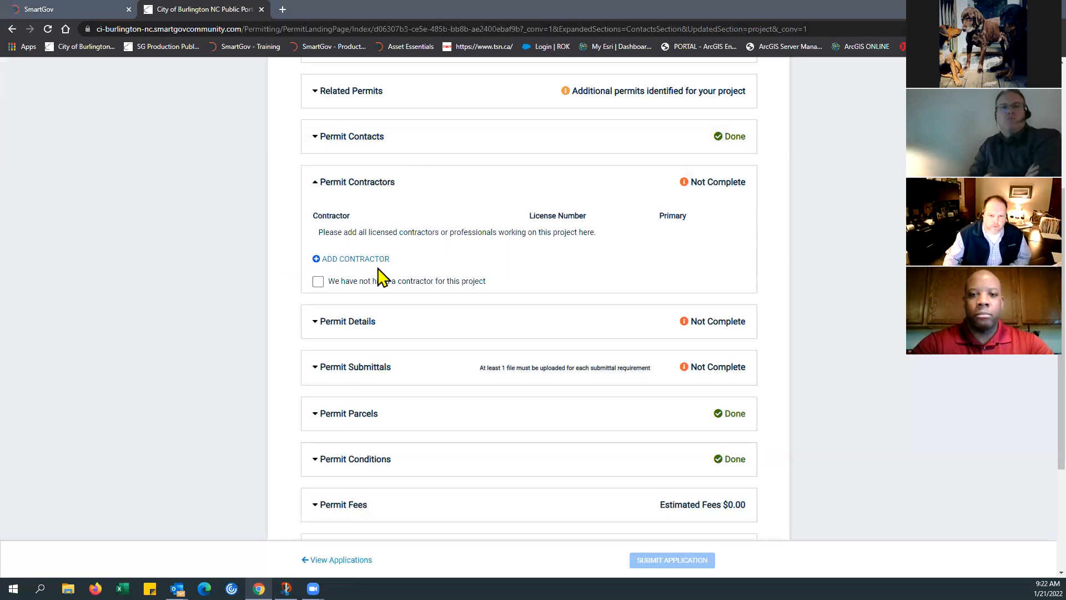
pyautogui.click(344, 261)
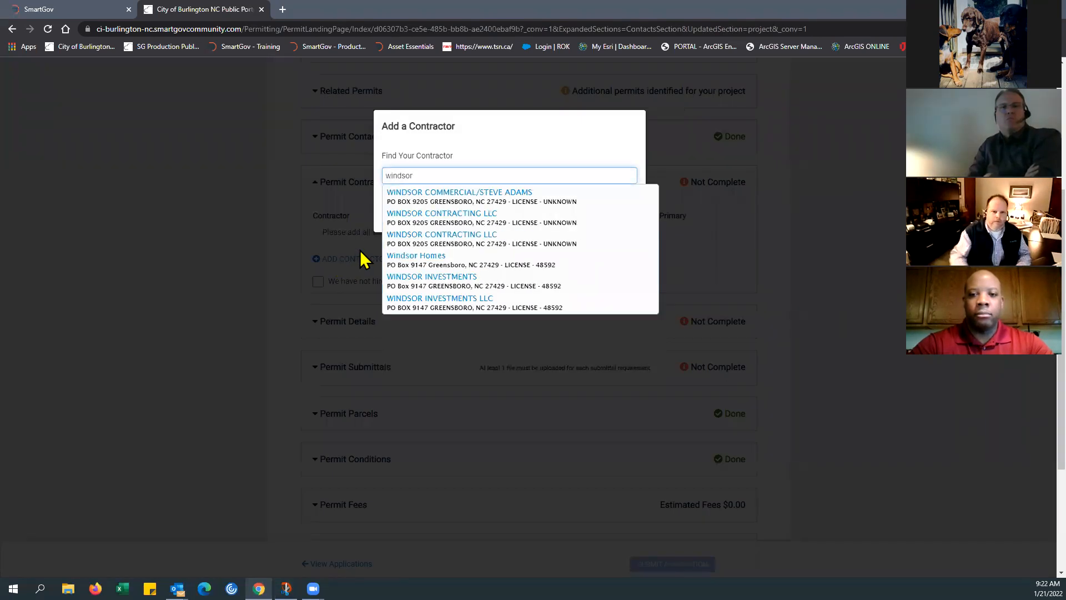
pyautogui.click(411, 264)
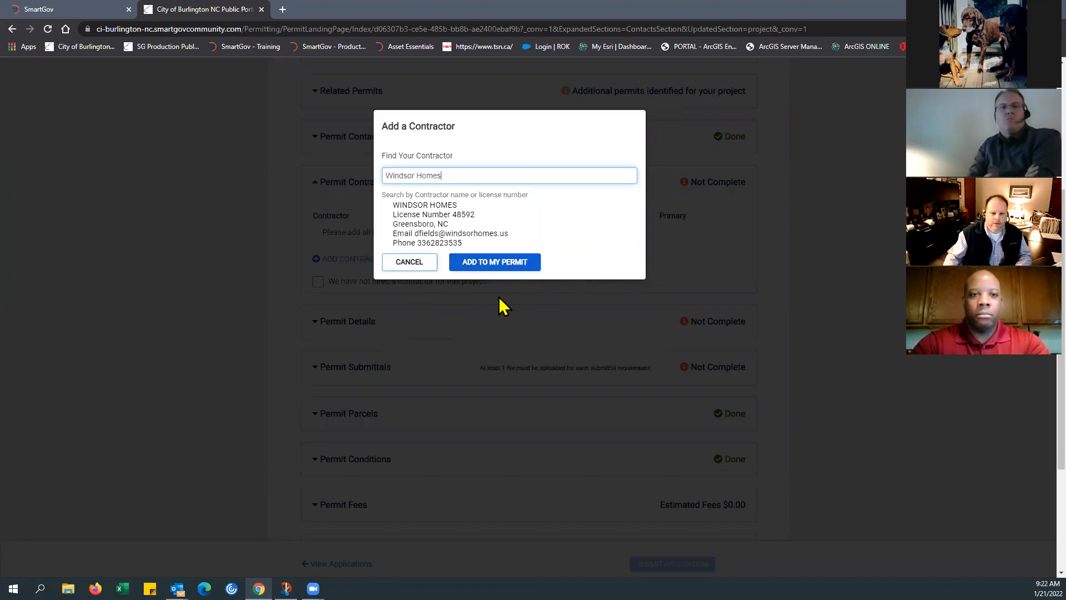
pyautogui.click(491, 264)
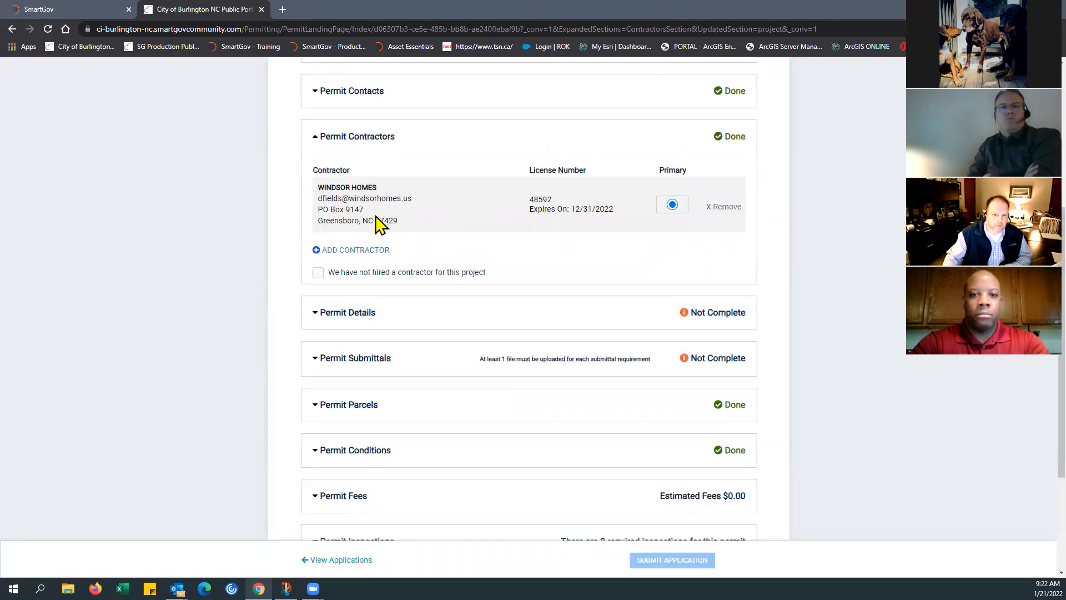
# Step: Remove Windsor Homes from the permit and mark that no contractor has been hired for this project
pyautogui.click(722, 207)
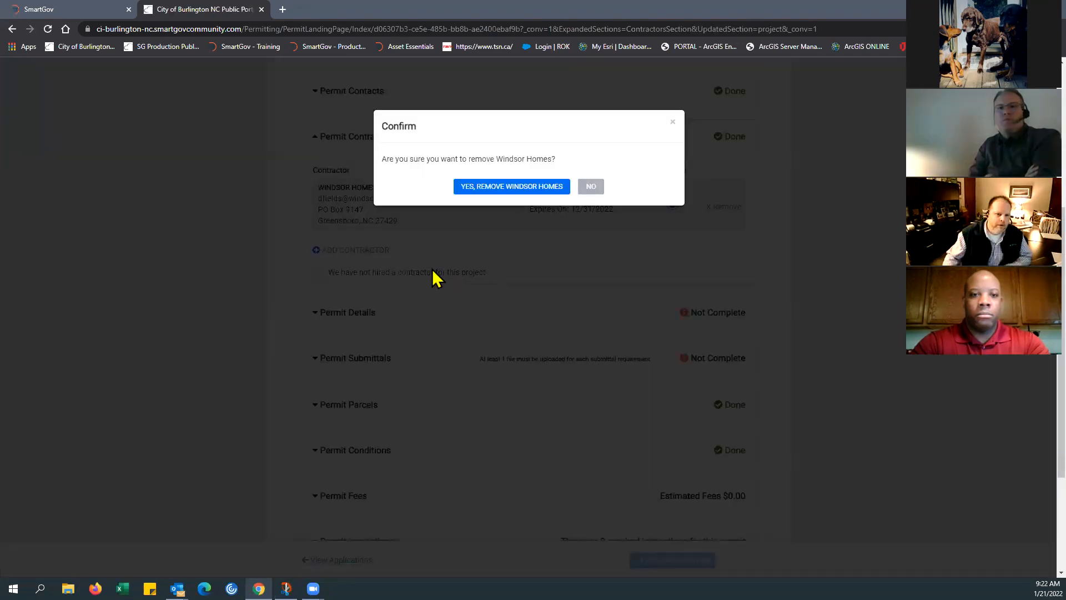
pyautogui.click(490, 189)
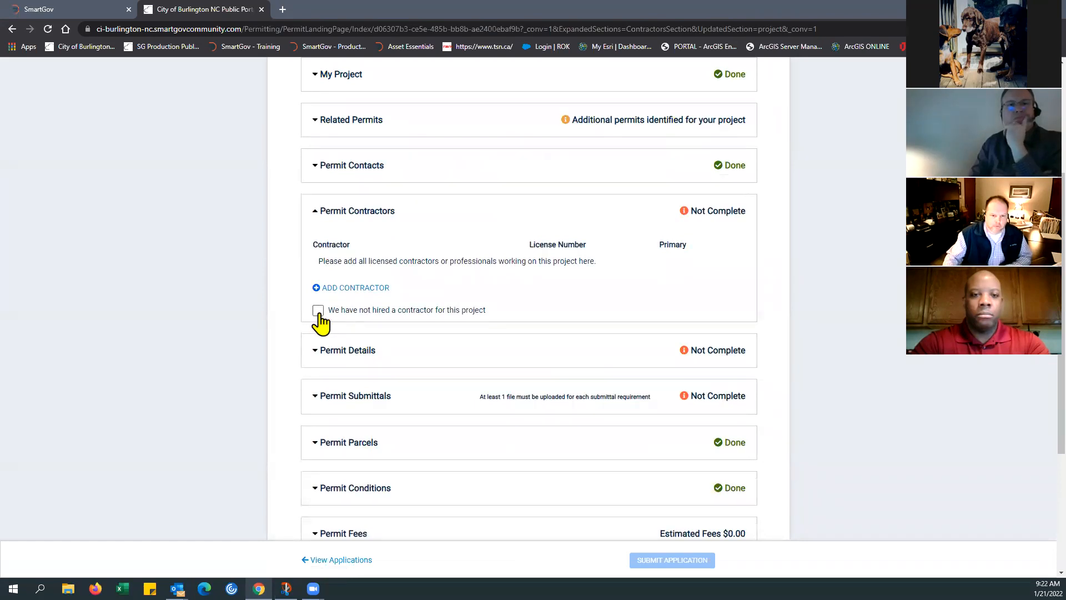
pyautogui.click(317, 312)
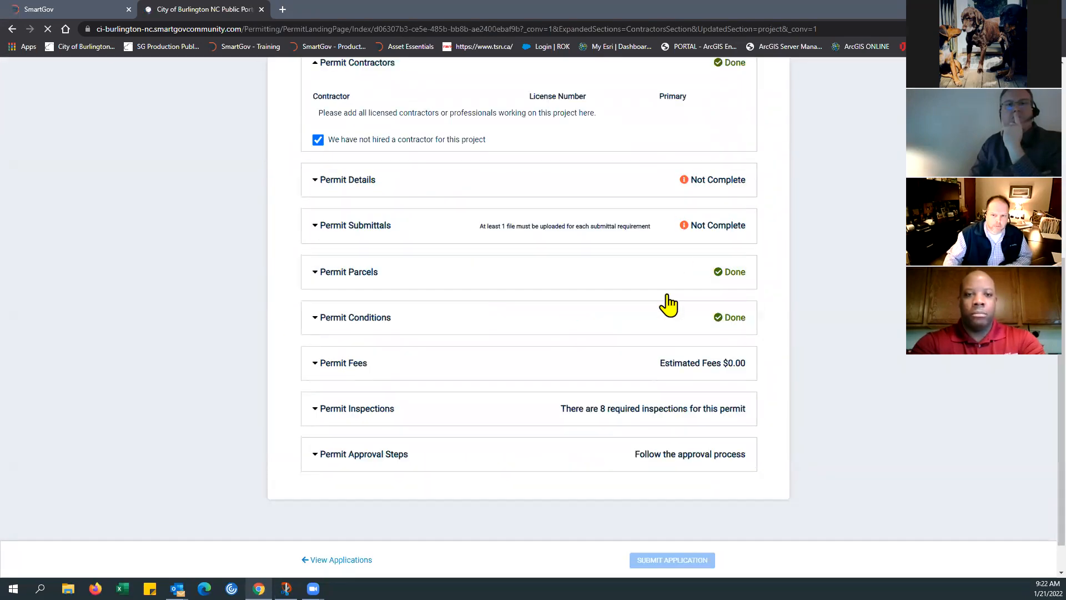
pyautogui.scroll(3, 566, 238)
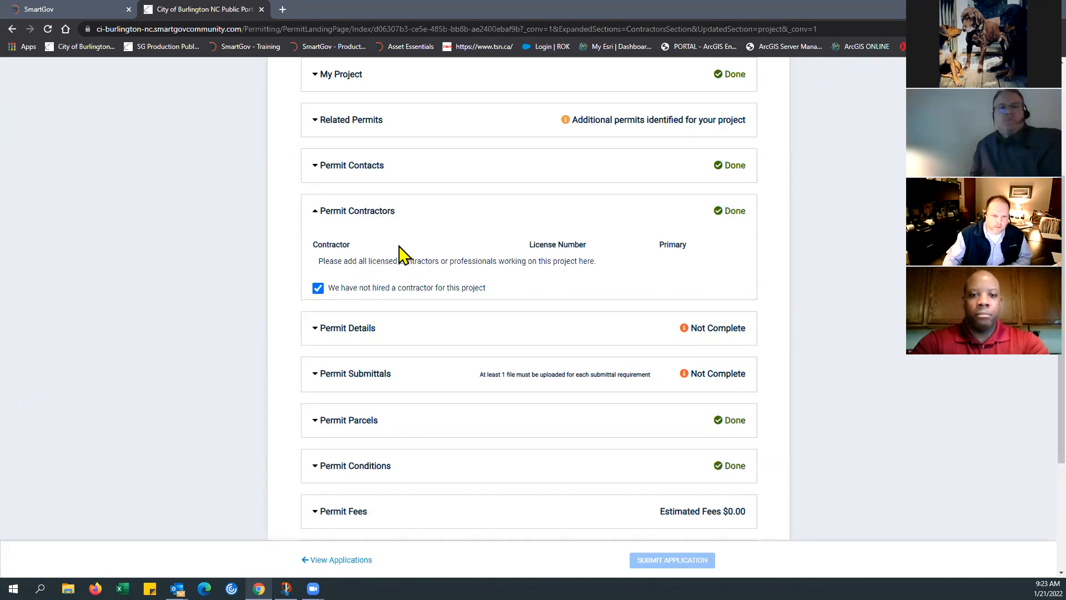
# Step: Expand Permit Details and review its required questions, from the number of dwelling units through the parcel platting date
pyautogui.scroll(3, 415, 242)
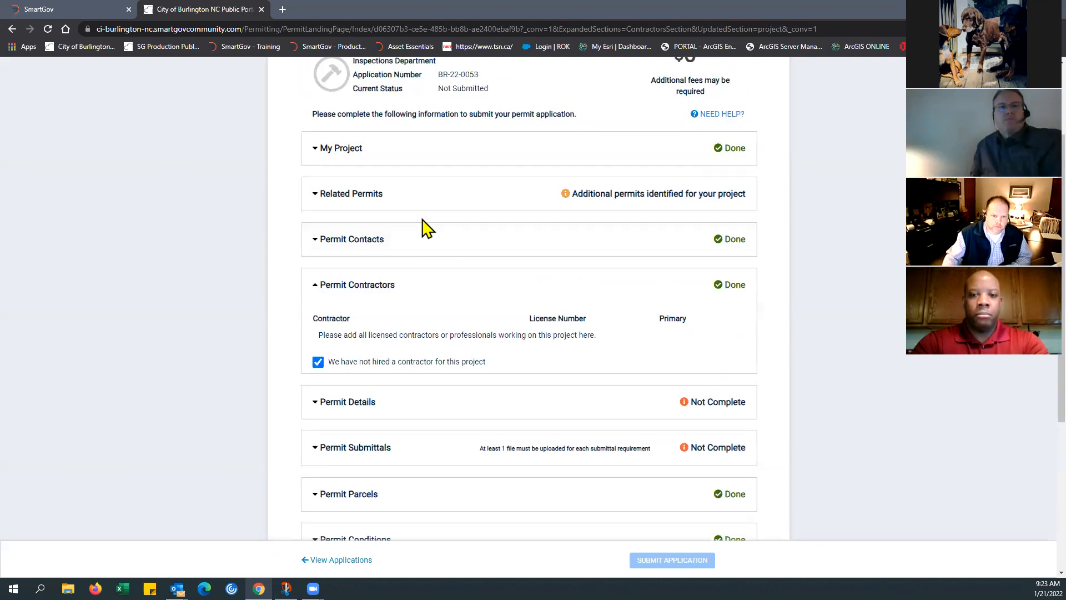
pyautogui.scroll(1, 416, 252)
pyautogui.scroll(-3, 414, 269)
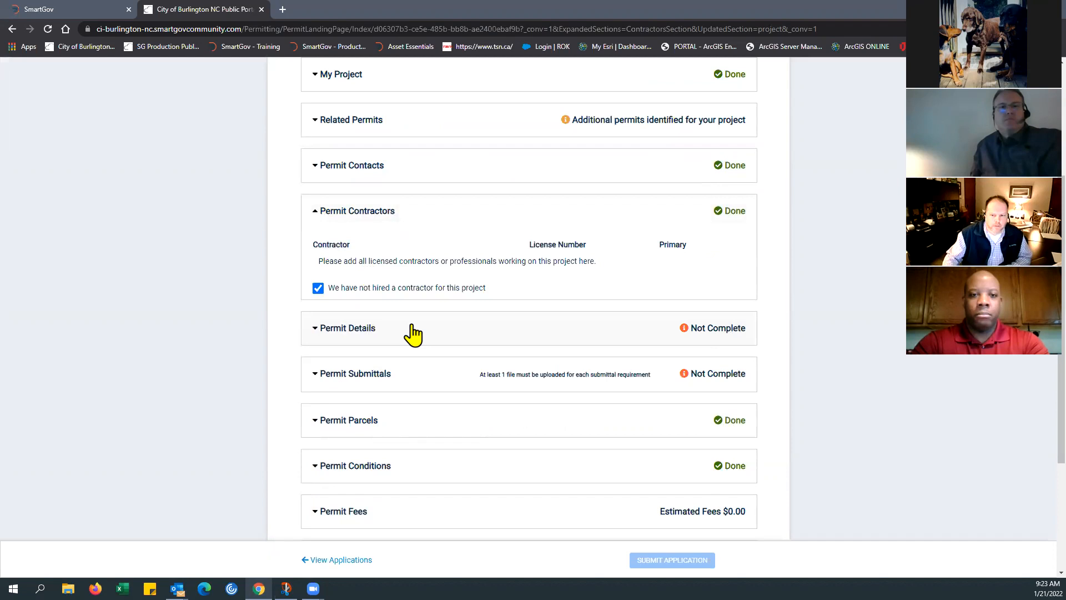
pyautogui.click(316, 330)
pyautogui.scroll(-3, 500, 382)
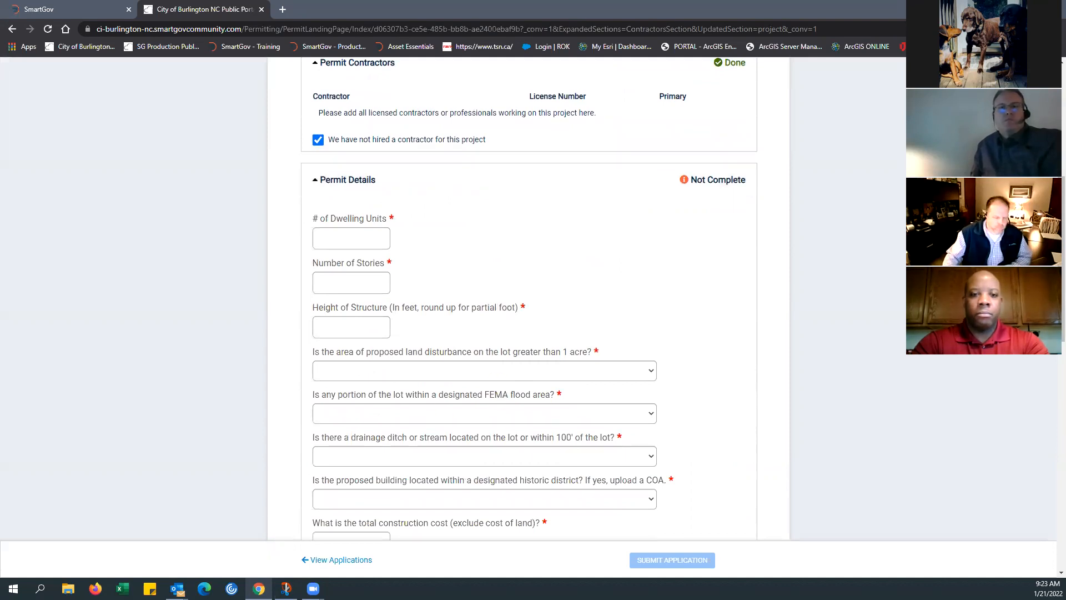
pyautogui.scroll(3, 610, 266)
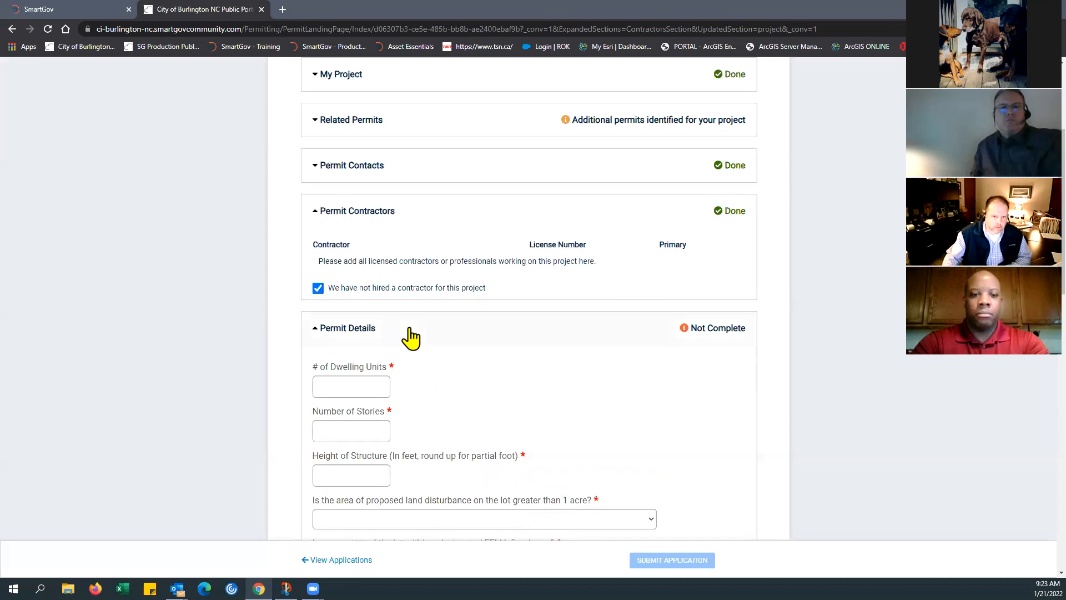
pyautogui.scroll(-3, 464, 344)
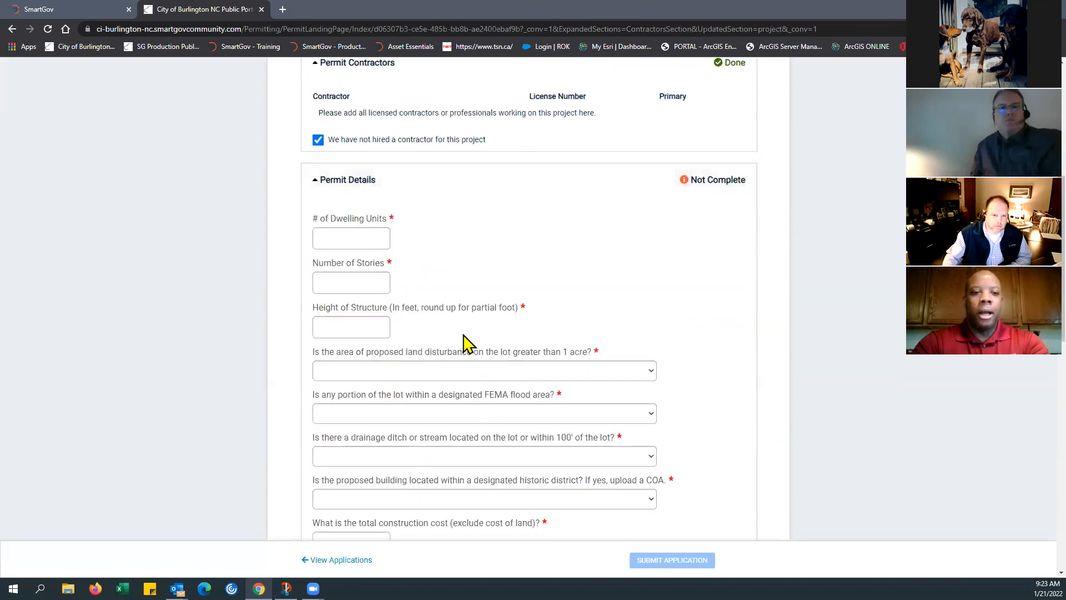
pyautogui.scroll(-2, 465, 343)
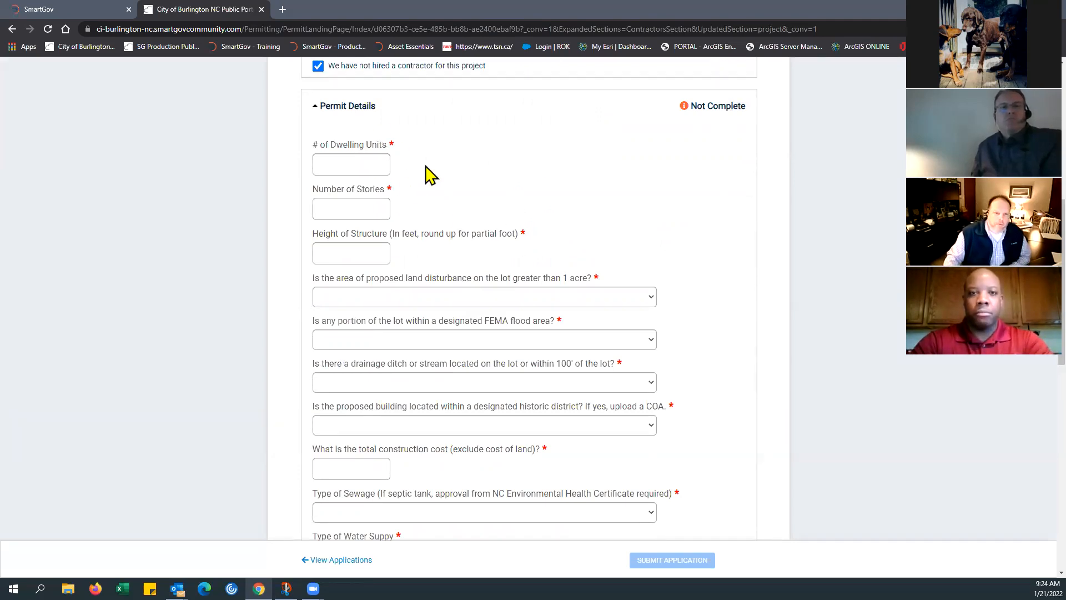
pyautogui.scroll(-1, 444, 181)
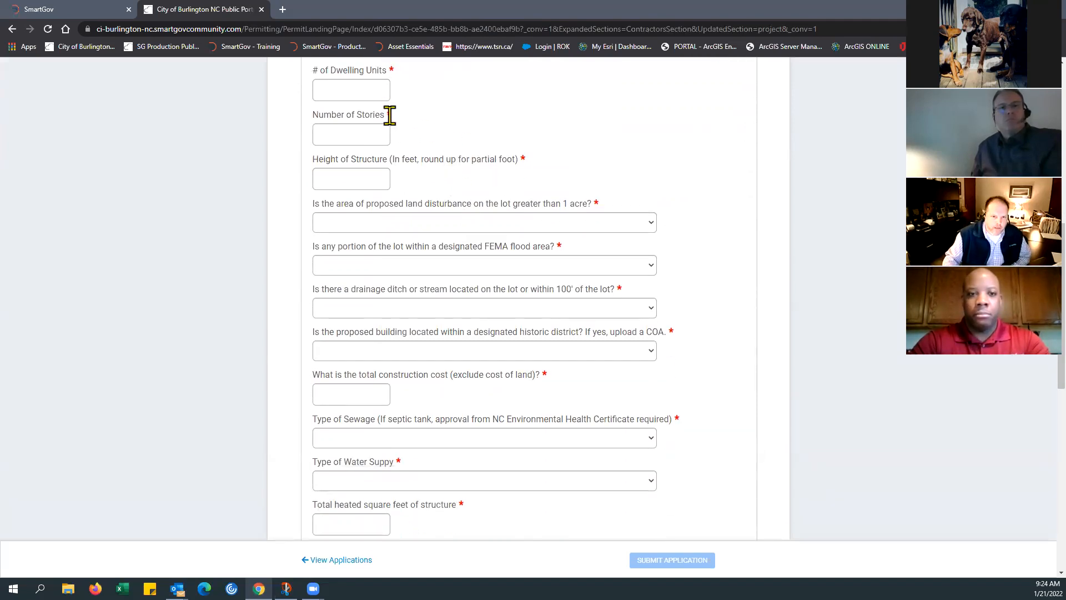
pyautogui.moveTo(390, 66); pyautogui.dragTo(402, 86)
pyautogui.click(422, 145)
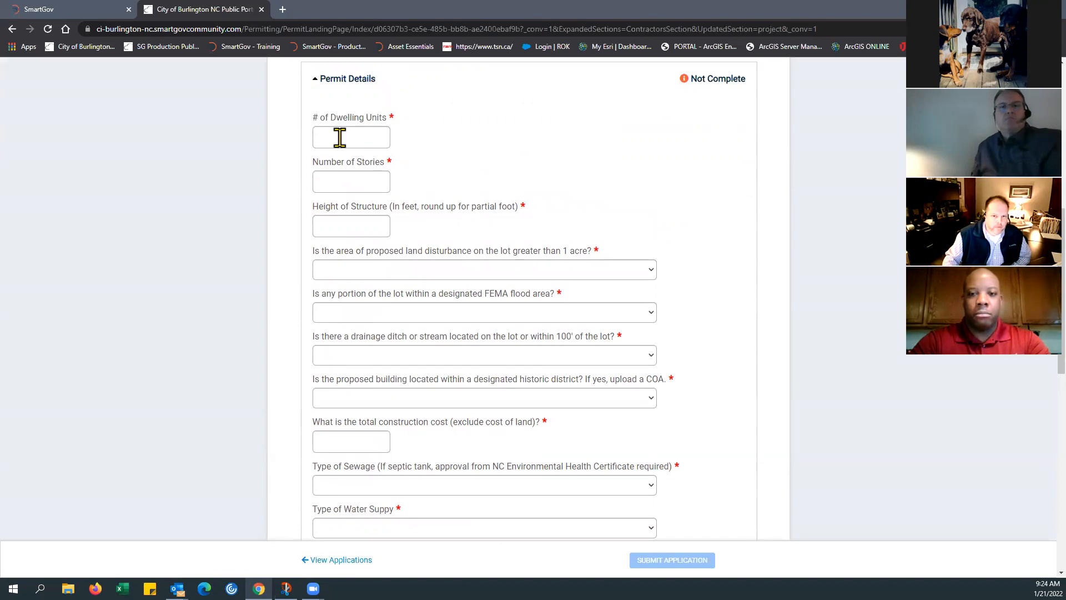
pyautogui.scroll(-1, 568, 205)
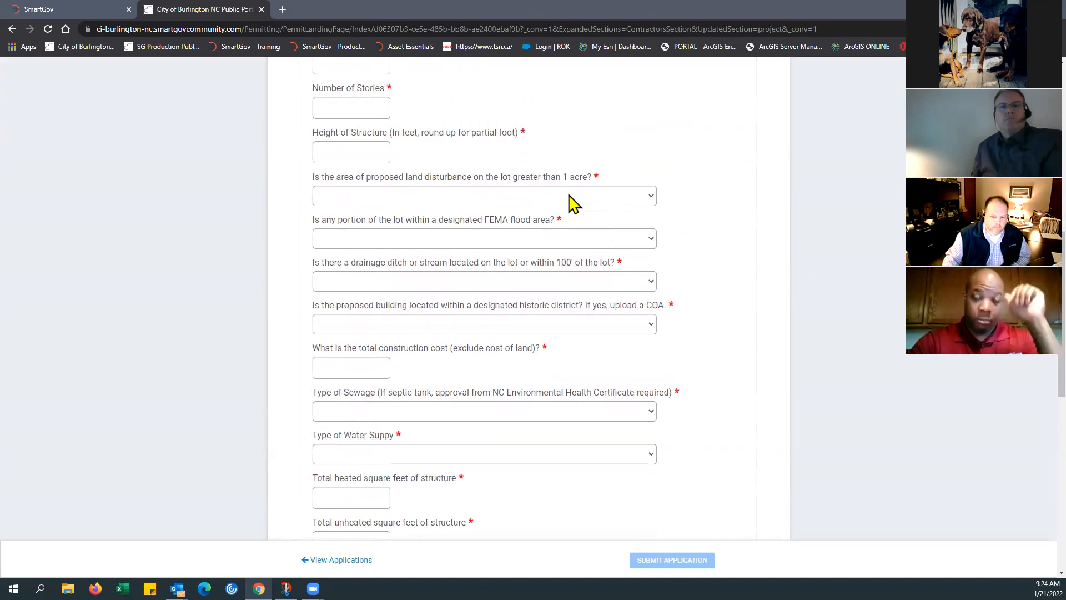
pyautogui.scroll(-1, 569, 209)
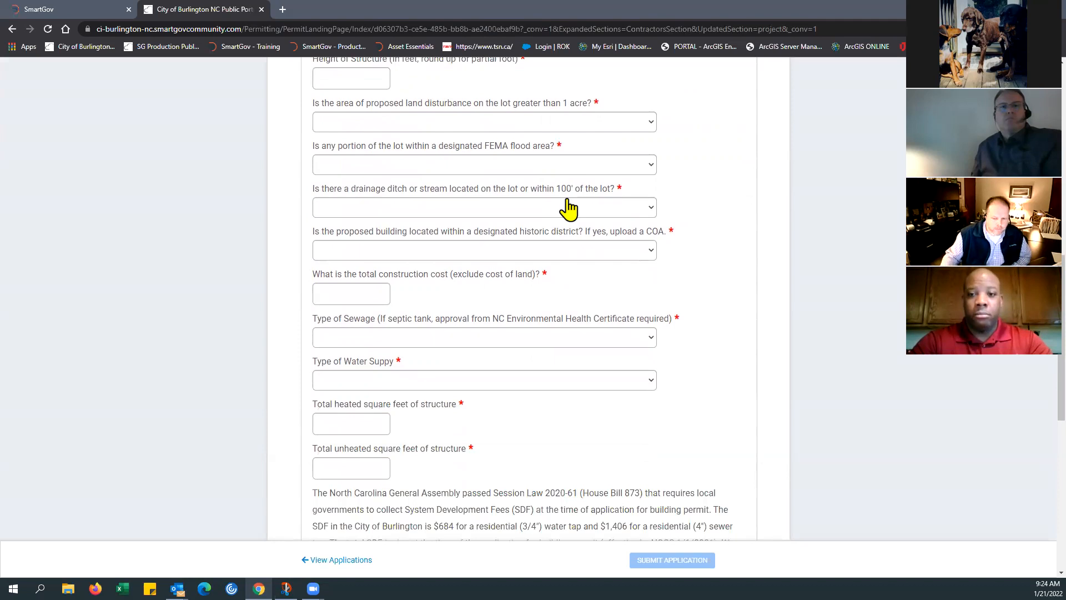
pyautogui.scroll(-1, 567, 212)
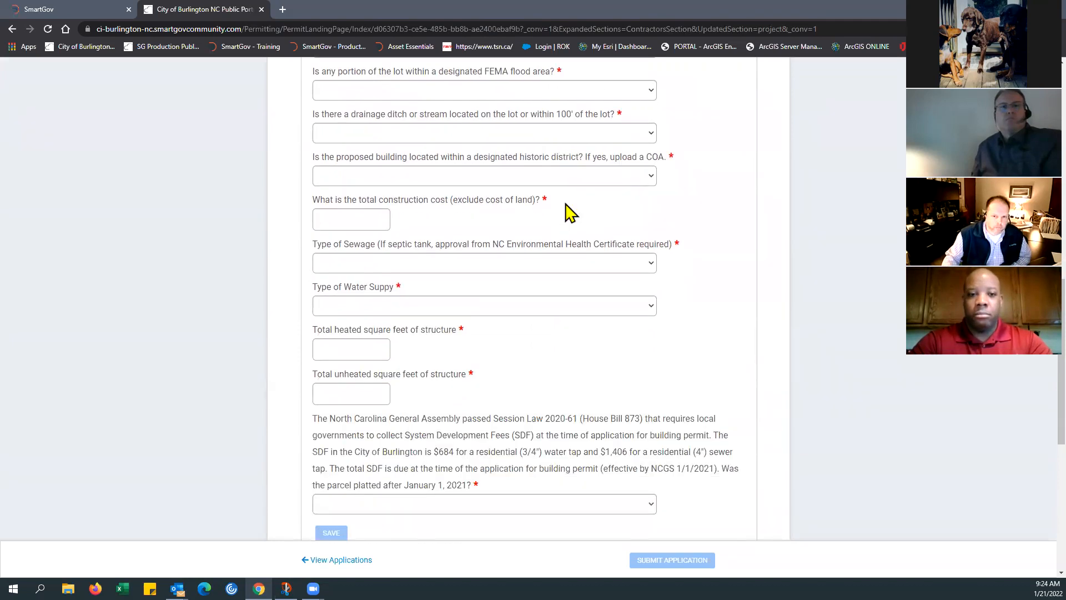
pyautogui.scroll(4, 570, 211)
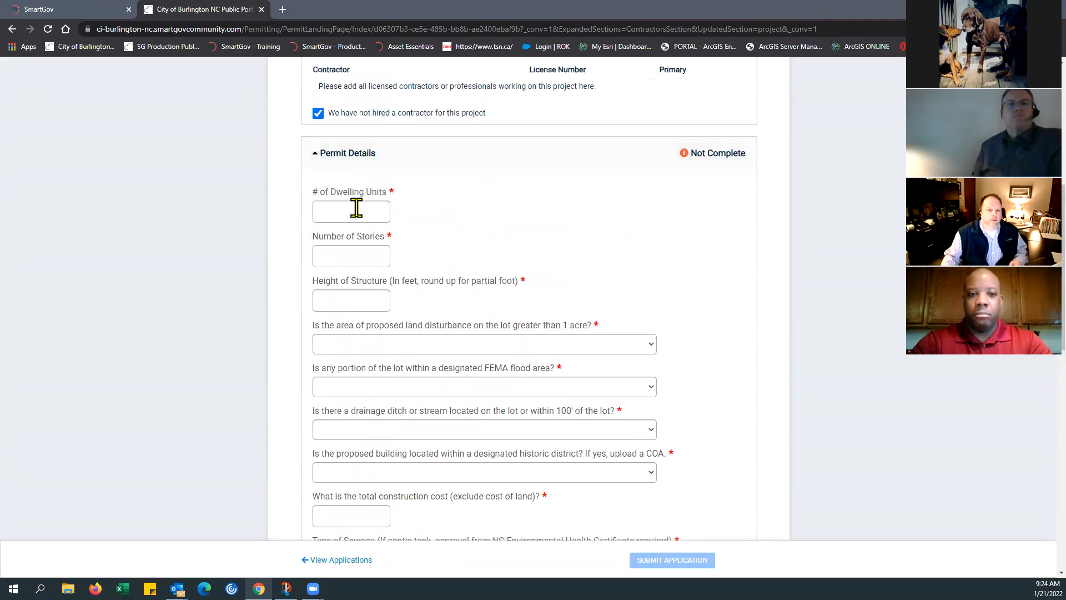
# Step: In Permit Details, enter 1 dwelling unit, 2 stories and a structure height of 25 feet
pyautogui.write('1')
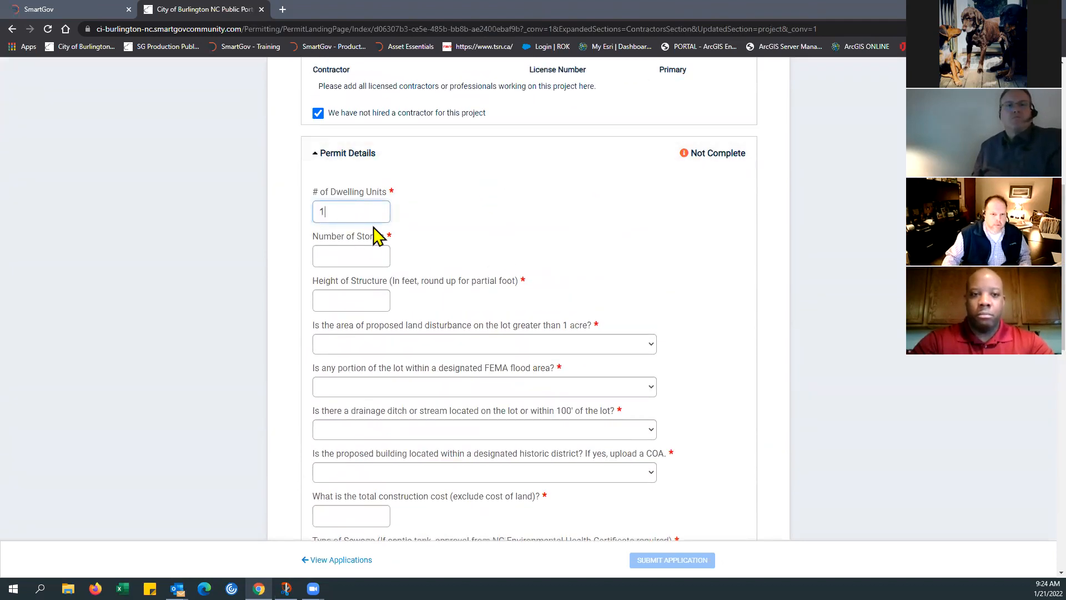
pyautogui.click(333, 258)
pyautogui.write('2')
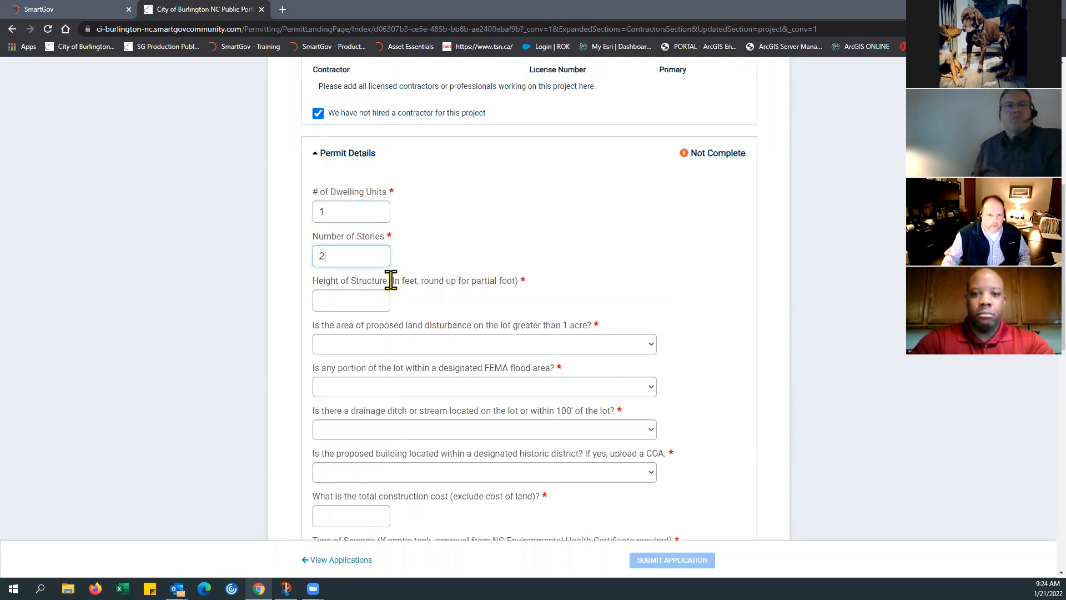
pyautogui.click(357, 296)
pyautogui.write('25')
# Step: Answer No to the questions on land disturbance over 1 acre, FEMA flood area, nearby drainage ditch or stream, and historic district
pyautogui.click(349, 343)
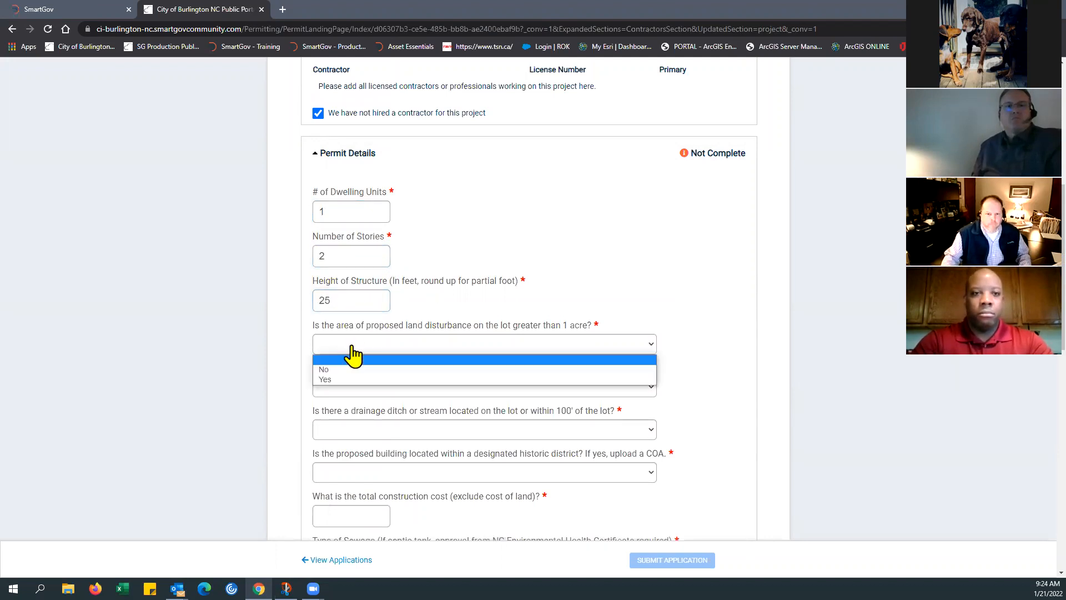
pyautogui.click(350, 369)
pyautogui.click(352, 386)
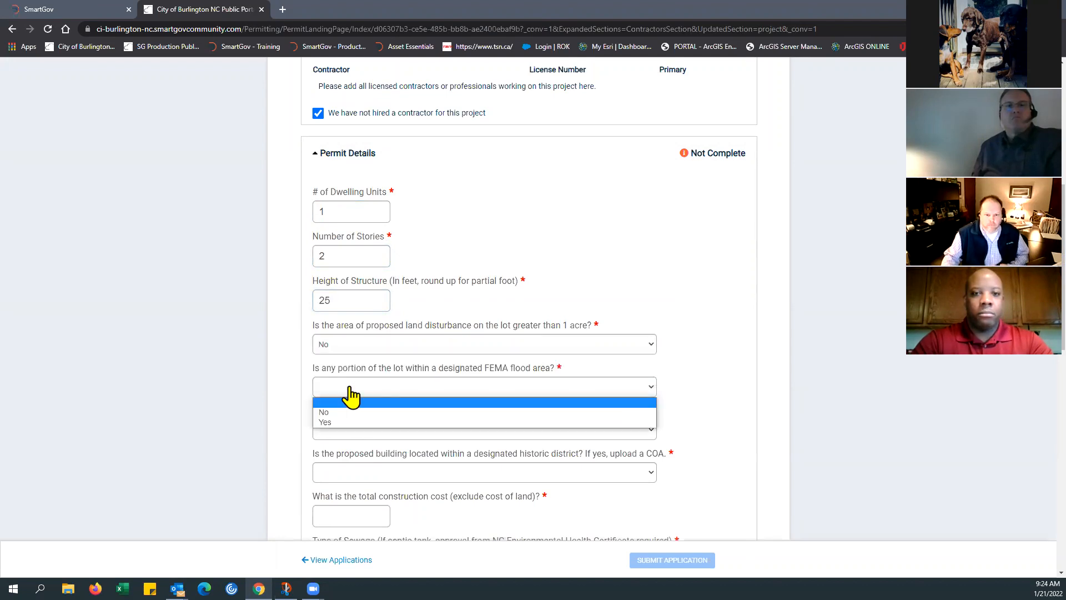
pyautogui.click(346, 412)
pyautogui.scroll(-3, 446, 378)
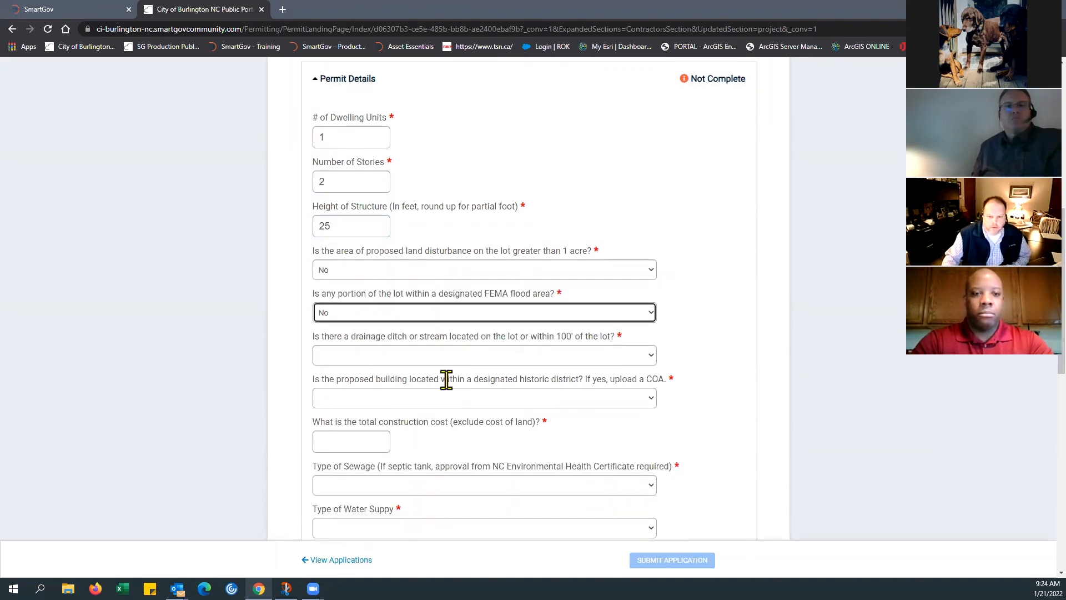
pyautogui.click(418, 284)
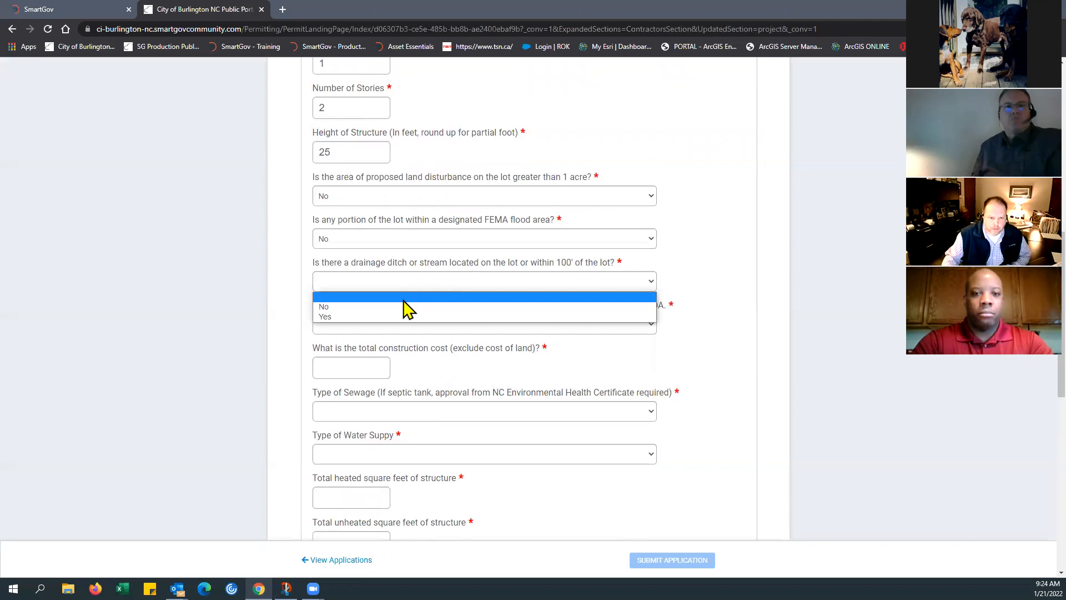
pyautogui.click(401, 307)
pyautogui.click(392, 327)
pyautogui.click(381, 349)
# Step: Enter a total construction cost of 250000 and set both sewage and water supply types to Connected to public system
pyautogui.click(369, 369)
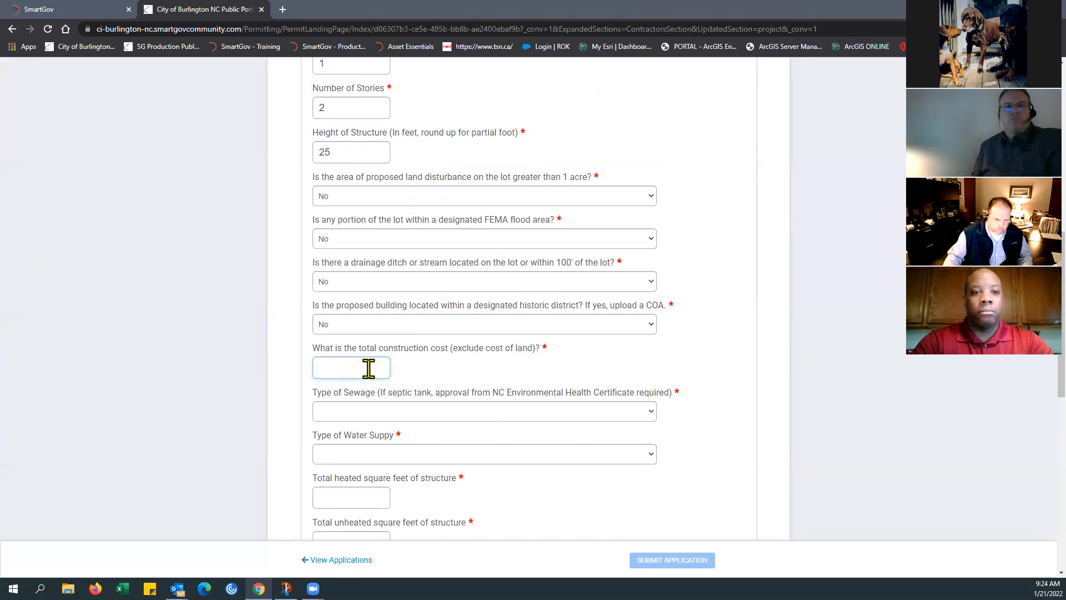
pyautogui.write('250000')
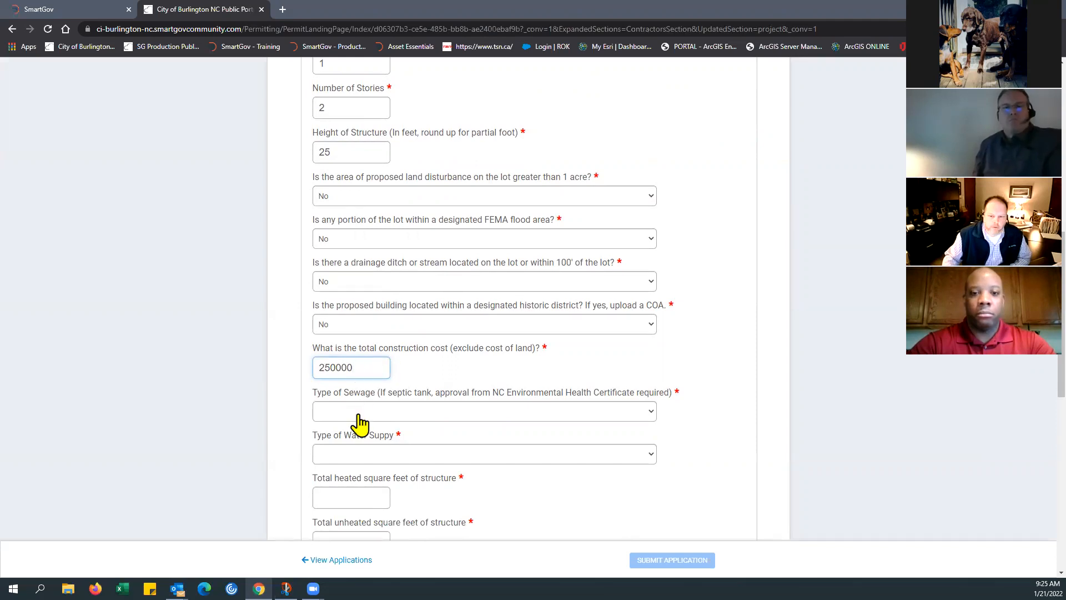
pyautogui.scroll(-1, 359, 404)
pyautogui.scroll(-3, 359, 405)
pyautogui.click(362, 265)
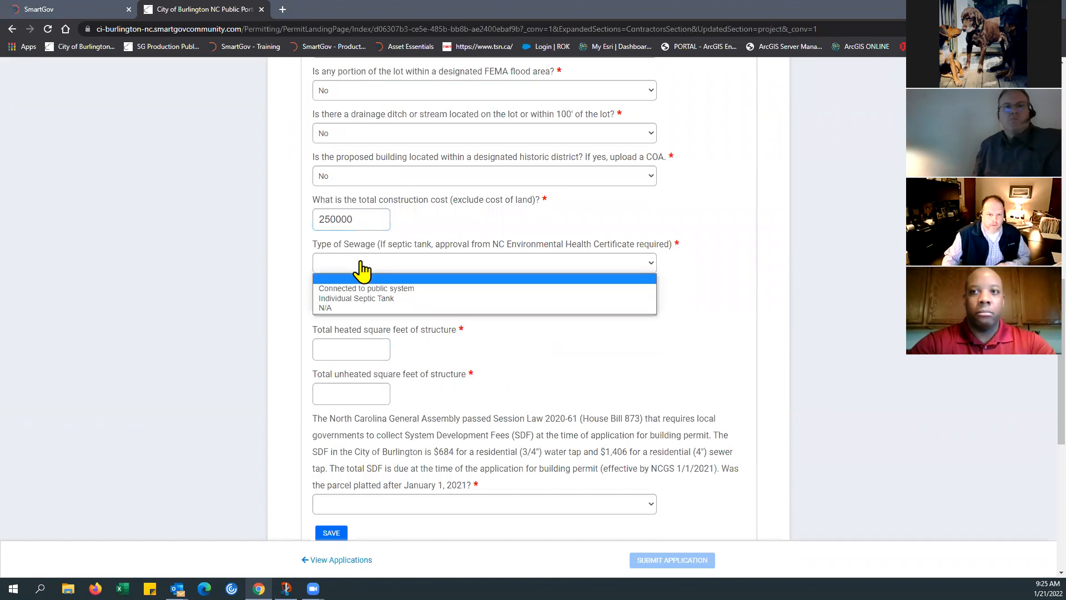
pyautogui.click(363, 288)
pyautogui.click(360, 305)
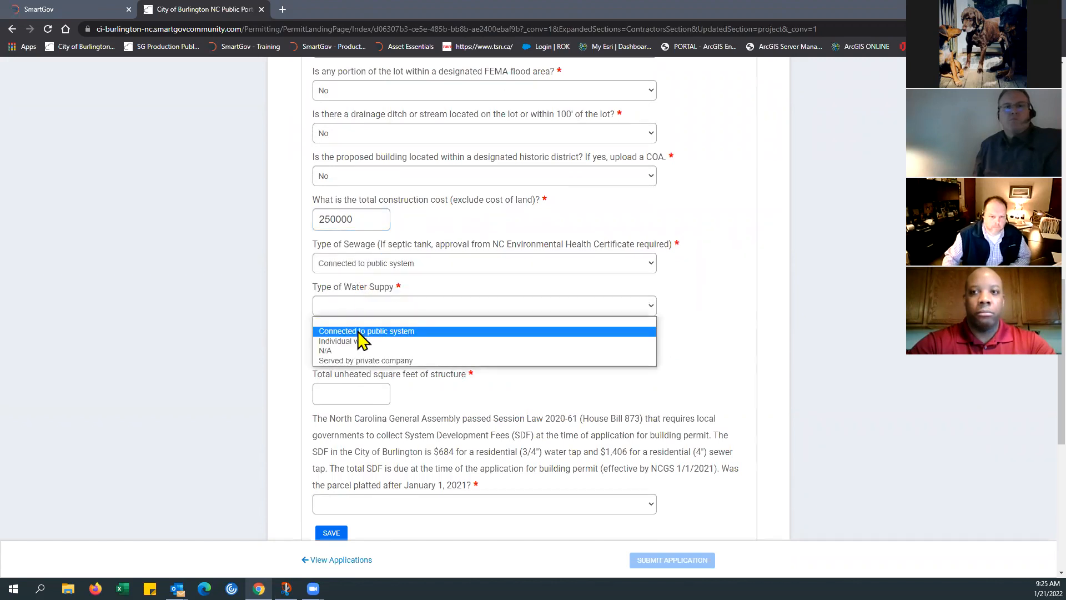
pyautogui.click(384, 332)
# Step: Enter 3000 total heated square feet and 900 total unheated square feet for the structure
pyautogui.click(342, 352)
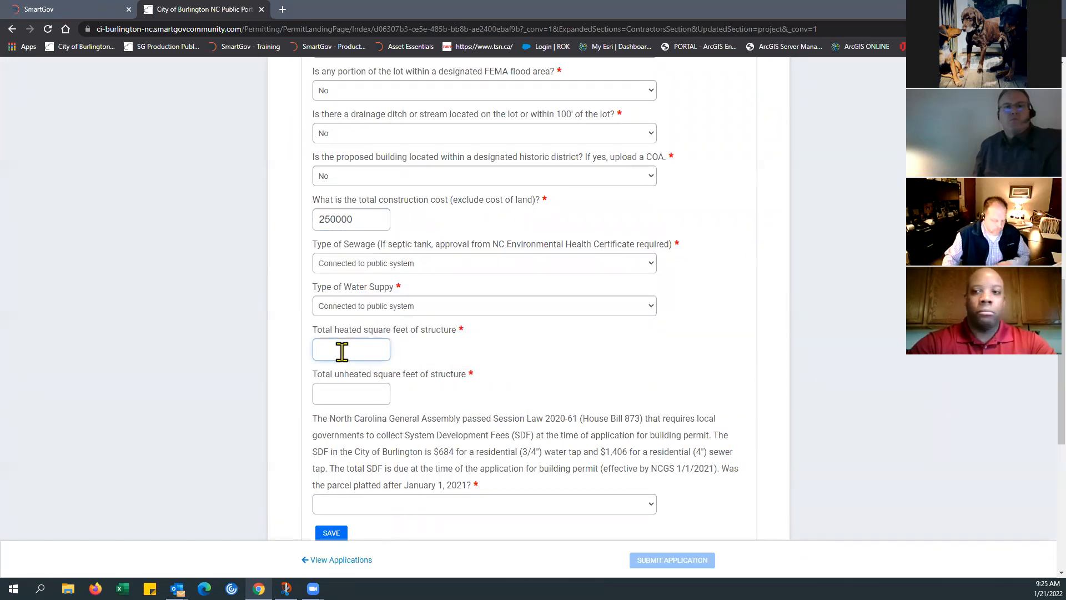
pyautogui.write('3000')
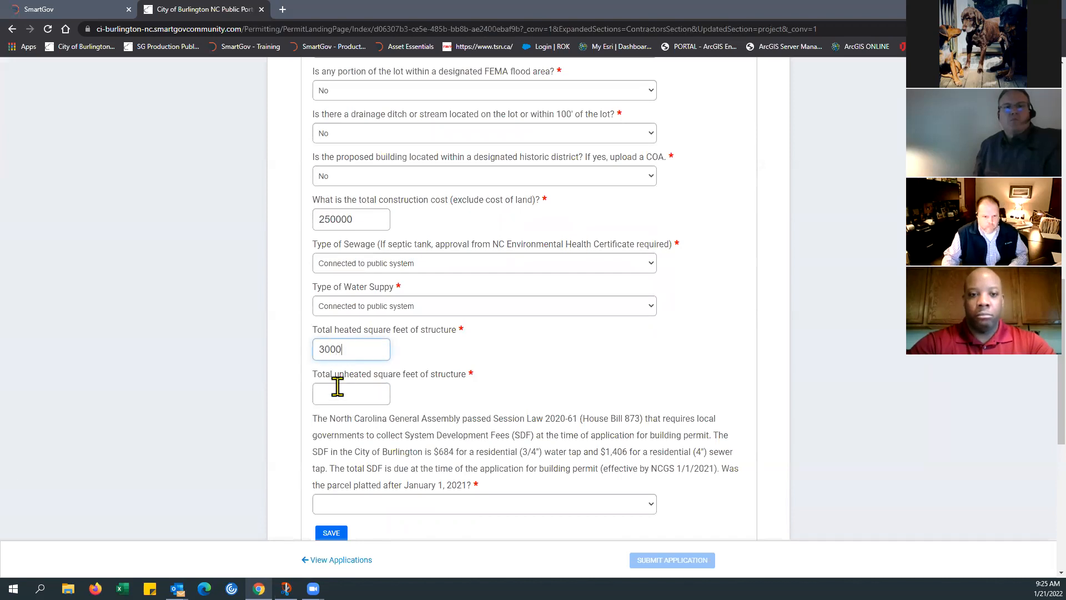
pyautogui.click(335, 393)
pyautogui.write('900')
# Step: Answer Yes to the parcel being platted after January 1, 2021, and save the permit details
pyautogui.scroll(-2, 385, 419)
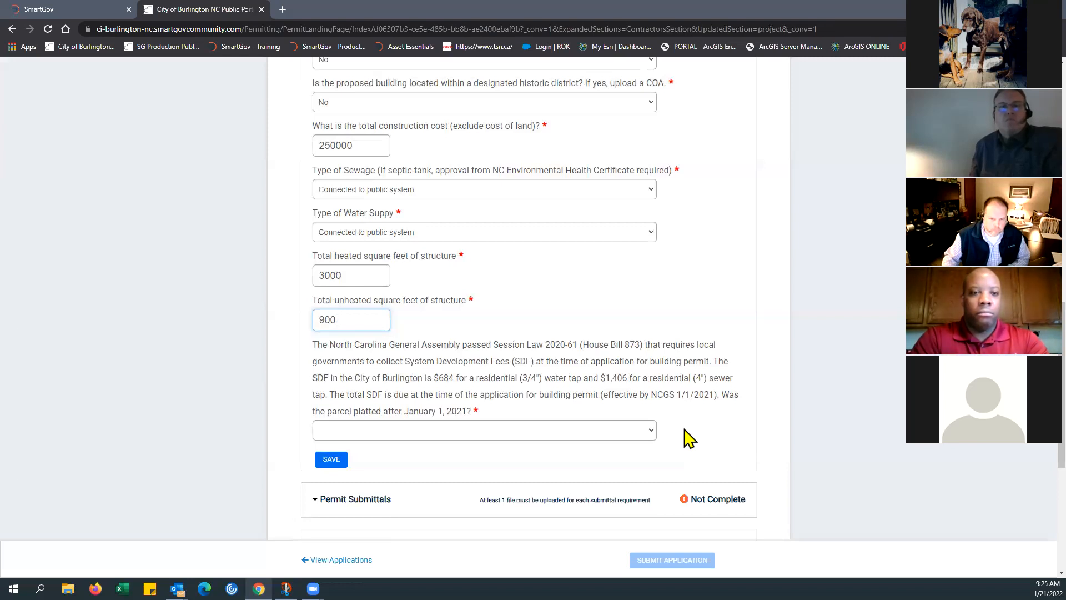
pyautogui.click(652, 432)
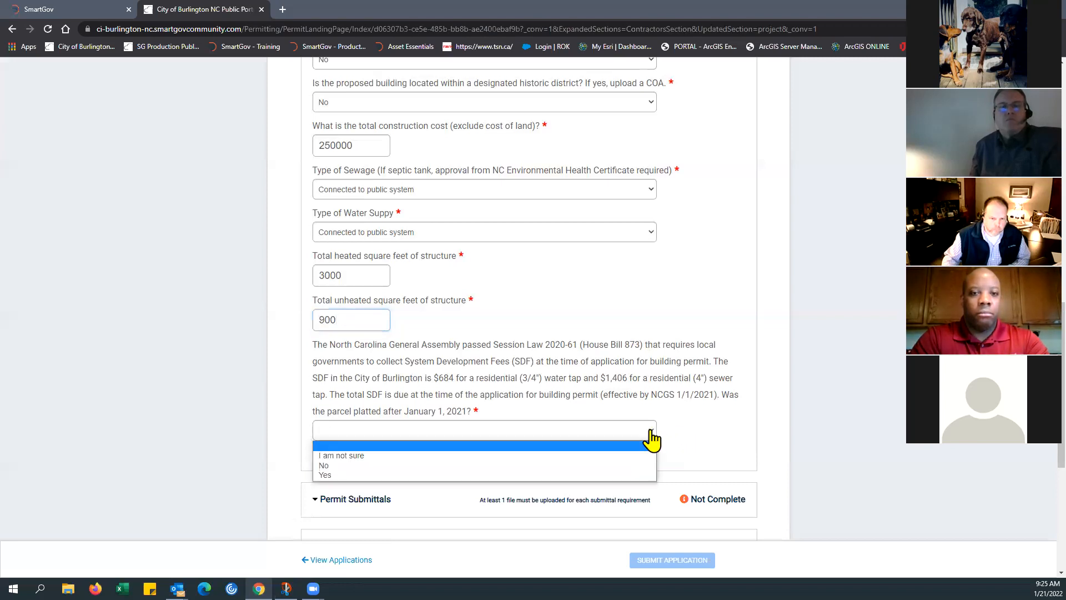
pyautogui.click(361, 475)
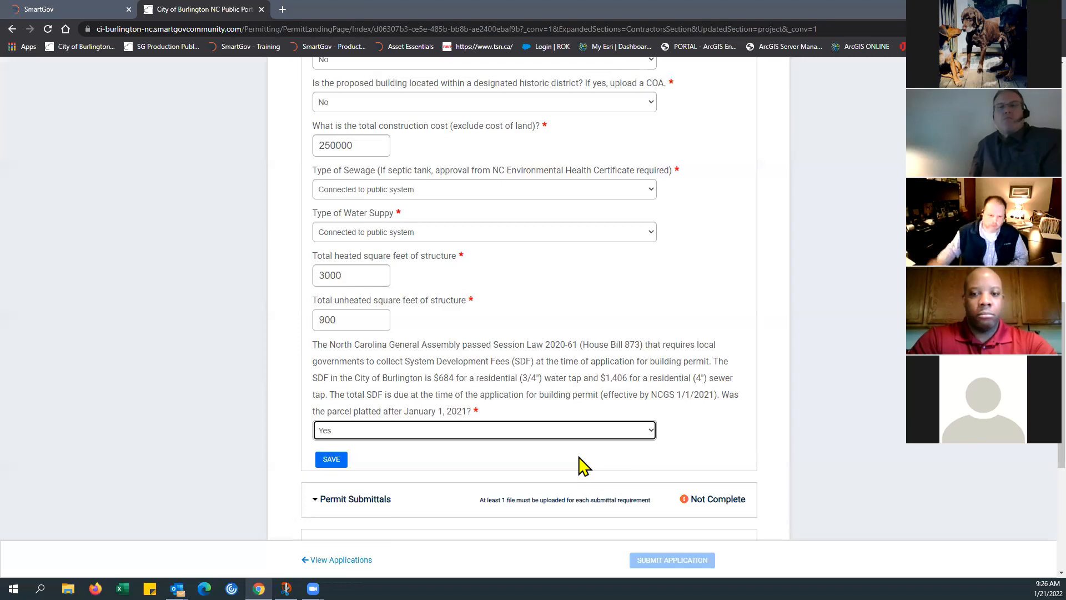
pyautogui.scroll(3, 555, 339)
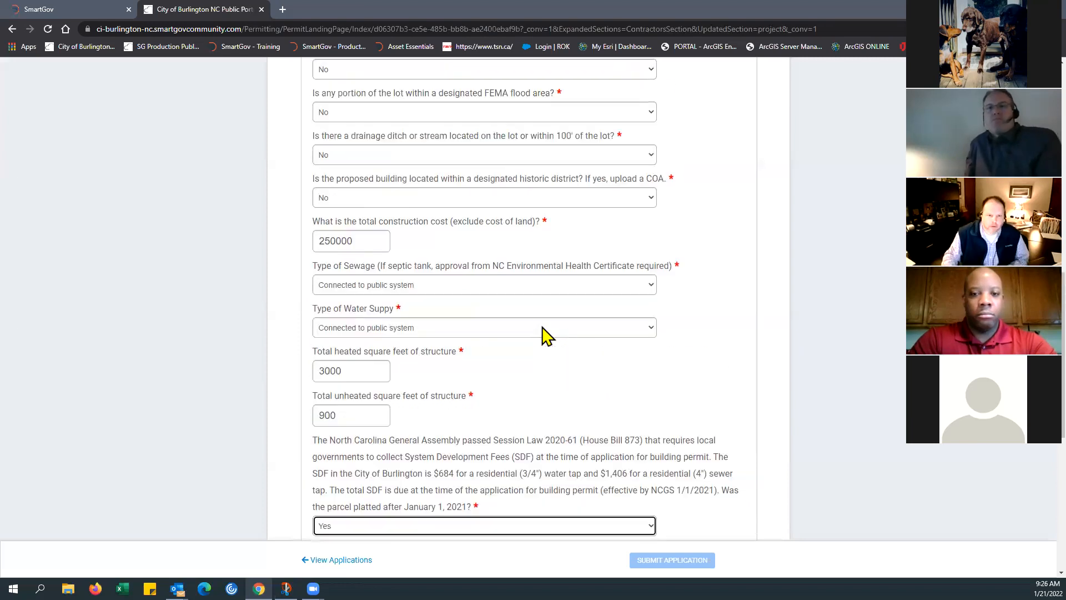
pyautogui.scroll(-4, 425, 255)
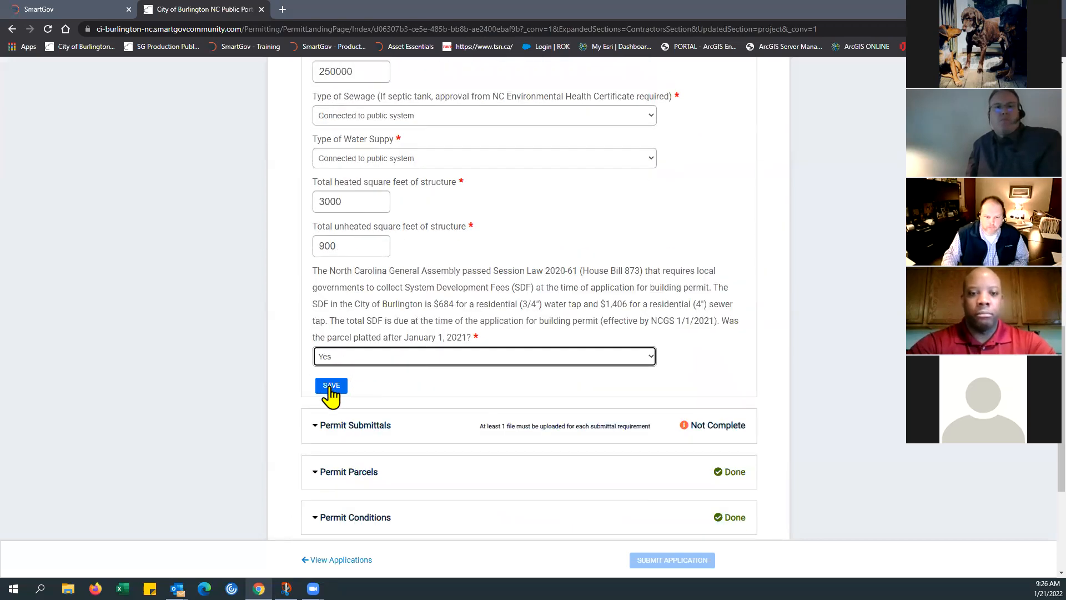
pyautogui.click(332, 387)
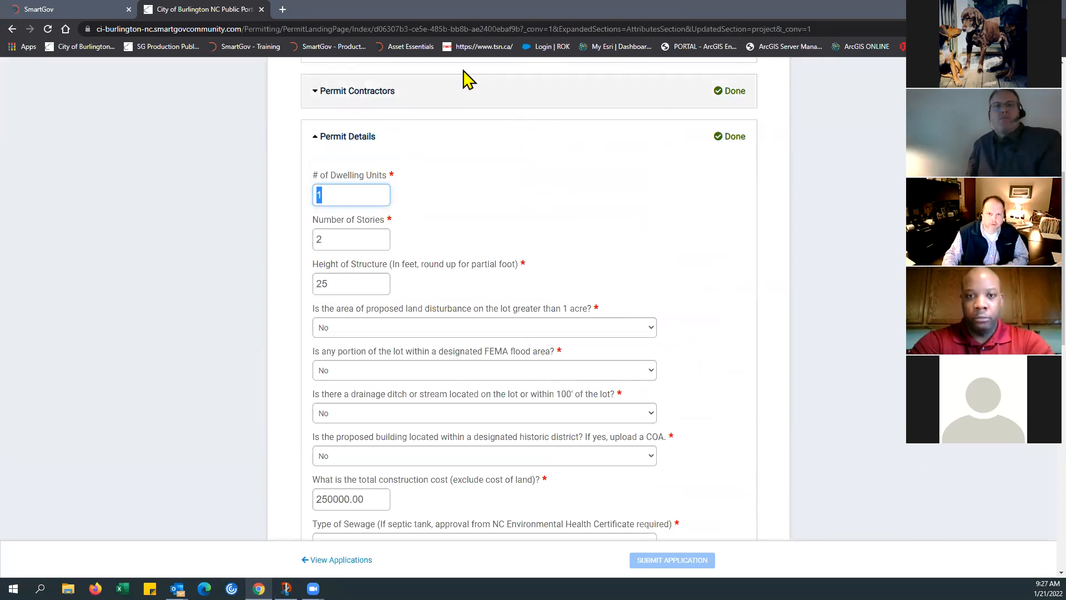
# Step: Look over the saved answers in Permit Details and collapse the section
pyautogui.scroll(-3, 500, 305)
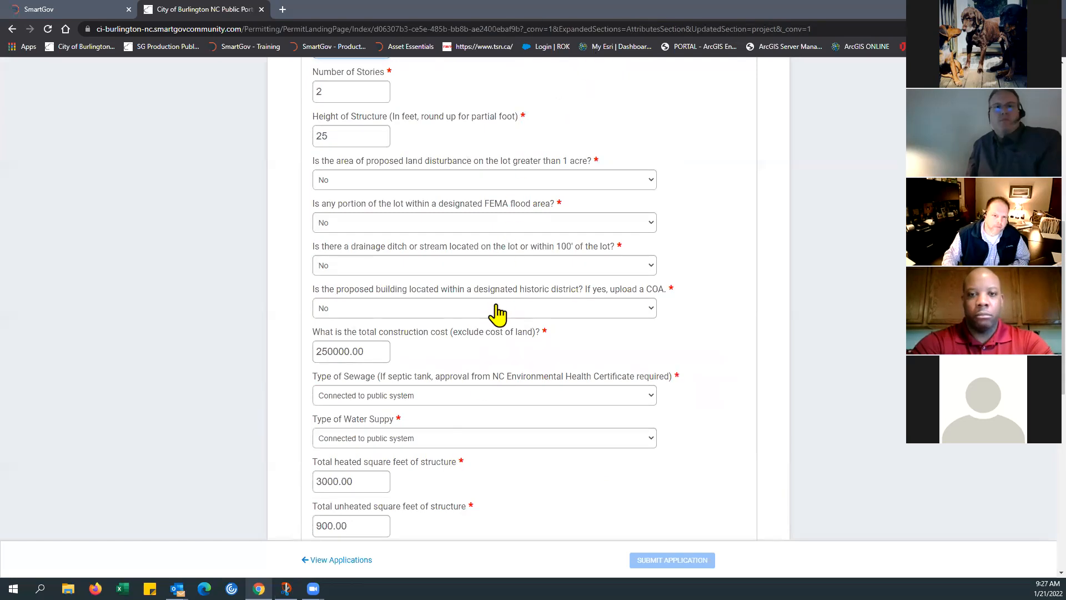
pyautogui.scroll(-4, 496, 318)
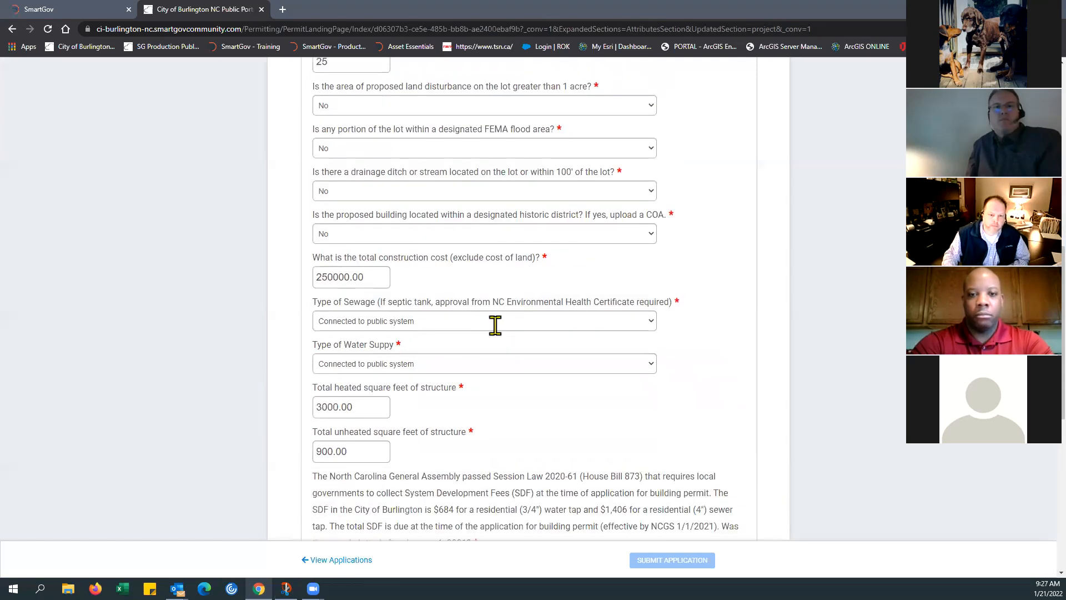
pyautogui.scroll(-3, 515, 329)
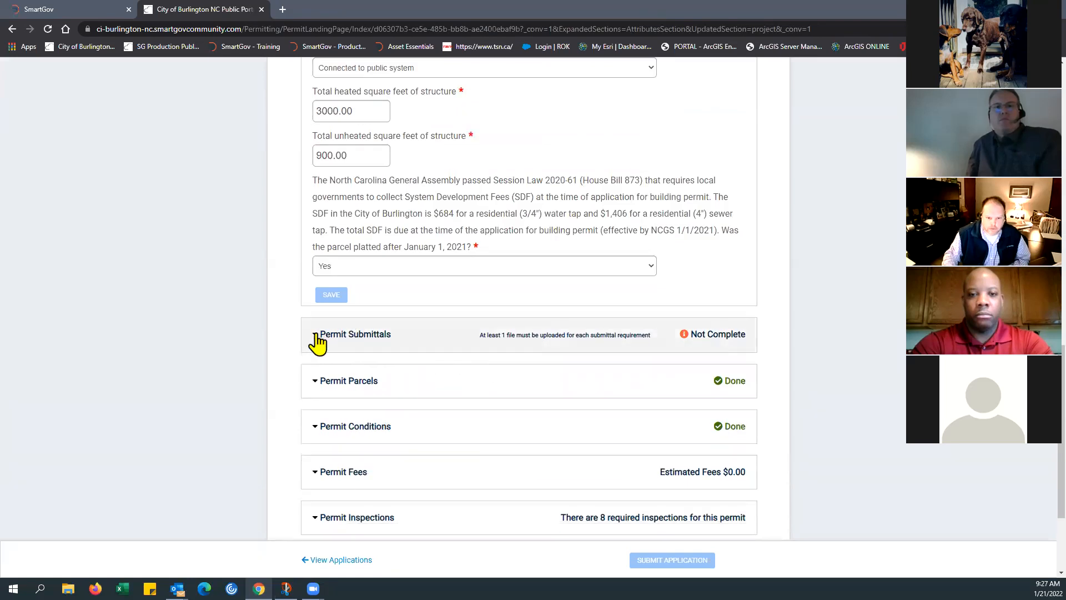
pyautogui.scroll(12, 333, 233)
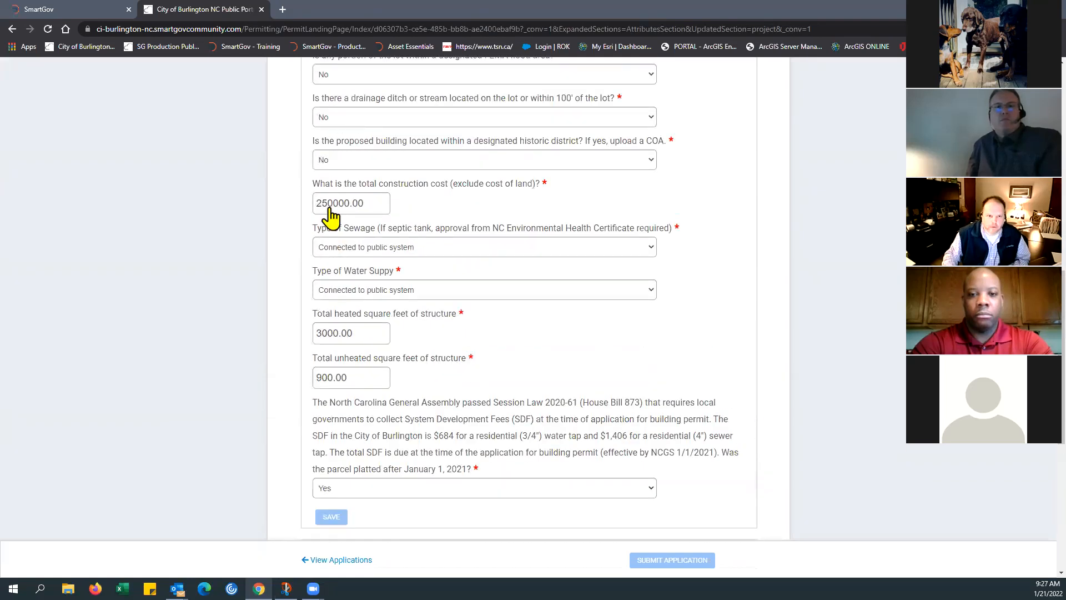
pyautogui.click(323, 282)
pyautogui.scroll(-1, 873, 328)
pyautogui.scroll(1, 284, 139)
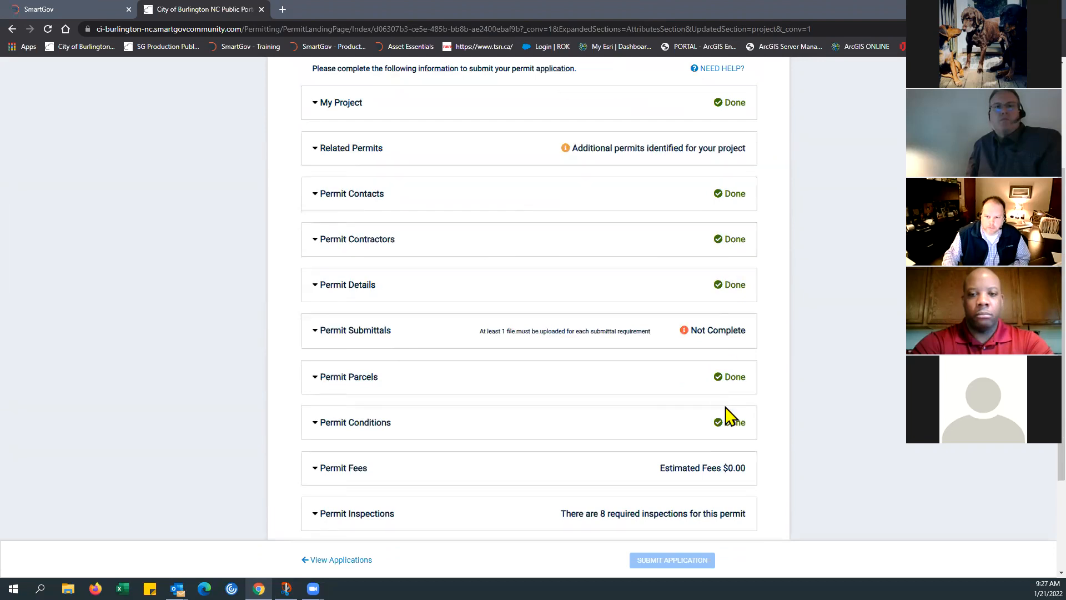
# Step: Expand Permit Submittals and examine which documents are required for the application, including construction documents, site plan and lien agent documentation
pyautogui.click(317, 339)
pyautogui.scroll(-3, 348, 364)
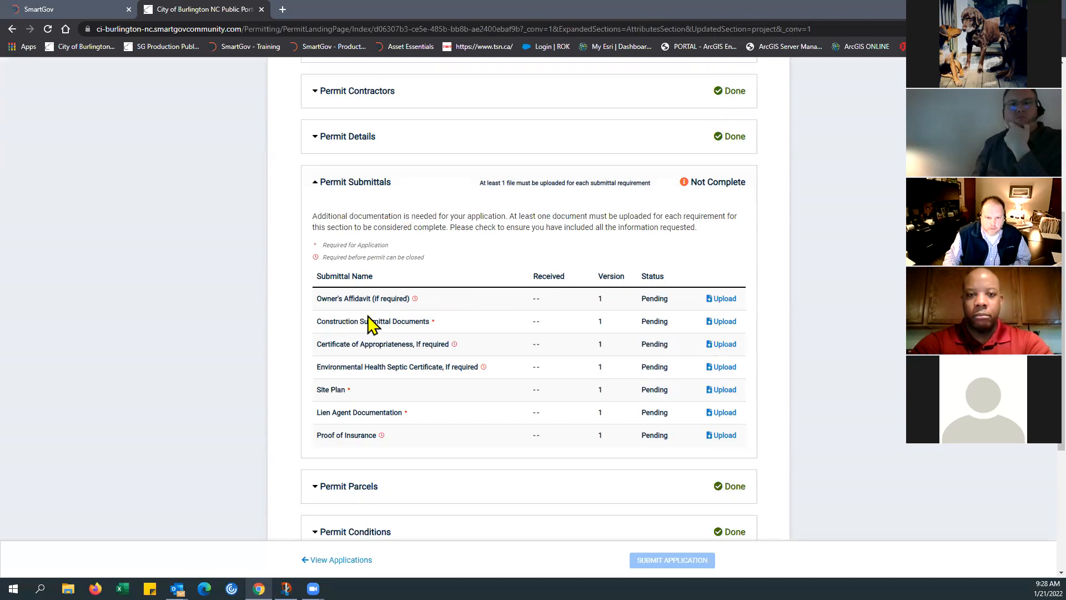
pyautogui.moveTo(317, 321); pyautogui.dragTo(422, 329)
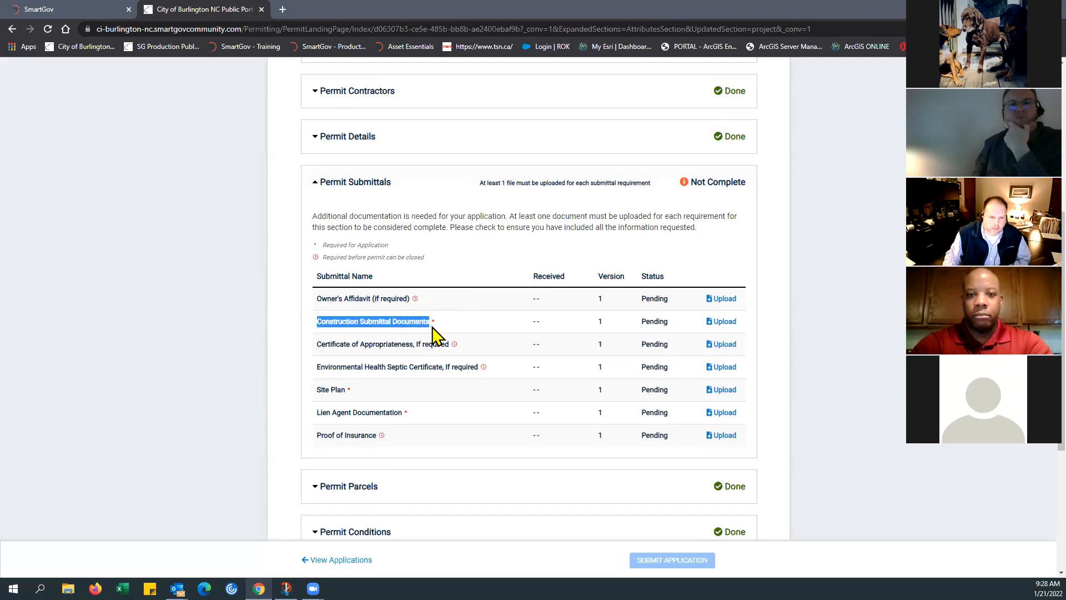
pyautogui.moveTo(316, 389); pyautogui.dragTo(396, 417)
pyautogui.click(441, 435)
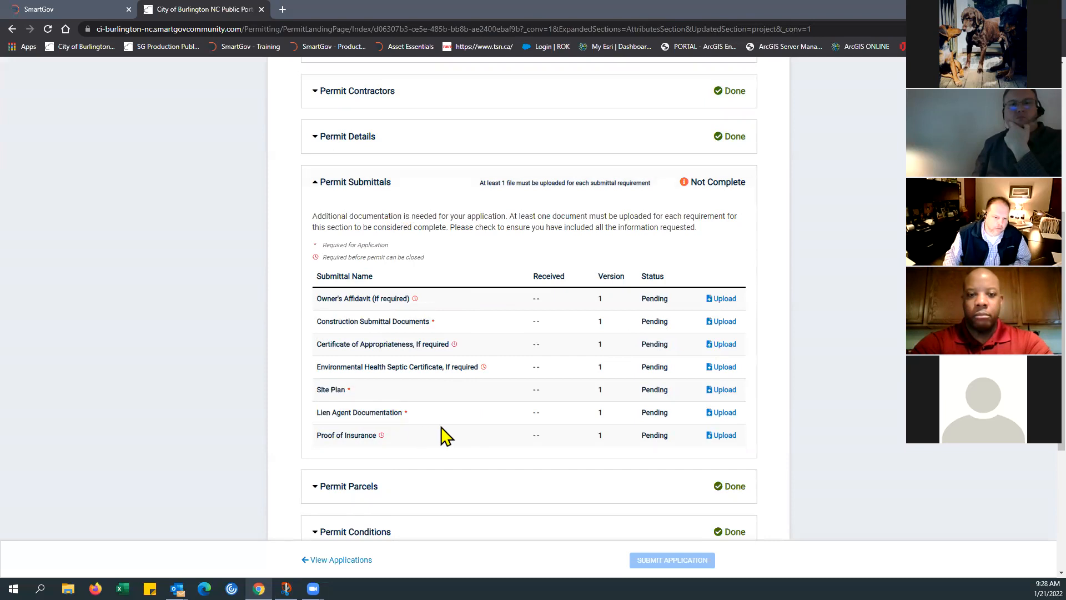
# Step: Upload Lien Agent.pdf to the Lien Agent Documentation submittal and close the upload dialog
pyautogui.click(723, 413)
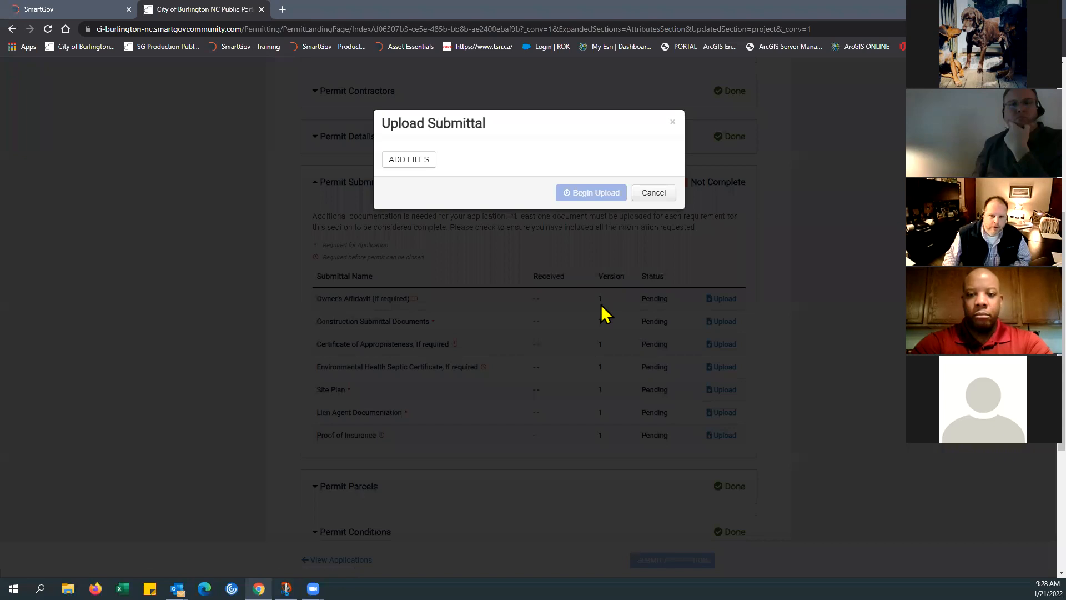
pyautogui.click(408, 162)
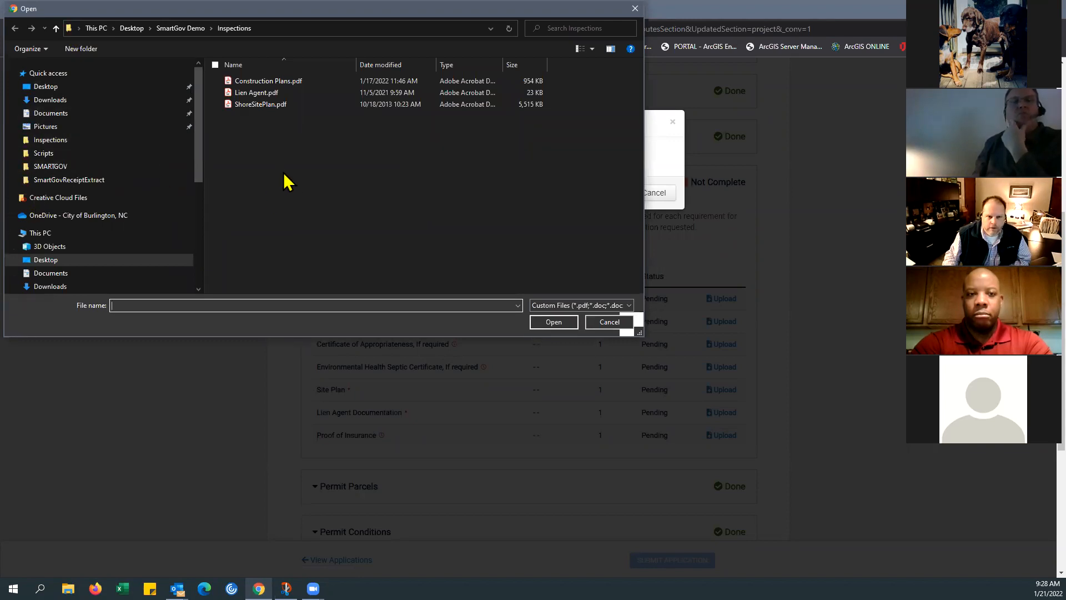
pyautogui.click(248, 94)
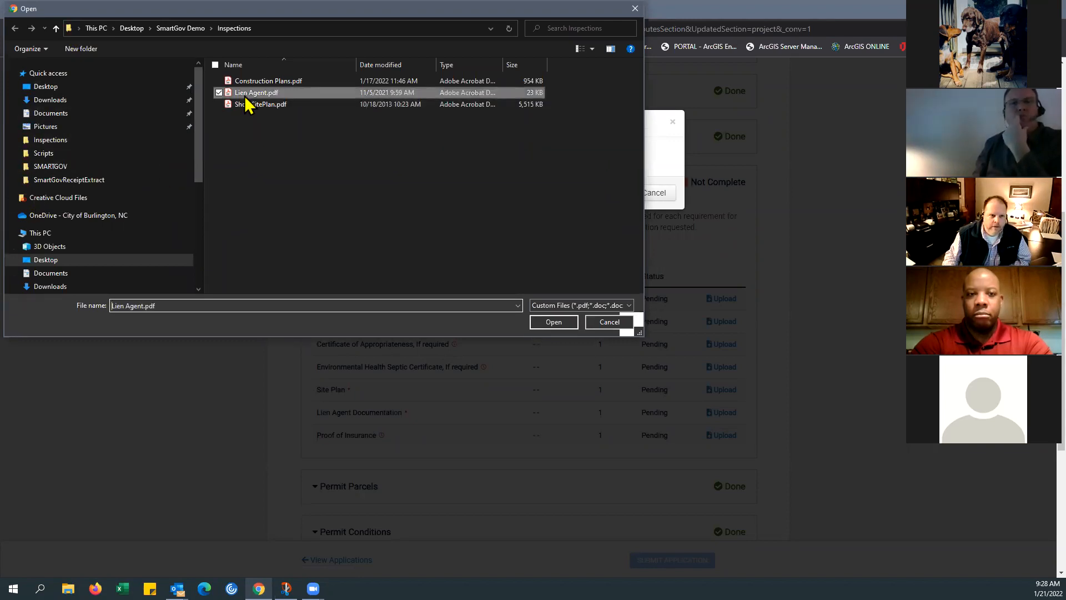
pyautogui.click(544, 324)
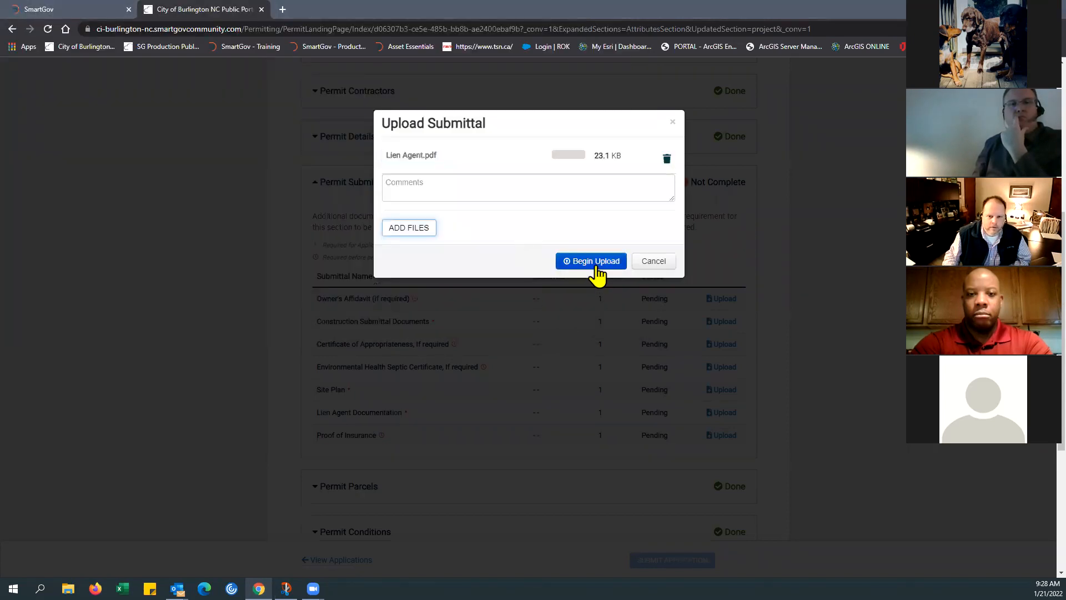
pyautogui.click(595, 266)
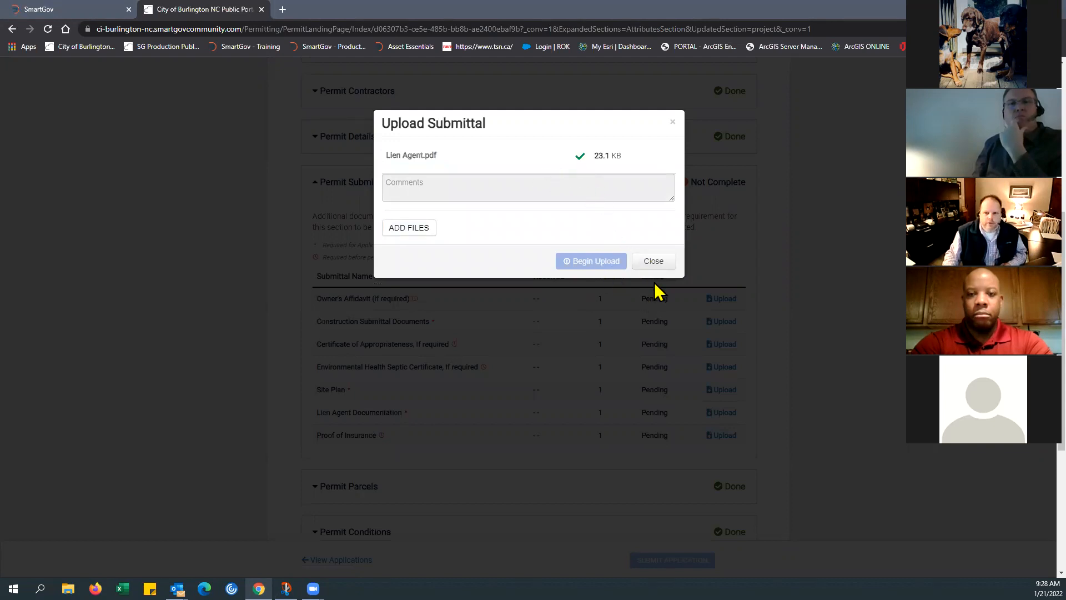
pyautogui.click(653, 261)
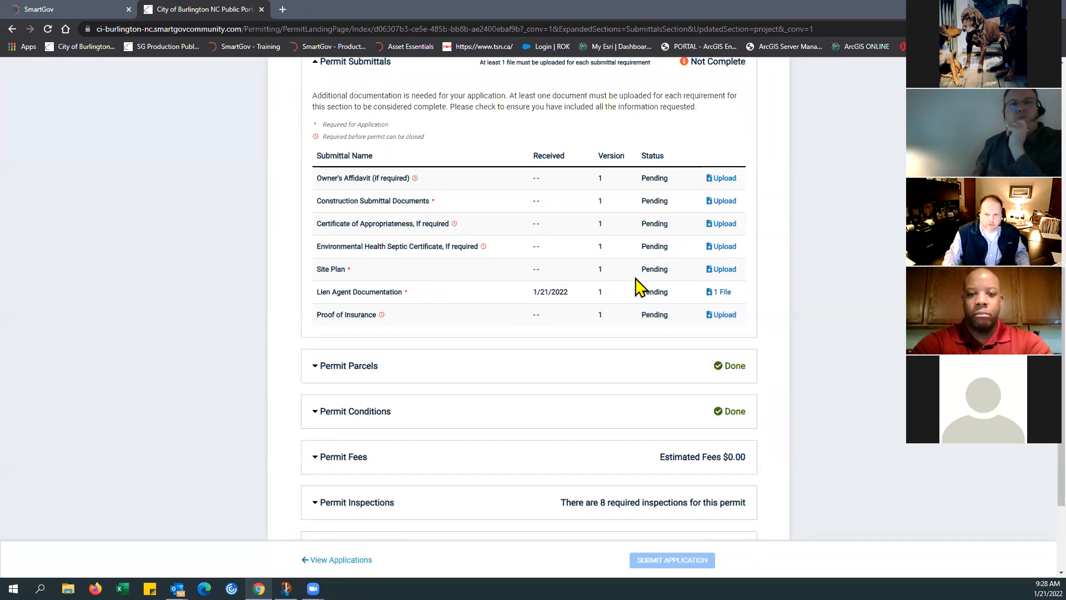
# Step: Upload ShoreSitePlan.pdf to the Site Plan submittal and close the upload dialog
pyautogui.click(708, 271)
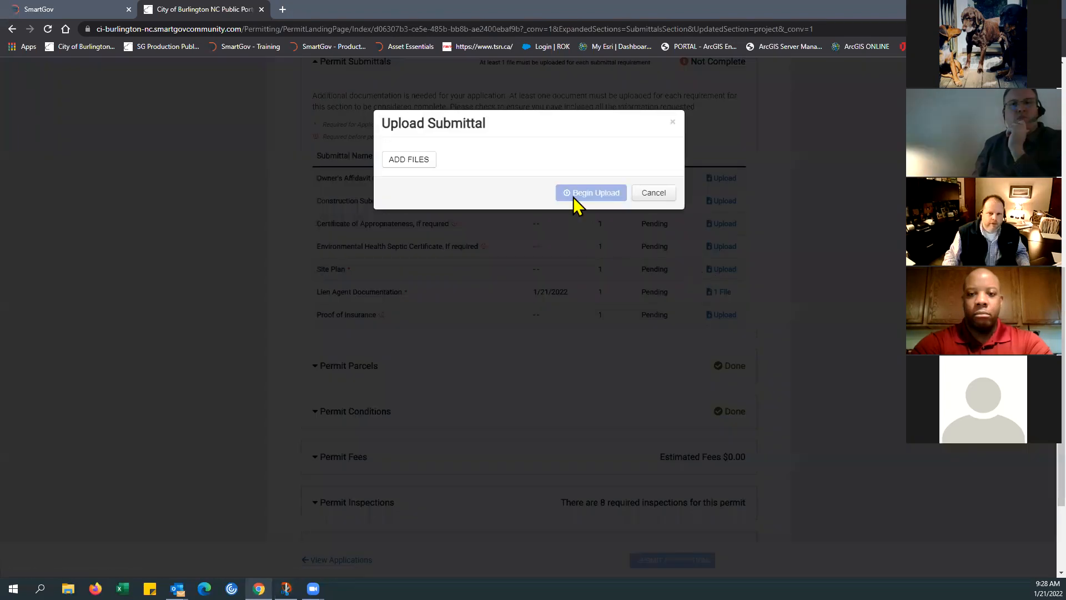
pyautogui.click(404, 161)
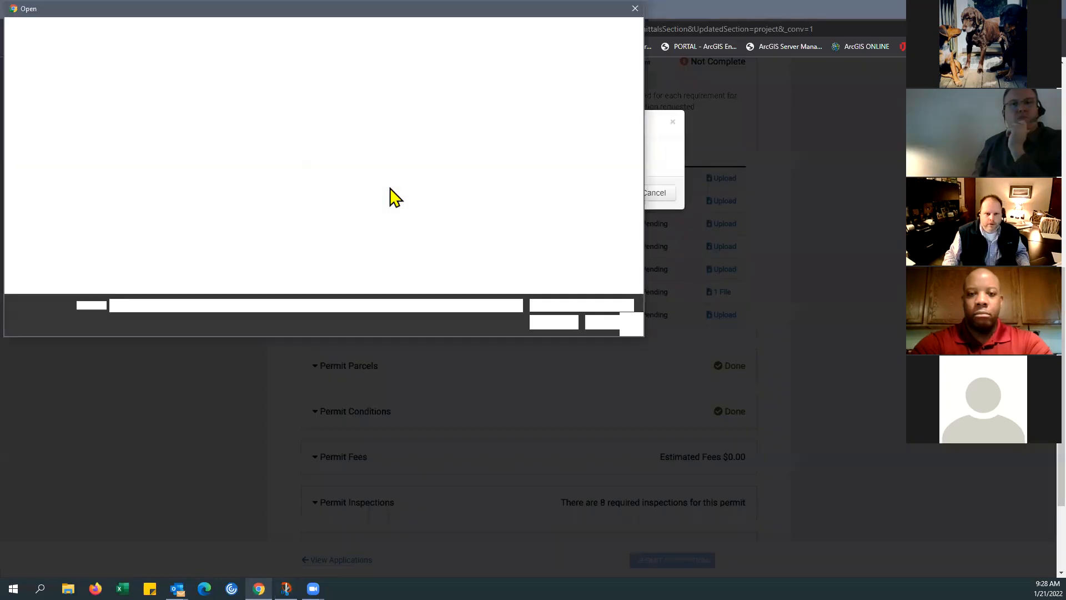
pyautogui.click(261, 105)
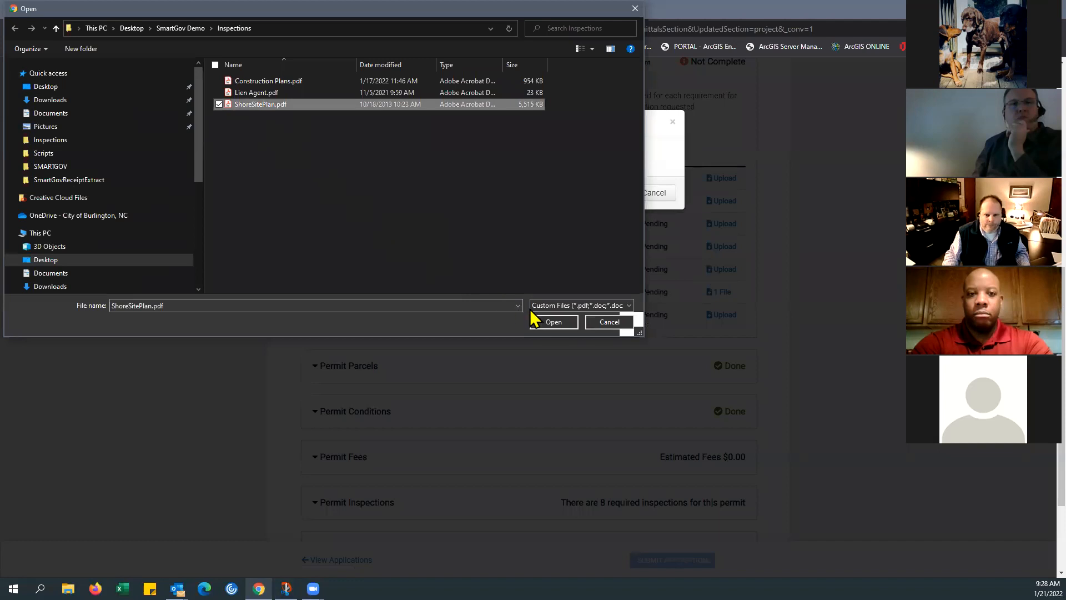
pyautogui.click(547, 320)
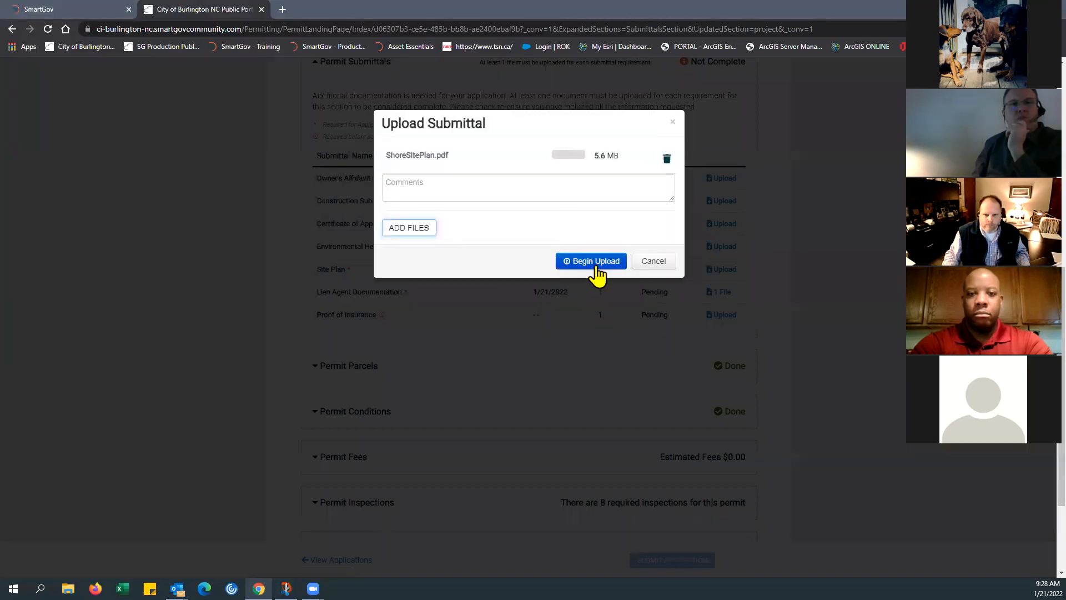
pyautogui.click(590, 266)
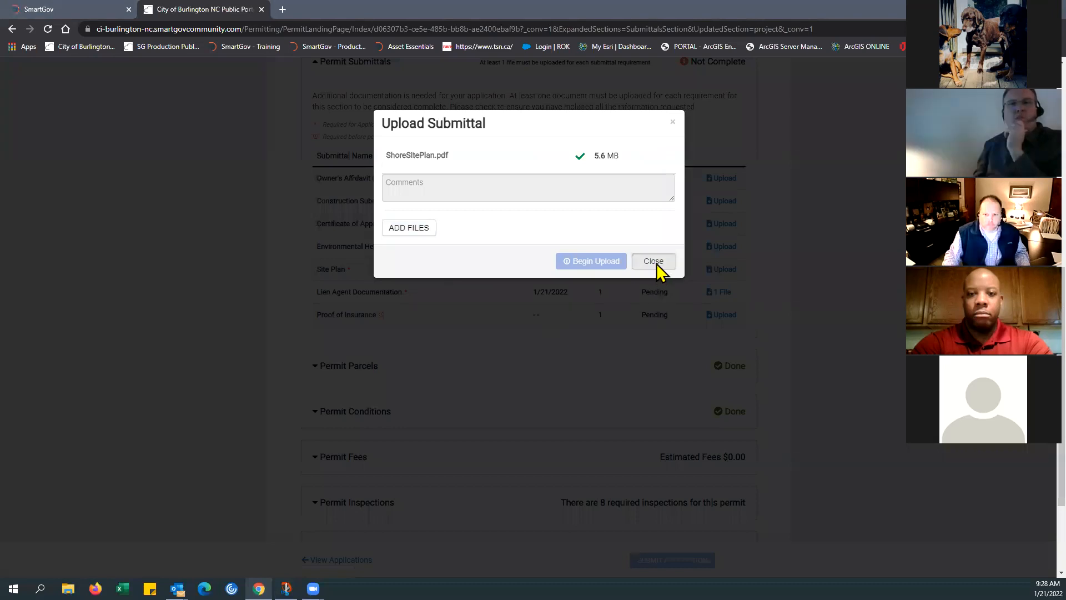
pyautogui.click(654, 262)
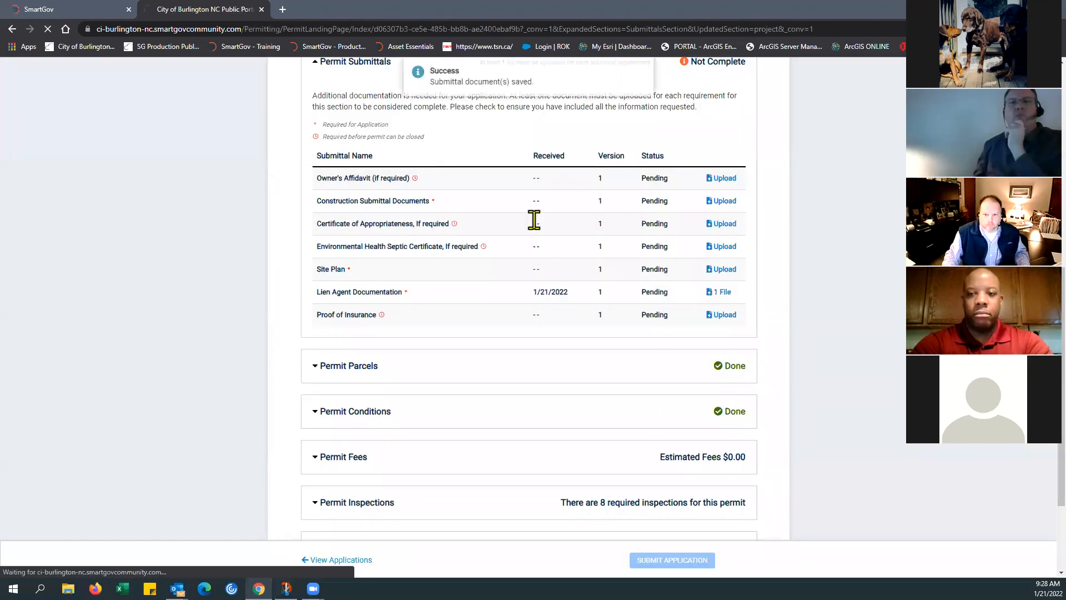
# Step: Upload Construction Plans.pdf to the Construction Submittal Documents requirement and close the upload dialog
pyautogui.click(721, 201)
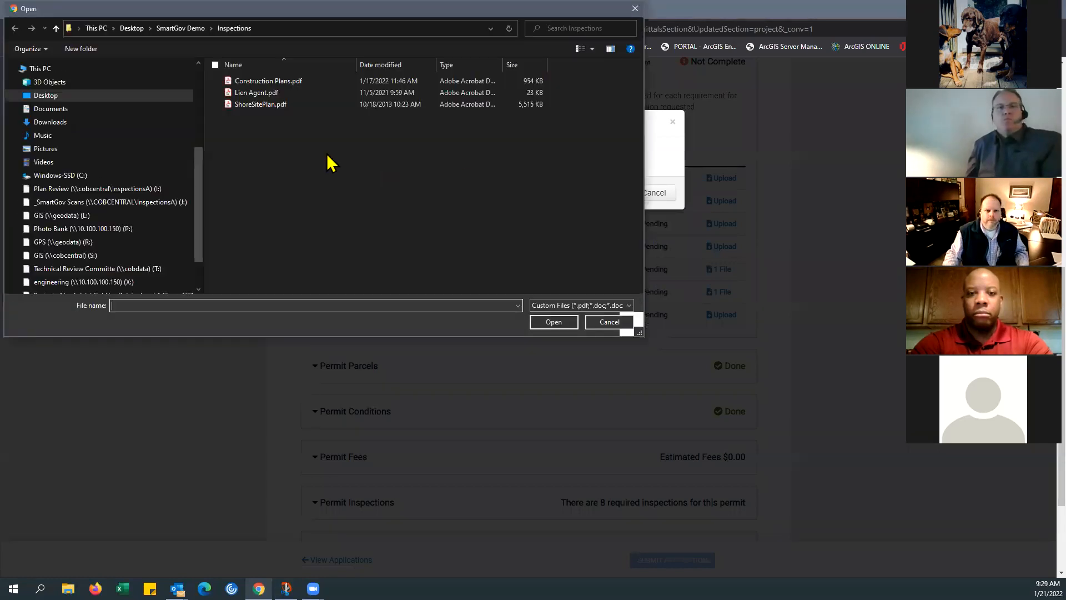
pyautogui.click(258, 82)
pyautogui.click(552, 323)
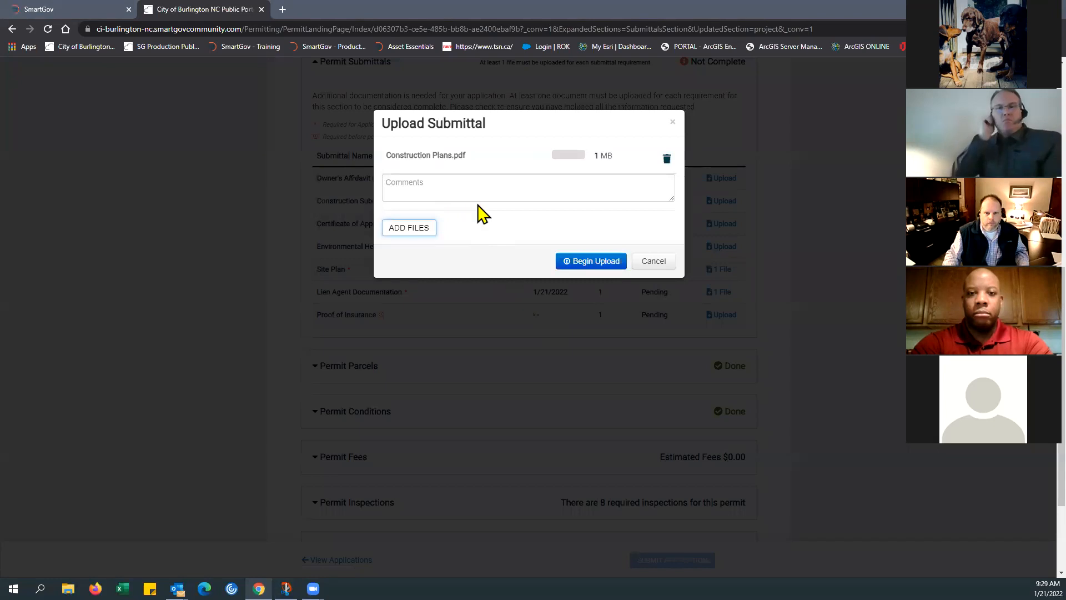
pyautogui.click(596, 261)
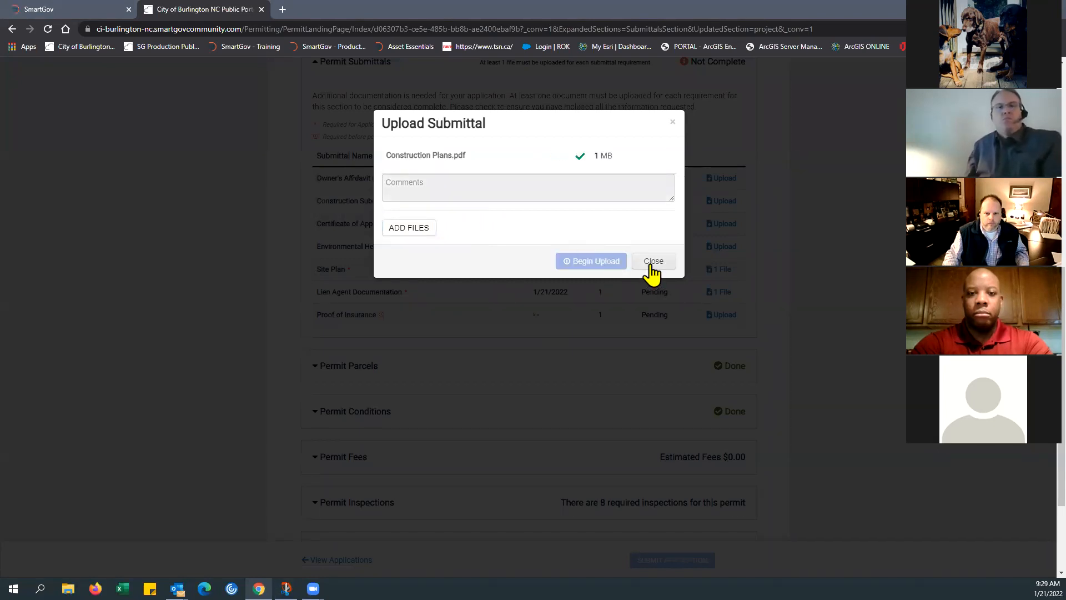
pyautogui.click(648, 264)
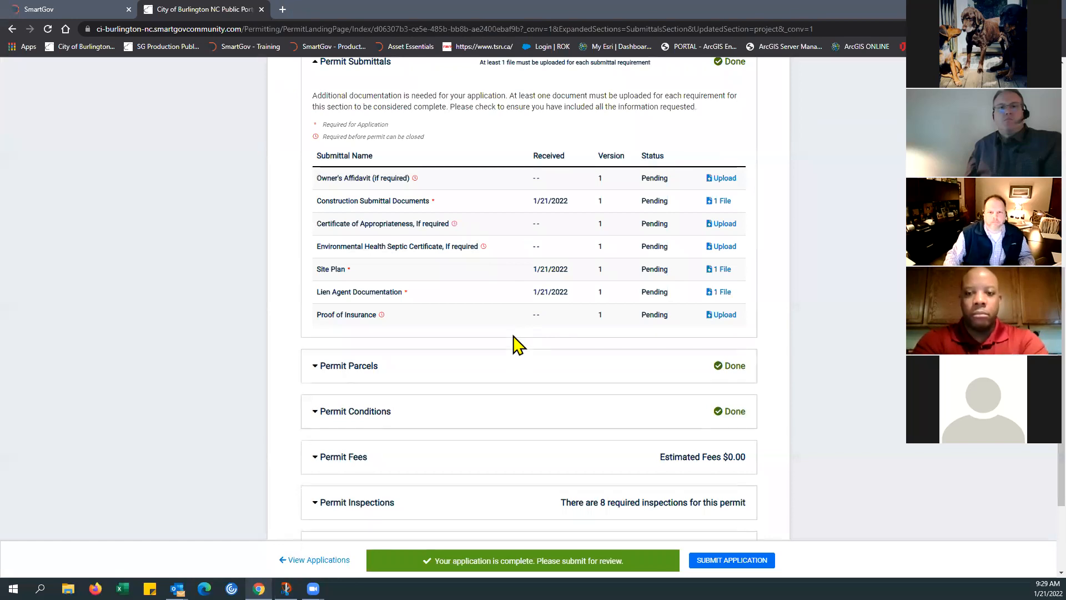
# Step: Look over the received submittals, collapse Permit Submittals and check the completion status of the application's sections
pyautogui.scroll(1, 515, 333)
pyautogui.scroll(-1, 515, 335)
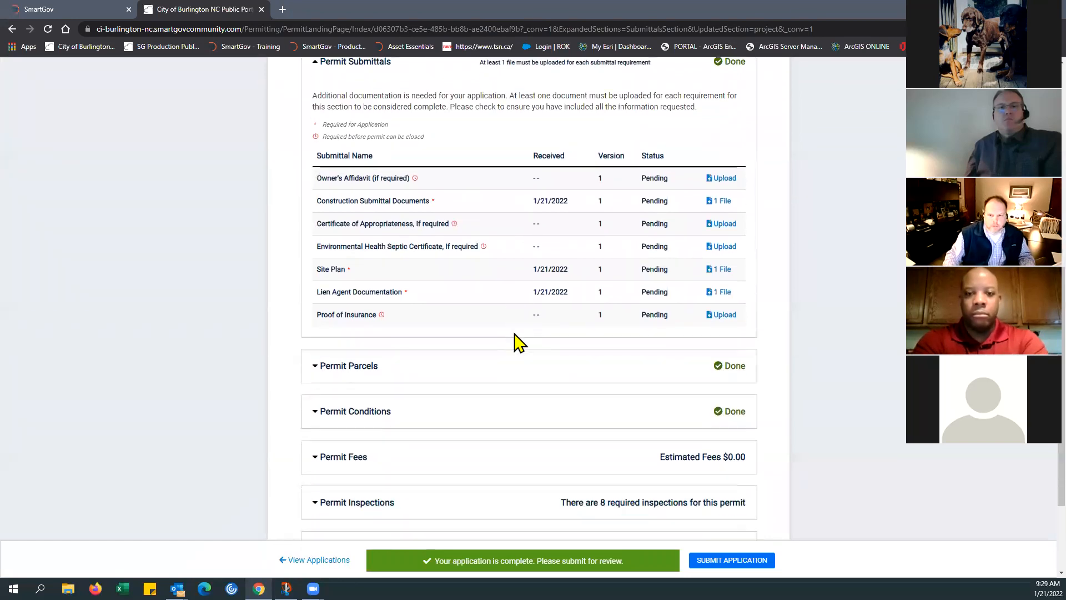
pyautogui.scroll(1, 544, 262)
pyautogui.click(315, 136)
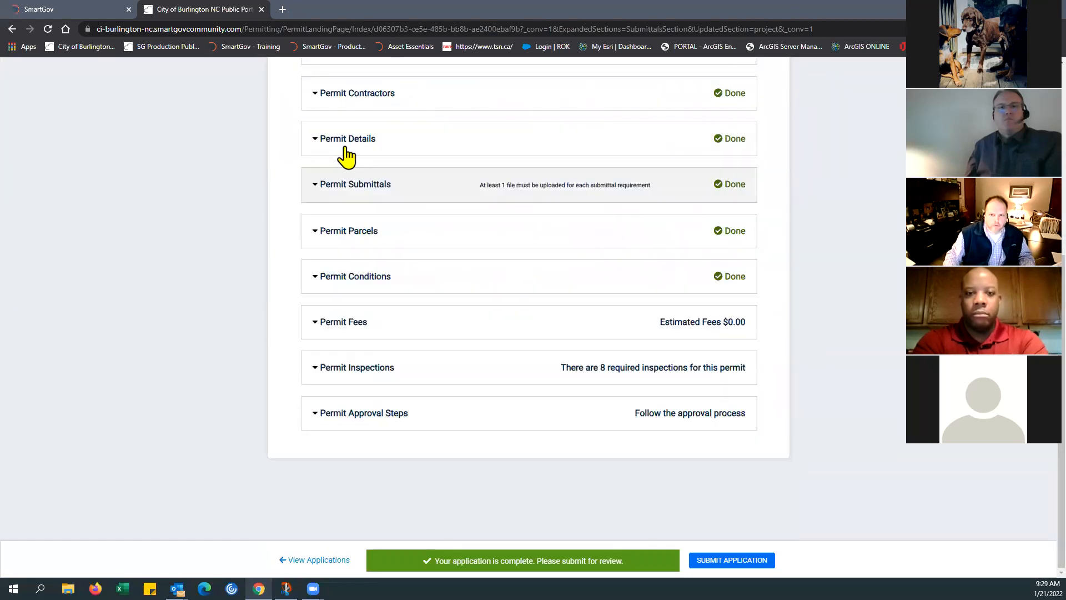
pyautogui.scroll(3, 805, 222)
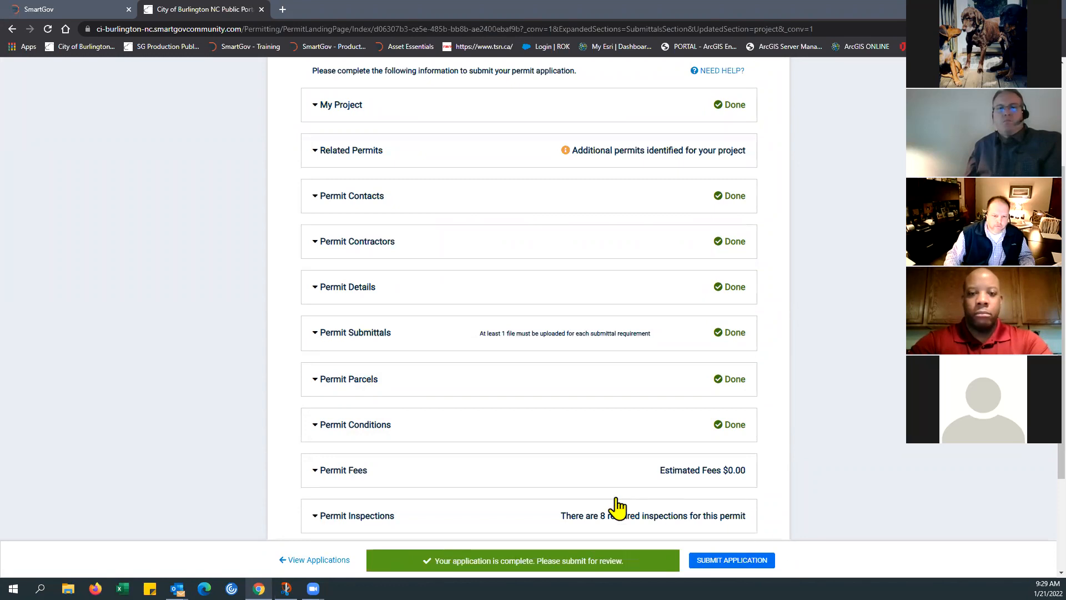
# Step: Expand Permit Fees to examine the itemized fees for the permit, and collapse the section
pyautogui.scroll(-2, 493, 492)
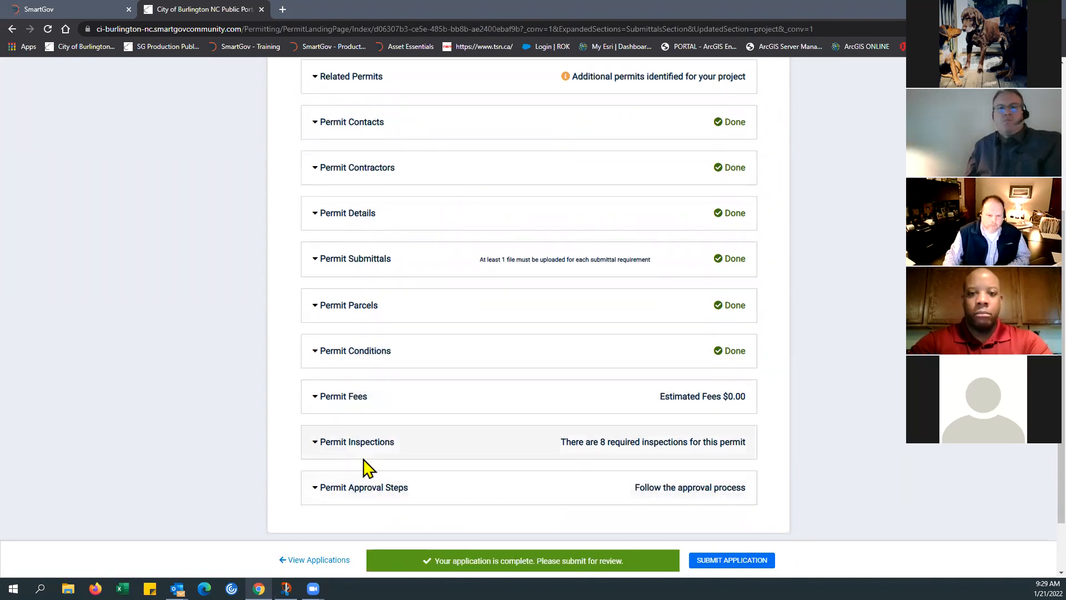
pyautogui.click(316, 401)
pyautogui.scroll(-2, 418, 419)
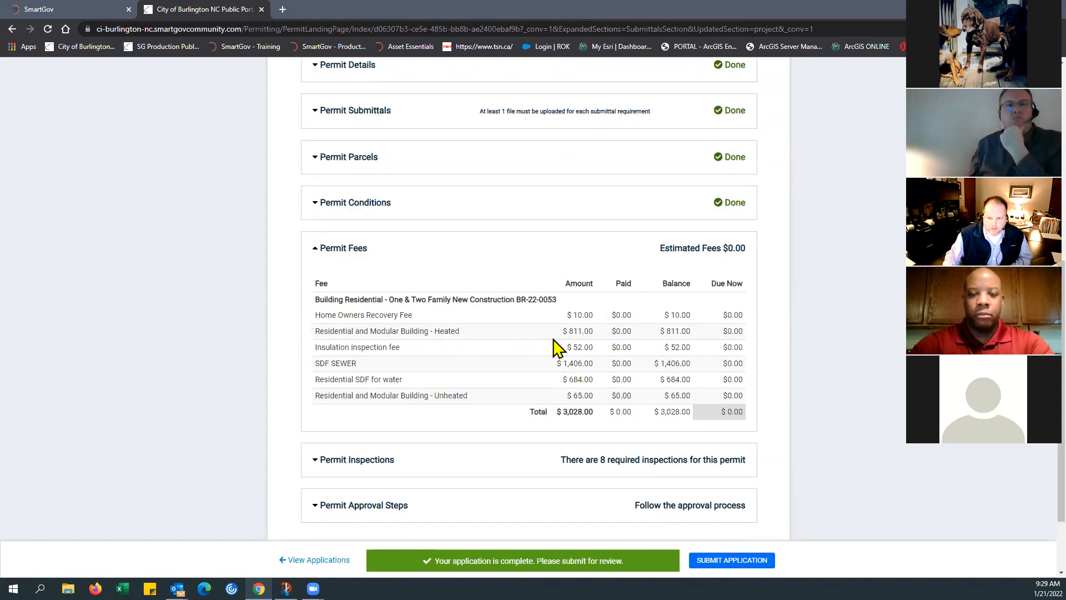
pyautogui.click(317, 248)
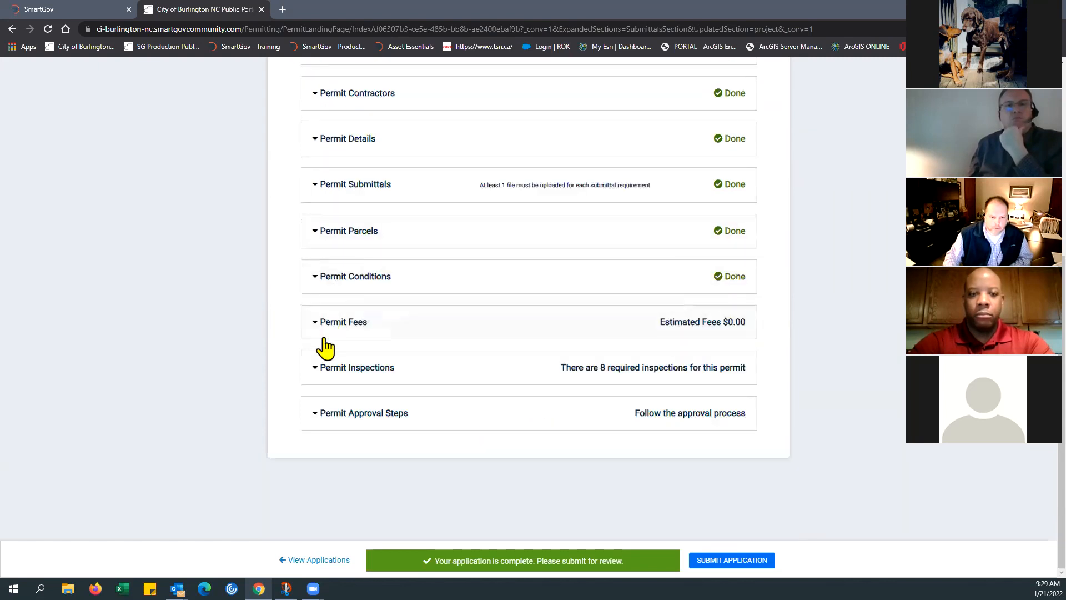
# Step: Examine the required inspections in Permit Inspections and the reviews in Permit Approval Steps, collapsing each section after viewing
pyautogui.click(316, 373)
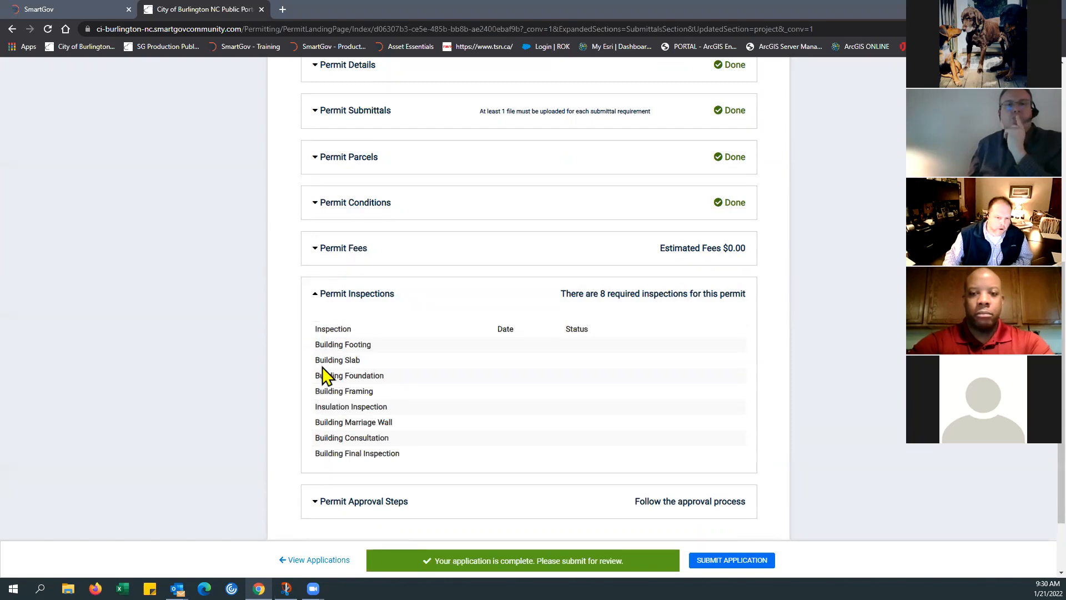
pyautogui.click(317, 304)
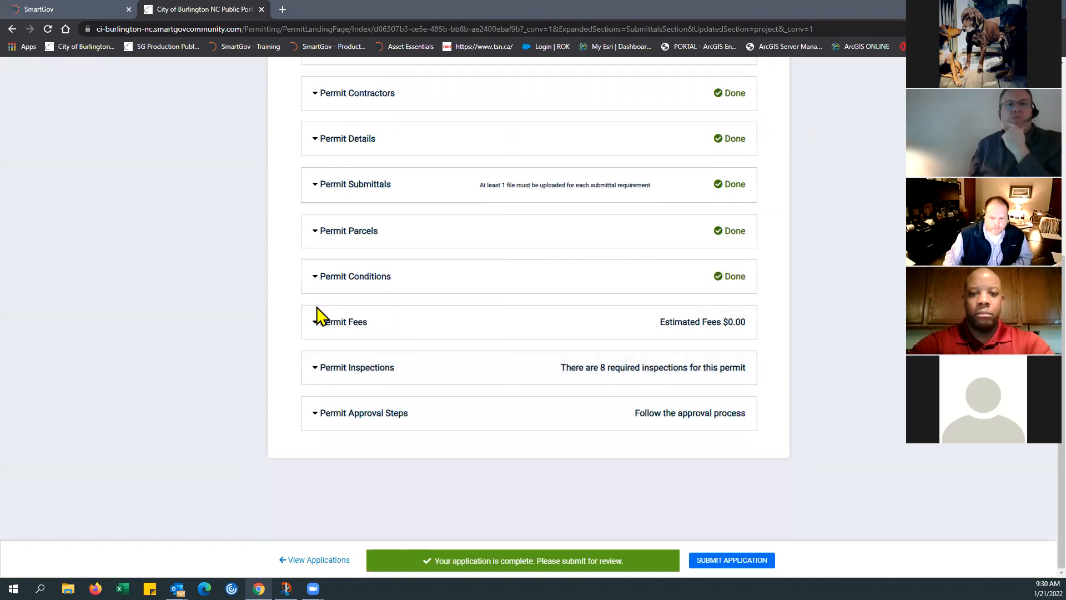
pyautogui.click(317, 422)
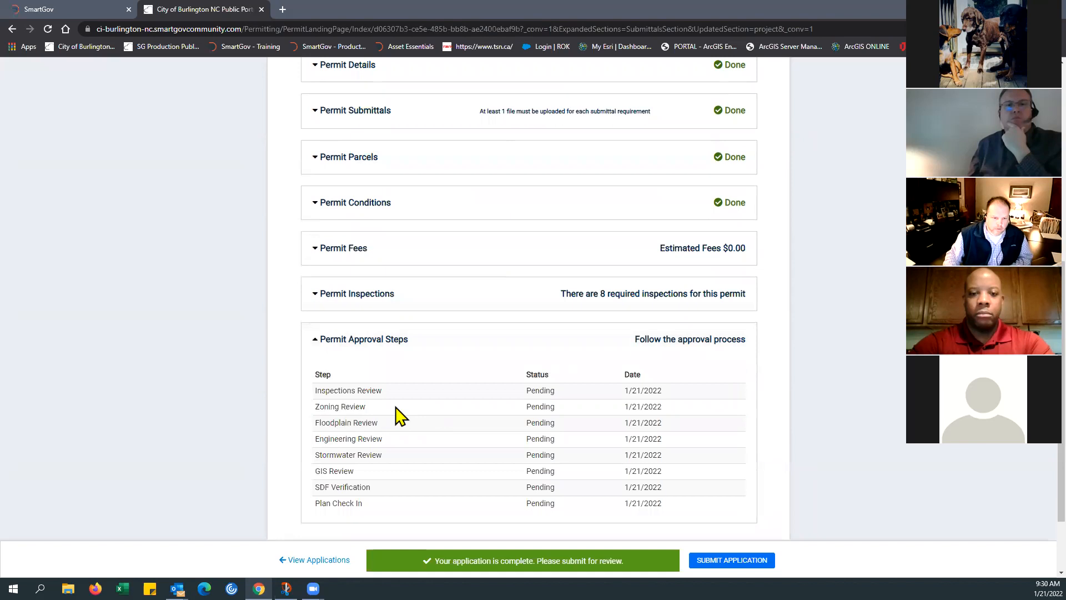
pyautogui.scroll(-2, 399, 416)
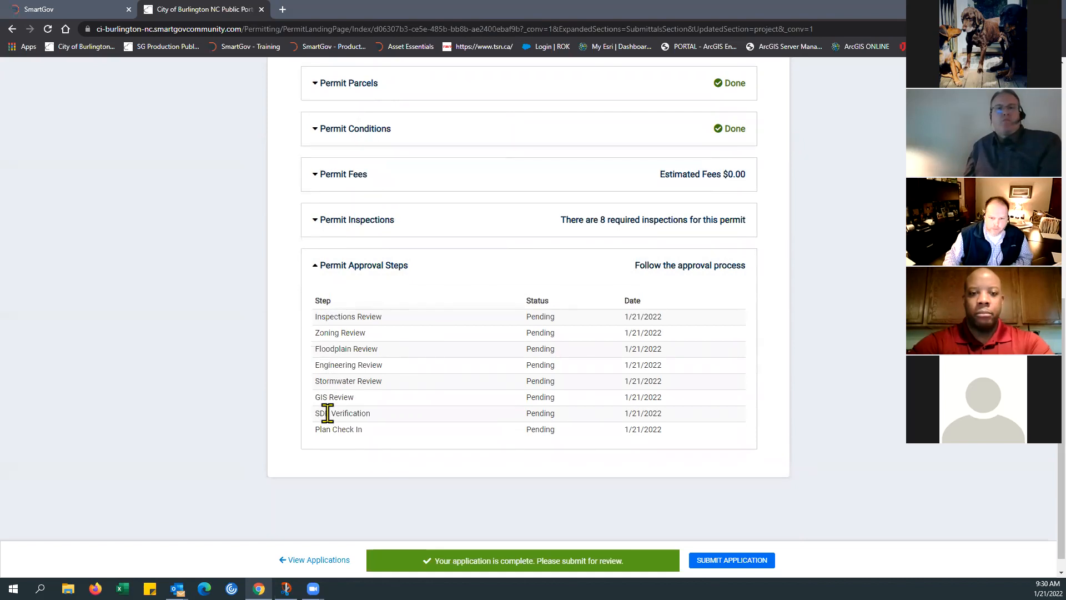
pyautogui.click(317, 271)
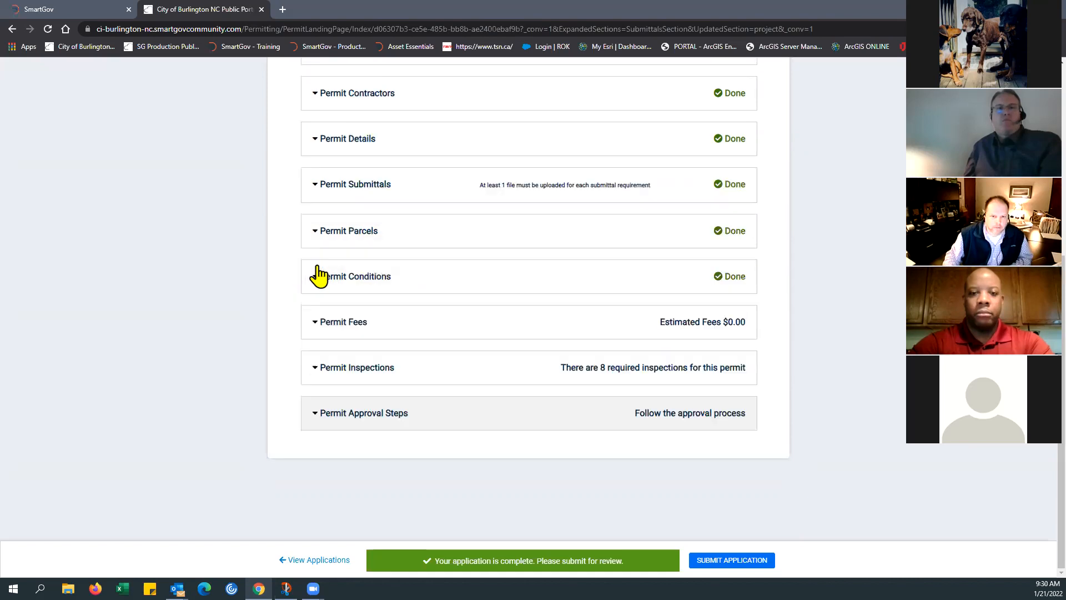
# Step: Expand Related Permits to examine the additional permits needed for the project, and collapse the section
pyautogui.scroll(8, 492, 314)
pyautogui.scroll(-1, 471, 302)
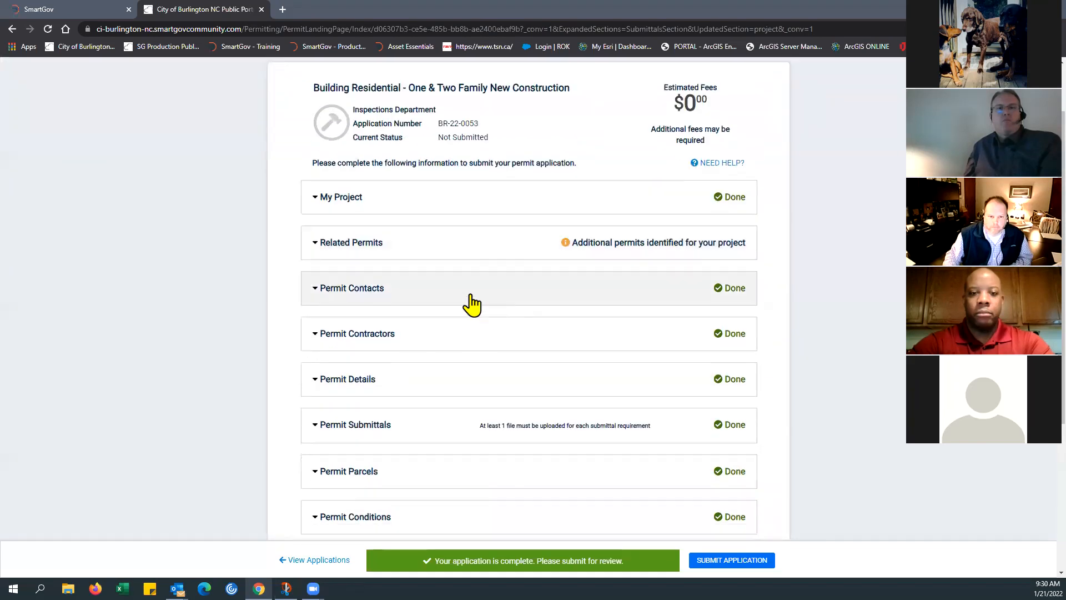
pyautogui.click(317, 250)
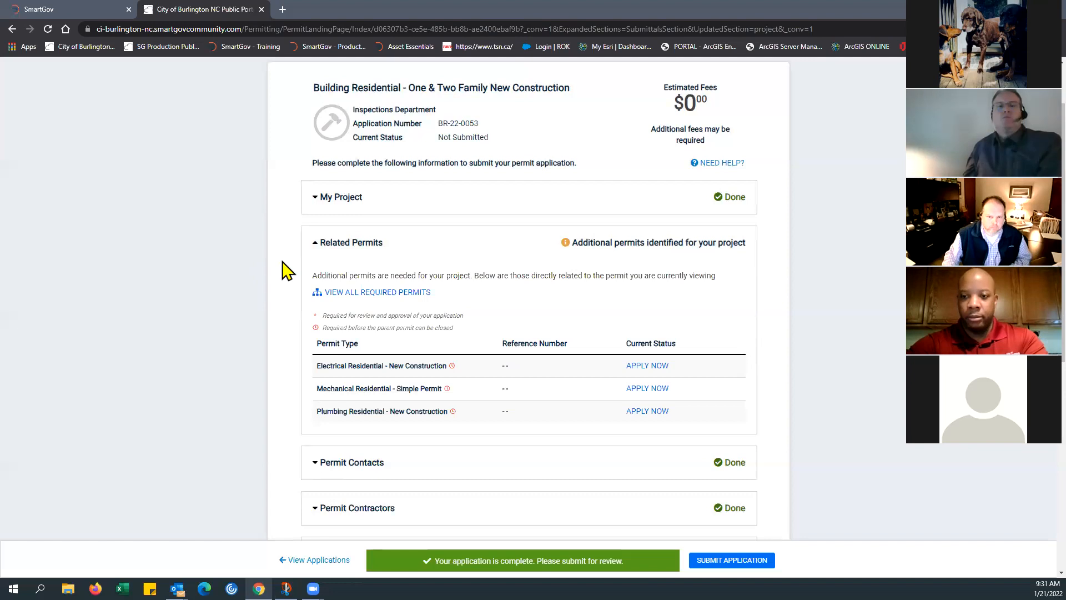
pyautogui.click(317, 255)
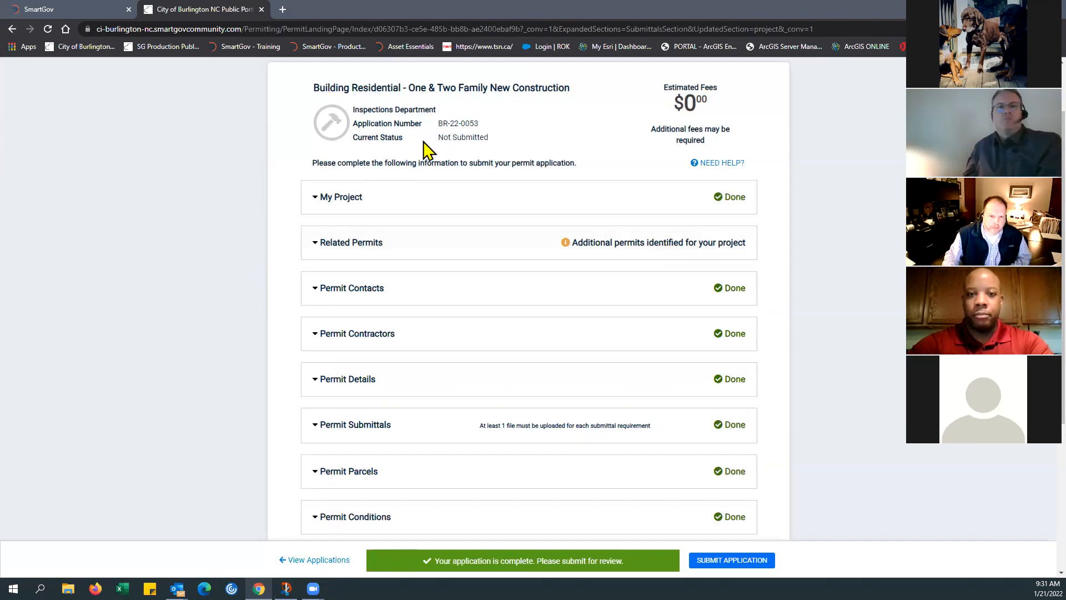
# Step: Submit the completed permit application for review and confirm the submission
pyautogui.scroll(-1, 564, 318)
pyautogui.scroll(1, 563, 319)
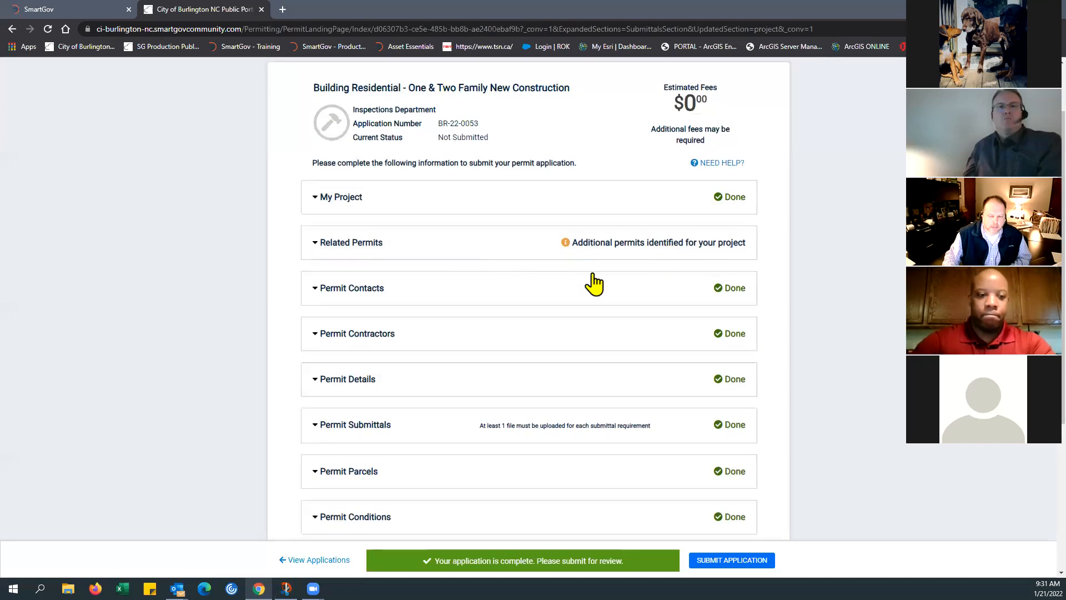
pyautogui.scroll(-1, 666, 281)
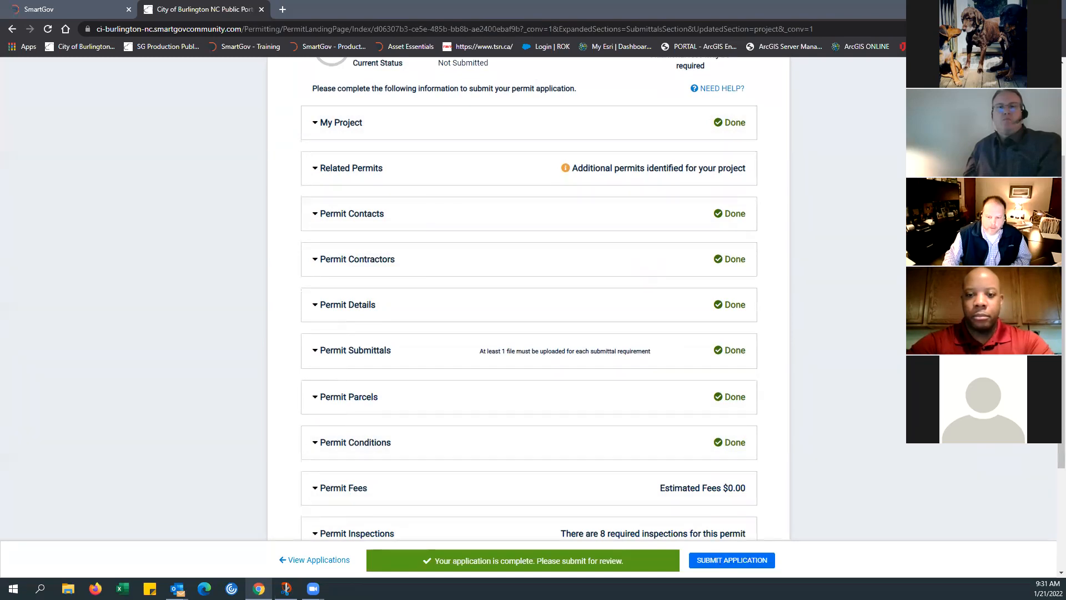
pyautogui.click(732, 559)
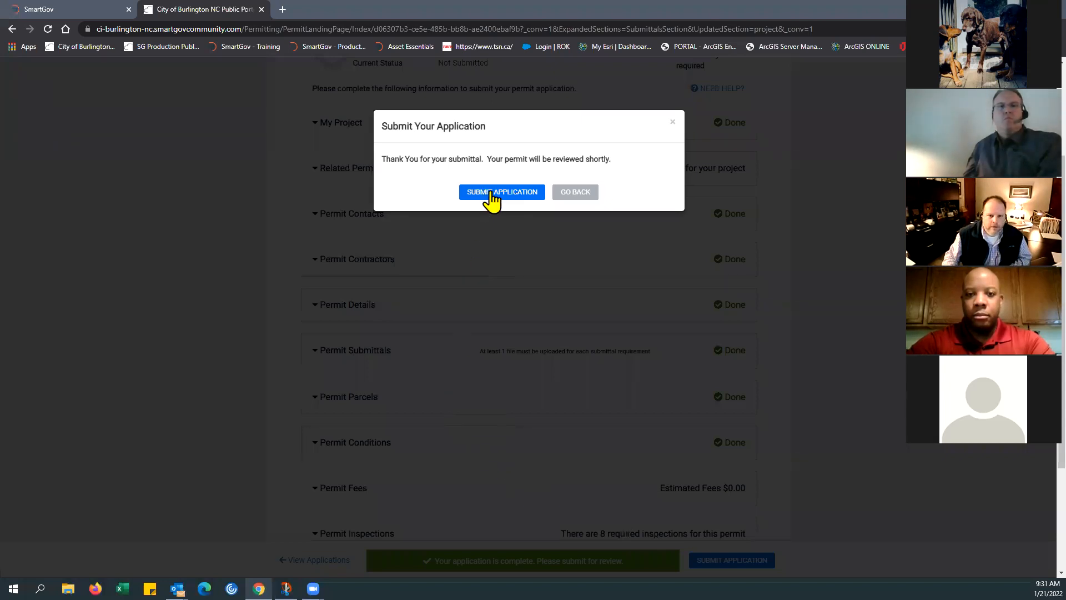
pyautogui.click(493, 195)
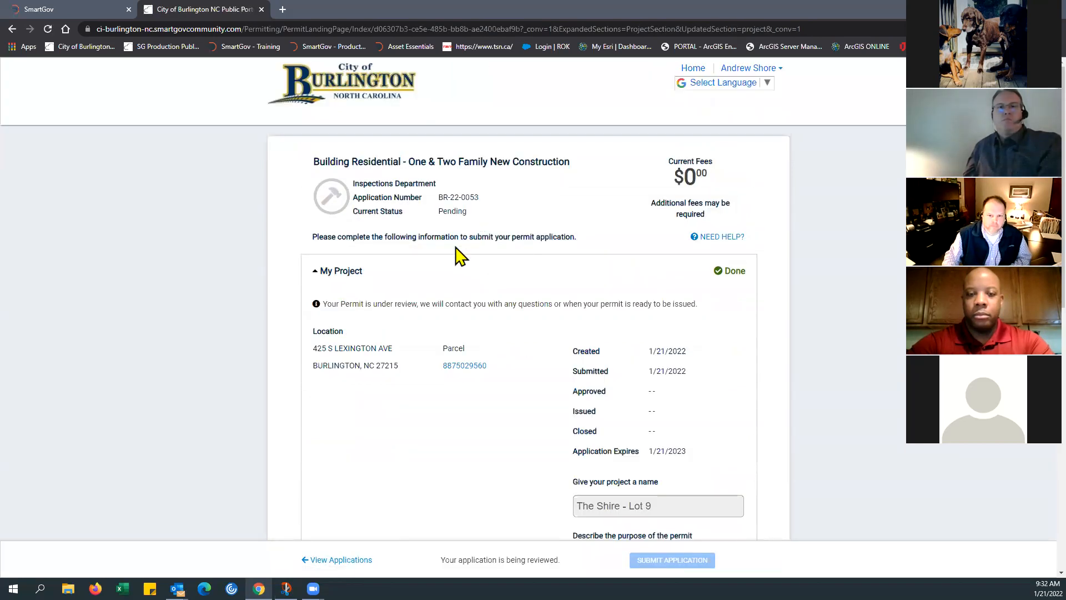
# Step: Review the submitted application's status, project information and sections, highlighting its application number
pyautogui.scroll(-2, 233, 277)
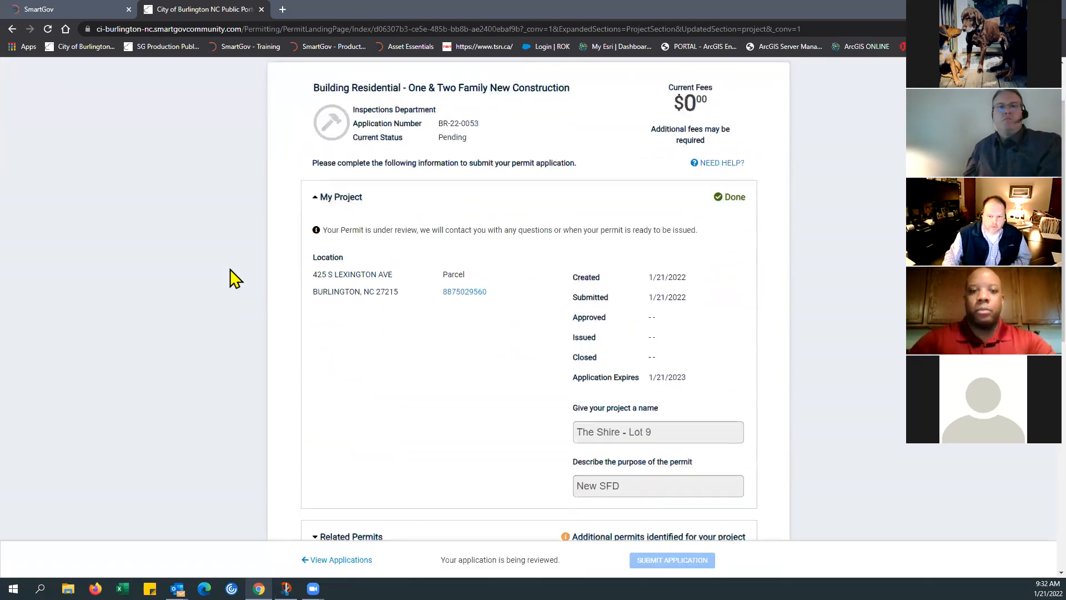
pyautogui.scroll(-6, 238, 278)
pyautogui.scroll(4, 355, 280)
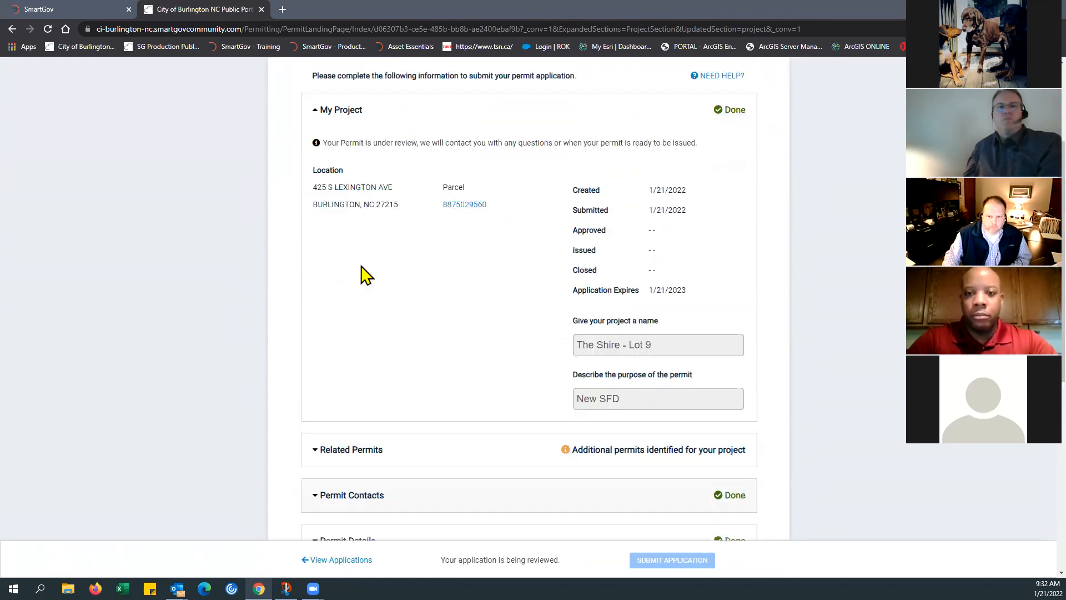
pyautogui.scroll(3, 365, 275)
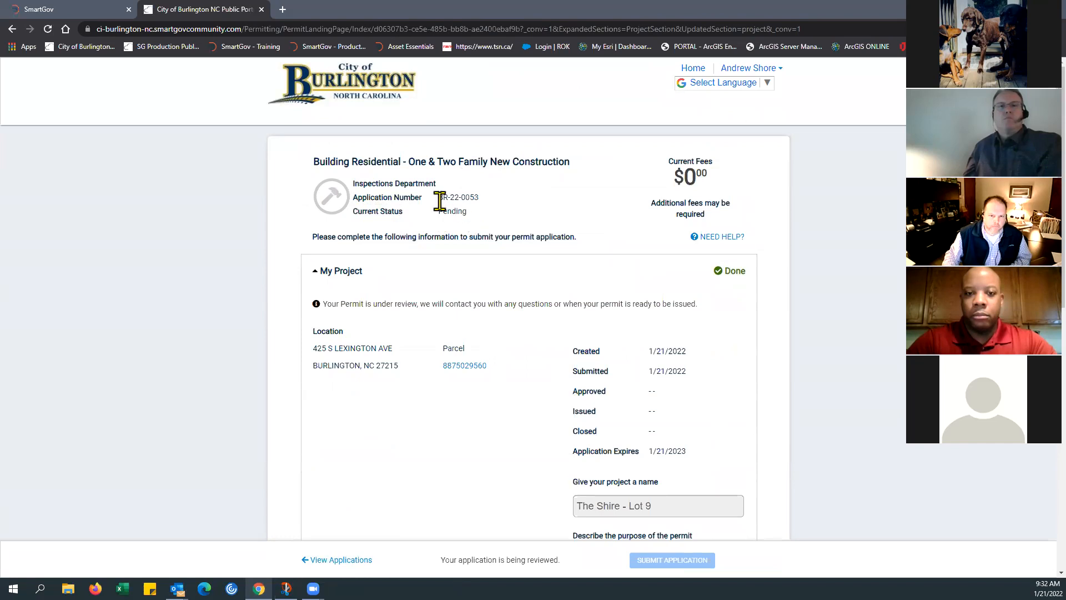
pyautogui.moveTo(441, 196); pyautogui.dragTo(478, 194)
pyautogui.hotkey('ctrl', 'c')
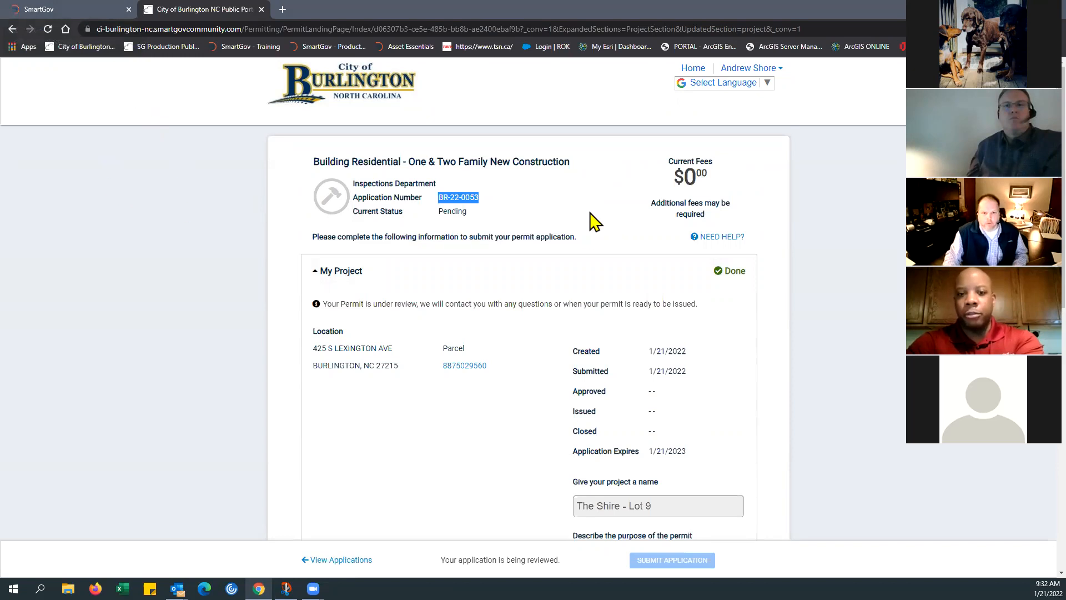
pyautogui.scroll(-5, 528, 293)
pyautogui.scroll(-3, 528, 293)
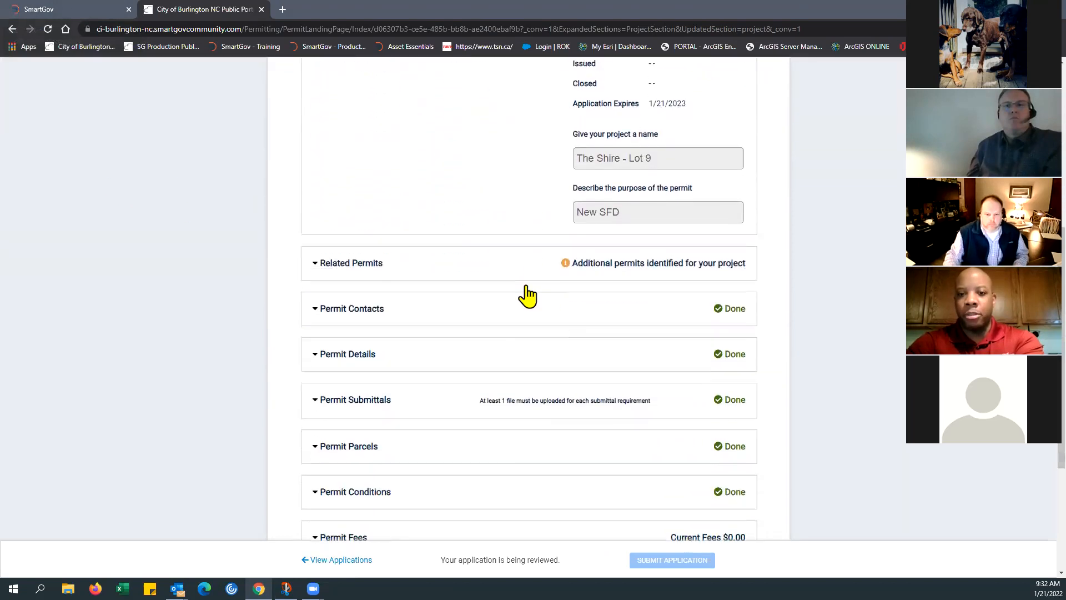
pyautogui.scroll(5, 528, 293)
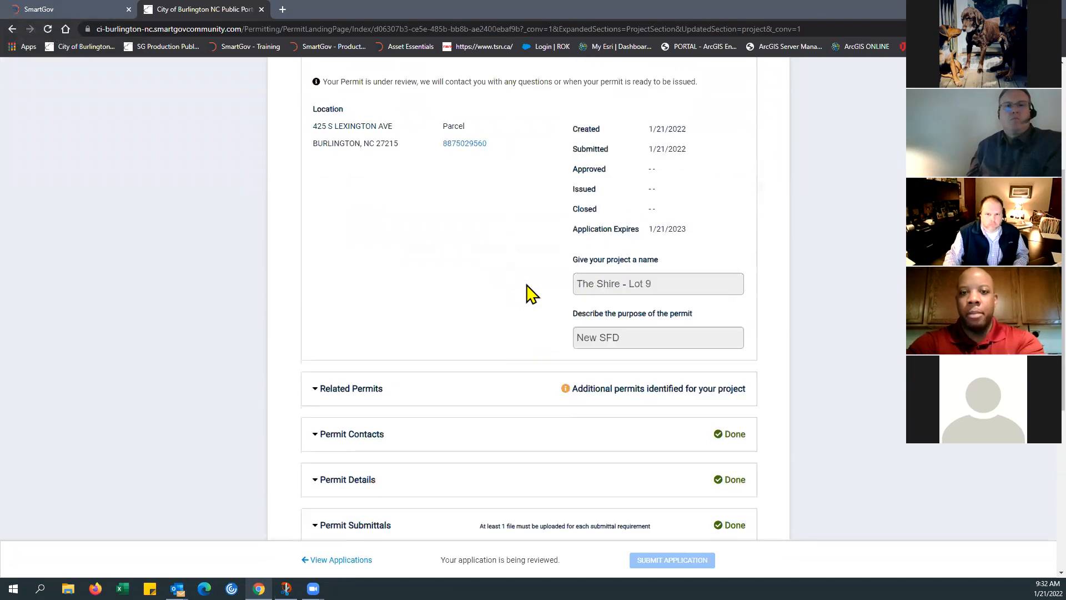
pyautogui.scroll(3, 528, 293)
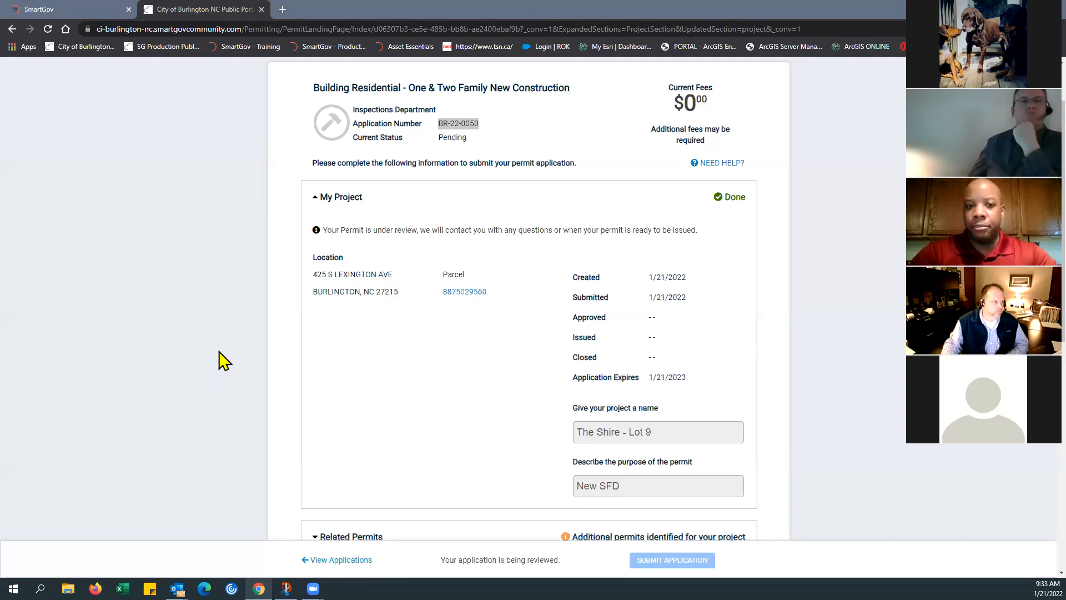
# Step: Copy the submitted application's number from the portal, switch to SmartGov and view the permit list with the saved Permit # filter
pyautogui.click(490, 143)
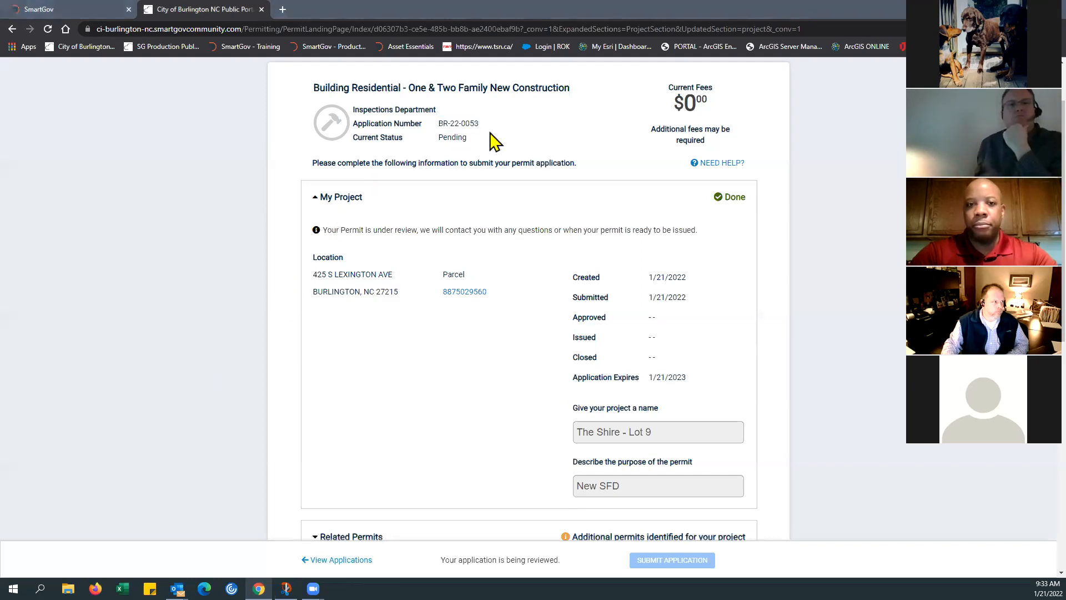
pyautogui.moveTo(446, 123); pyautogui.dragTo(467, 124)
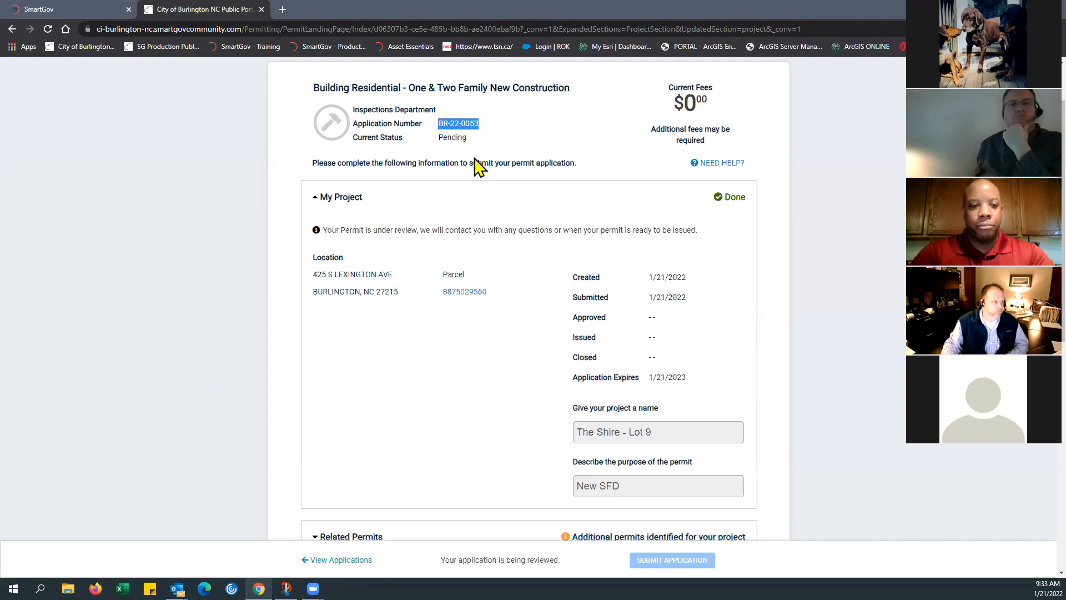
pyautogui.click(58, 9)
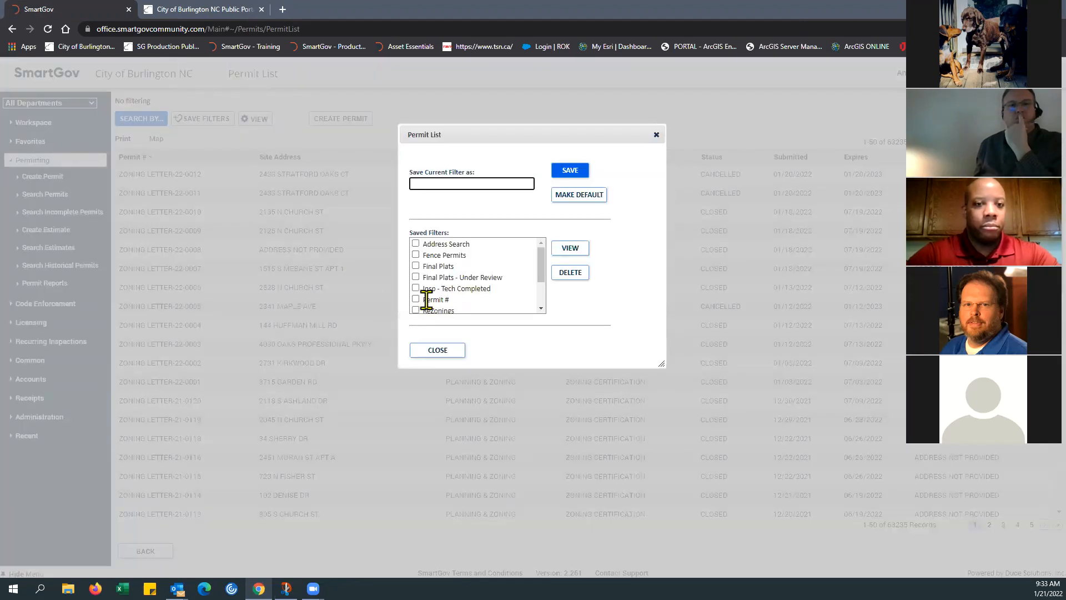
pyautogui.click(416, 299)
pyautogui.click(570, 251)
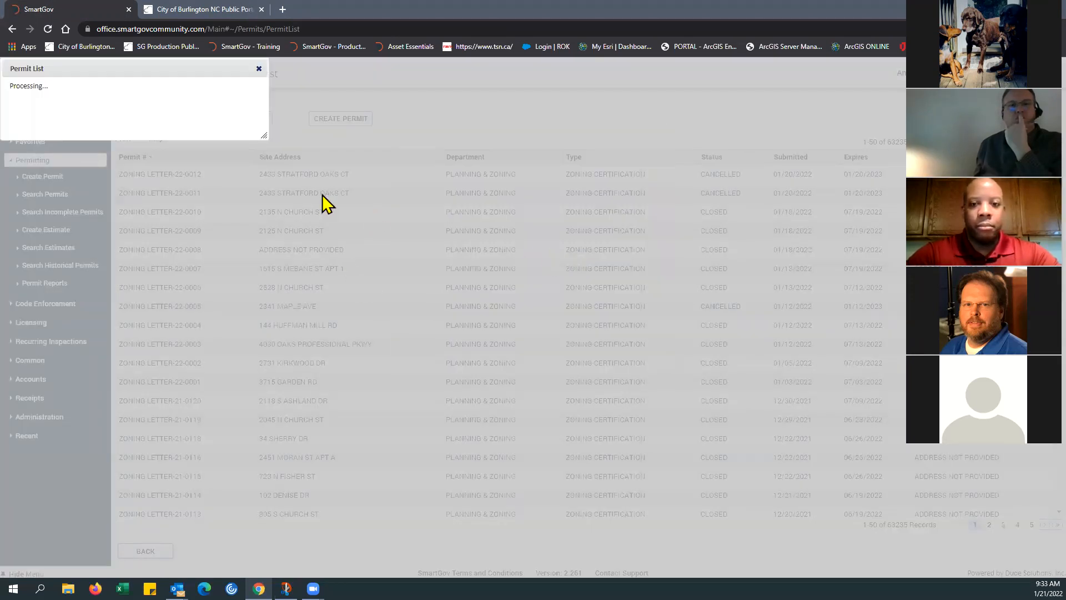
# Step: Replace the Permit # search value with the copied application number, apply the search and open the matching permit
pyautogui.click(170, 102)
pyautogui.moveTo(472, 191); pyautogui.dragTo(418, 200)
pyautogui.hotkey('ctrl', 'v')
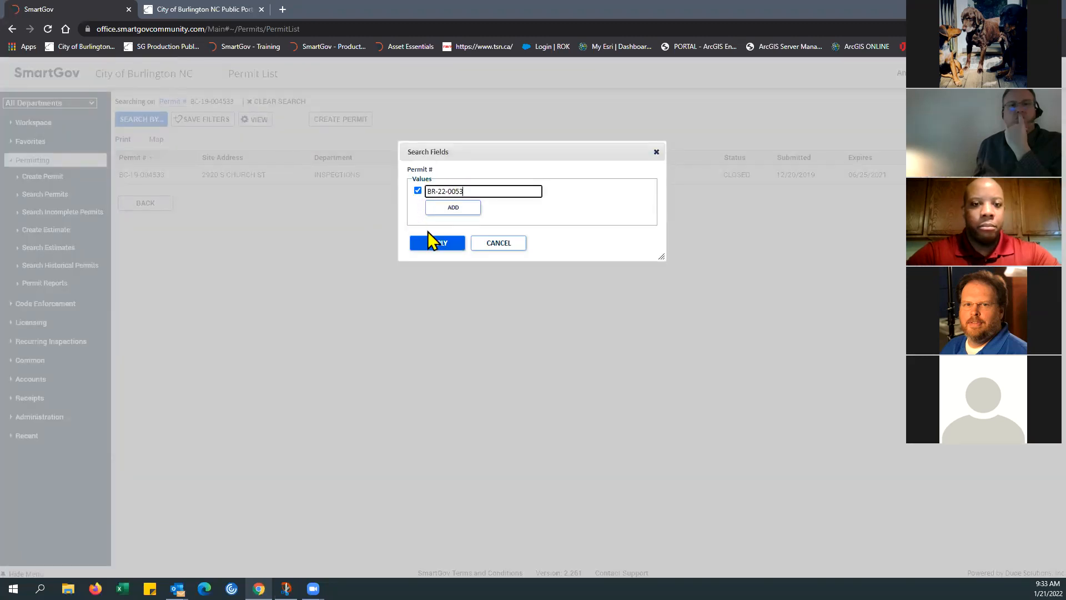
pyautogui.click(436, 244)
pyautogui.click(222, 176)
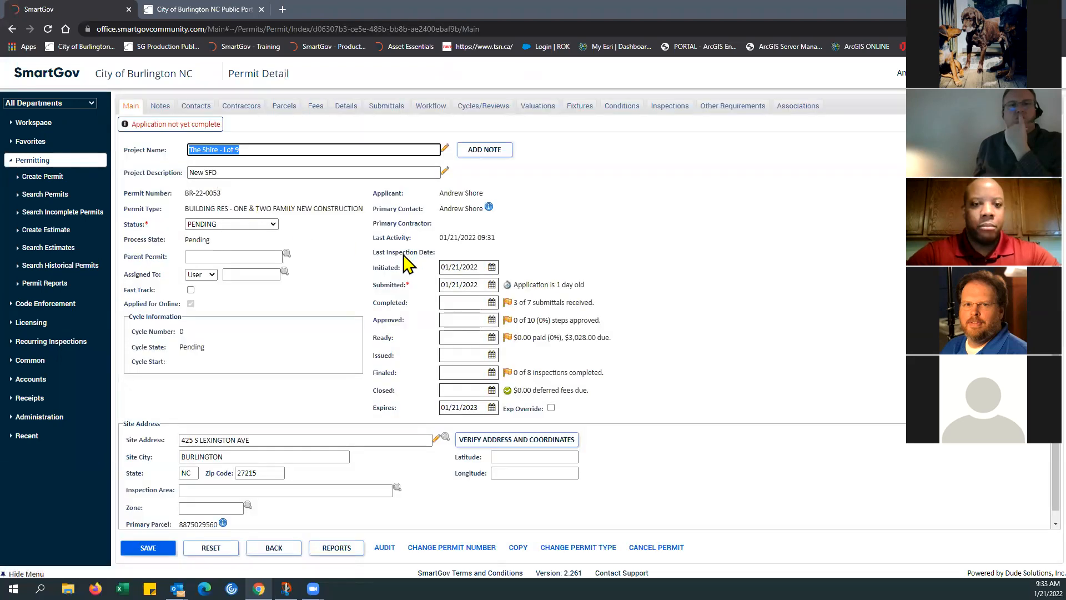
# Step: Review the permit's main details, and examine the PERMIT COUNTER workflow step's action checklist before closing it
pyautogui.scroll(-1, 408, 265)
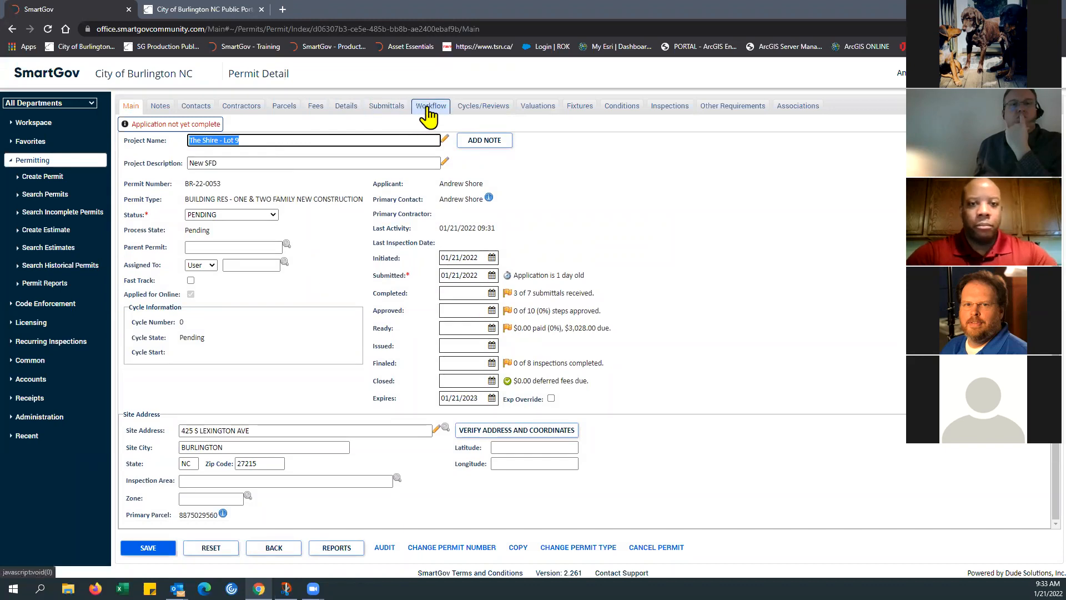
pyautogui.click(428, 110)
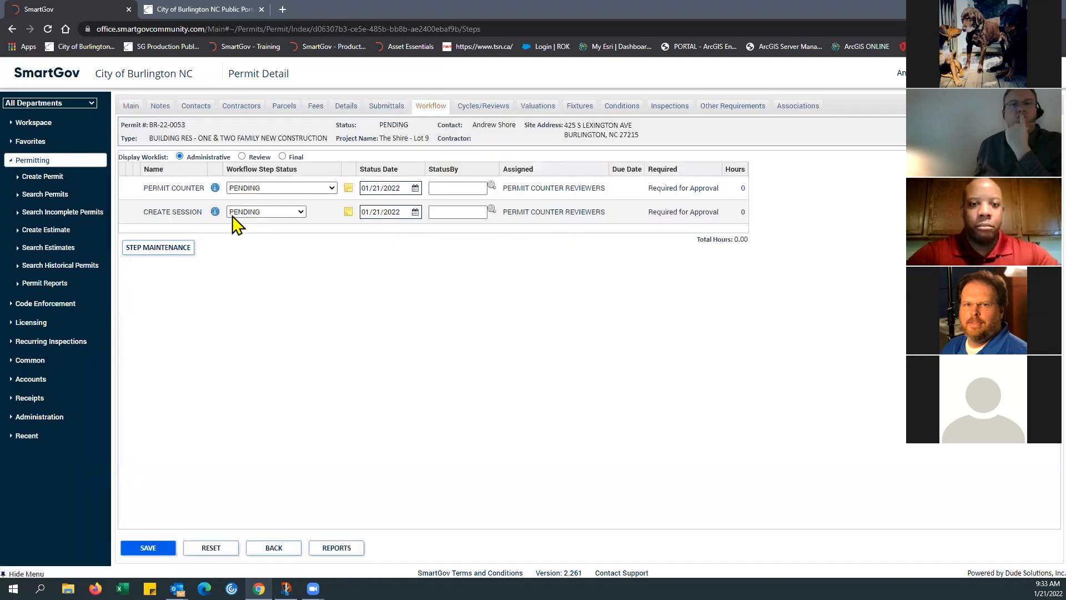
pyautogui.click(215, 188)
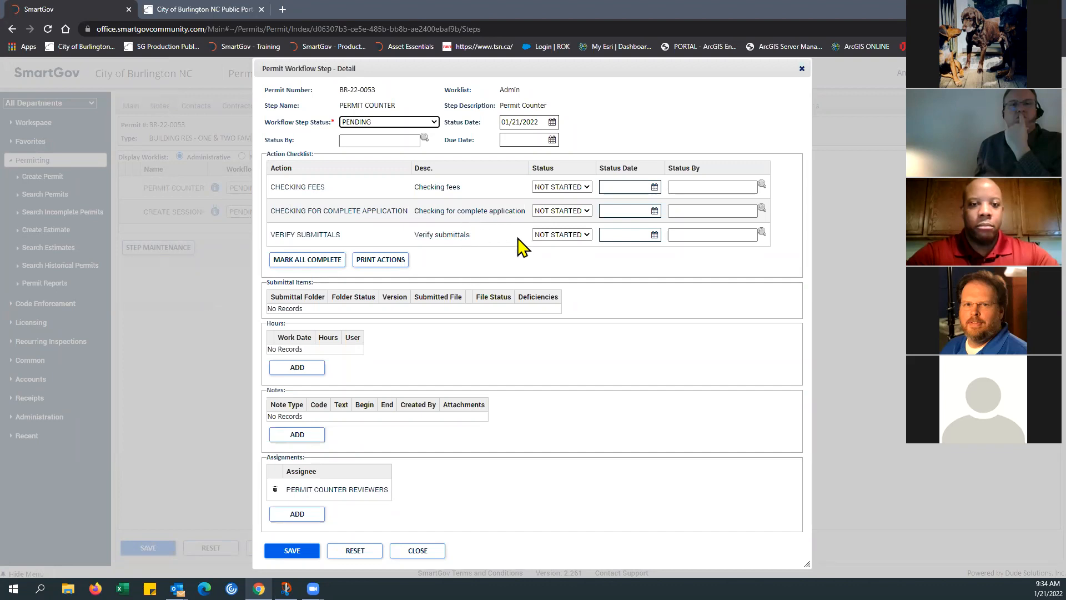
pyautogui.click(802, 69)
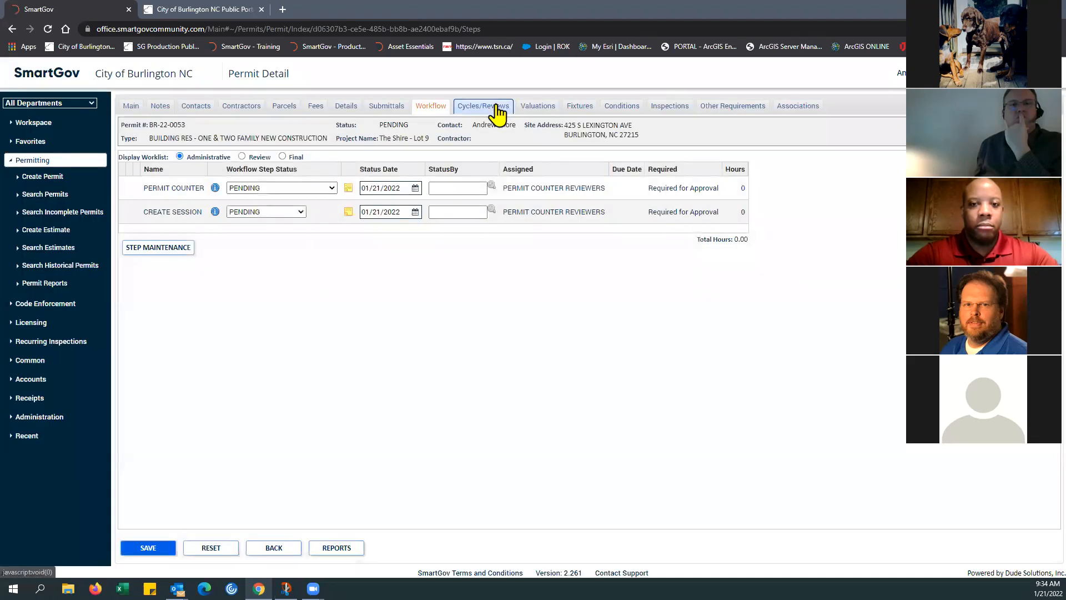
# Step: Mark the Lien Agent Documentation, Site Plan and Construction Documents submittals as accepted
pyautogui.click(396, 107)
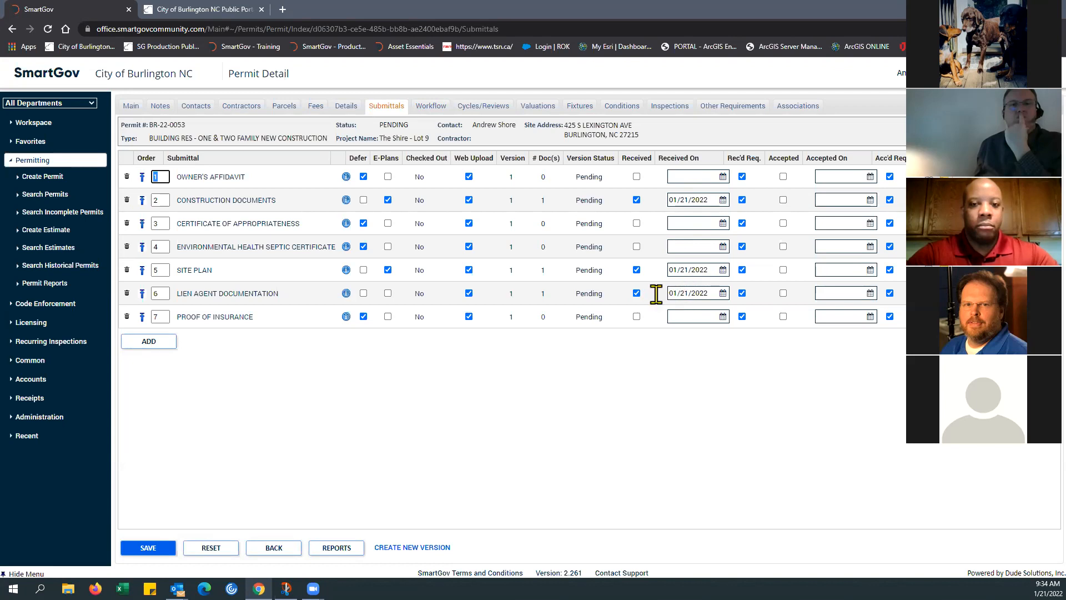
pyautogui.click(782, 292)
pyautogui.click(782, 270)
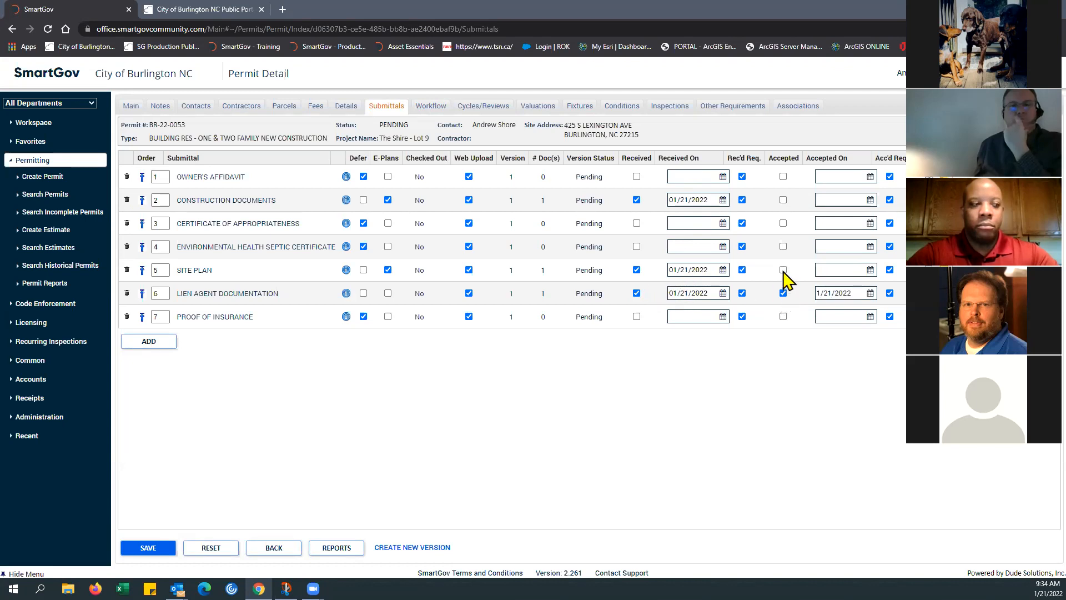
pyautogui.click(783, 200)
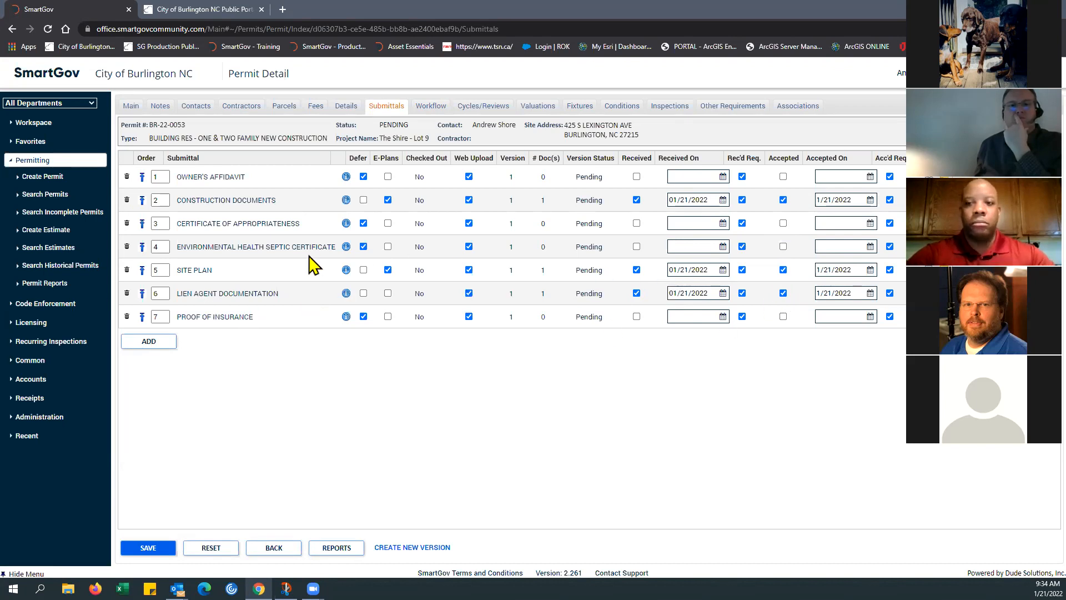
# Step: Delete the Owner's Affidavit, Certificate of Appropriateness, Environmental Health Septic Certificate and Proof of Insurance submittals, keeping Lien Agent Documentation, and save
pyautogui.click(126, 176)
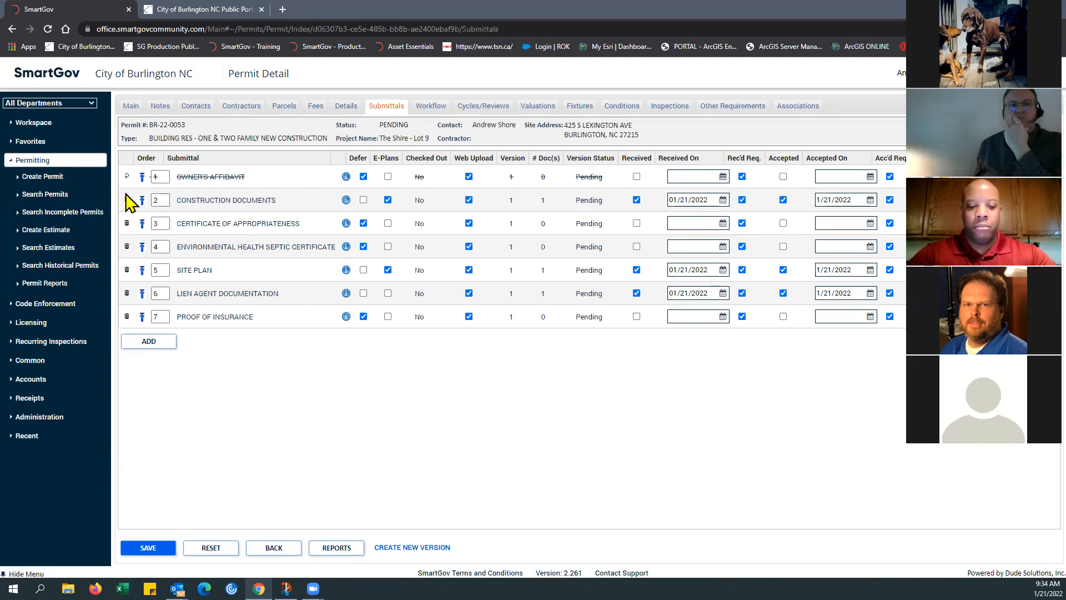
pyautogui.click(126, 223)
pyautogui.click(126, 246)
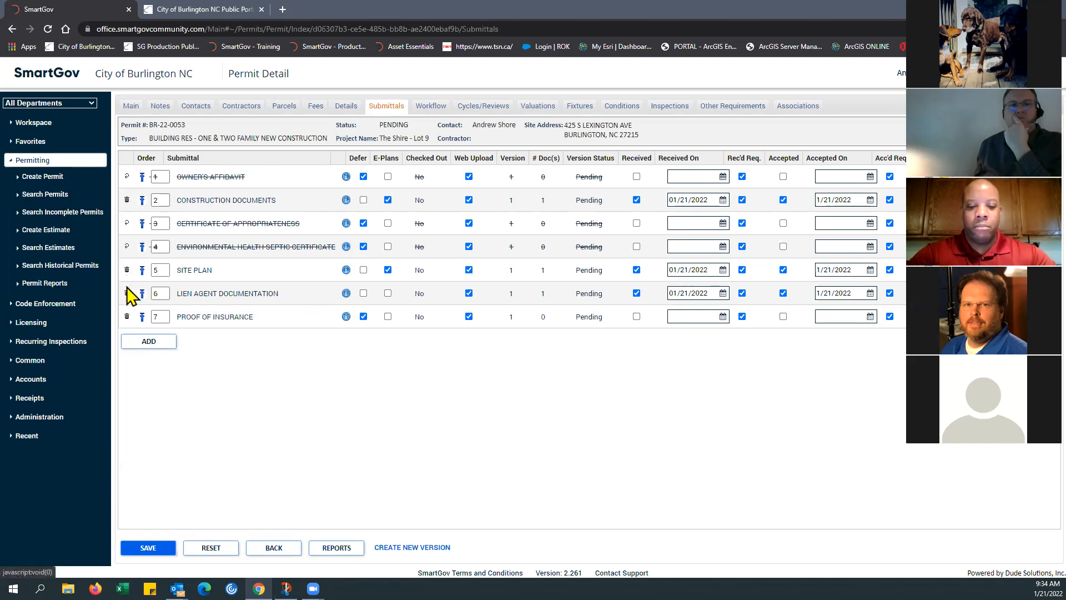
pyautogui.click(127, 293)
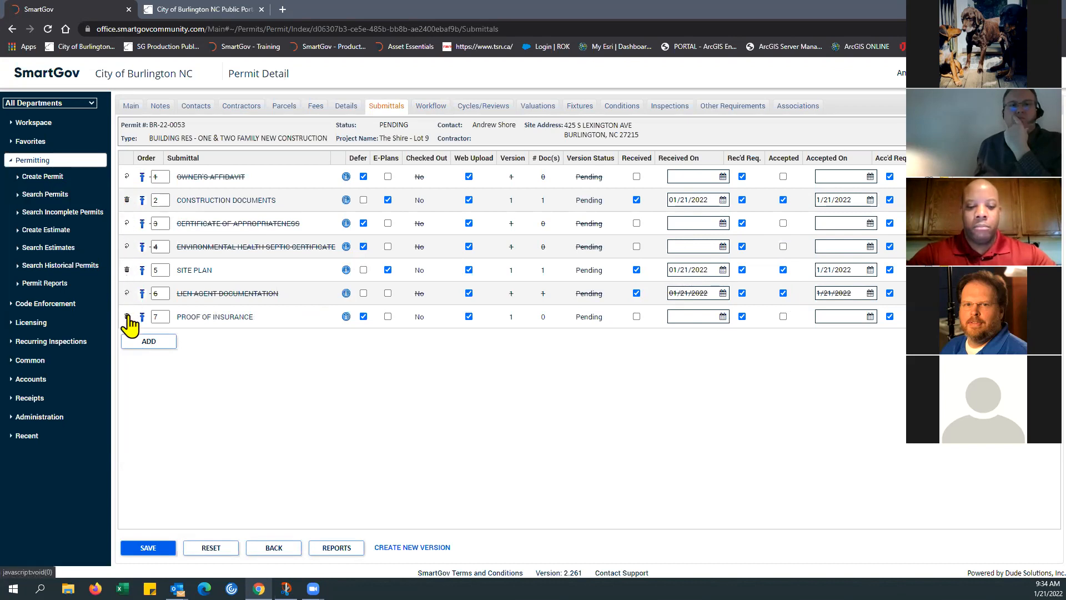
pyautogui.click(126, 294)
pyautogui.click(126, 316)
pyautogui.click(158, 546)
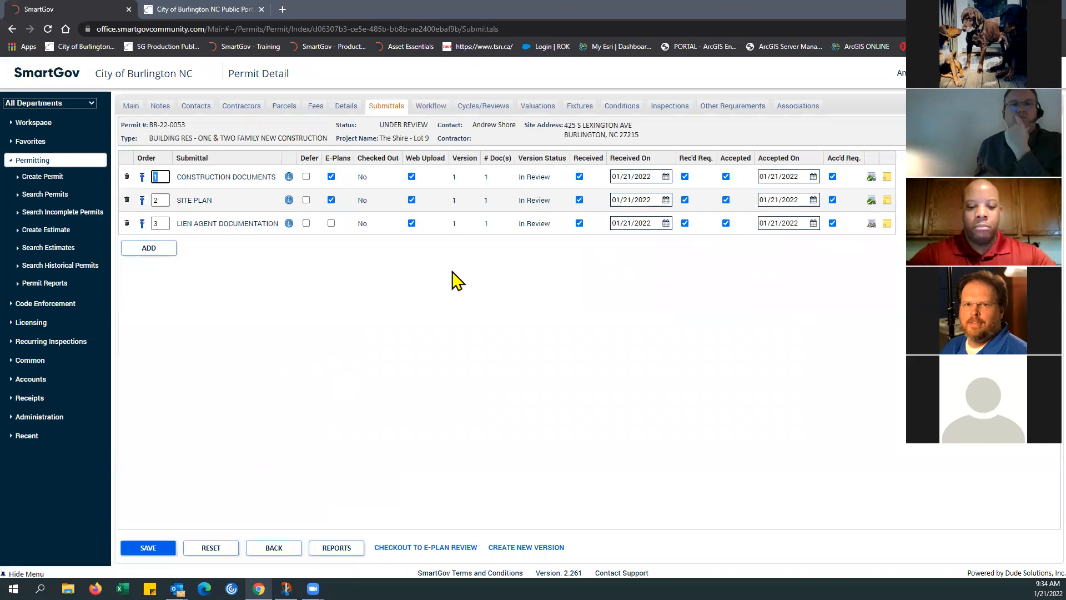
# Step: Mark all checklist actions of the PERMIT COUNTER workflow step complete, set its status to COMPLETED* and save
pyautogui.click(431, 105)
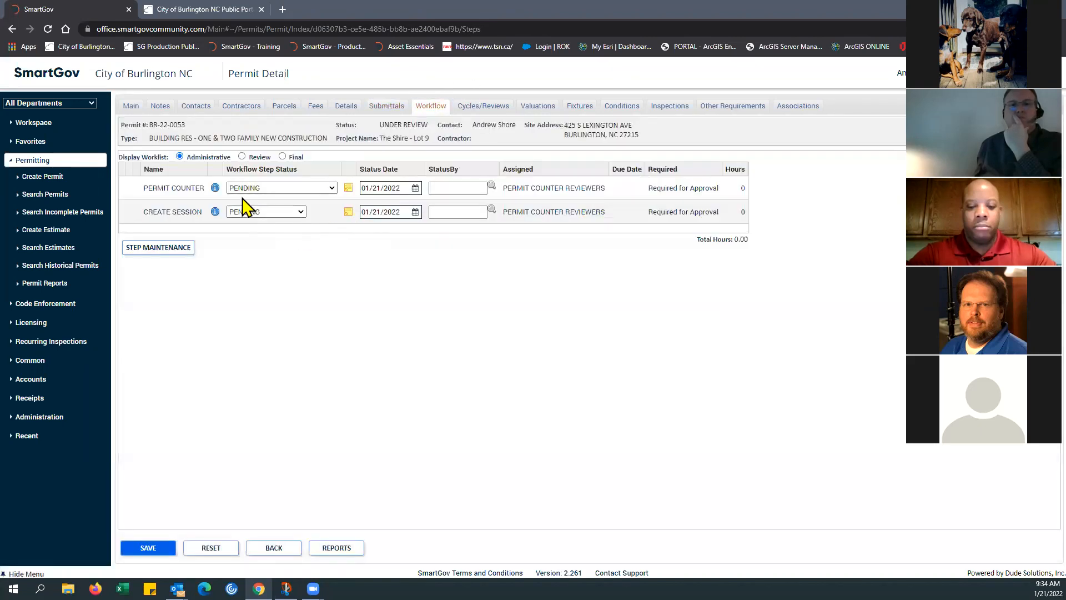
pyautogui.click(215, 188)
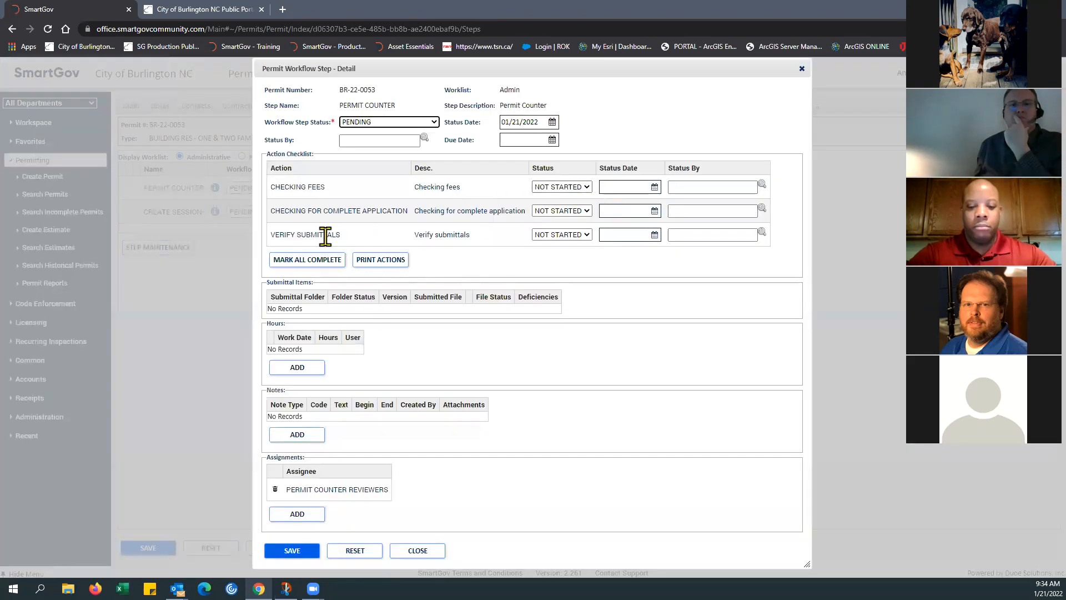
pyautogui.click(315, 261)
pyautogui.click(432, 123)
pyautogui.click(410, 145)
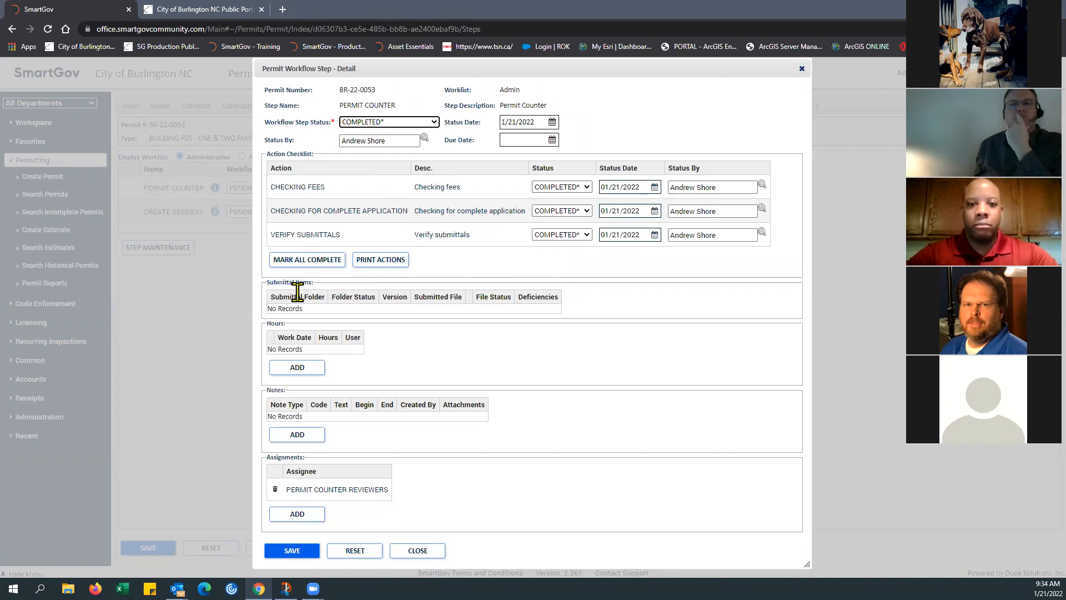
pyautogui.click(303, 555)
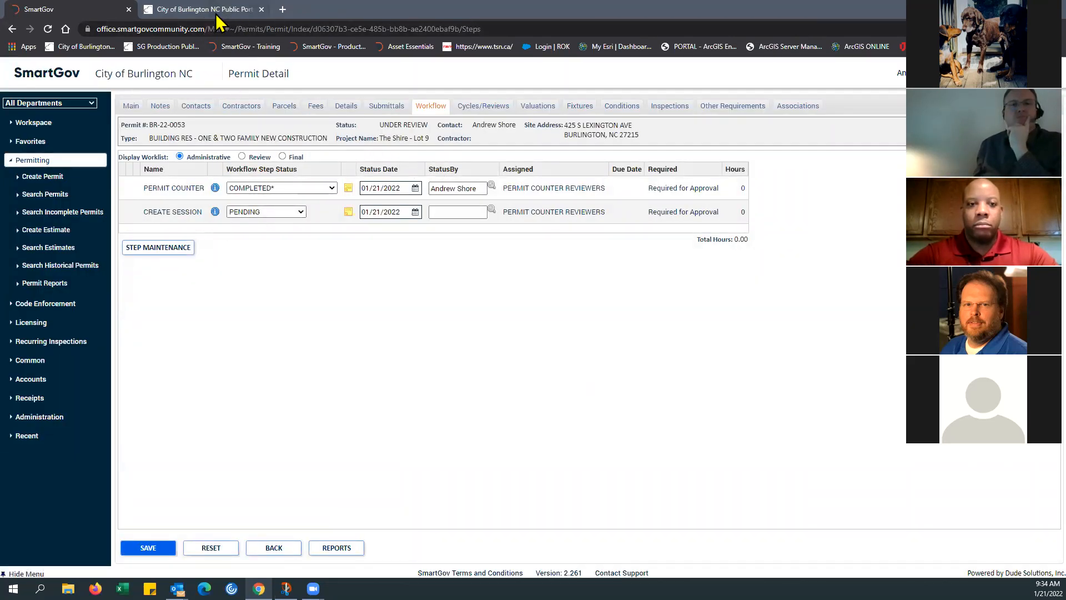
# Step: Compare the application's current status in the public portal with the permit's workflow steps in SmartGov, highlighting the portal status
pyautogui.click(216, 12)
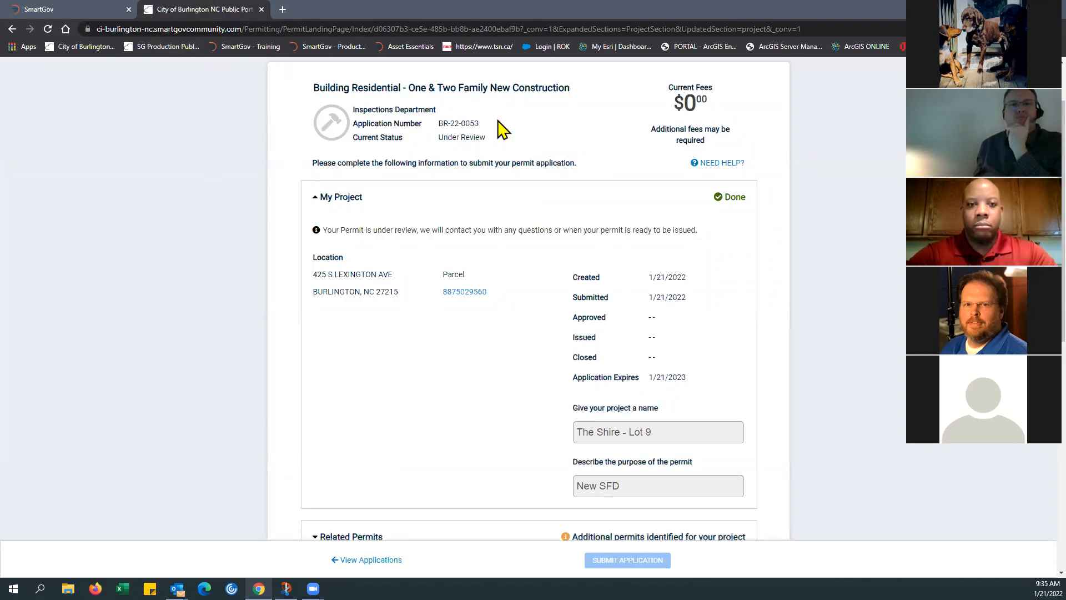
pyautogui.click(89, 10)
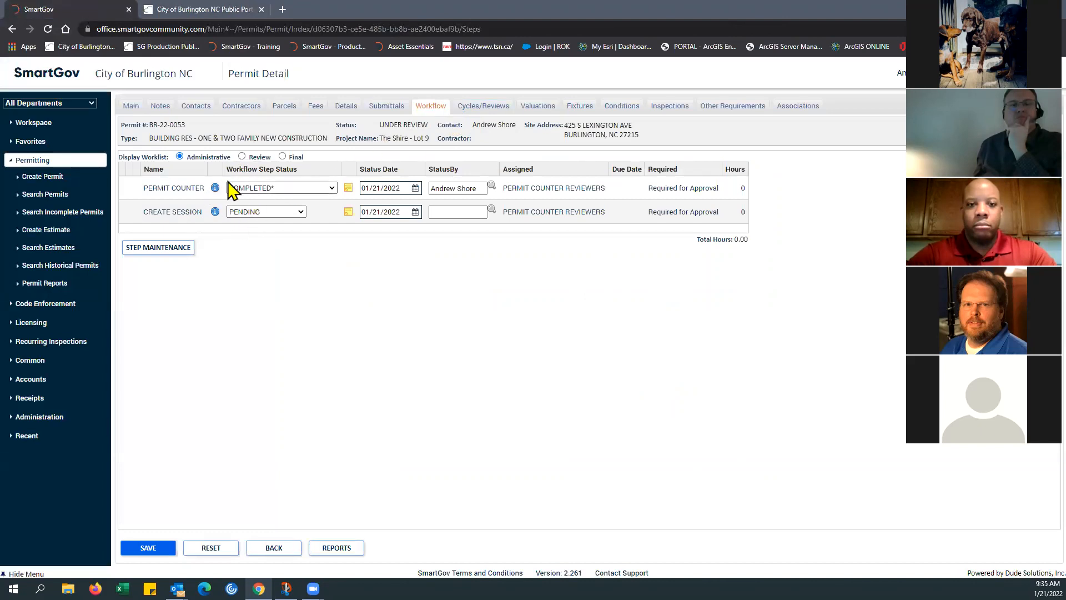
pyautogui.click(205, 13)
pyautogui.moveTo(356, 137); pyautogui.dragTo(485, 142)
pyautogui.click(509, 148)
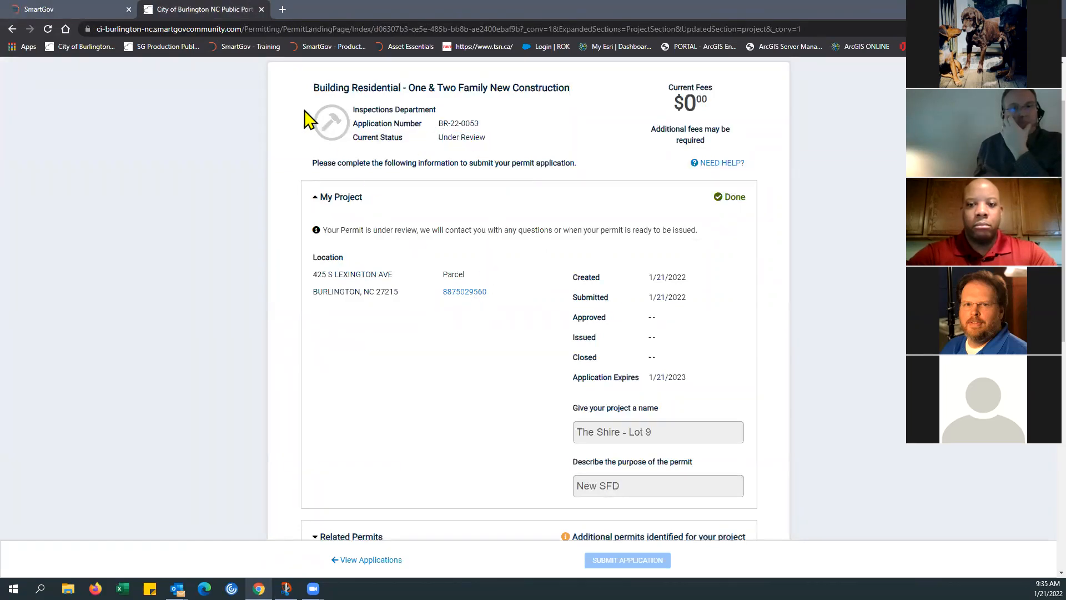
pyautogui.click(91, 10)
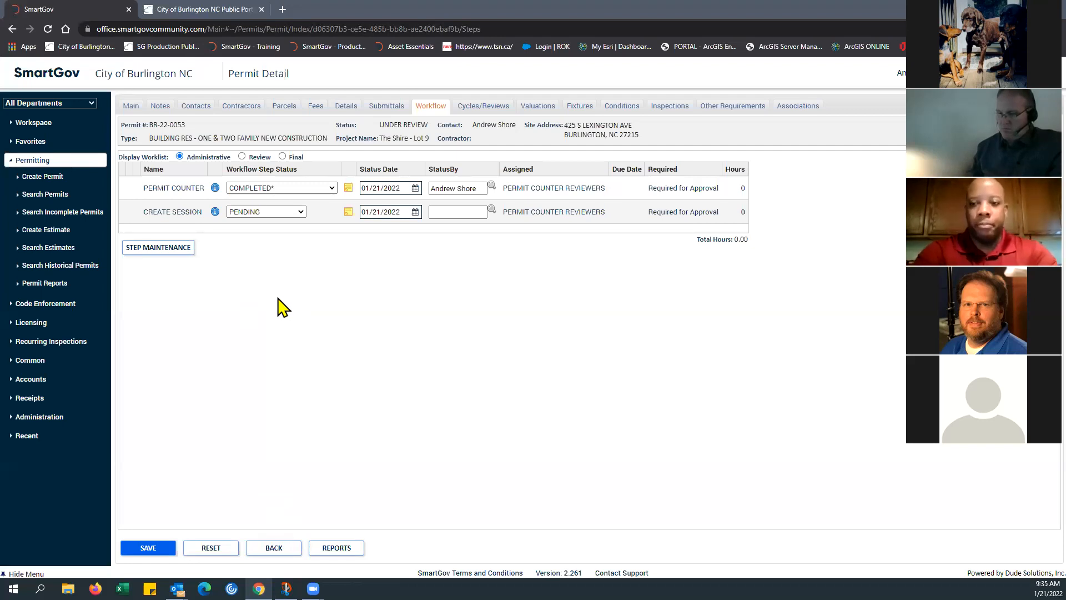
pyautogui.click(198, 11)
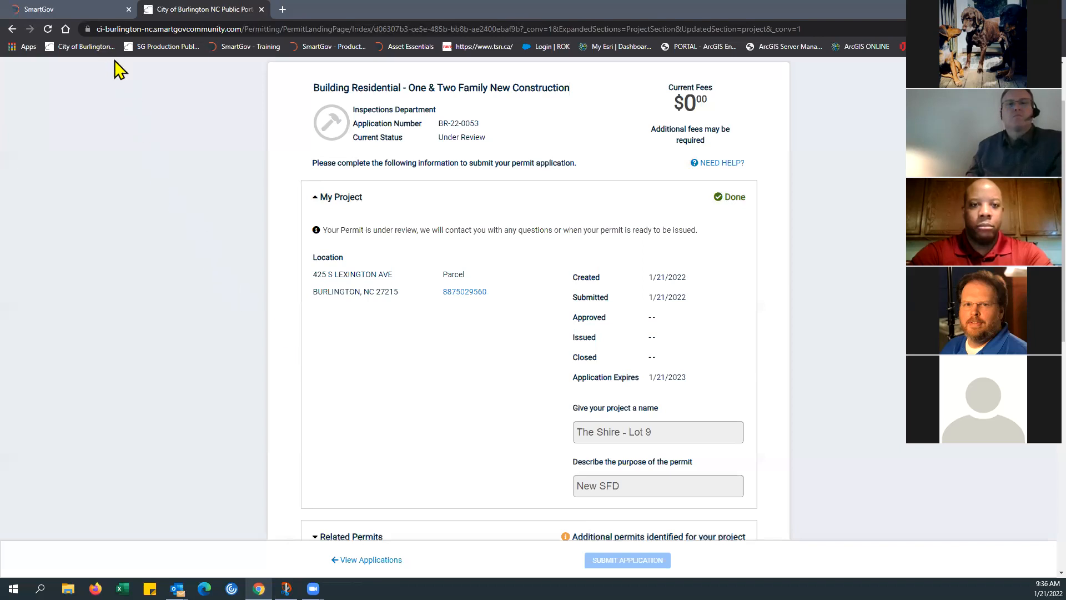
pyautogui.click(90, 13)
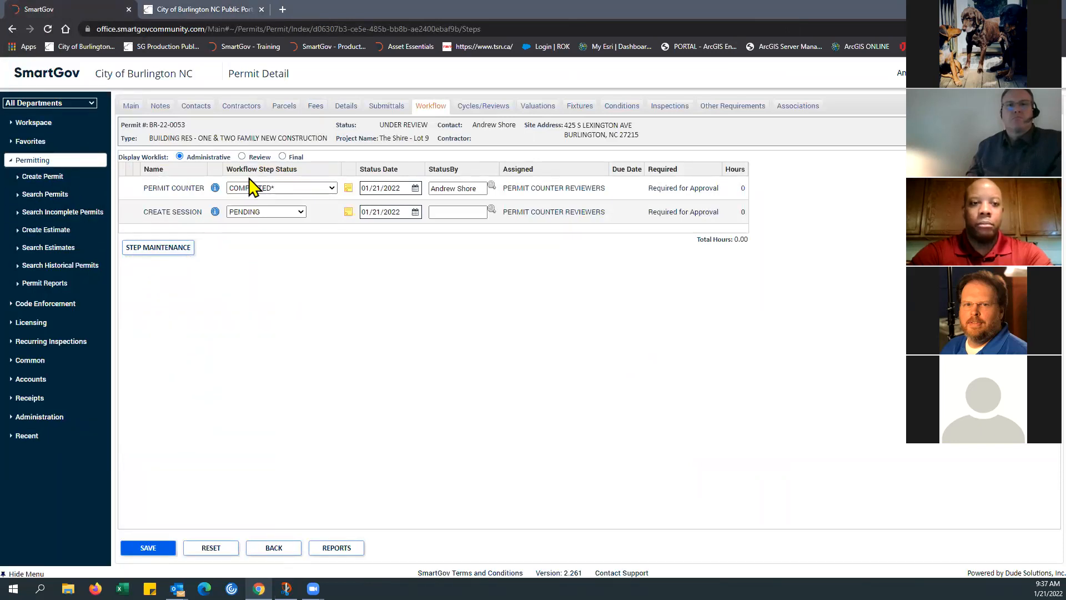
pyautogui.click(224, 11)
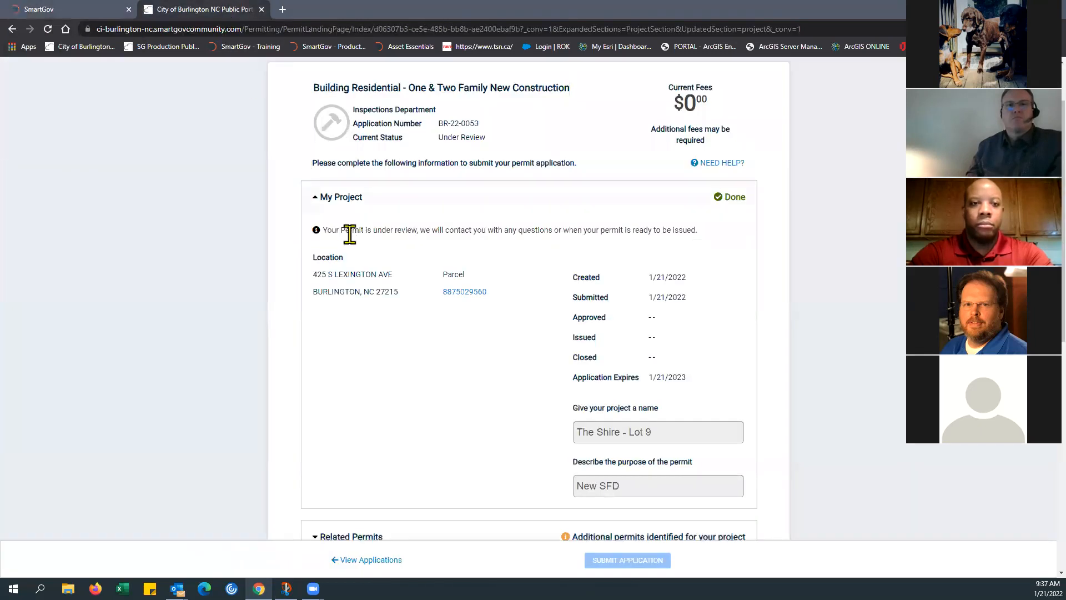
# Step: Return to the portal's home page and open the "Webdemo - The Shire - Lot 9" application from My Applications
pyautogui.scroll(2, 399, 111)
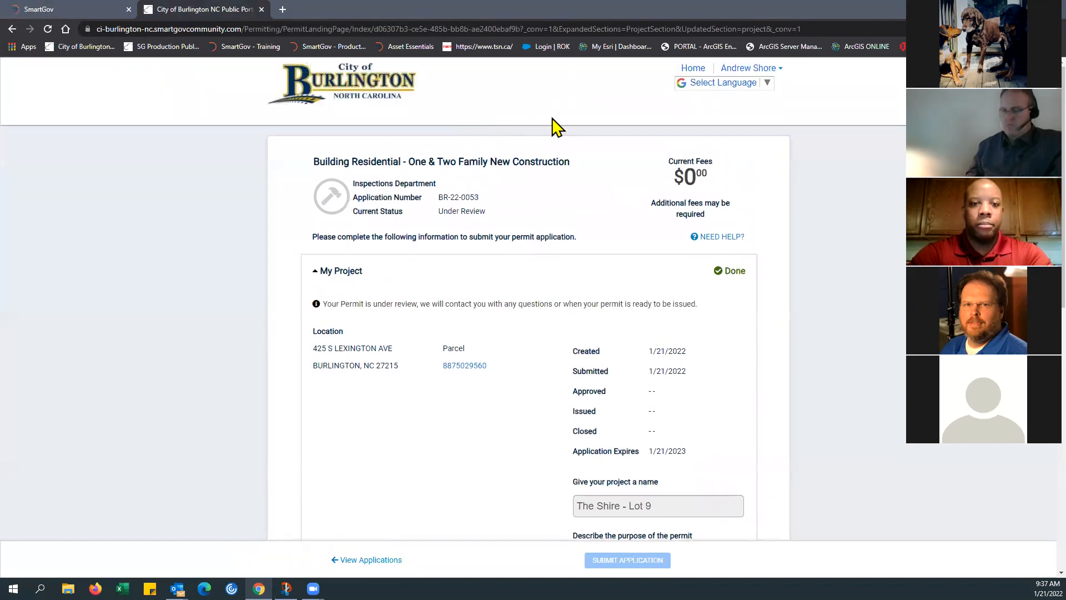
pyautogui.click(695, 71)
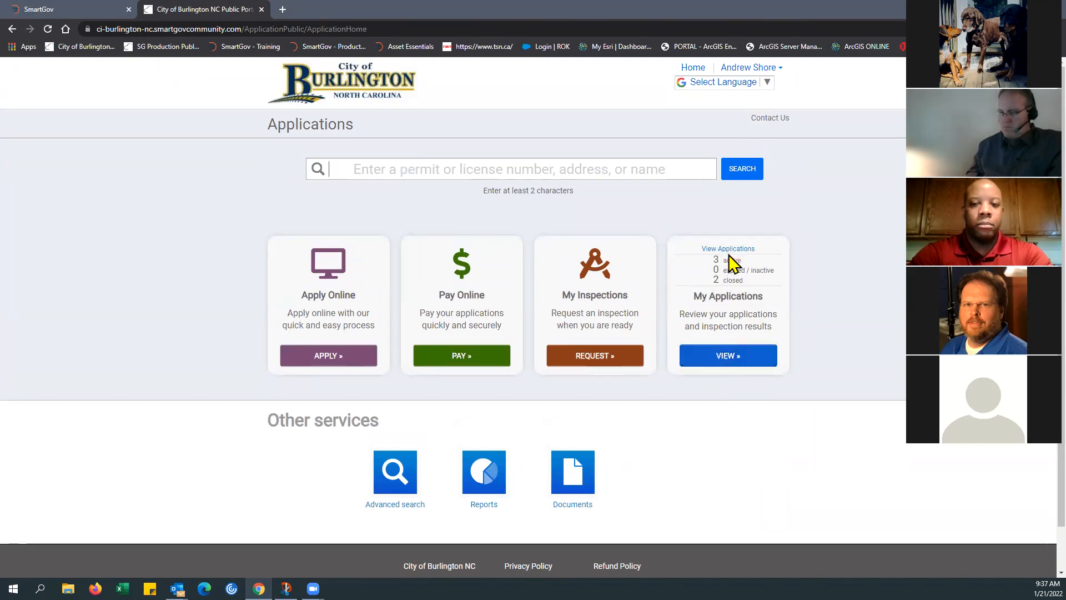
pyautogui.click(723, 362)
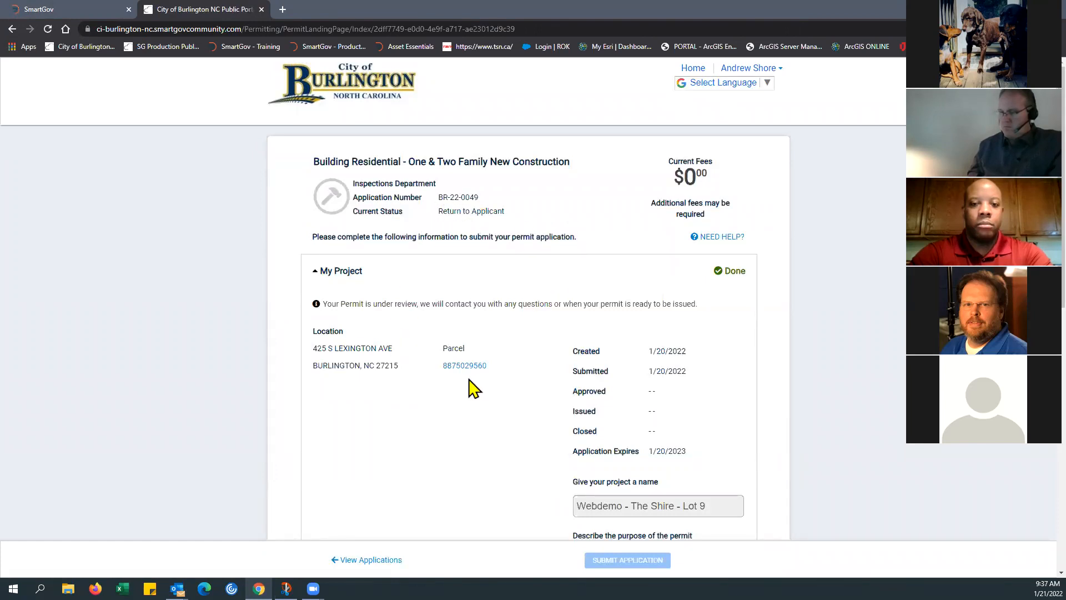
# Step: Expand Permit Submittals and examine the submittals' statuses and versions, highlighting the construction documents' status and the site plan's version
pyautogui.scroll(-4, 472, 385)
pyautogui.scroll(-4, 471, 376)
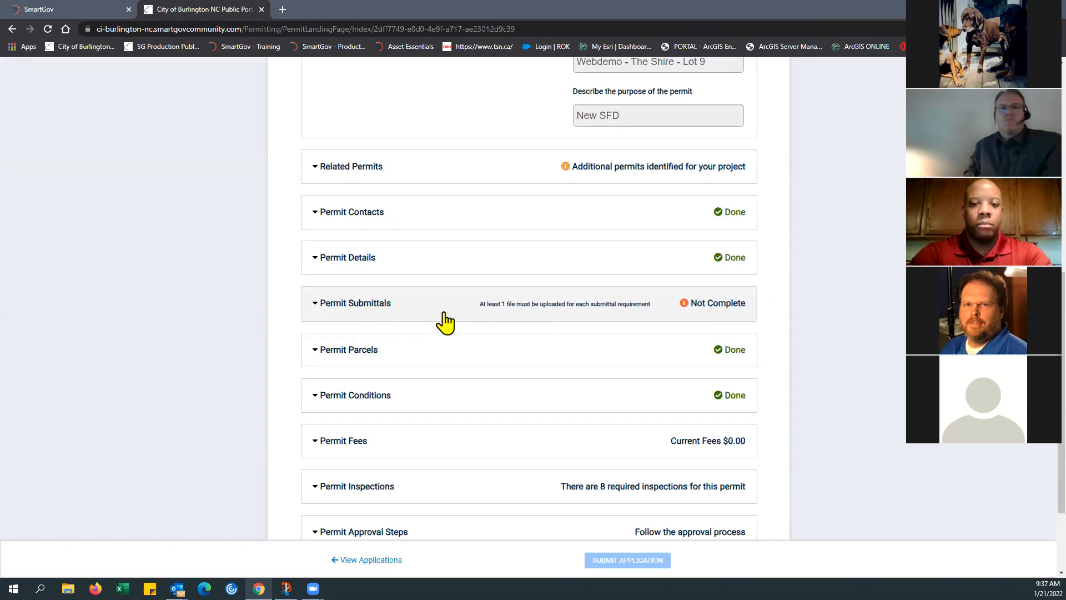
pyautogui.click(319, 305)
pyautogui.scroll(-3, 483, 333)
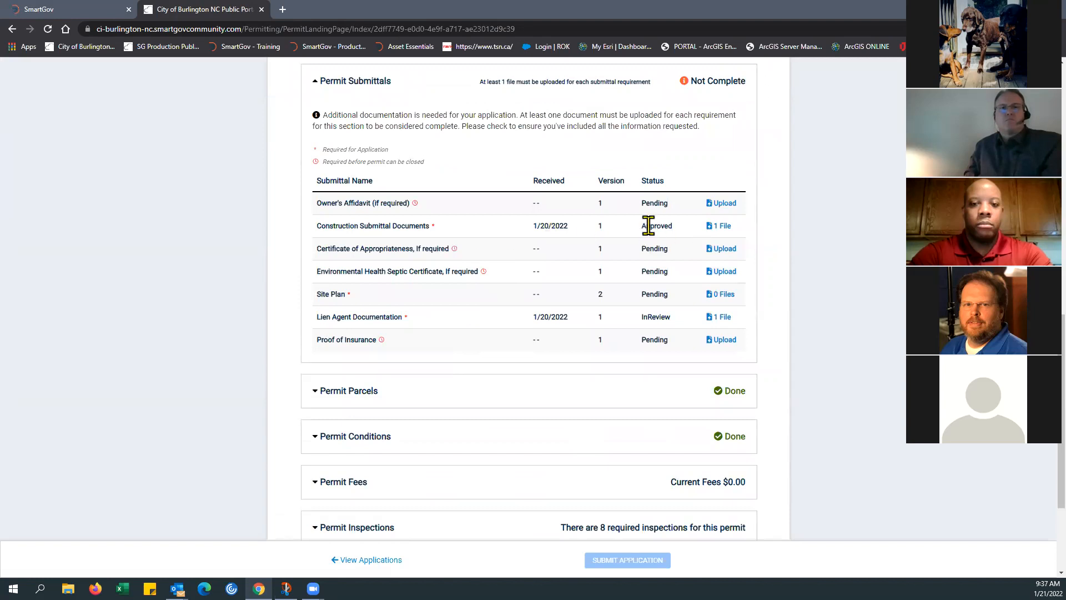
pyautogui.moveTo(641, 226); pyautogui.dragTo(675, 229)
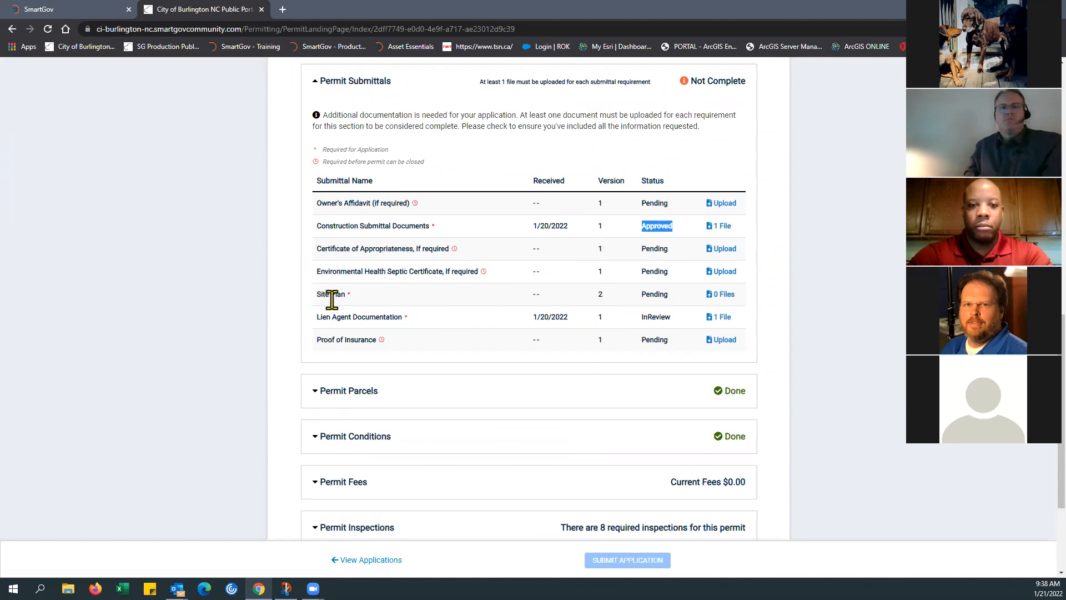
pyautogui.click(600, 296)
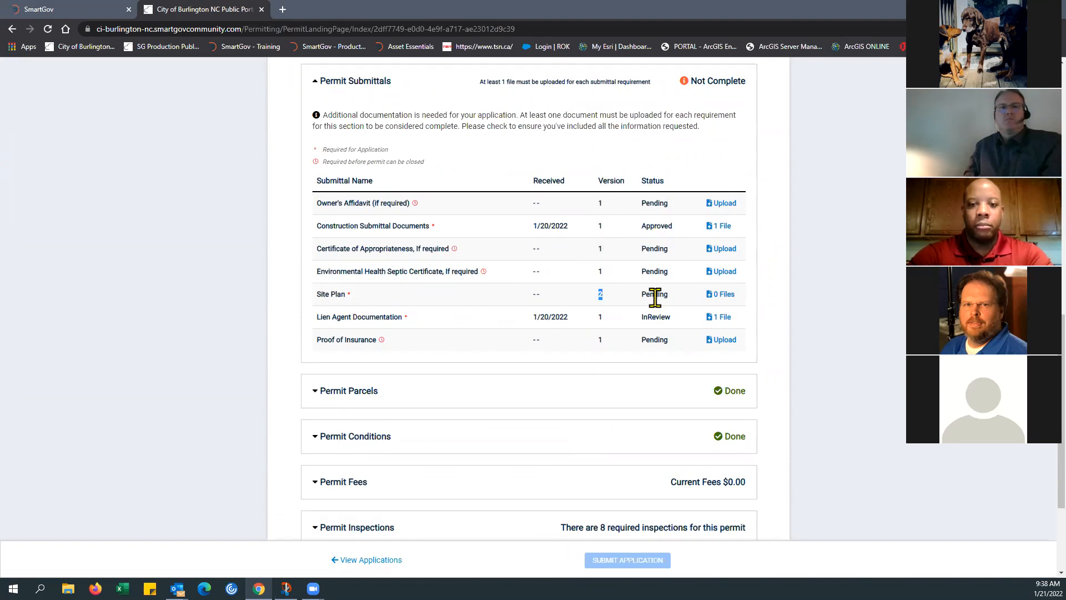
# Step: Open the Site Plan submittal's file page from the application's Permit Submittals list
pyautogui.scroll(1, 502, 291)
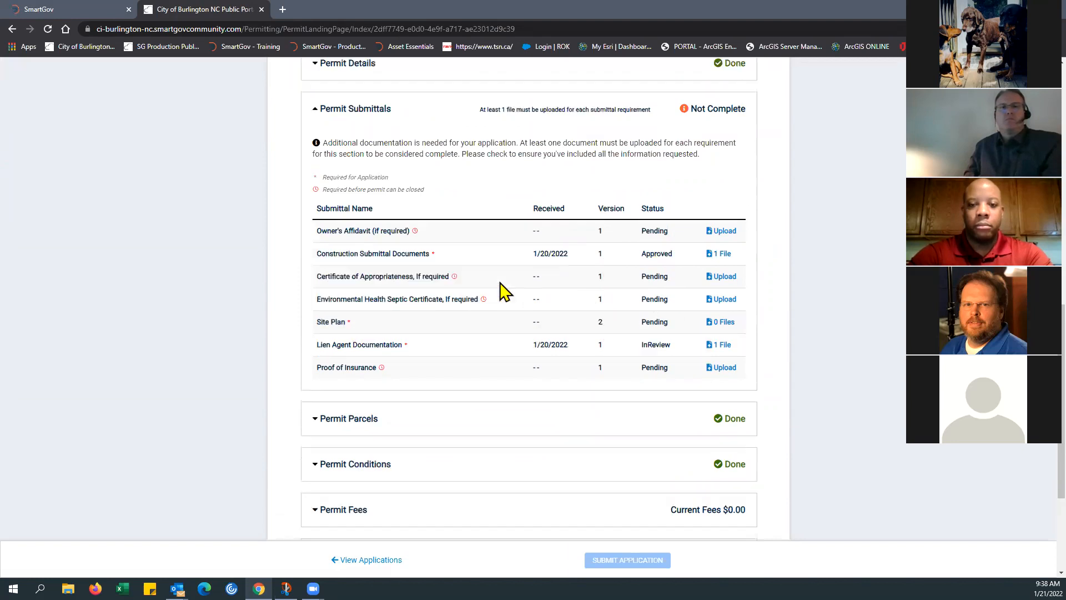
pyautogui.scroll(-2, 502, 290)
pyautogui.scroll(1, 544, 266)
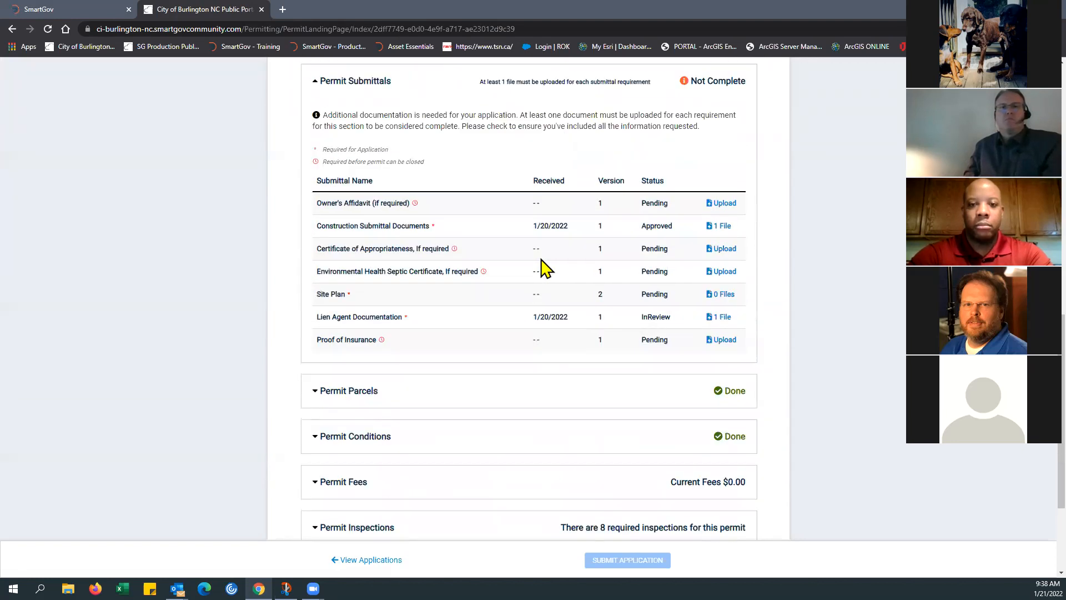
pyautogui.scroll(1, 543, 267)
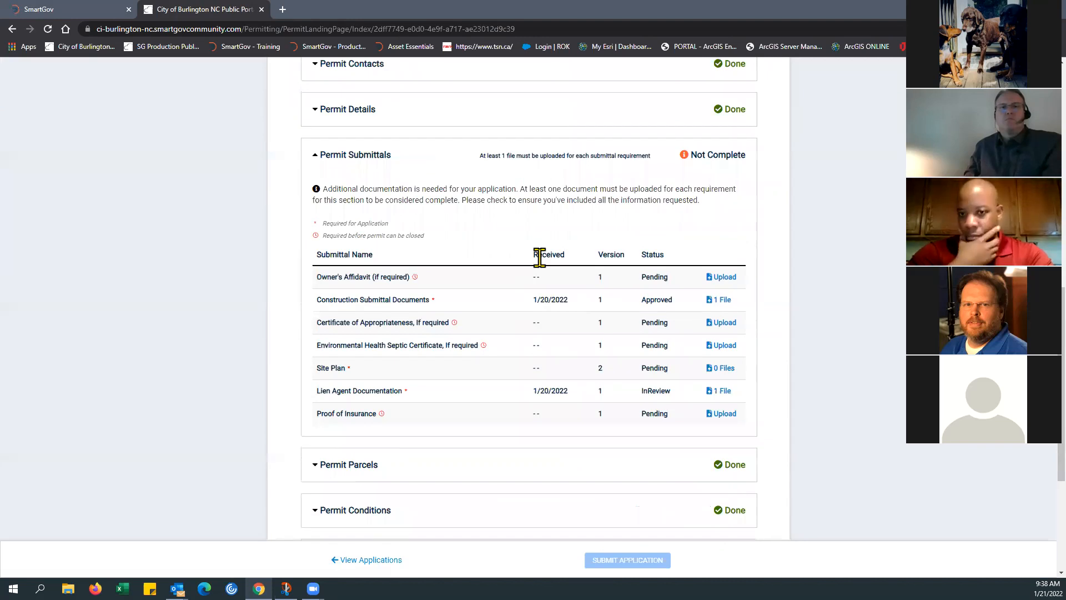
pyautogui.scroll(2, 472, 246)
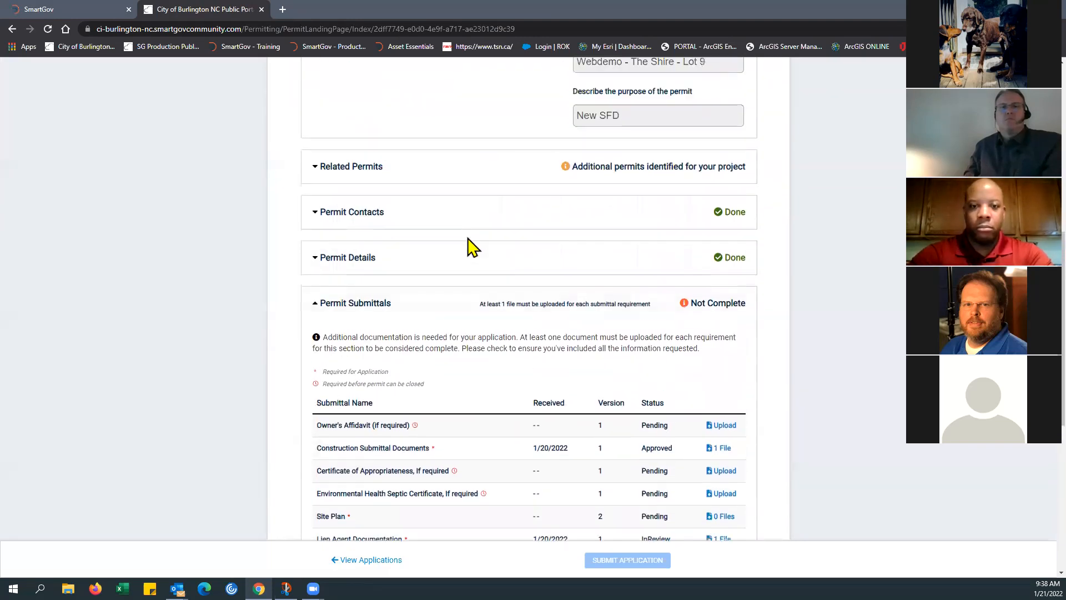
pyautogui.scroll(-3, 472, 250)
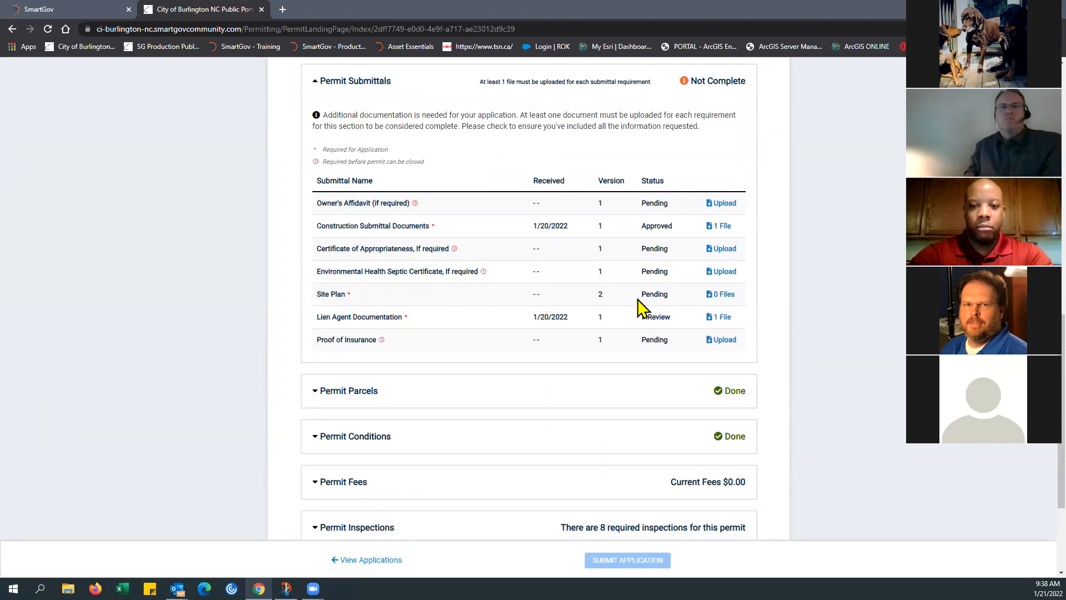
pyautogui.click(724, 296)
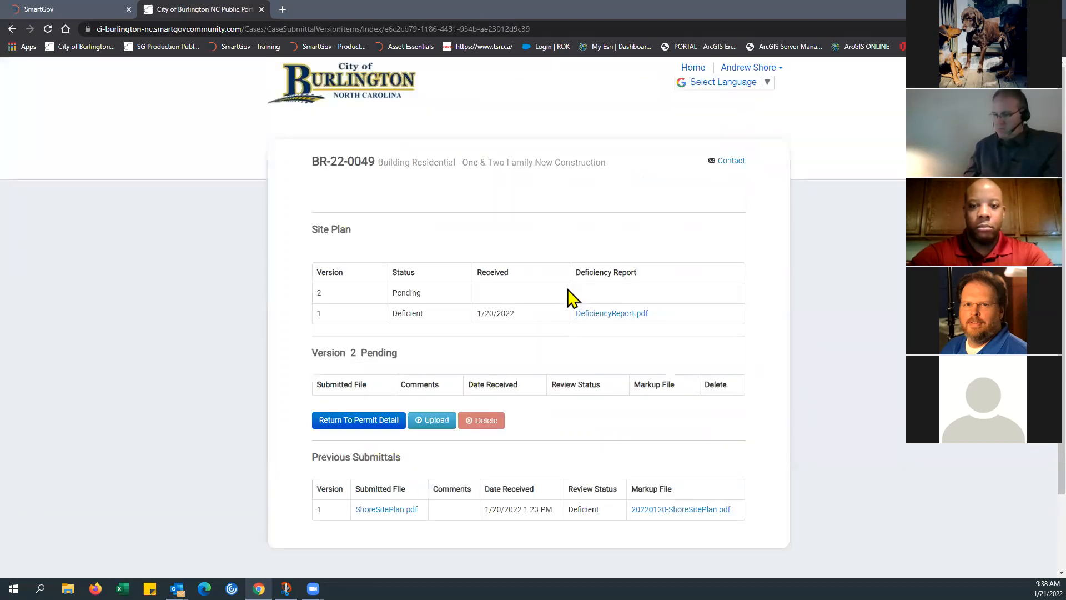
# Step: Open version 1's markup file 20220120-ShoreSitePlan.pdf, examine the reviewer's comments on the plan, and close it
pyautogui.scroll(-1, 411, 358)
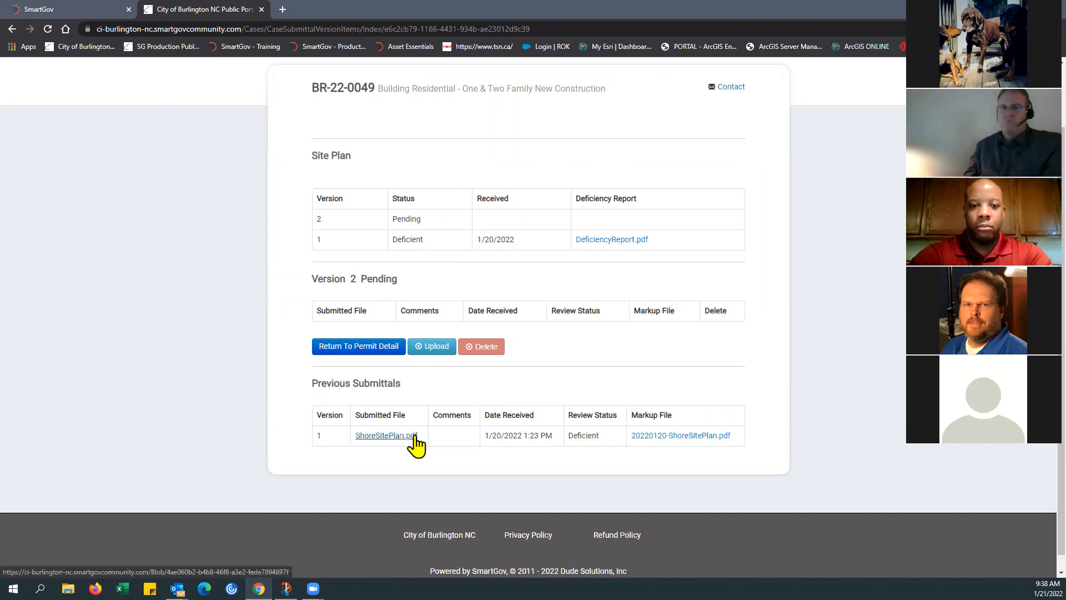
pyautogui.click(686, 437)
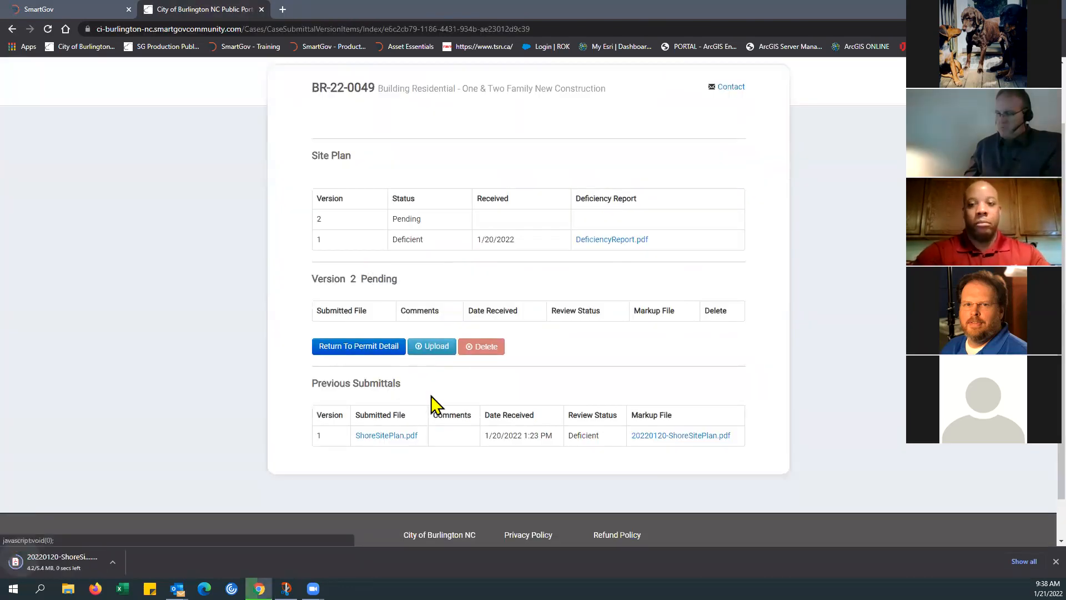
pyautogui.click(78, 561)
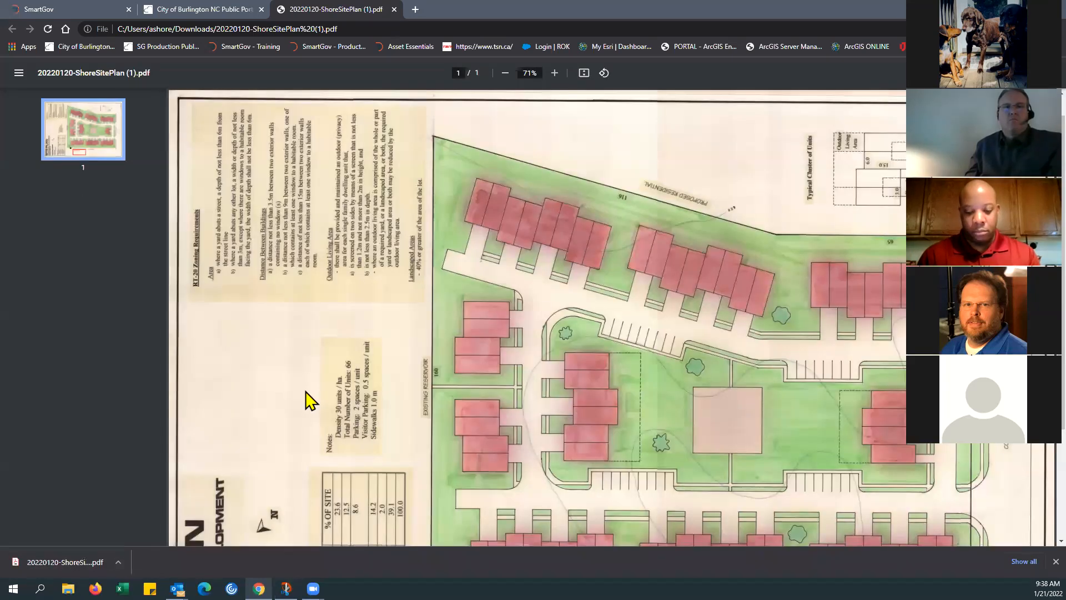
pyautogui.scroll(-3, 309, 400)
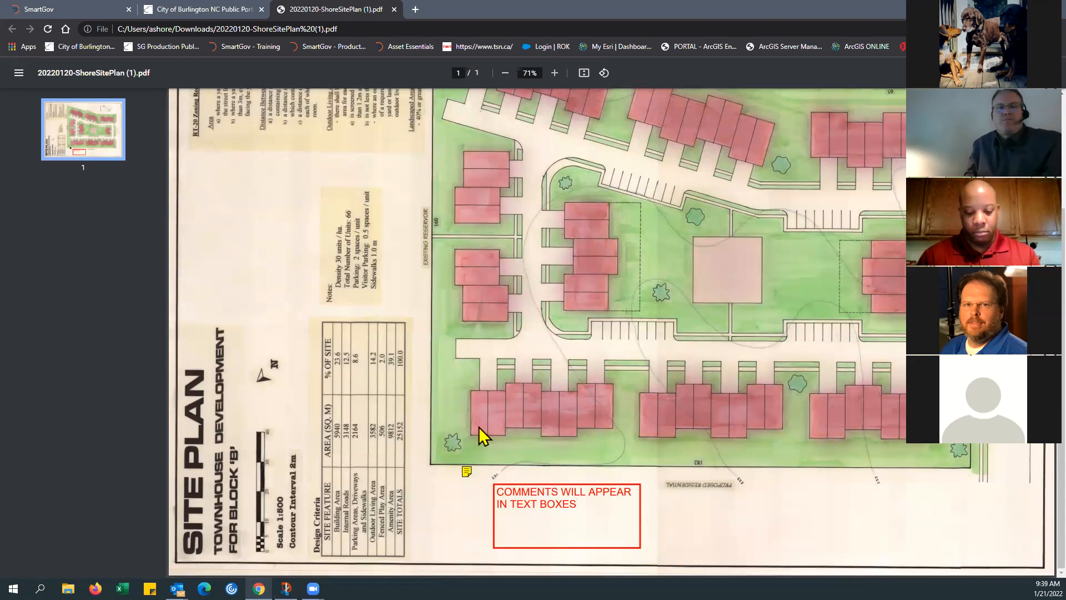
pyautogui.scroll(3, 326, 219)
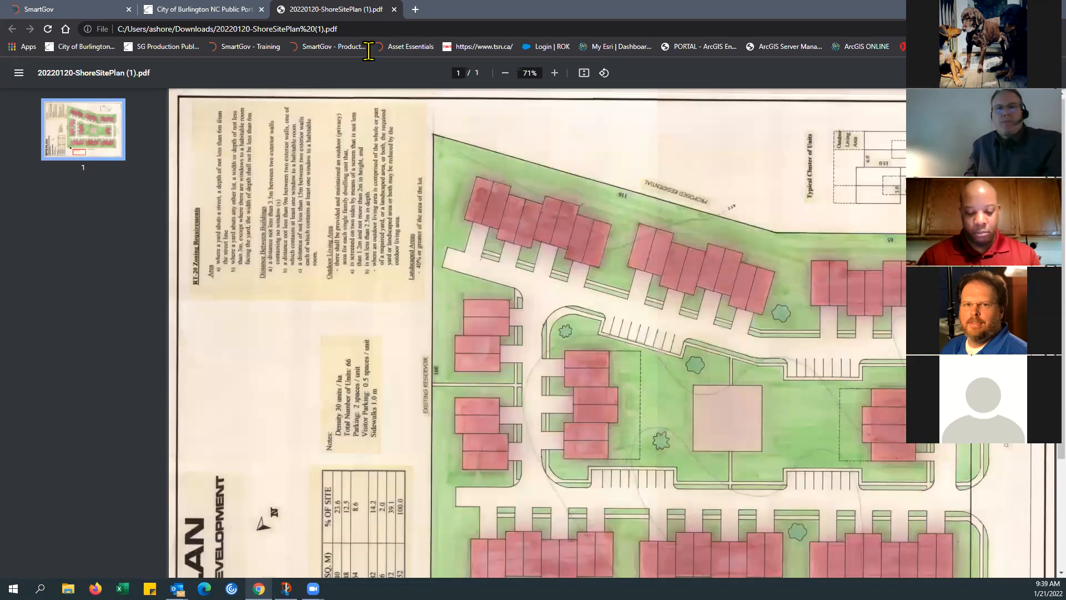
pyautogui.click(394, 9)
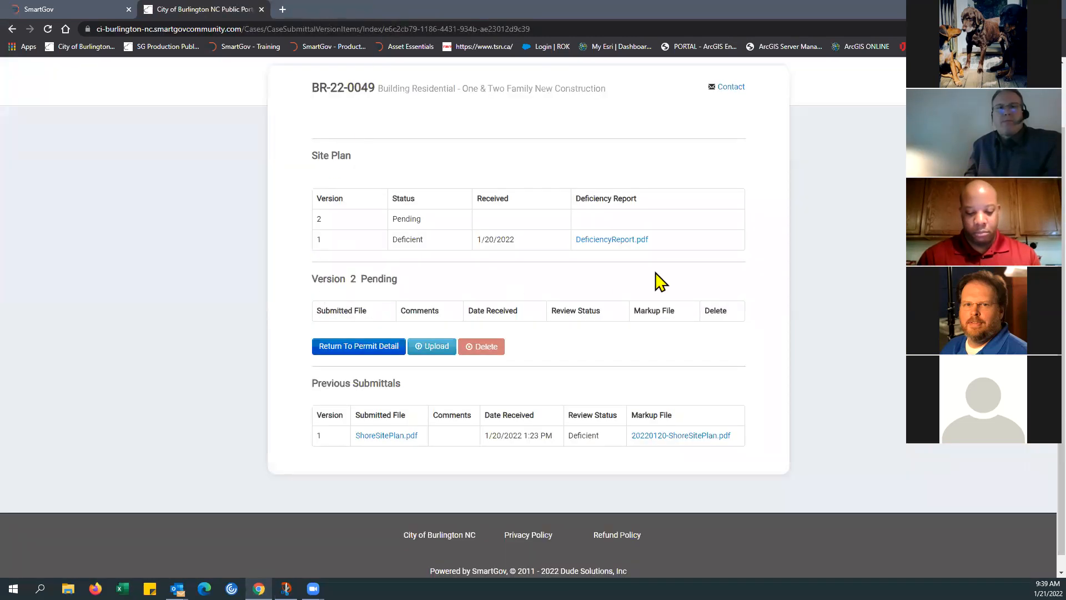
# Step: Open version 1's DeficiencyReport.pdf, review the listed site plan deficiencies, and close the report
pyautogui.click(616, 244)
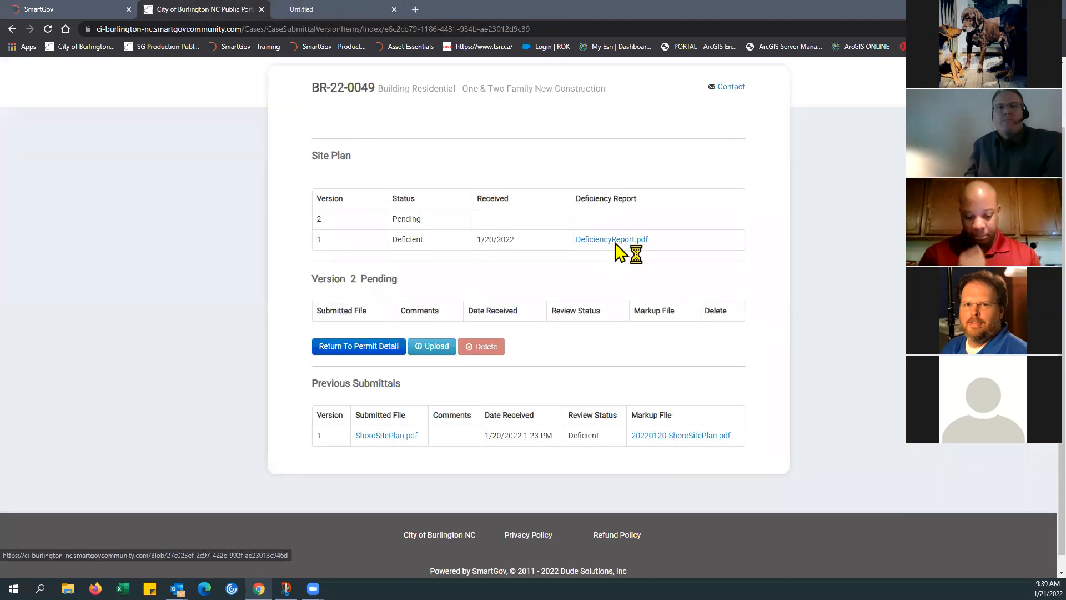
pyautogui.click(56, 562)
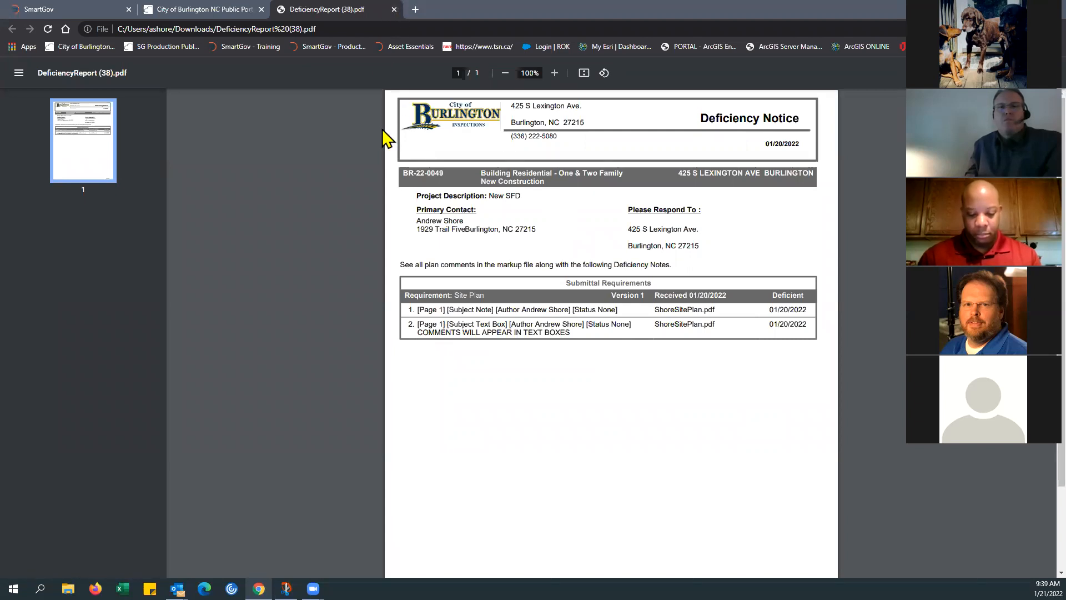
pyautogui.click(393, 9)
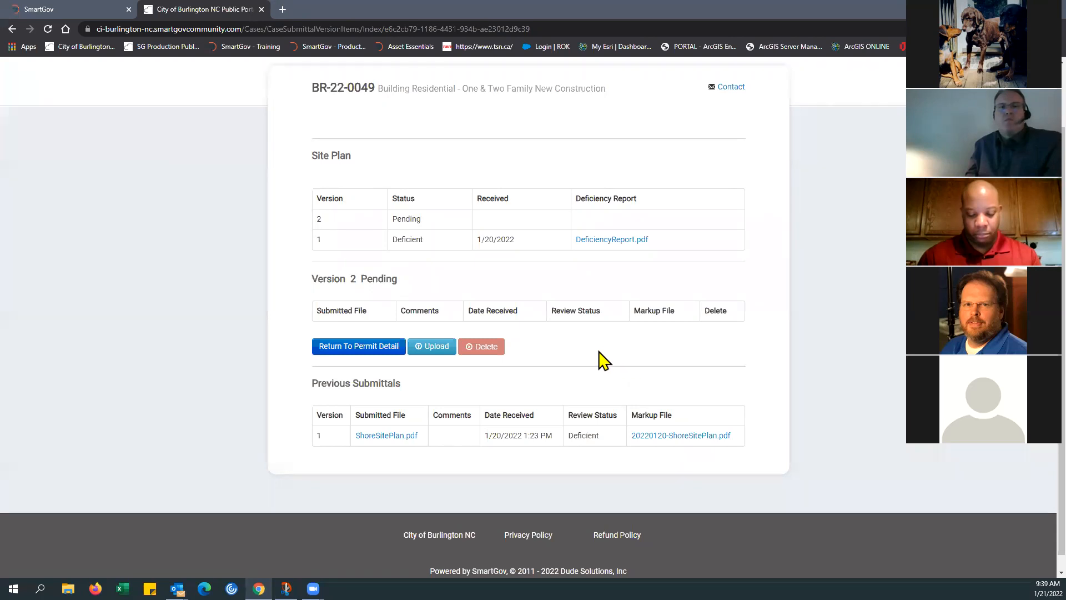
# Step: Upload ShoreSitePlan.pdf as version 2 of the Site Plan submittal and close the upload dialog
pyautogui.click(434, 350)
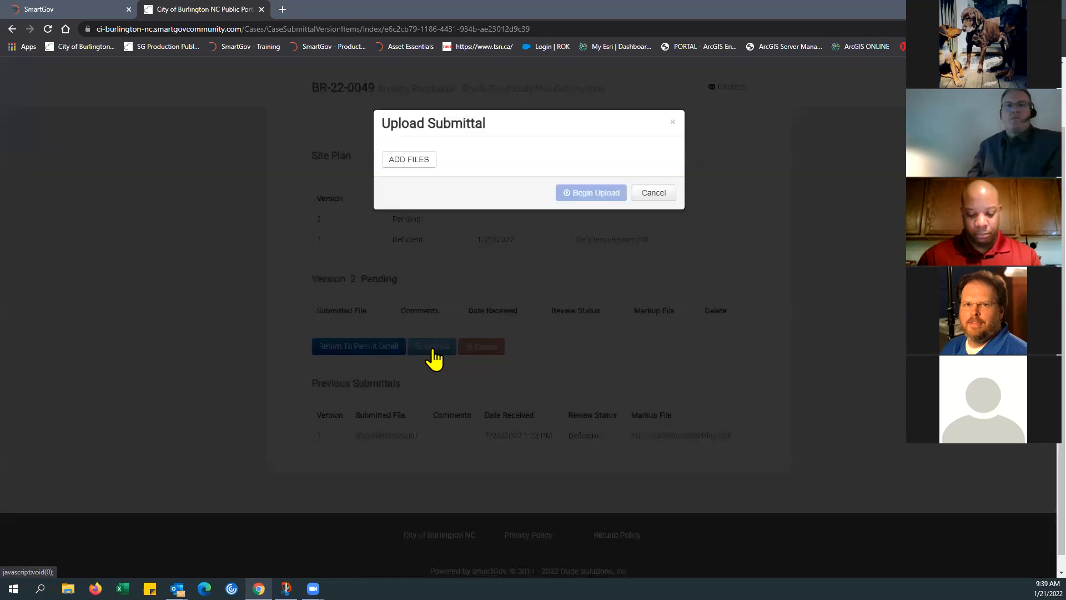
pyautogui.click(409, 160)
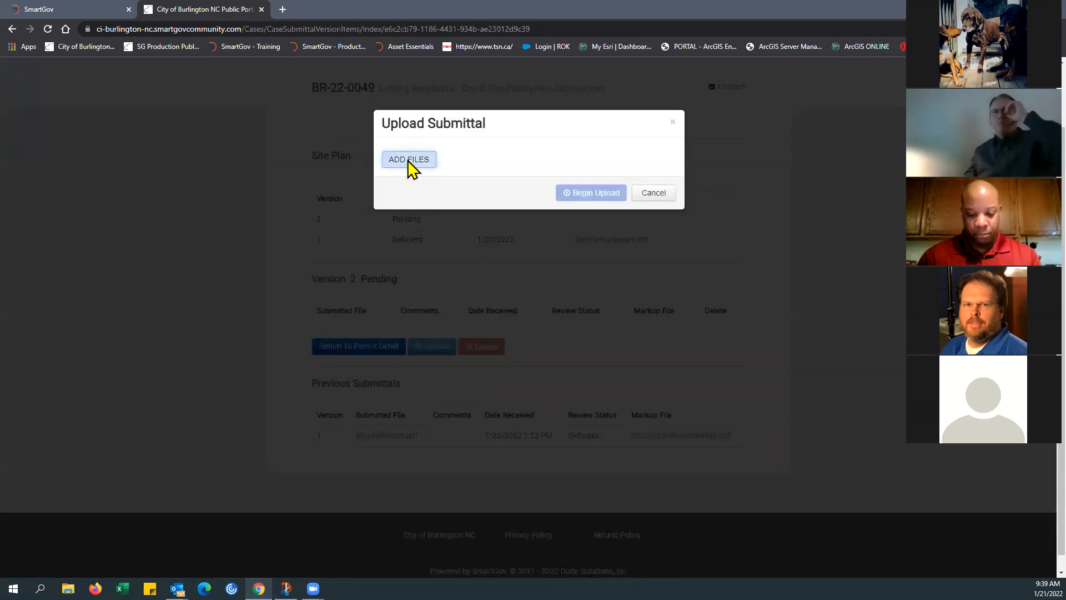
pyautogui.click(251, 104)
pyautogui.click(563, 325)
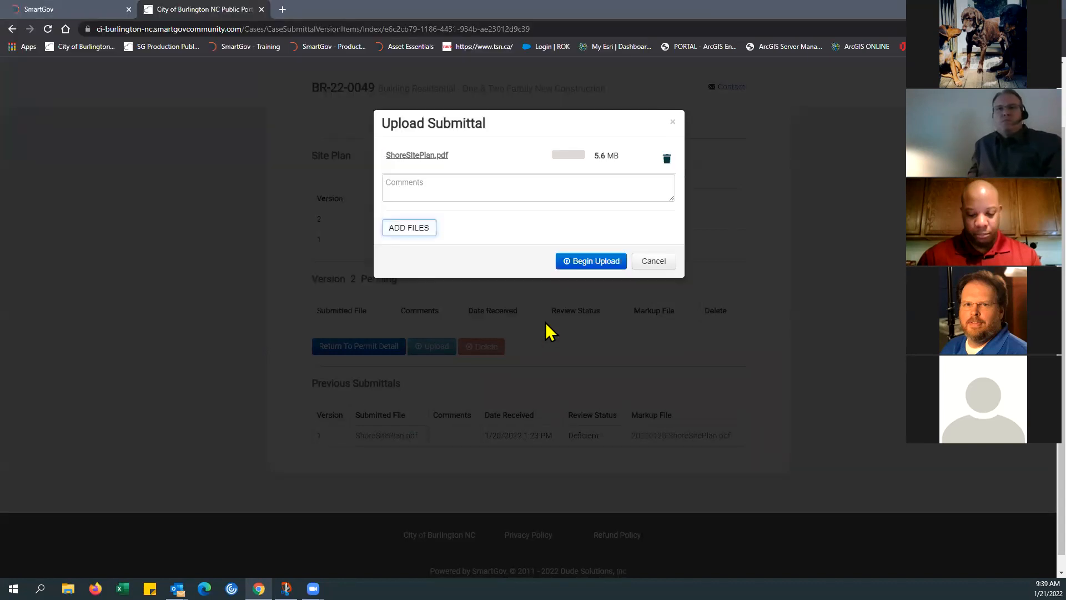
pyautogui.click(592, 263)
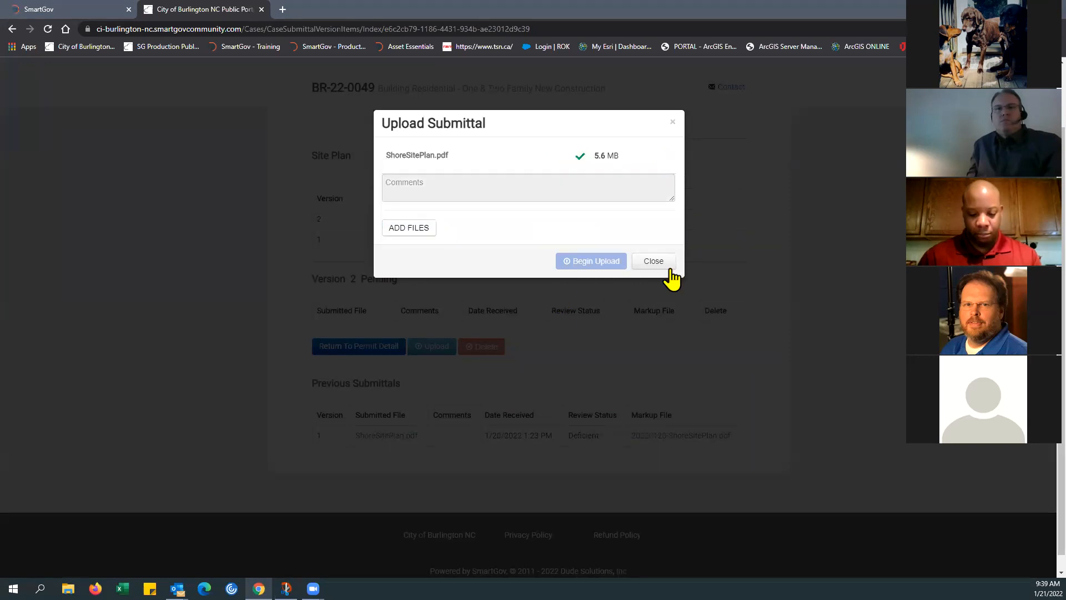
pyautogui.click(653, 261)
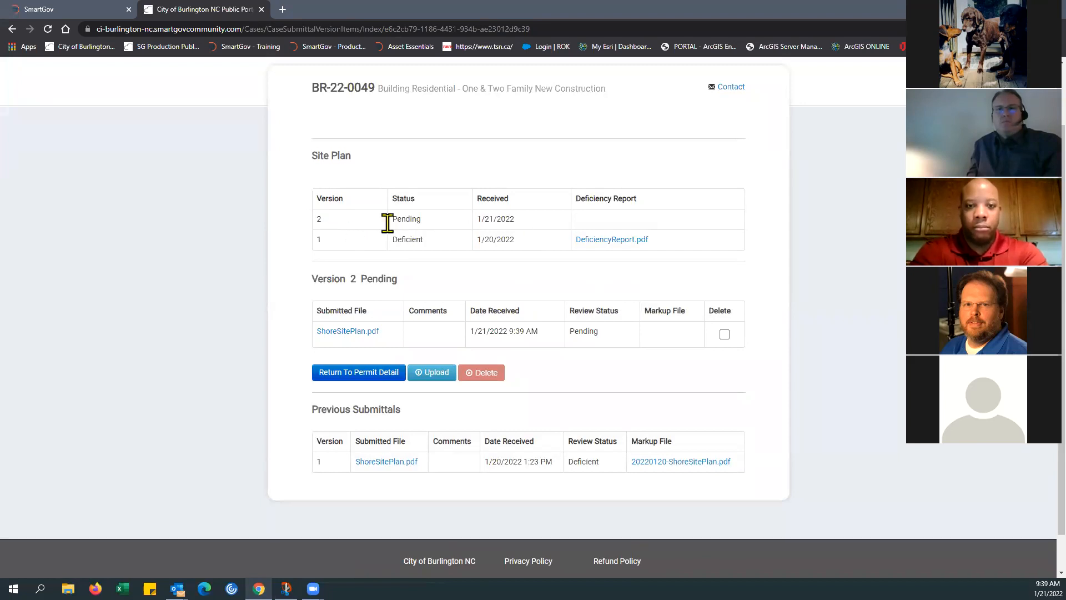
# Step: Return to the permit detail page and check the application's number and current status, highlighting each of them
pyautogui.click(358, 378)
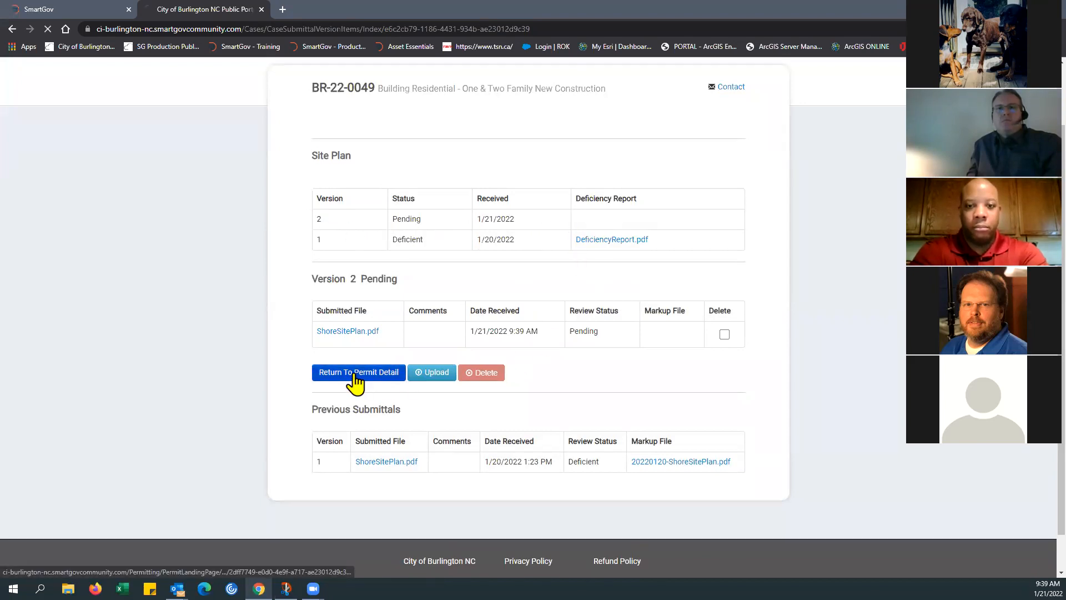
pyautogui.scroll(7, 419, 249)
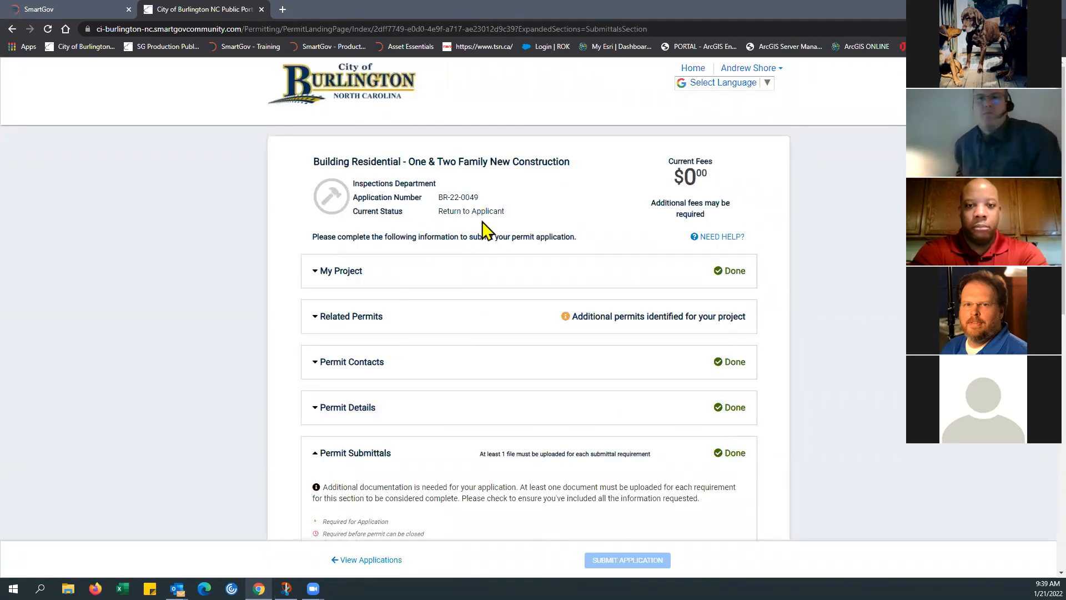
pyautogui.scroll(-1, 547, 286)
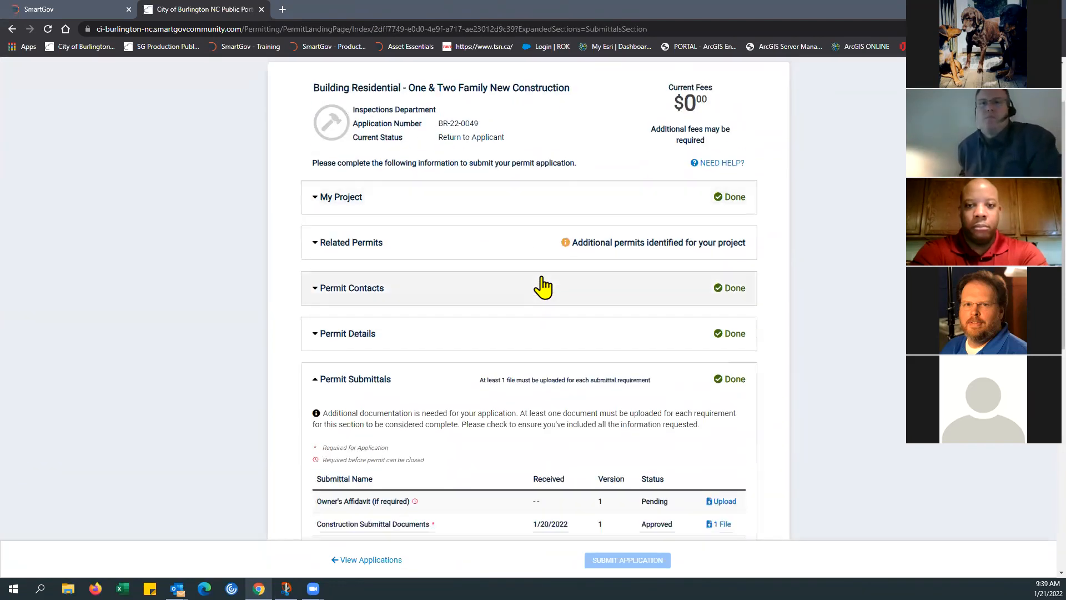
pyautogui.scroll(1, 543, 287)
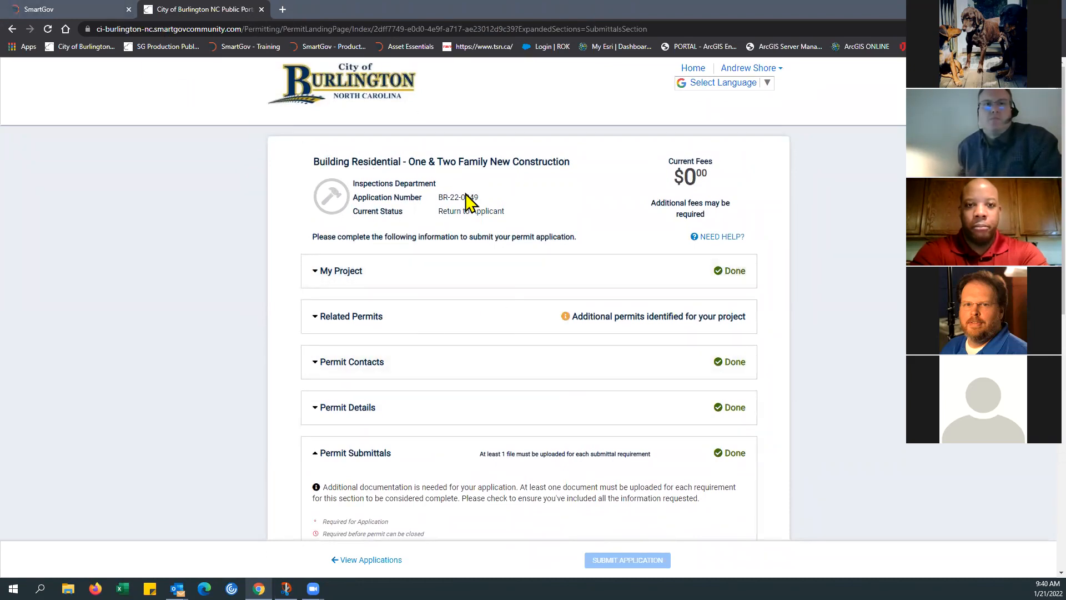
pyautogui.moveTo(439, 195); pyautogui.dragTo(474, 195)
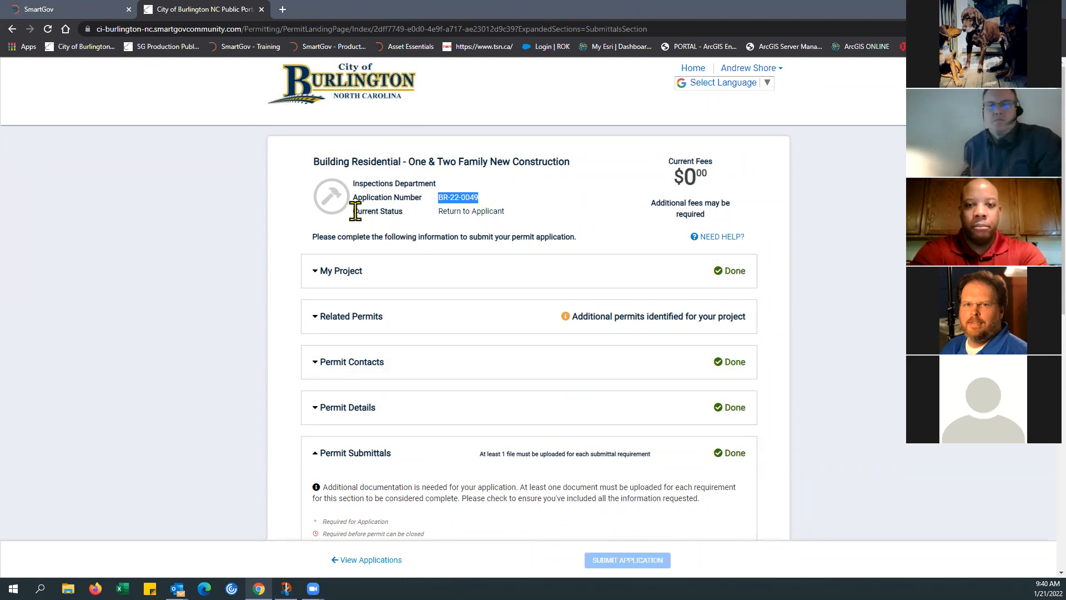
pyautogui.moveTo(354, 210); pyautogui.dragTo(518, 229)
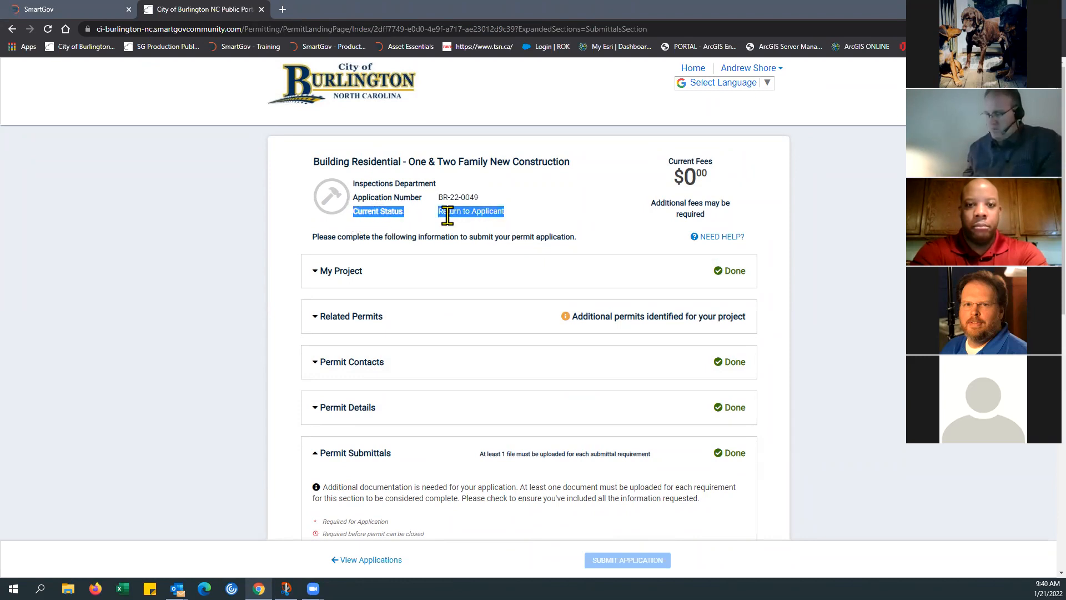
pyautogui.click(523, 213)
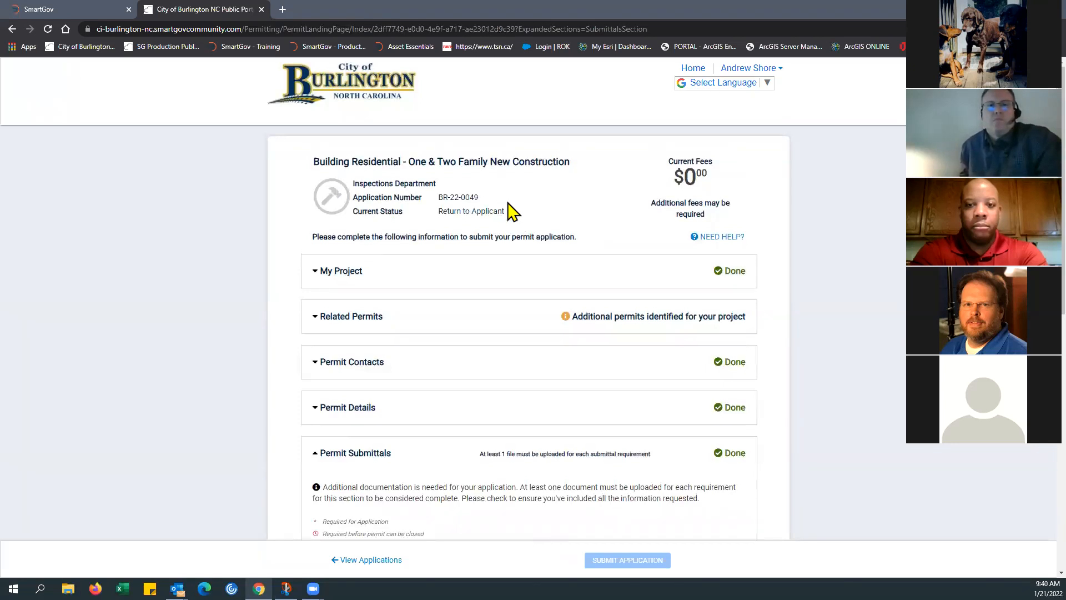
# Step: Copy the application number, search SmartGov's permits for it, open the matching permit and dismiss its alerts
pyautogui.moveTo(439, 198); pyautogui.dragTo(473, 197)
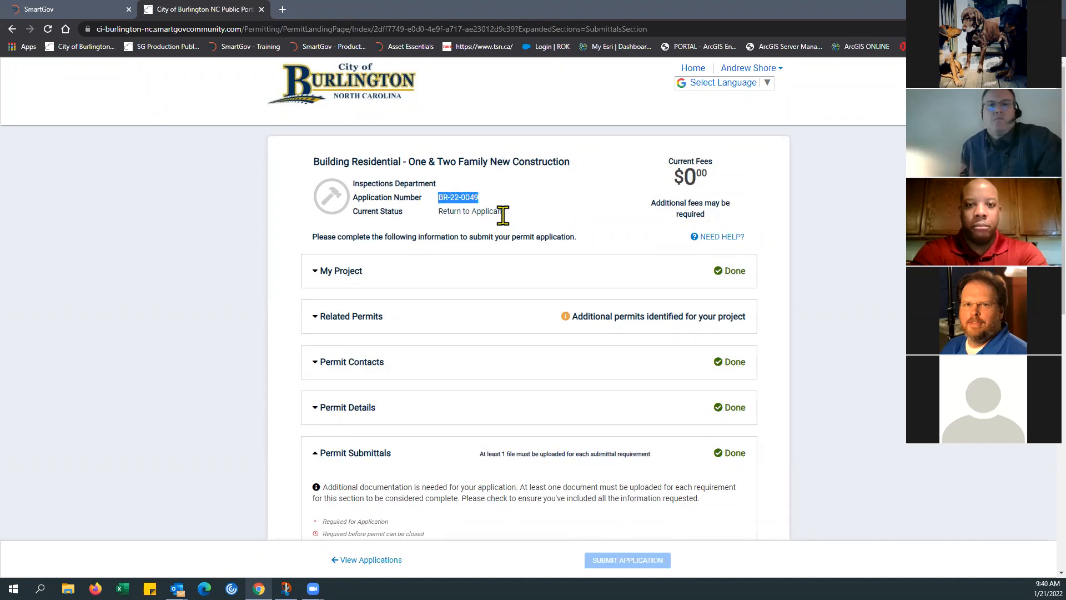
pyautogui.click(114, 11)
pyautogui.click(45, 194)
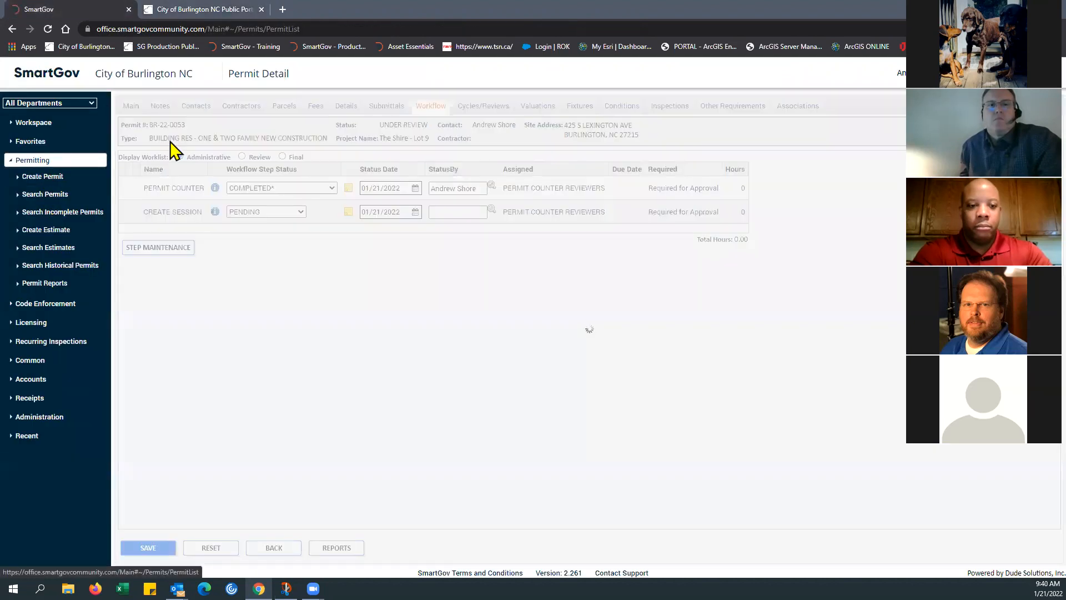
pyautogui.click(174, 102)
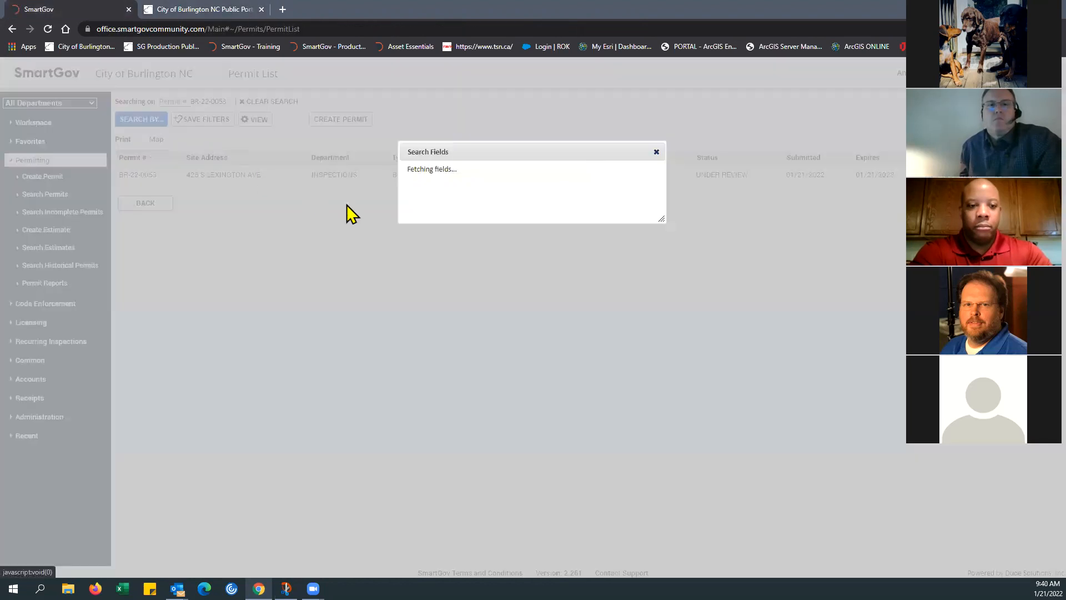
pyautogui.moveTo(469, 191); pyautogui.dragTo(403, 188)
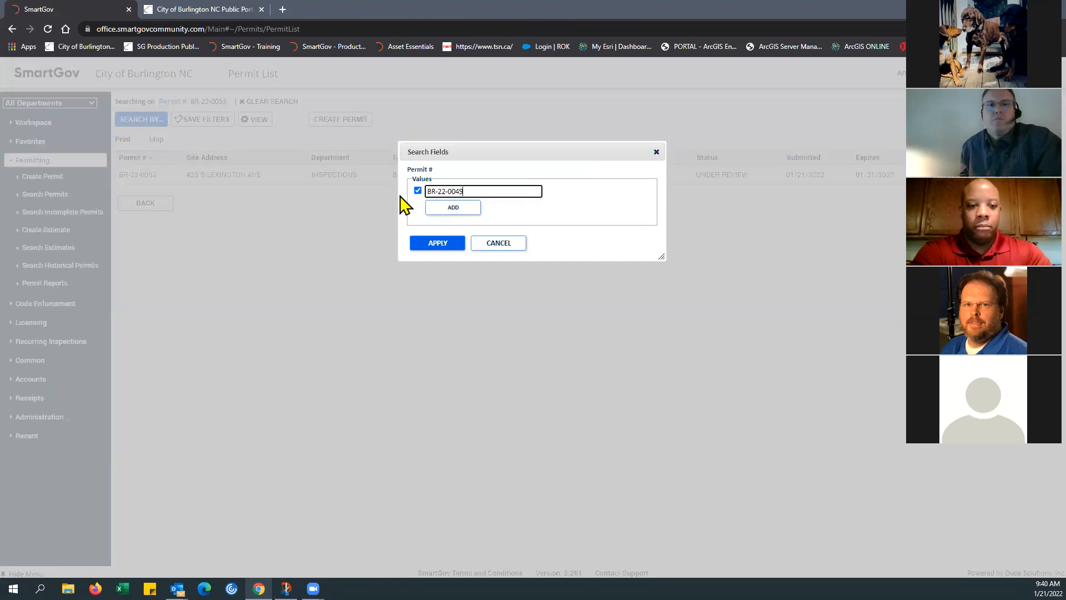
pyautogui.click(443, 239)
pyautogui.click(151, 175)
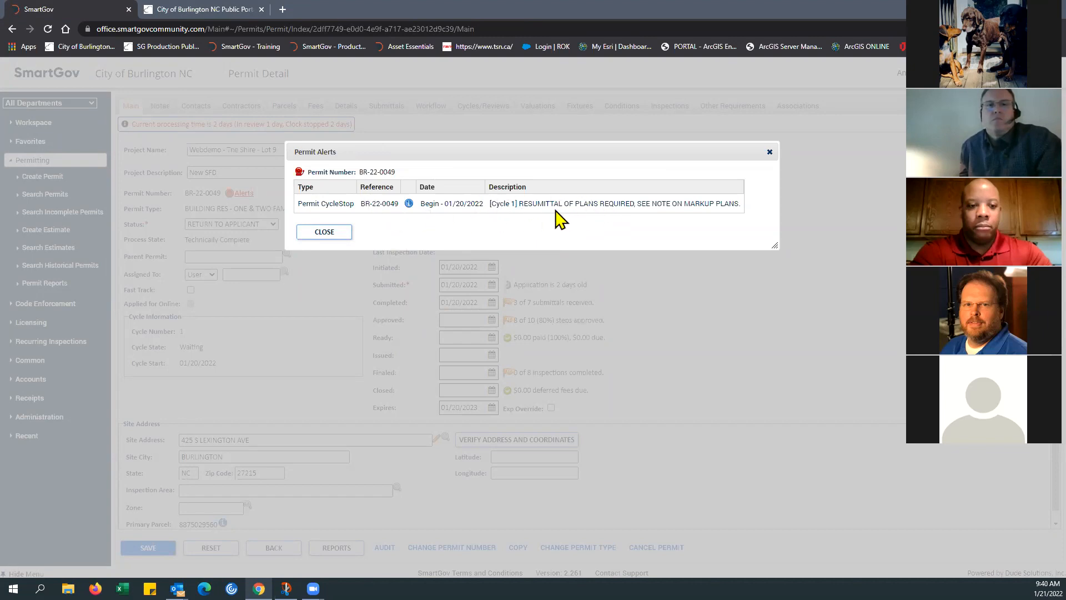
pyautogui.click(325, 232)
# Step: Delete the Owner's Affidavit, Certificate of Appropriateness, Environmental Health Septic Certificate and Proof of Insurance from the permit's submittals and save
pyautogui.click(387, 109)
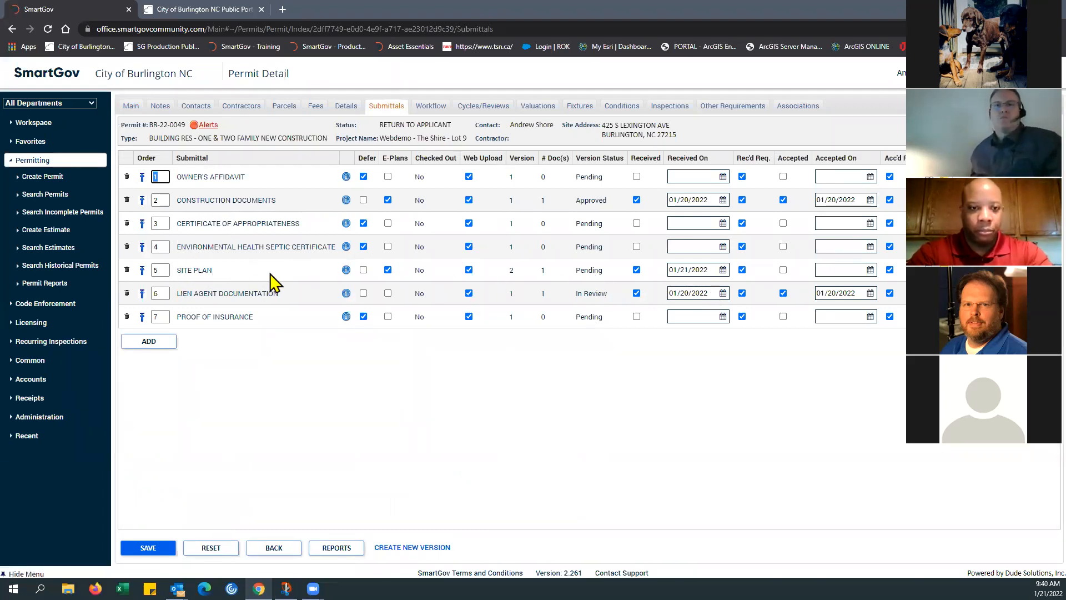
pyautogui.click(127, 318)
pyautogui.click(127, 246)
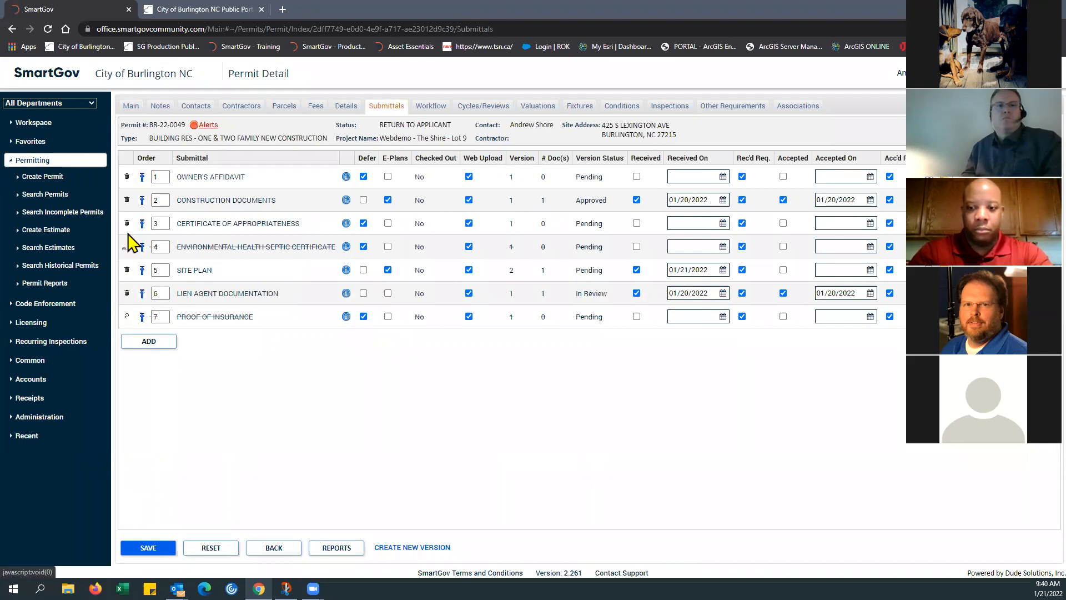
pyautogui.click(126, 224)
pyautogui.click(127, 176)
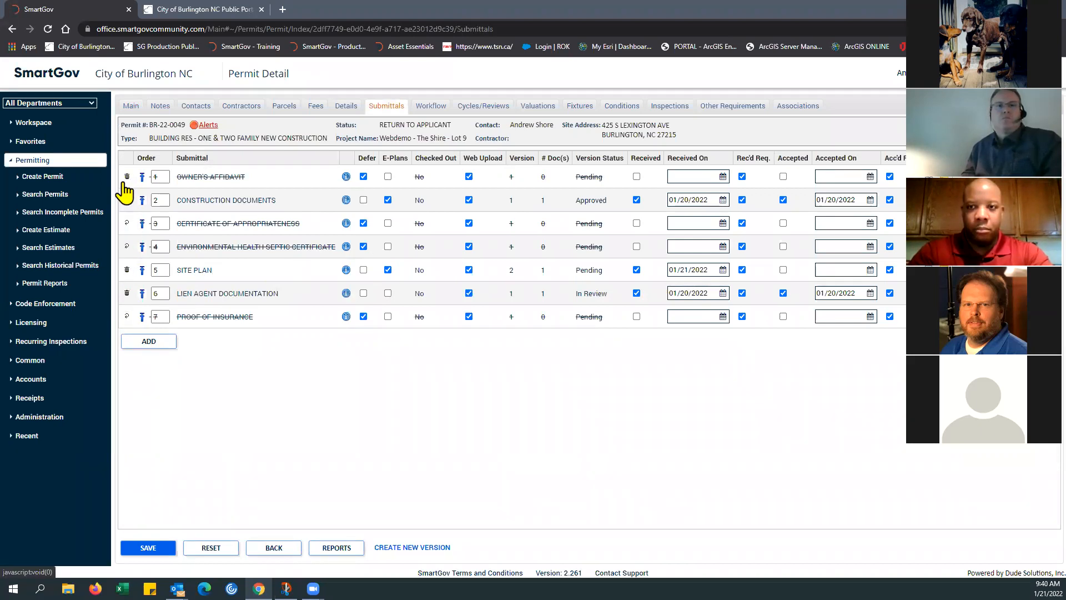
pyautogui.click(144, 547)
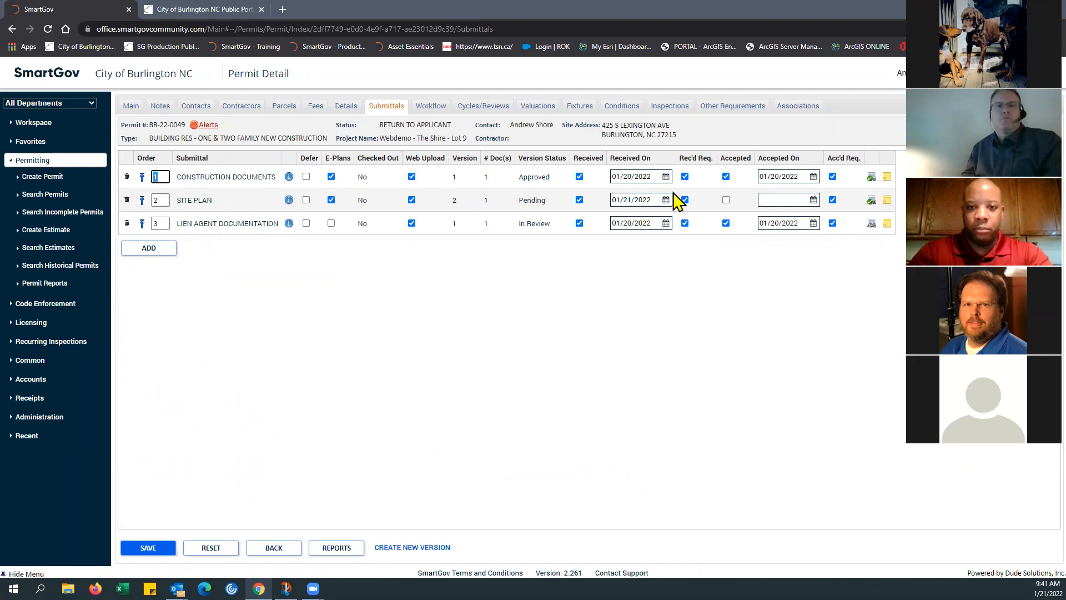
# Step: Mark version 2 of the Site Plan submittal as accepted and save the submittals
pyautogui.click(725, 199)
pyautogui.click(153, 548)
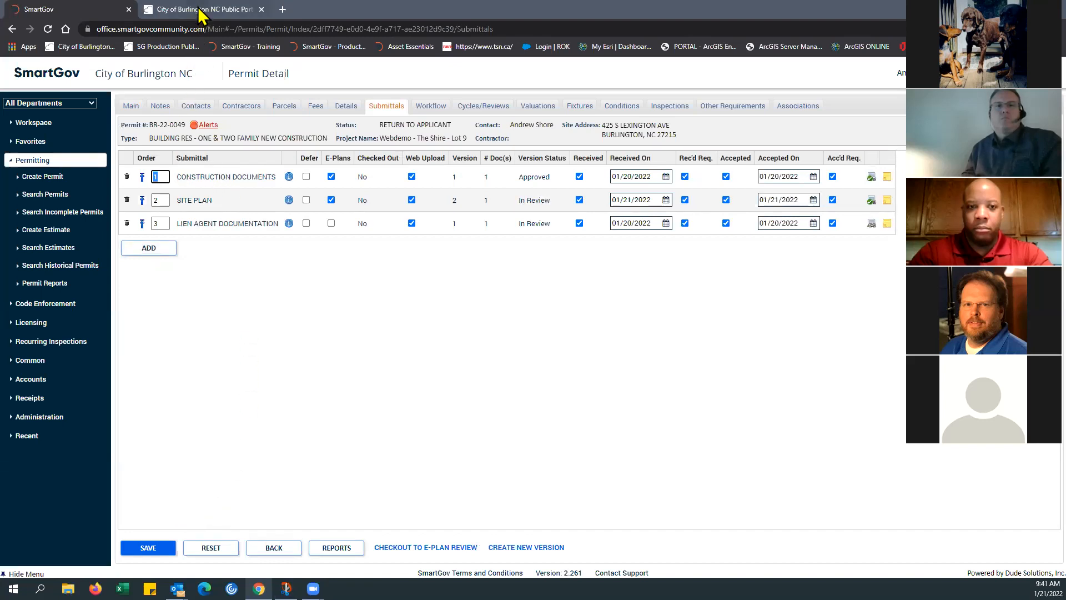
# Step: Receive the response for review cycle 1 and start a new cycle with the status REVISIONS RECEIVED
pyautogui.click(433, 106)
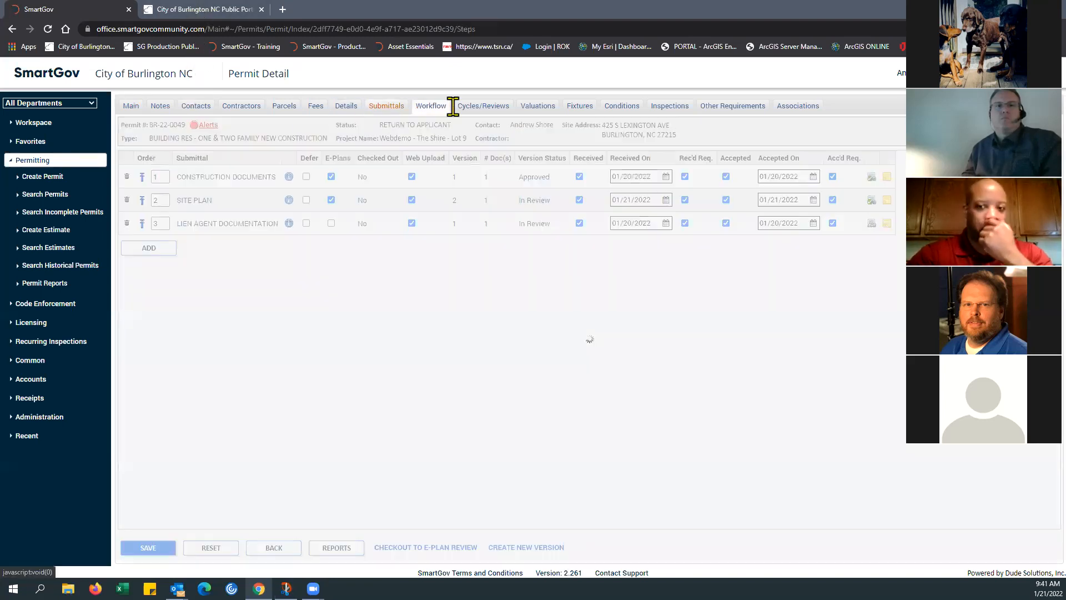
pyautogui.click(468, 107)
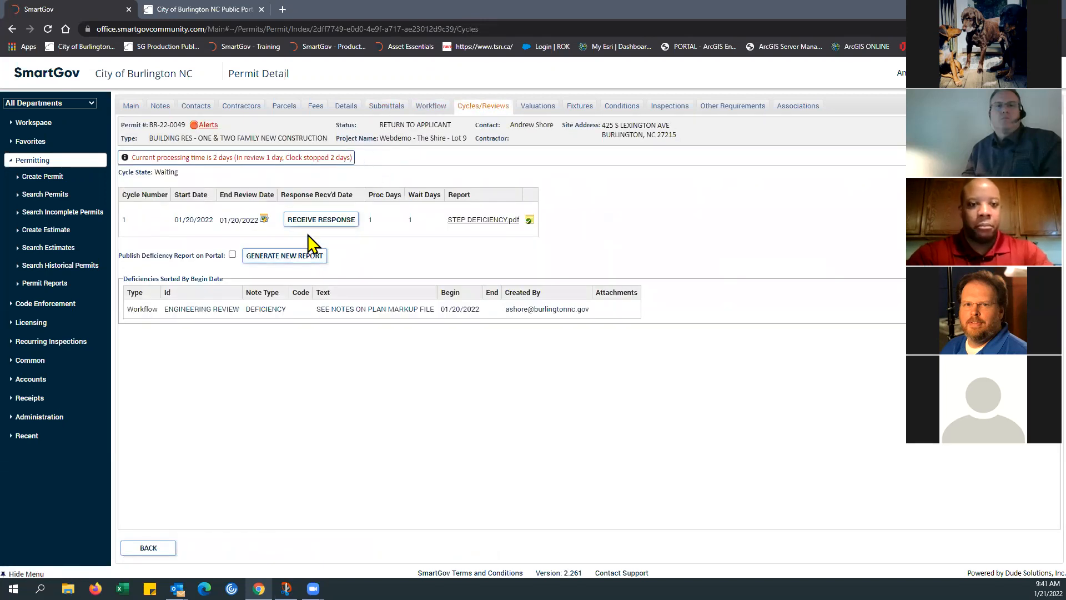
pyautogui.click(322, 220)
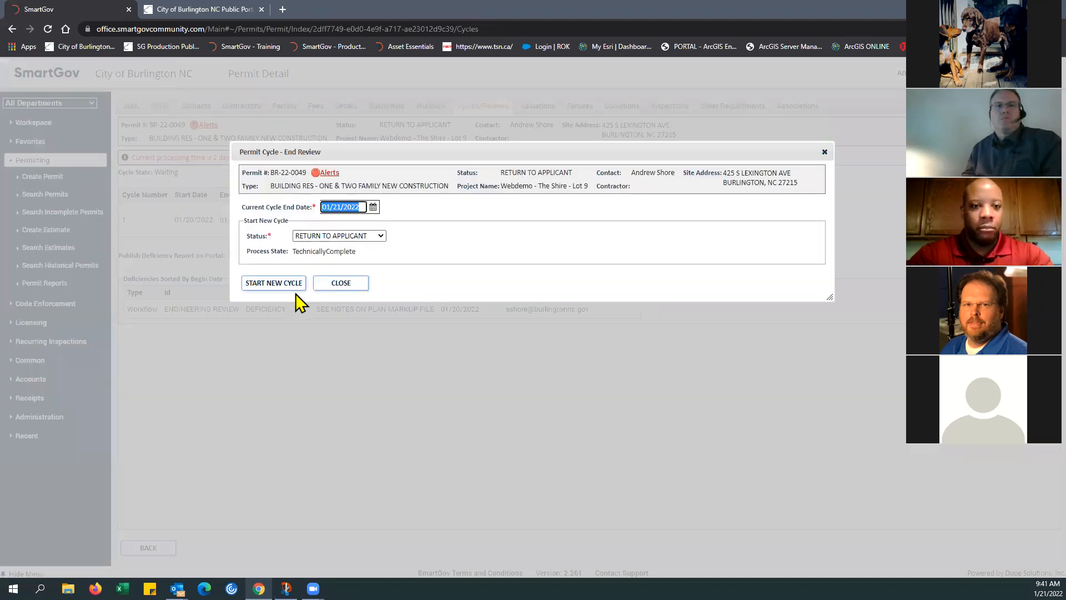
pyautogui.click(383, 237)
pyautogui.click(349, 272)
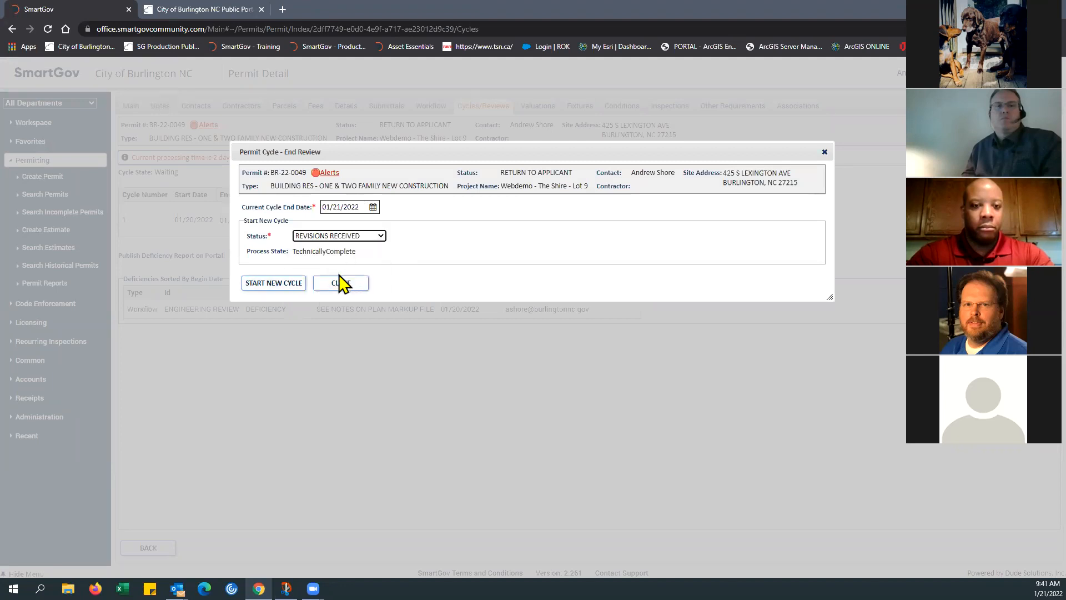
pyautogui.click(260, 285)
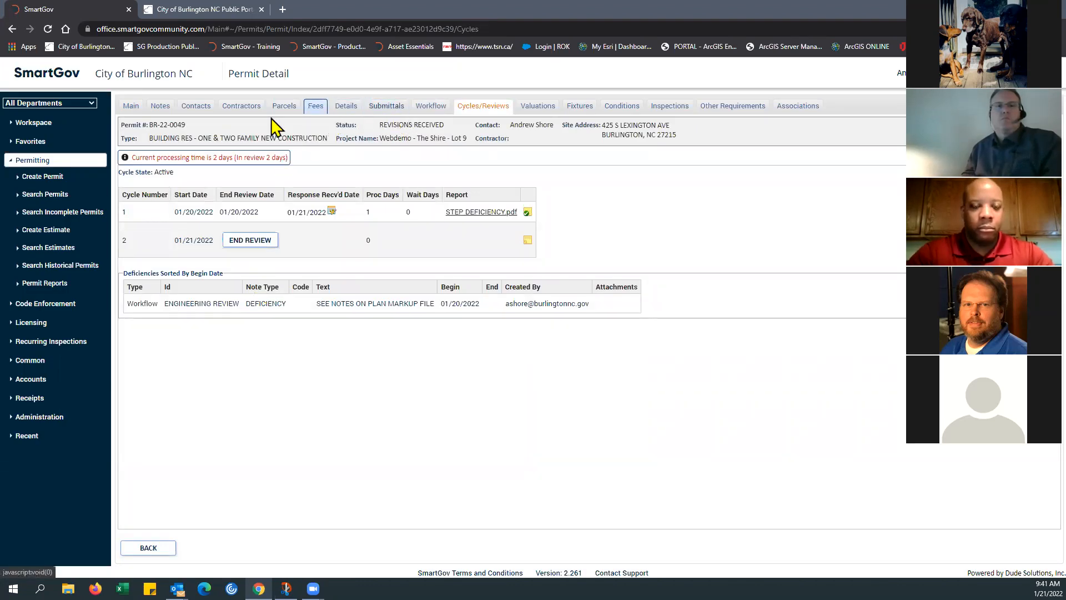
# Step: Check the permit's main details, switch to the Burlington public portal and refresh the application page to check its current status
pyautogui.click(133, 109)
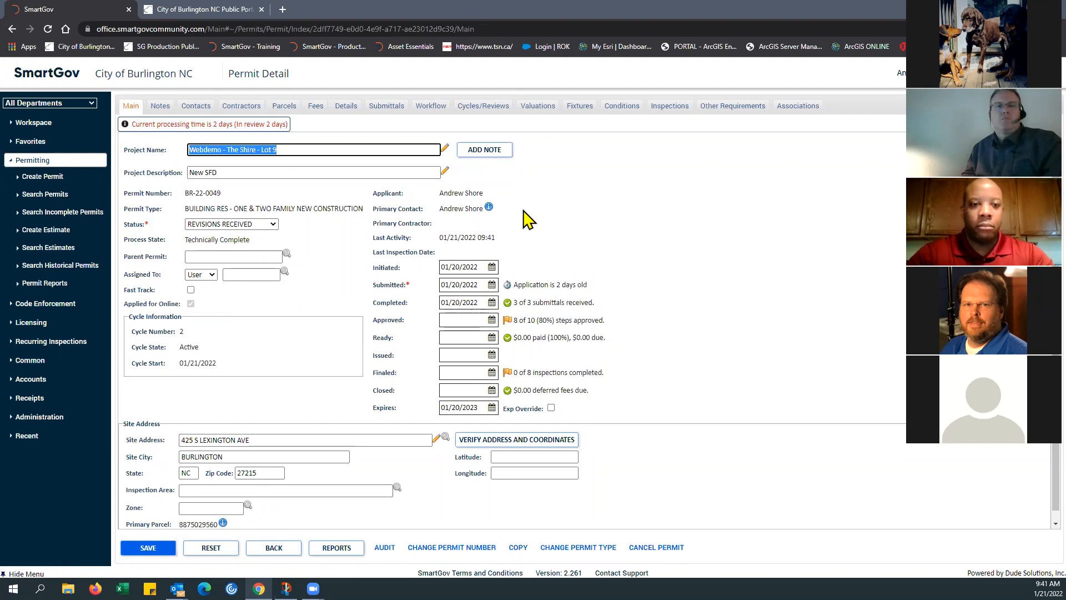
pyautogui.click(225, 11)
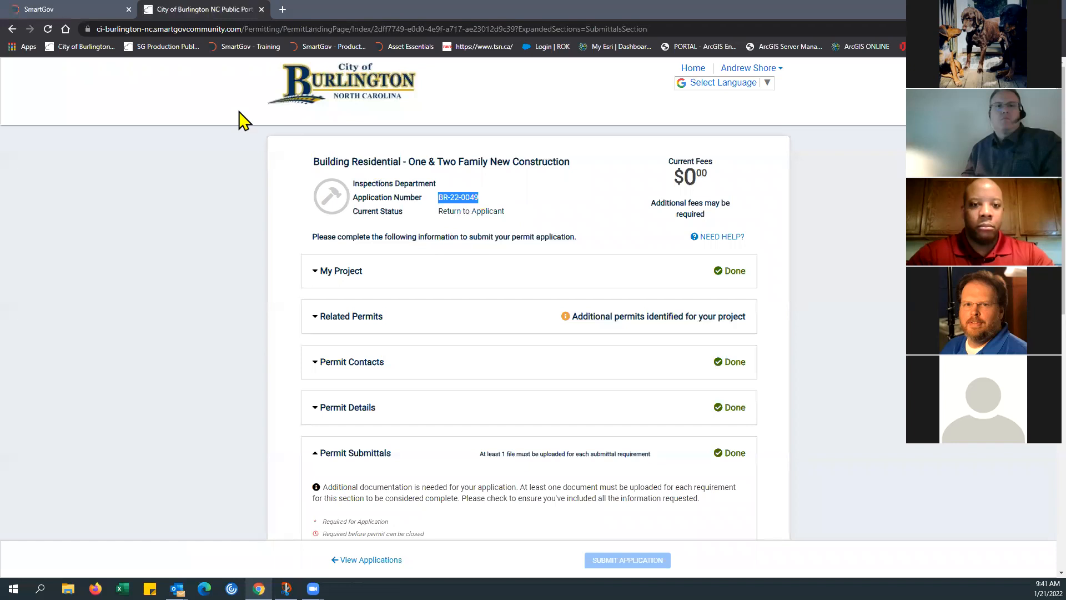
pyautogui.click(46, 29)
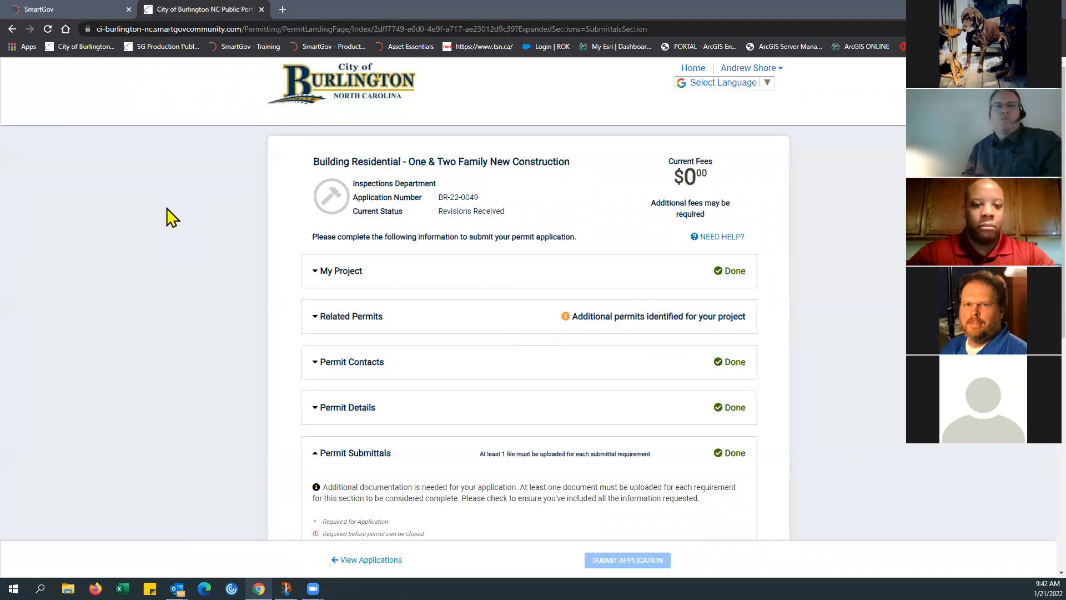
pyautogui.click(65, 13)
pyautogui.click(191, 15)
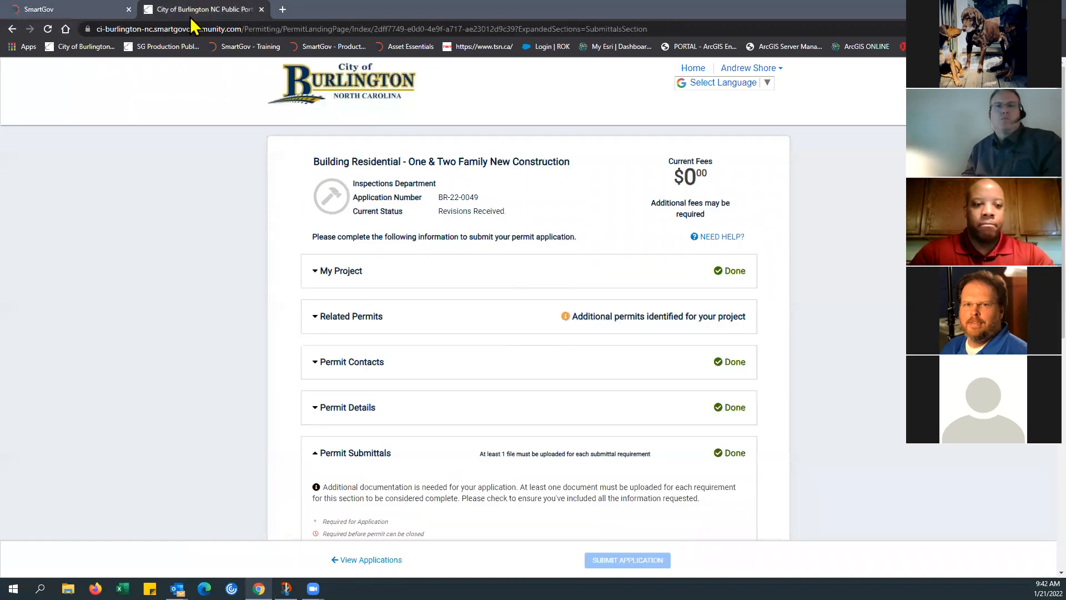
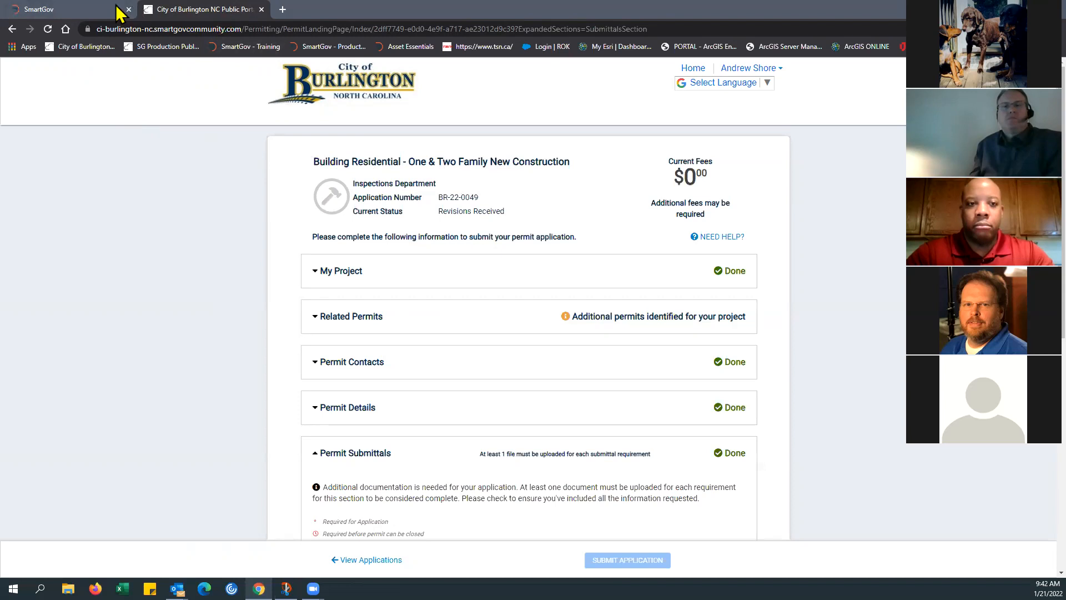
# Step: Check the permit's main details in SmartGov, return to the public portal and open the My Applications list
pyautogui.click(95, 11)
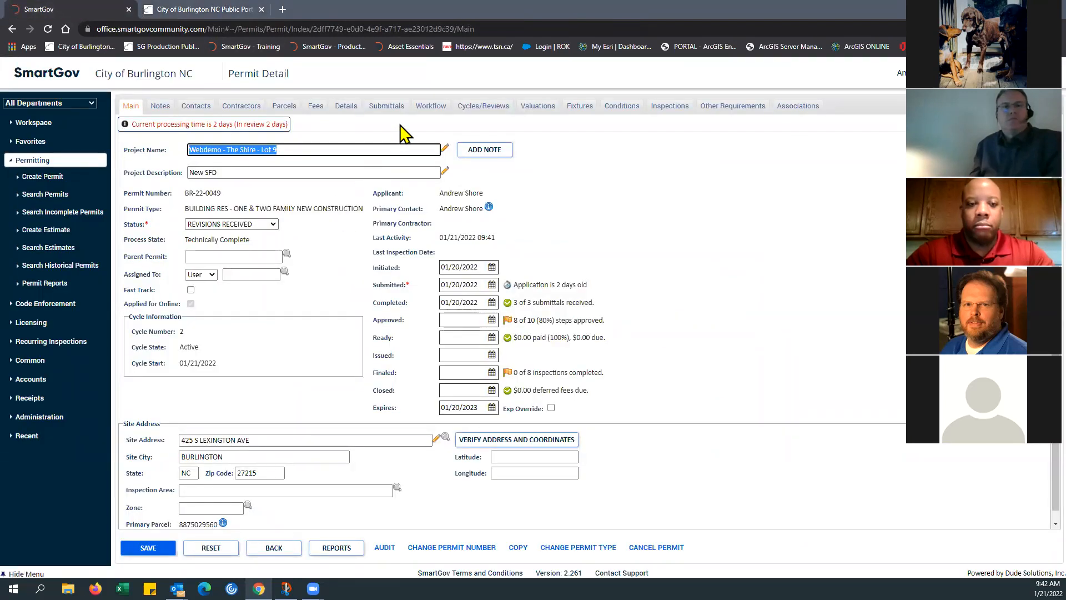
pyautogui.click(220, 17)
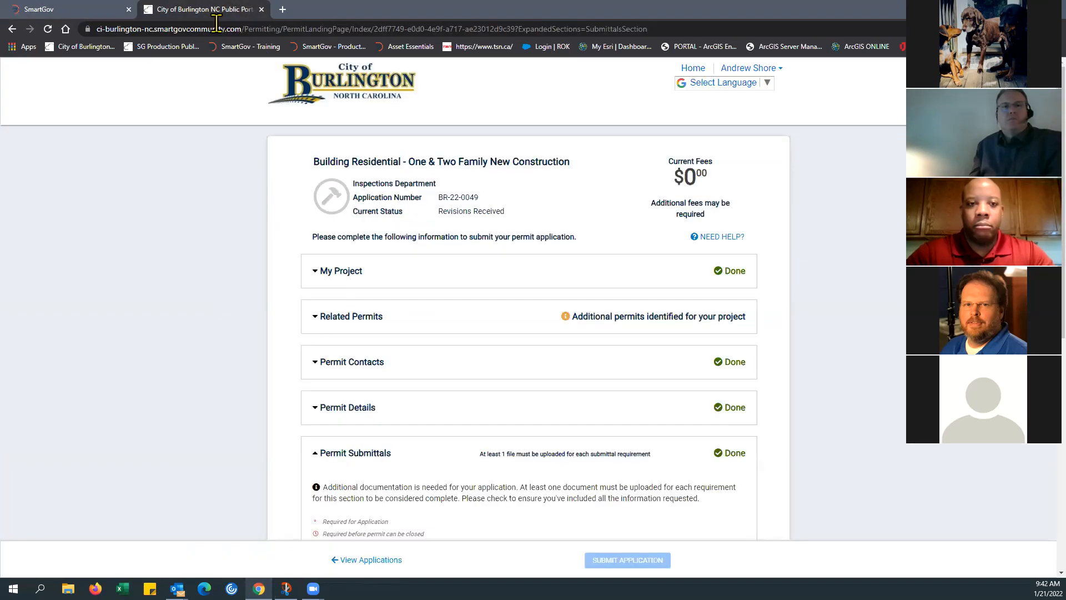
pyautogui.click(692, 68)
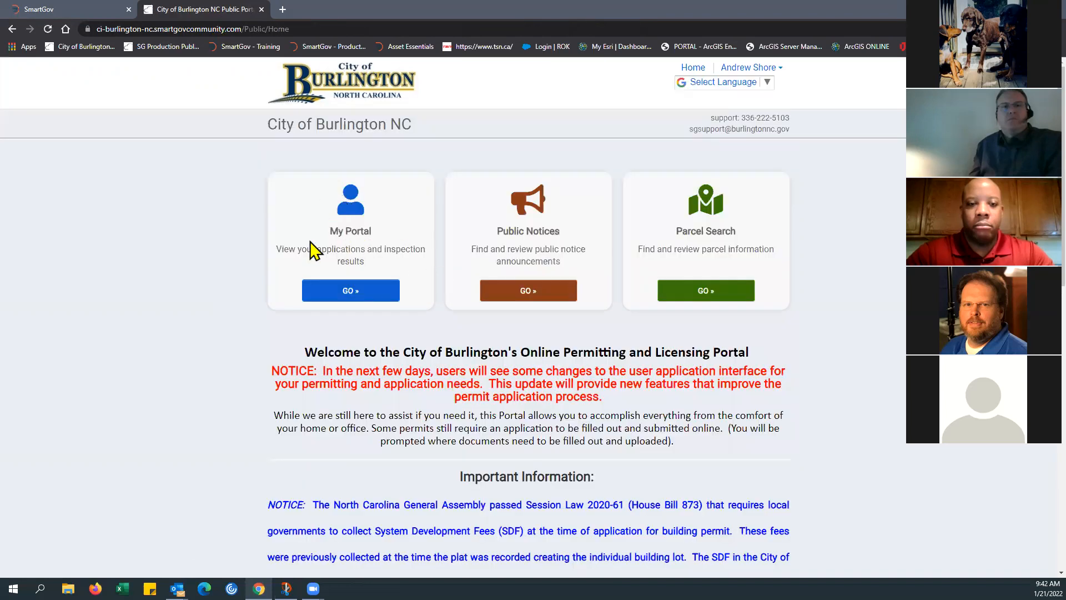
pyautogui.click(349, 293)
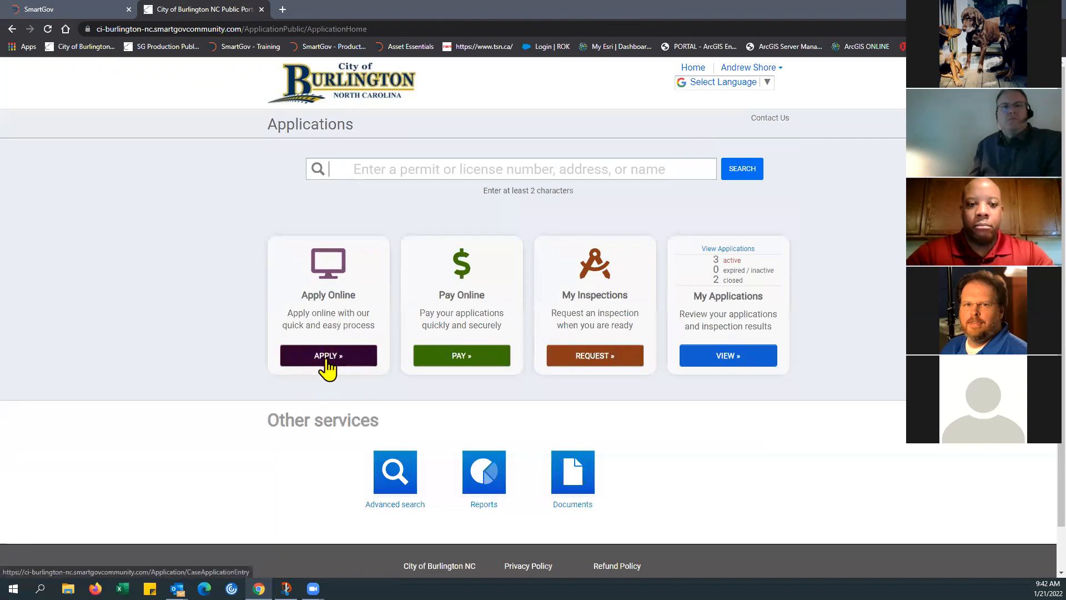
pyautogui.click(733, 358)
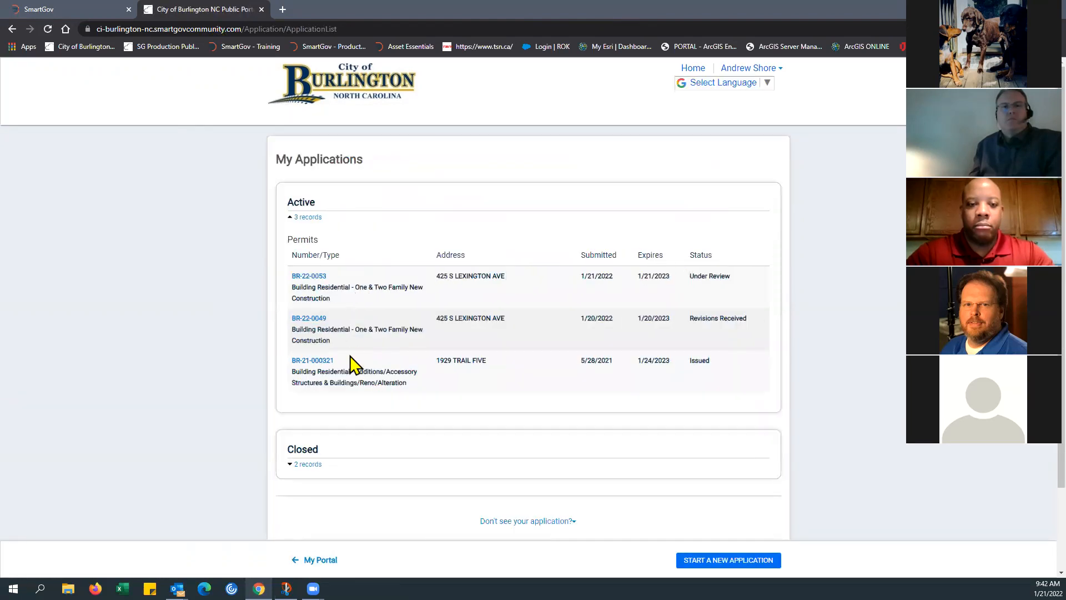
# Step: Open the portal's inspection request form and examine its application and inspection type choices
pyautogui.click(688, 71)
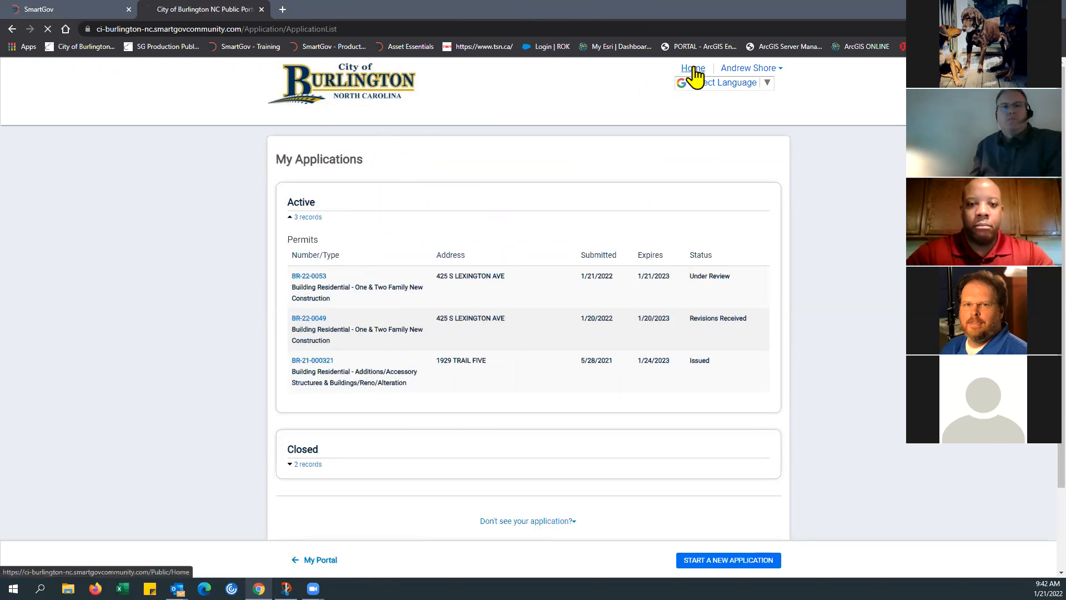
pyautogui.click(358, 296)
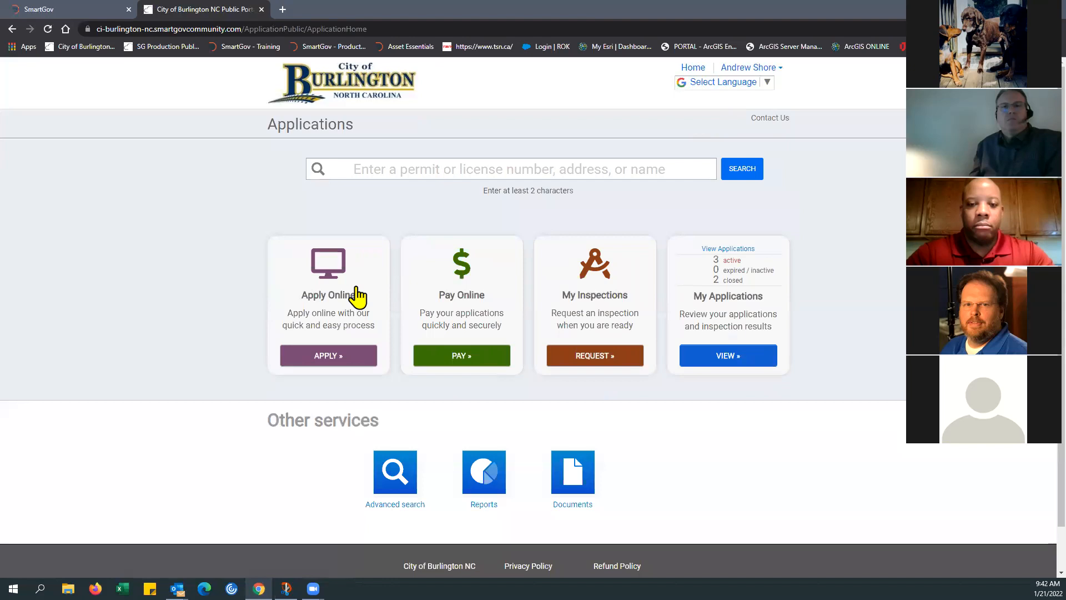
pyautogui.click(597, 364)
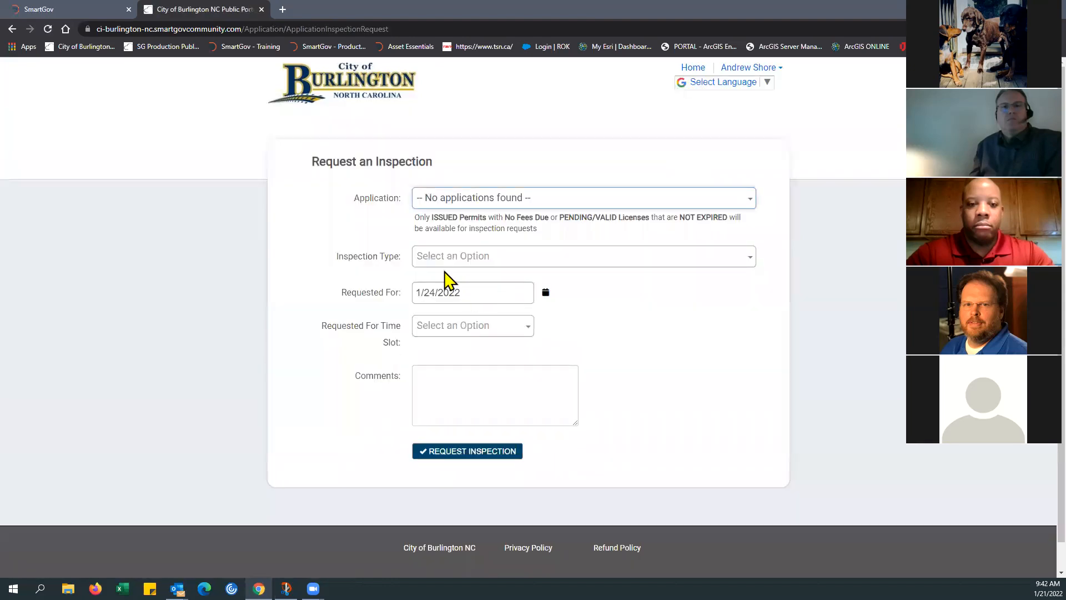
pyautogui.click(615, 204)
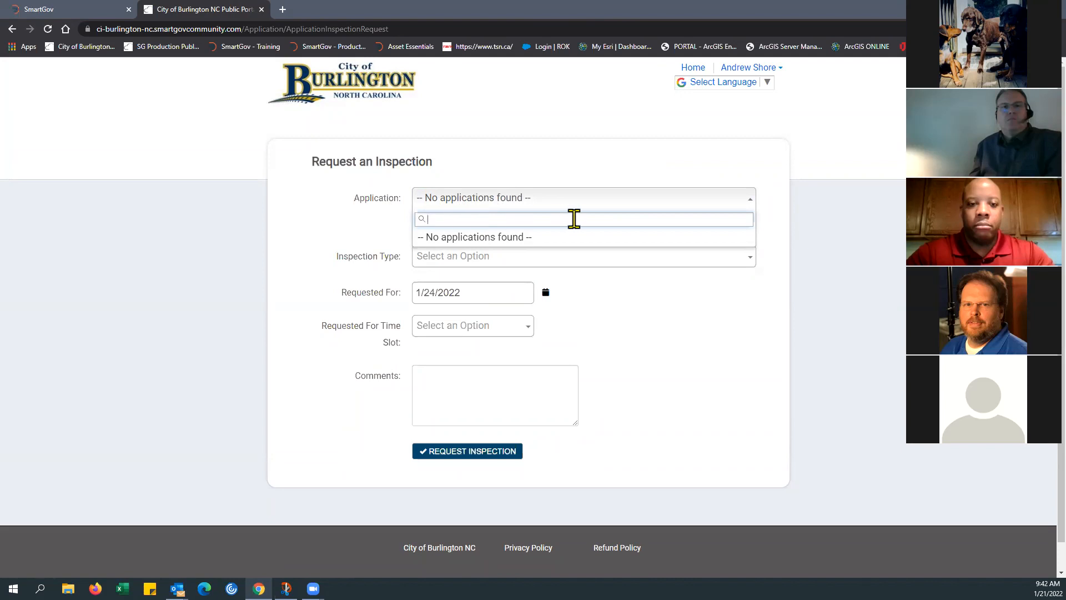
pyautogui.click(543, 265)
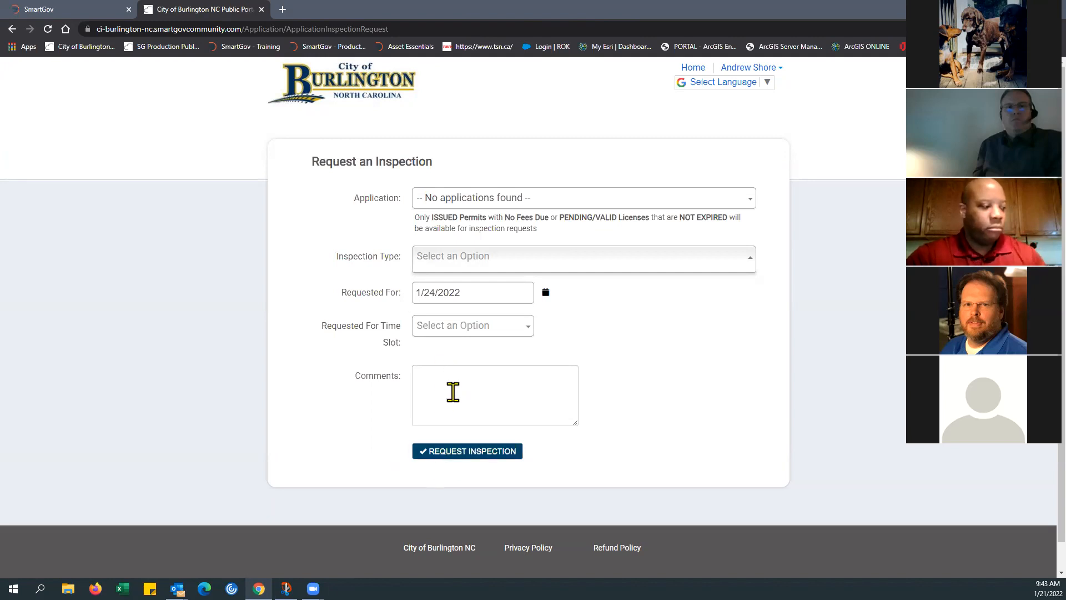
# Step: Open the issued Additions/Accessory Structures permit from My Applications and review its required inspections and their statuses
pyautogui.click(342, 86)
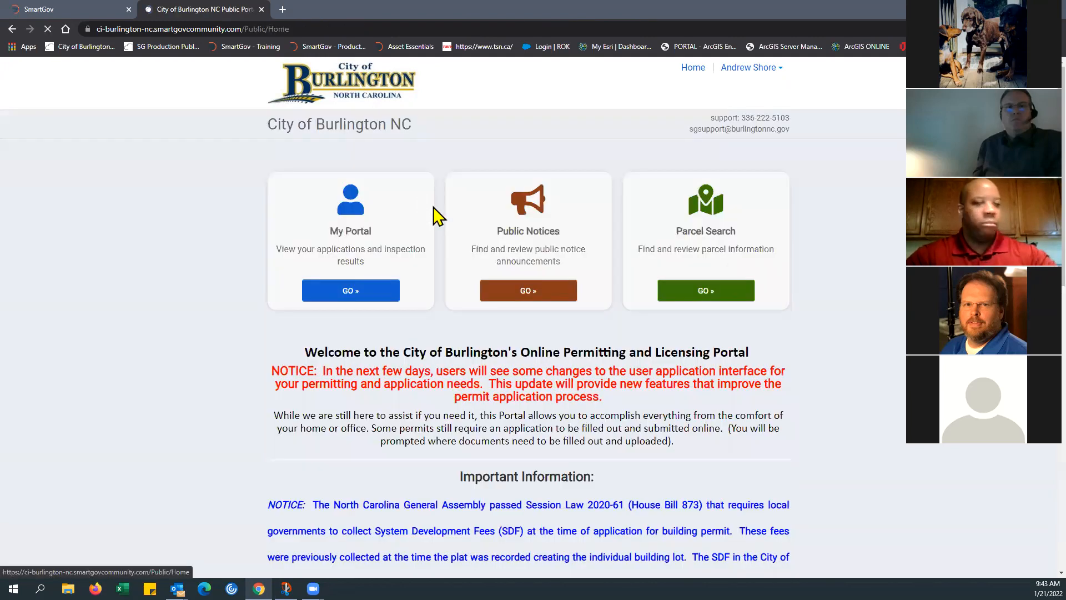
pyautogui.click(360, 286)
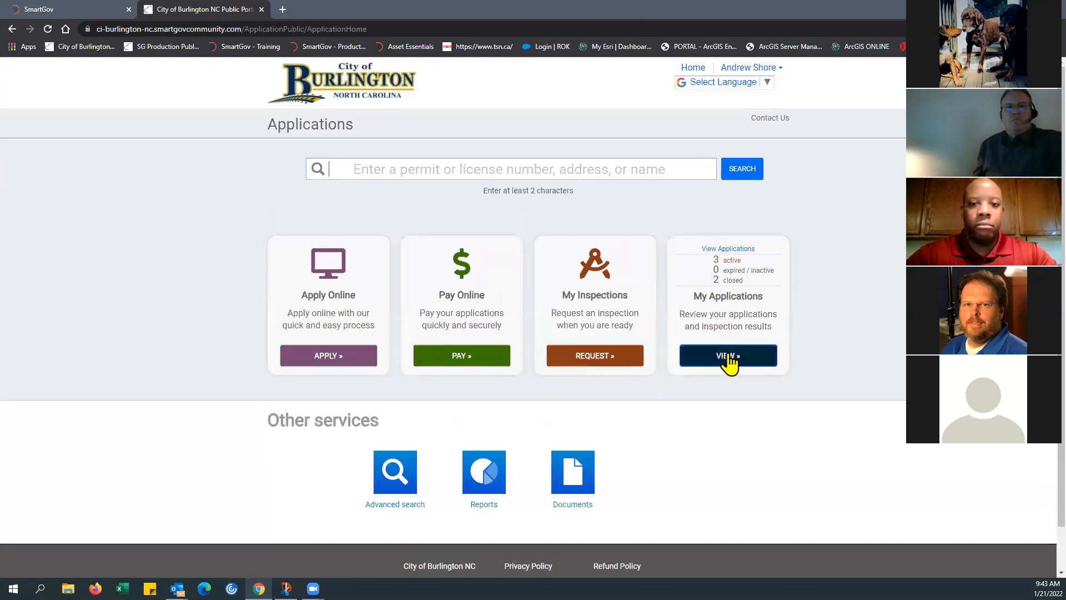
pyautogui.click(729, 362)
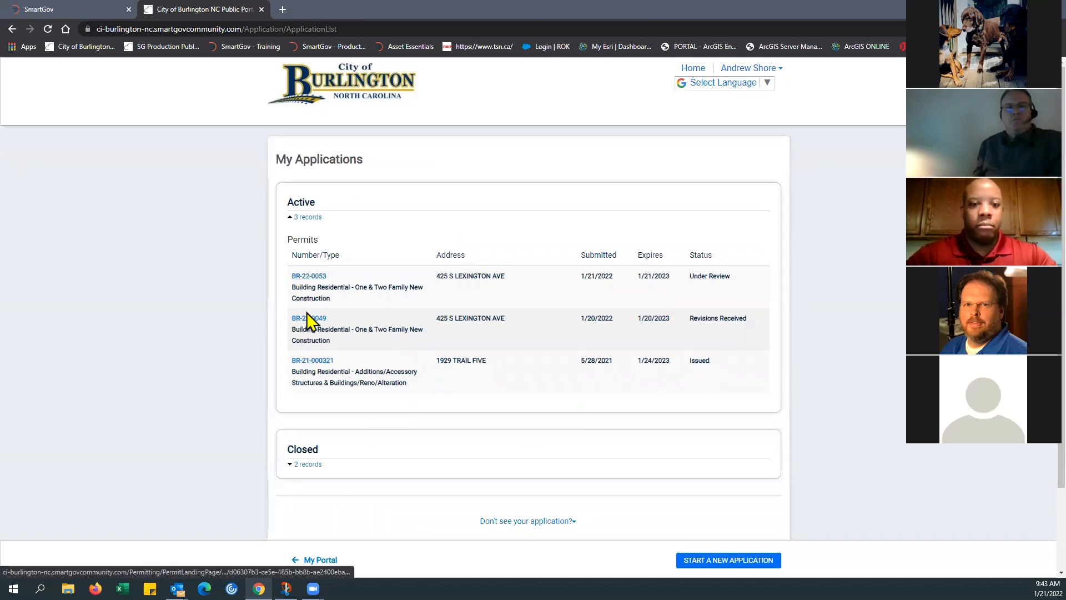
pyautogui.click(312, 362)
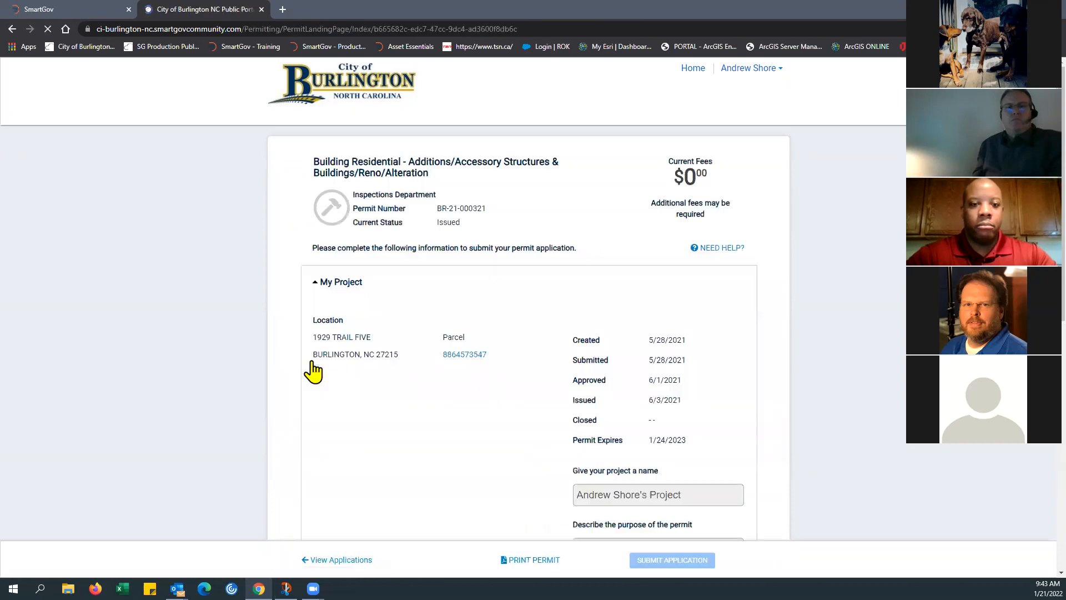
pyautogui.scroll(-3, 491, 321)
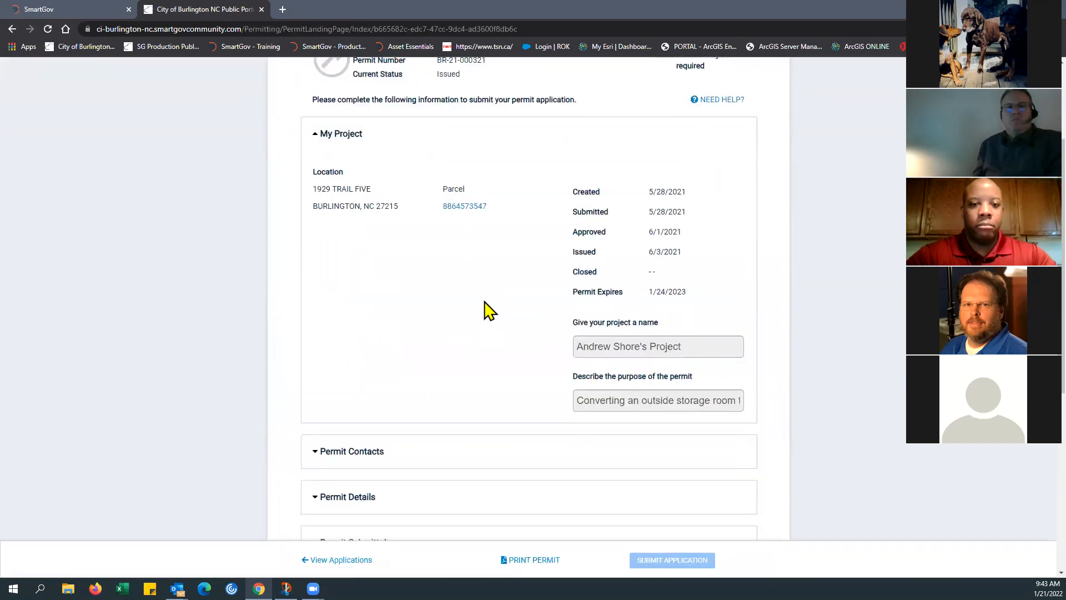
pyautogui.scroll(2, 480, 307)
pyautogui.scroll(-10, 480, 309)
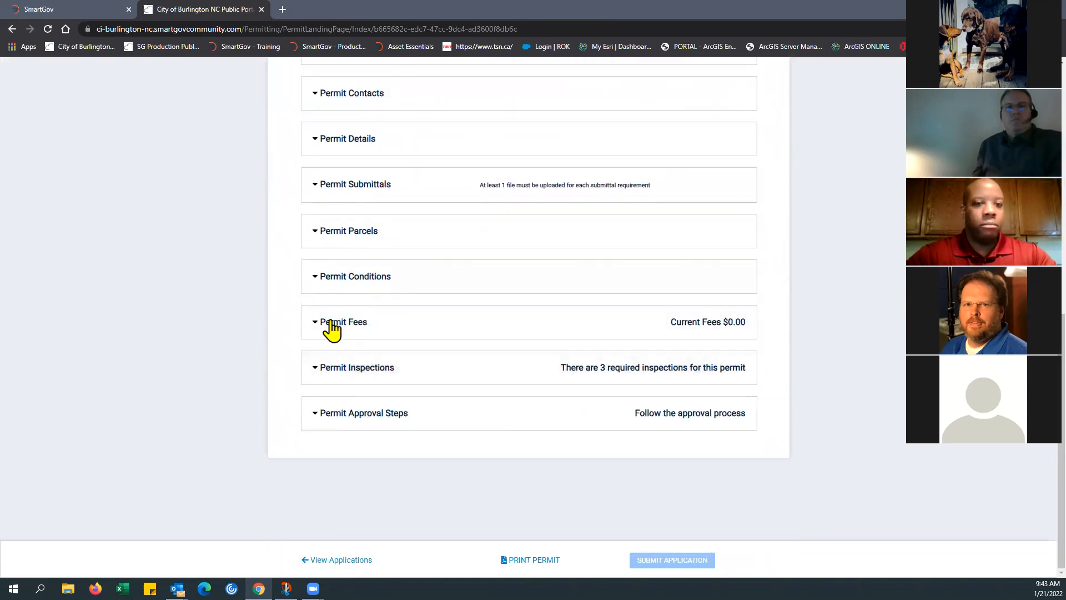
pyautogui.click(328, 375)
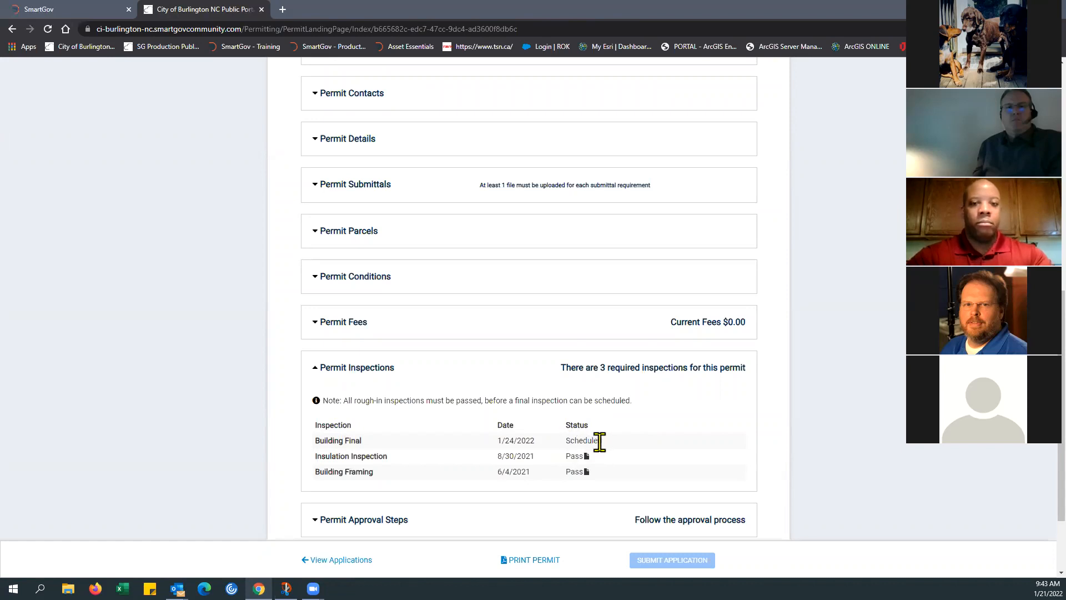
pyautogui.scroll(-2, 626, 422)
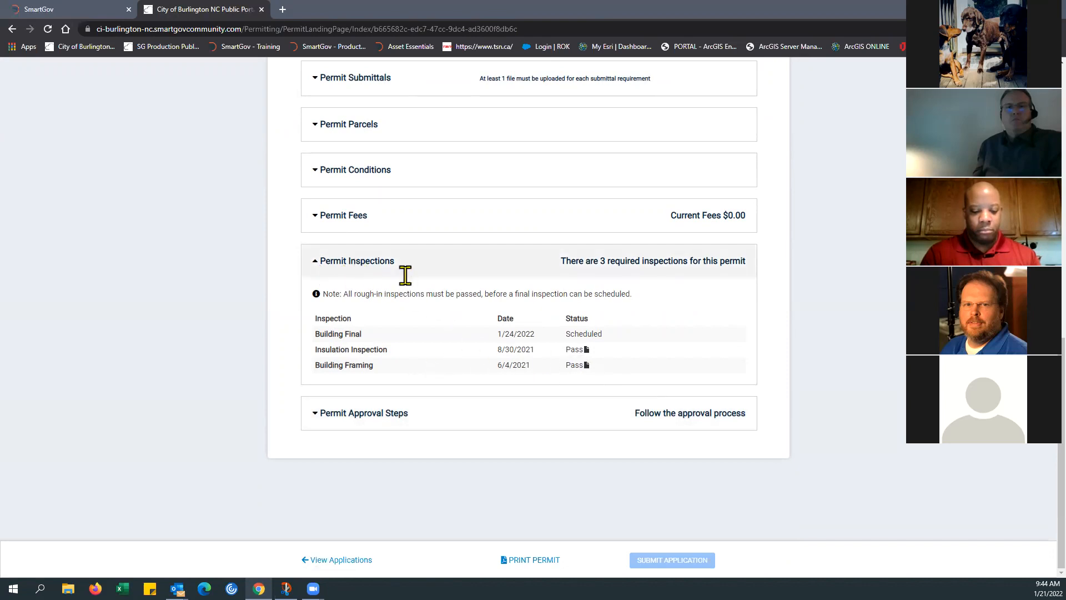
# Step: View the Building Framing and Insulation Inspection result reports, and check the sample inspection screenshot in Snip & Sketch before closing it
pyautogui.click(586, 366)
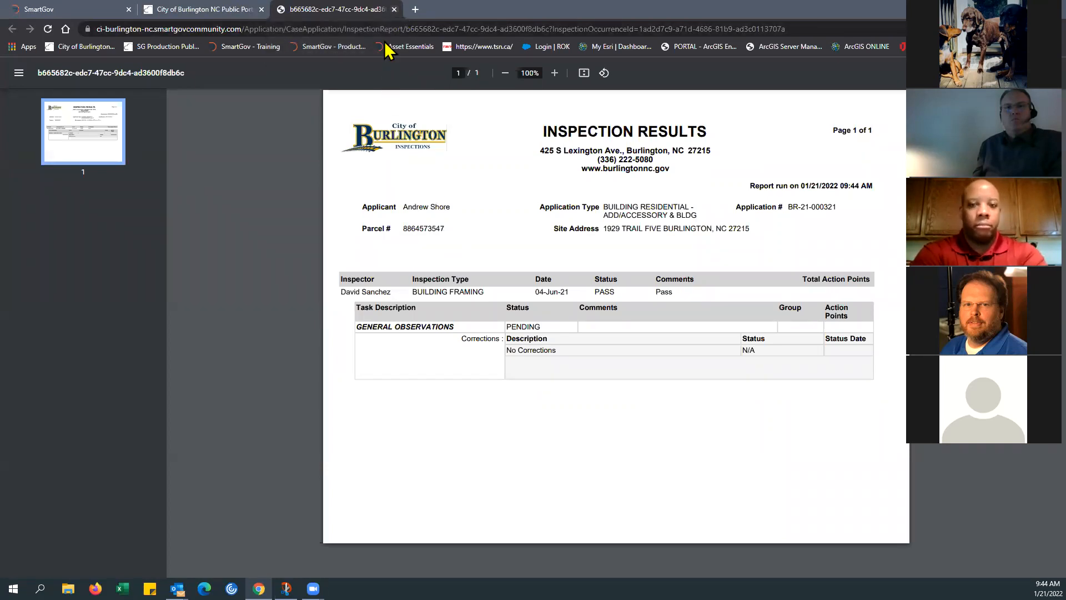
pyautogui.click(394, 9)
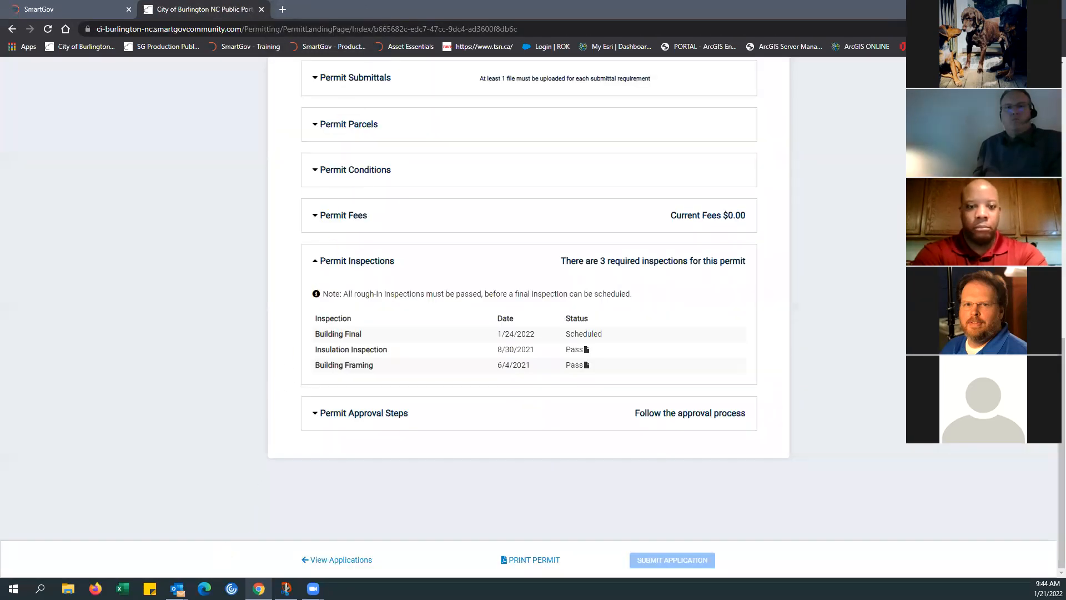
pyautogui.click(285, 588)
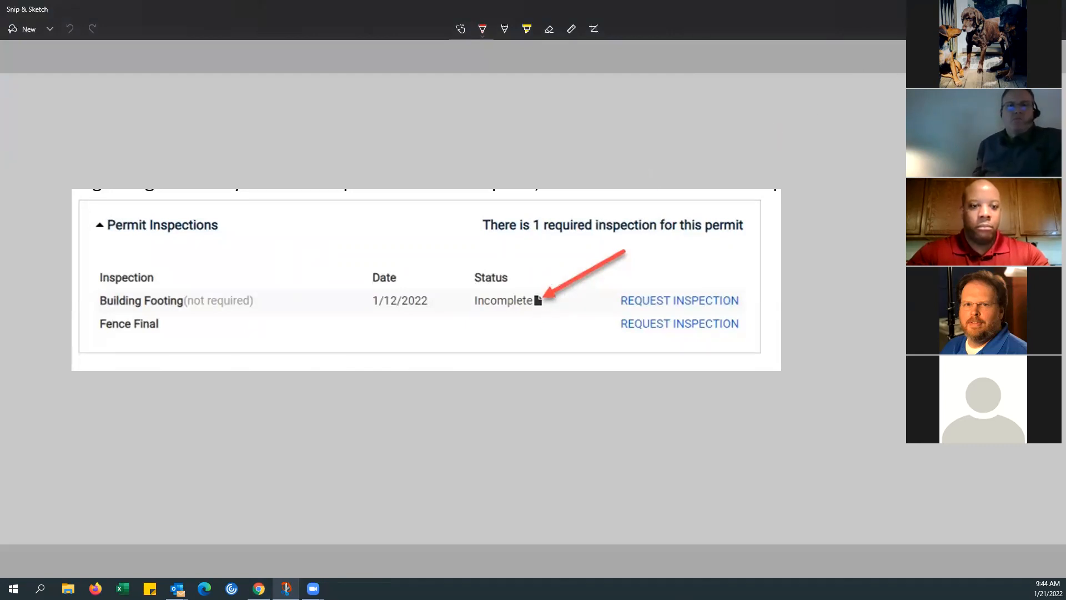
pyautogui.click(1055, 8)
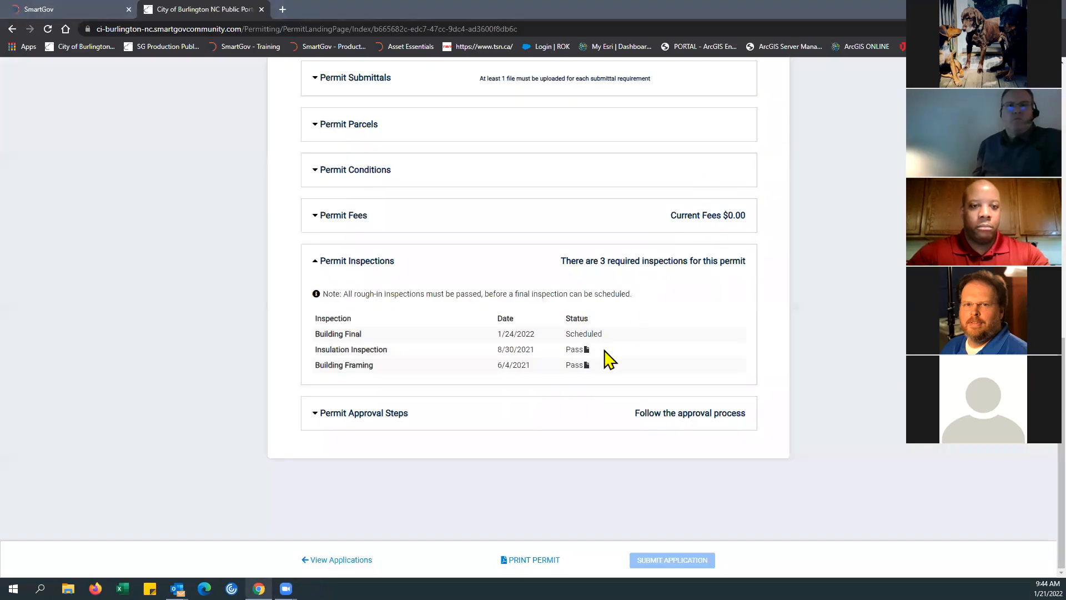
pyautogui.click(586, 349)
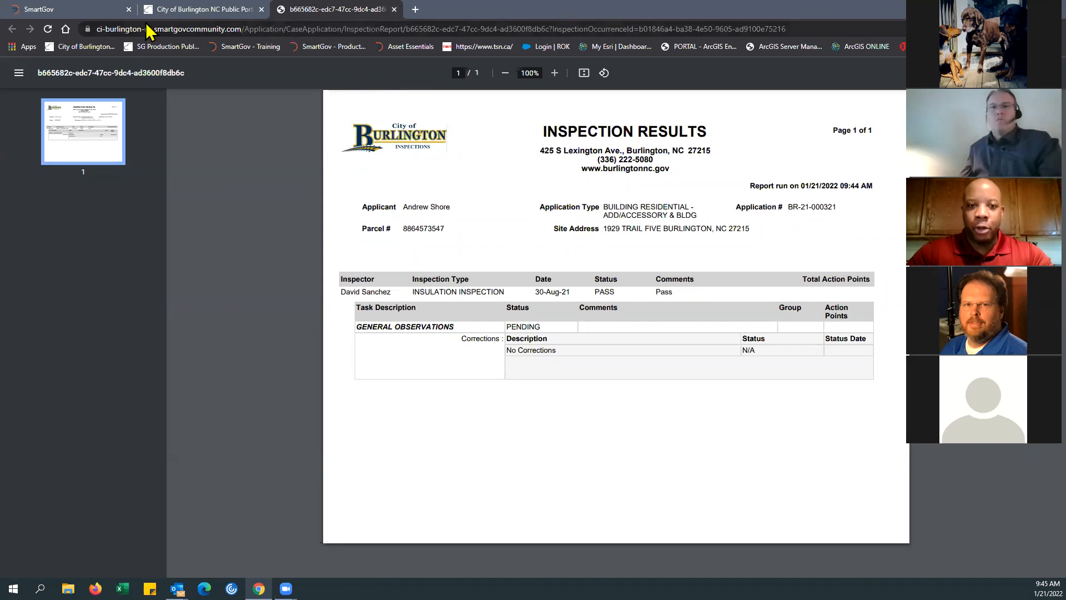
# Step: Switch to SmartGov, open the permit search in a new tab and move that tab out to a separate window
pyautogui.click(85, 11)
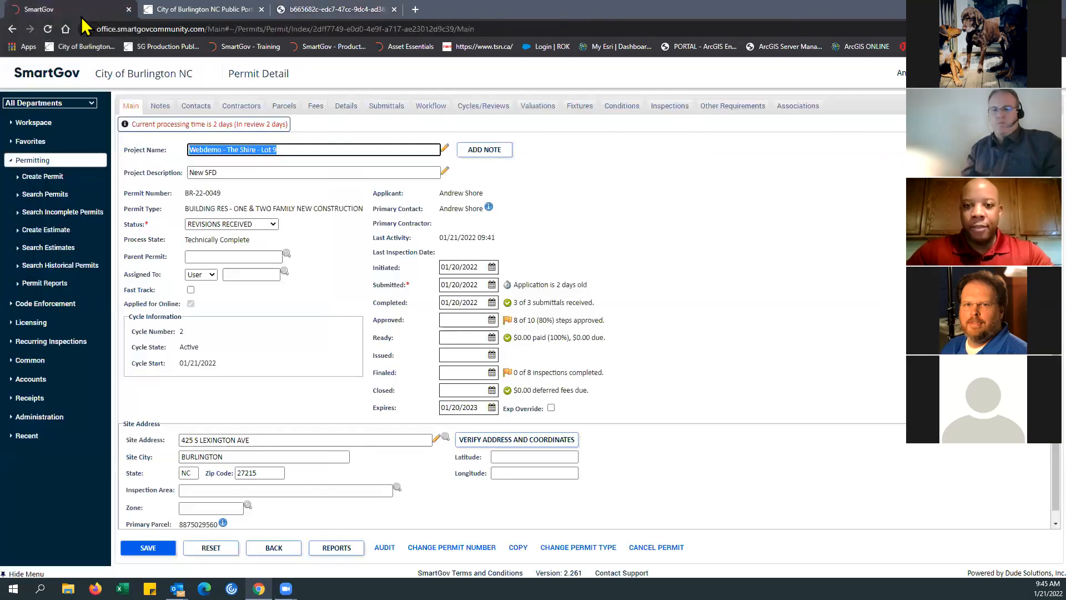
pyautogui.rightClick(50, 195)
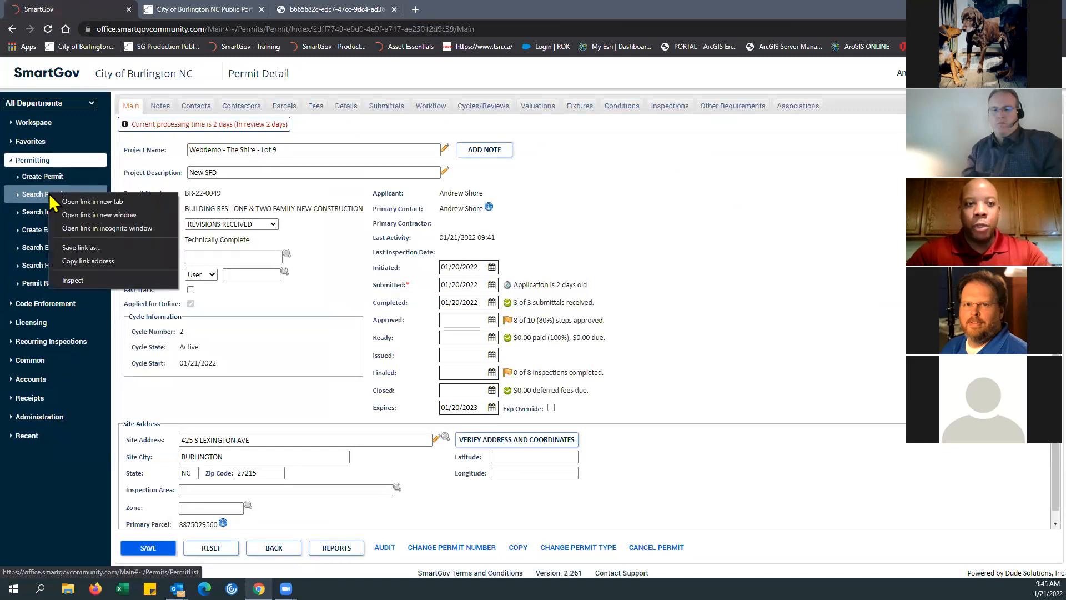
pyautogui.click(86, 203)
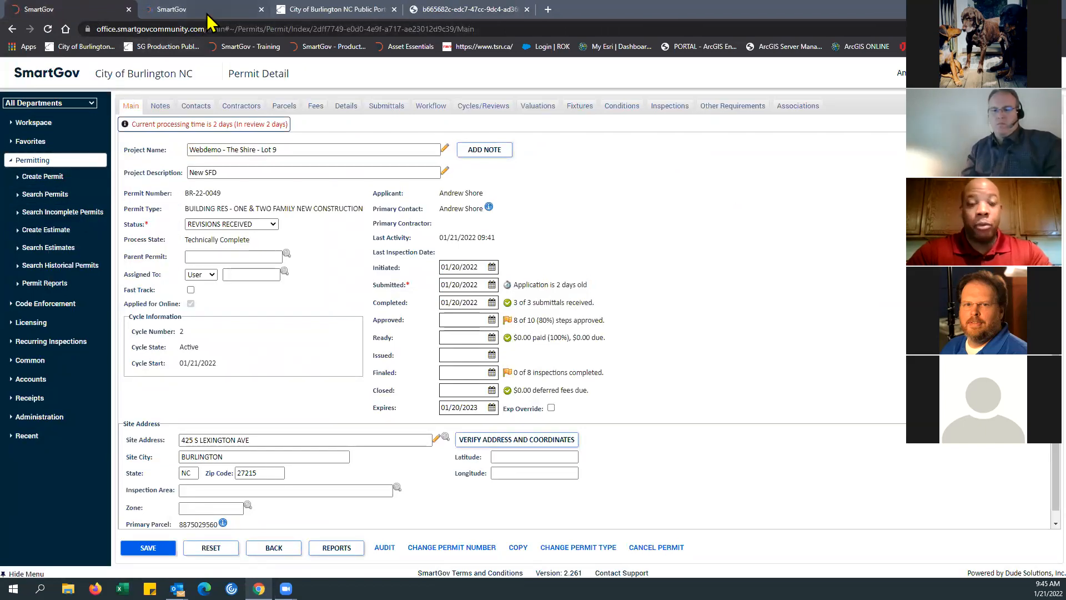
pyautogui.moveTo(211, 9); pyautogui.dragTo(0, 188)
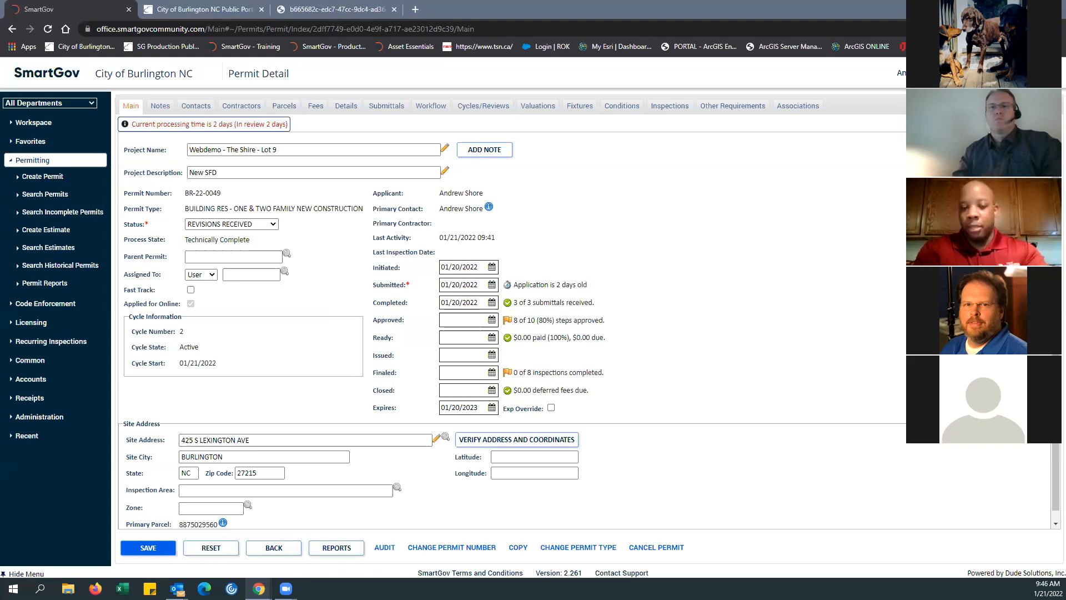
# Step: Return to the issued permit's inspections in the public portal and close the Insulation Inspection report
pyautogui.click(208, 10)
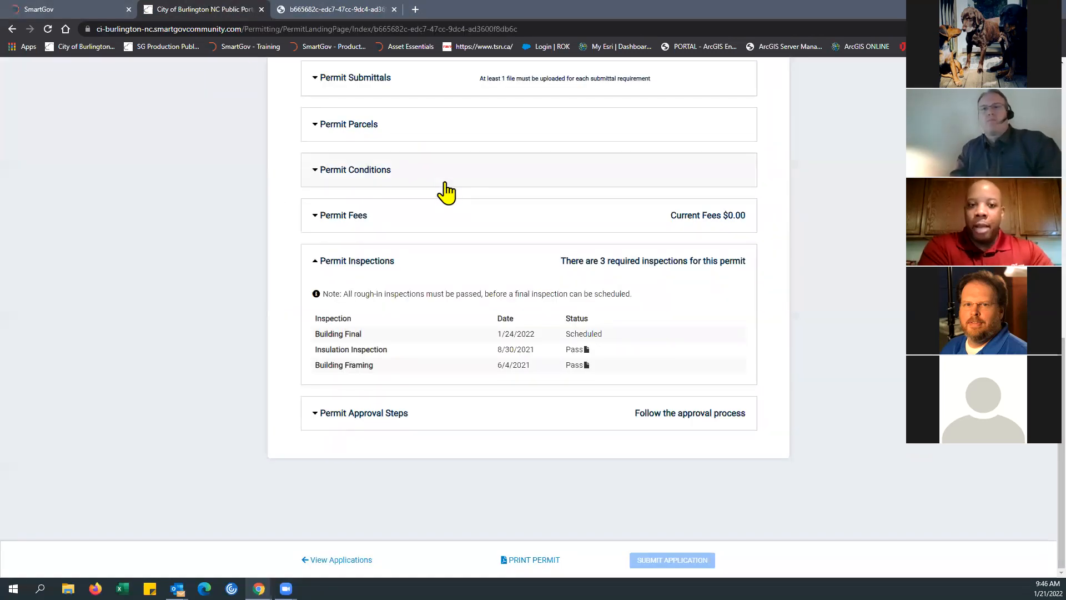
pyautogui.scroll(1, 446, 194)
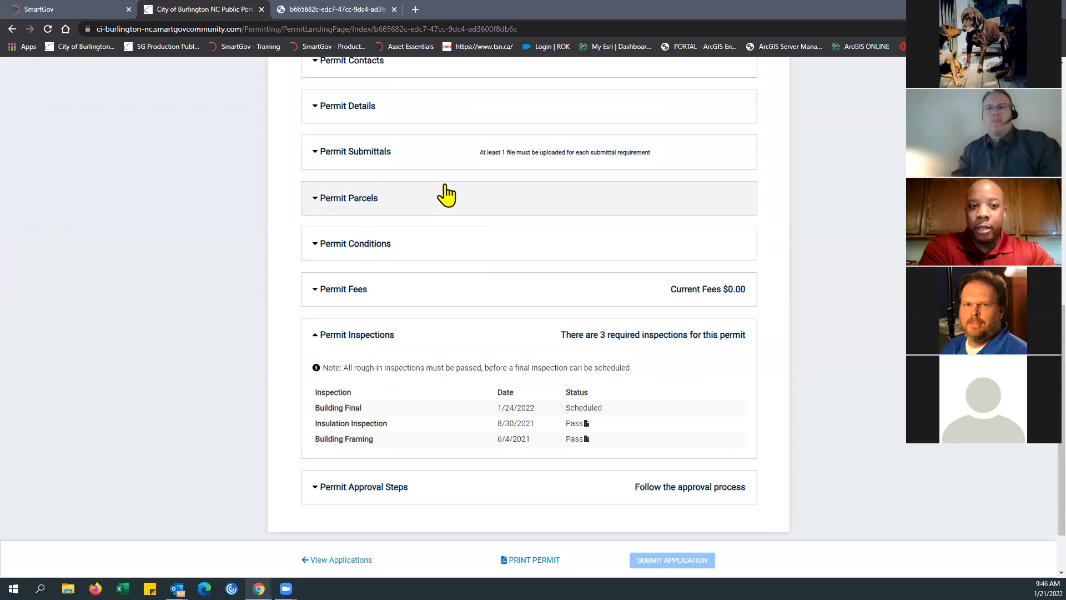
pyautogui.click(388, 11)
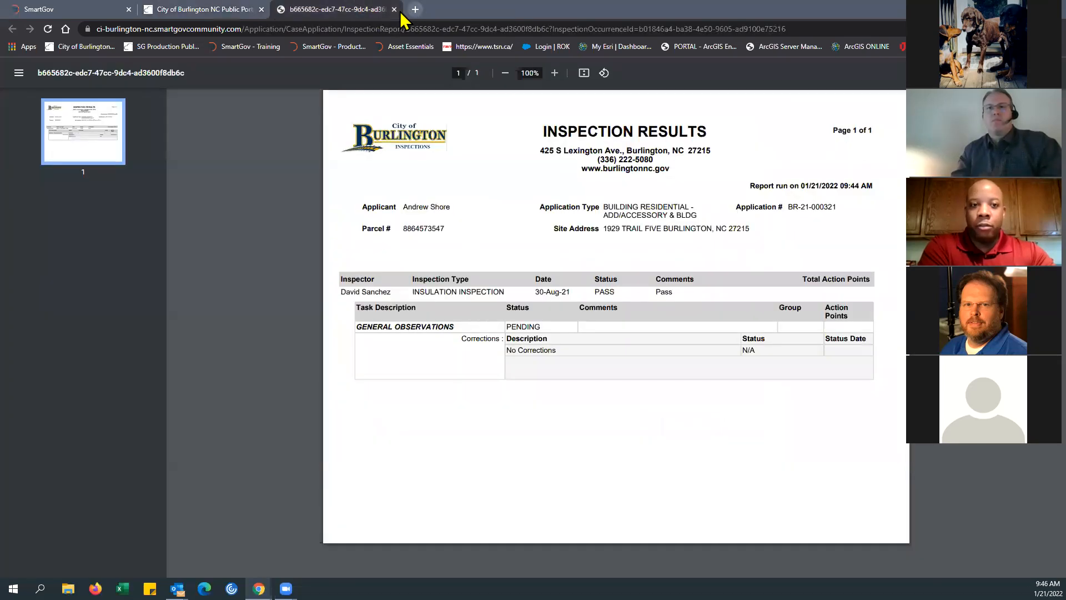
pyautogui.click(393, 9)
# Step: Collapse the permit's My Project section and reopen the My Applications list from the portal home page
pyautogui.scroll(10, 171, 269)
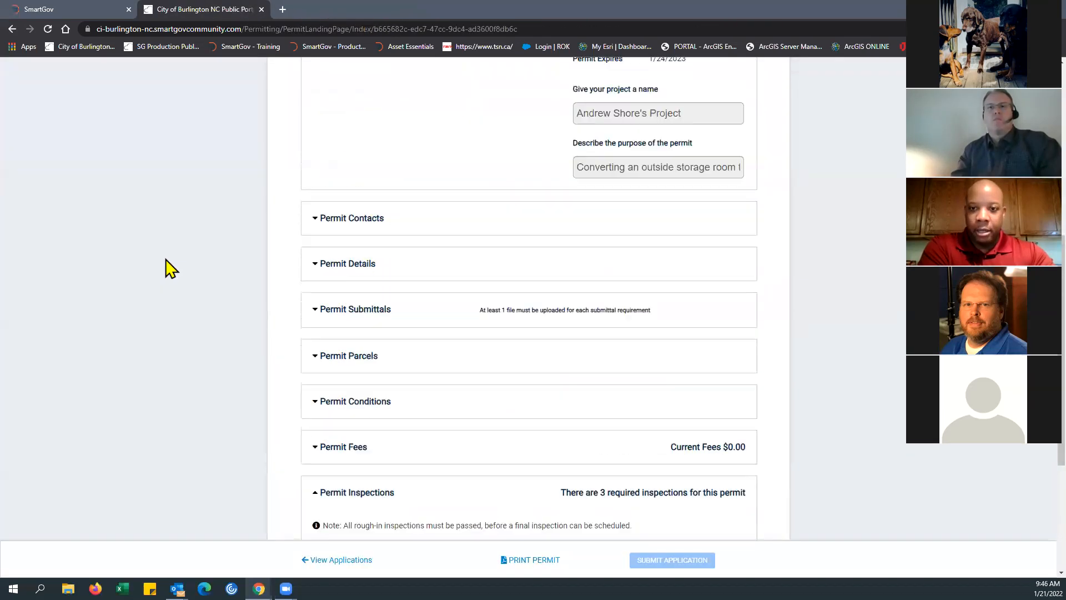
pyautogui.click(317, 263)
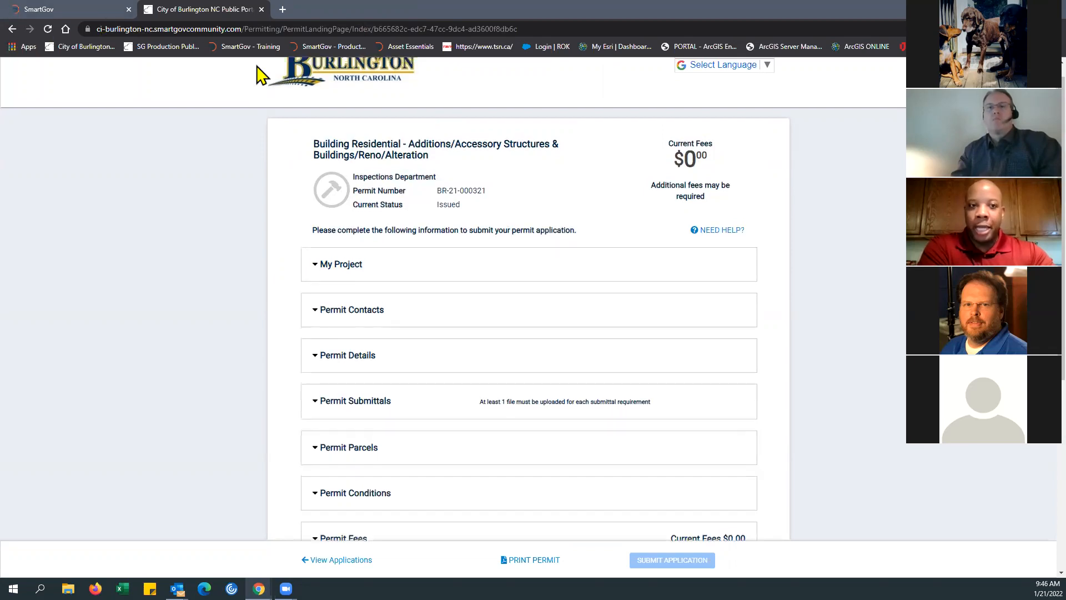
pyautogui.scroll(1, 262, 73)
pyautogui.click(694, 71)
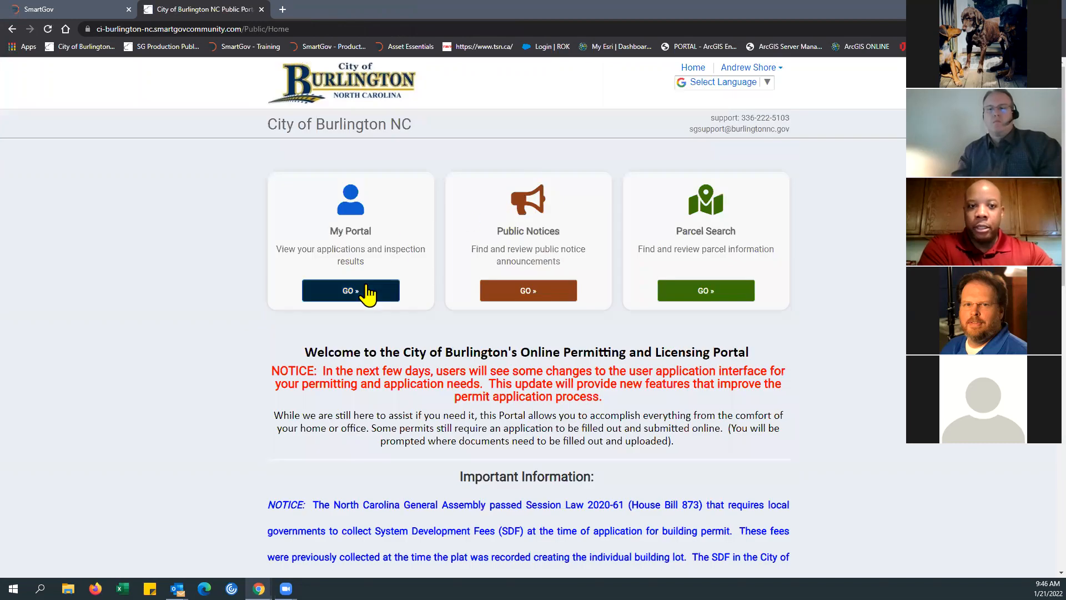
pyautogui.click(369, 291)
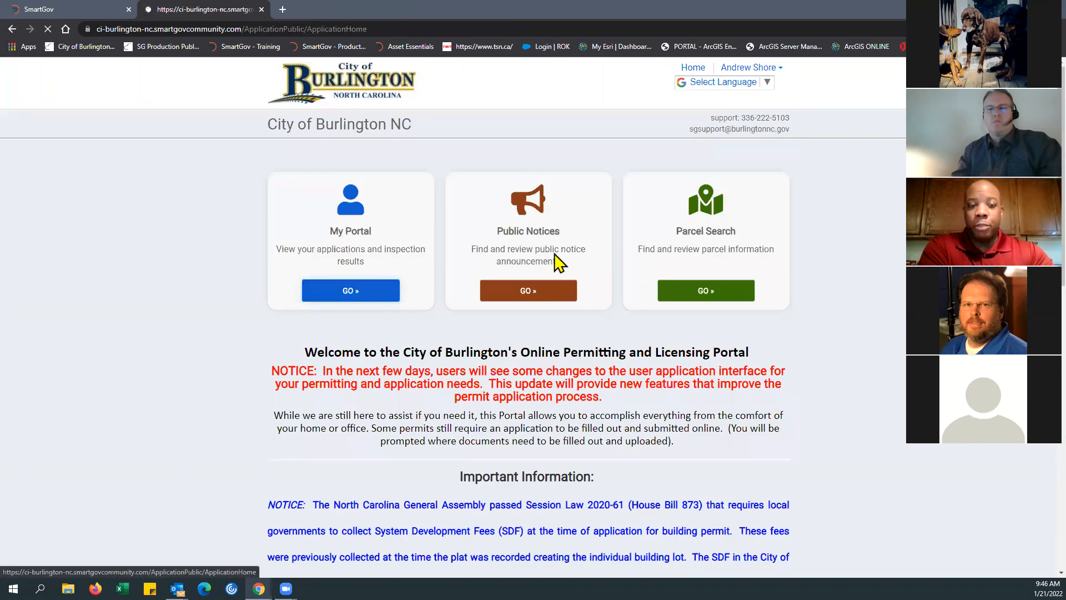
pyautogui.click(735, 358)
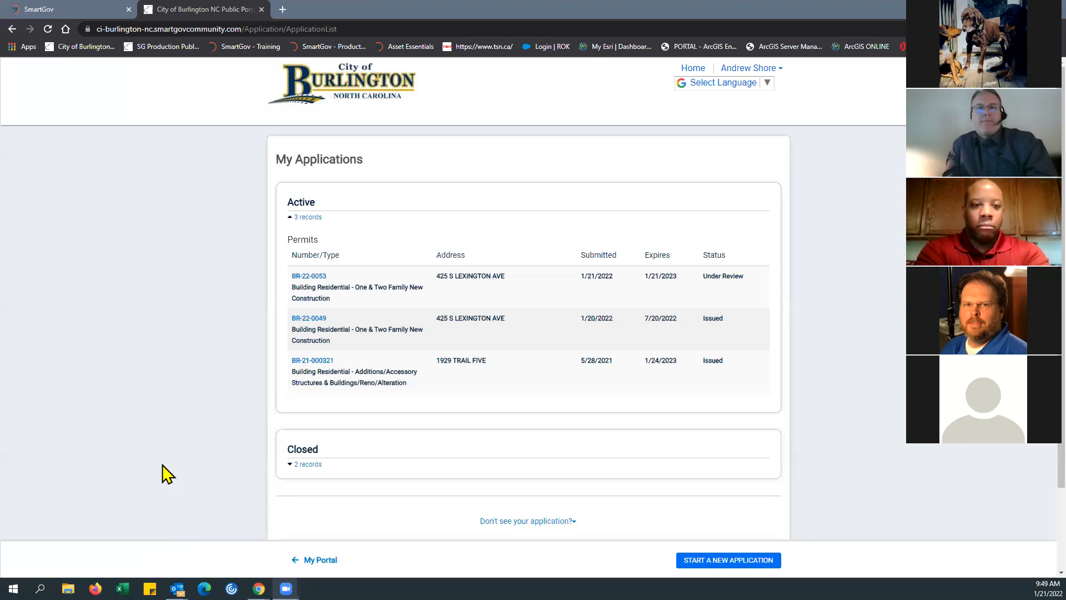
# Step: Open the issued One & Two Family New Construction permit and expand its Permit Inspections section to review the required inspections
pyautogui.click(314, 322)
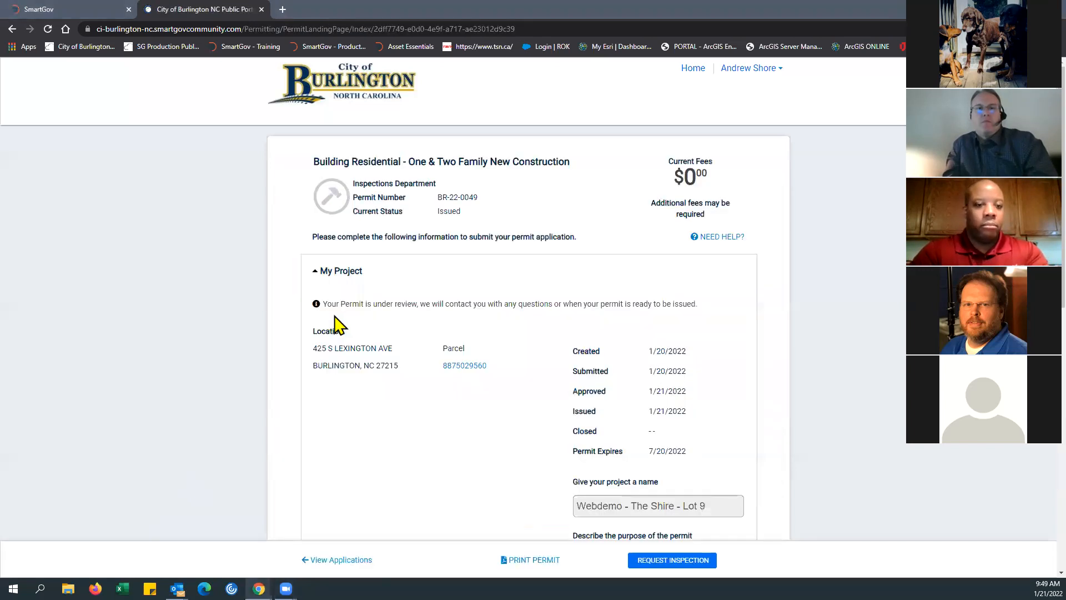
pyautogui.scroll(-5, 497, 373)
pyautogui.scroll(-5, 497, 373)
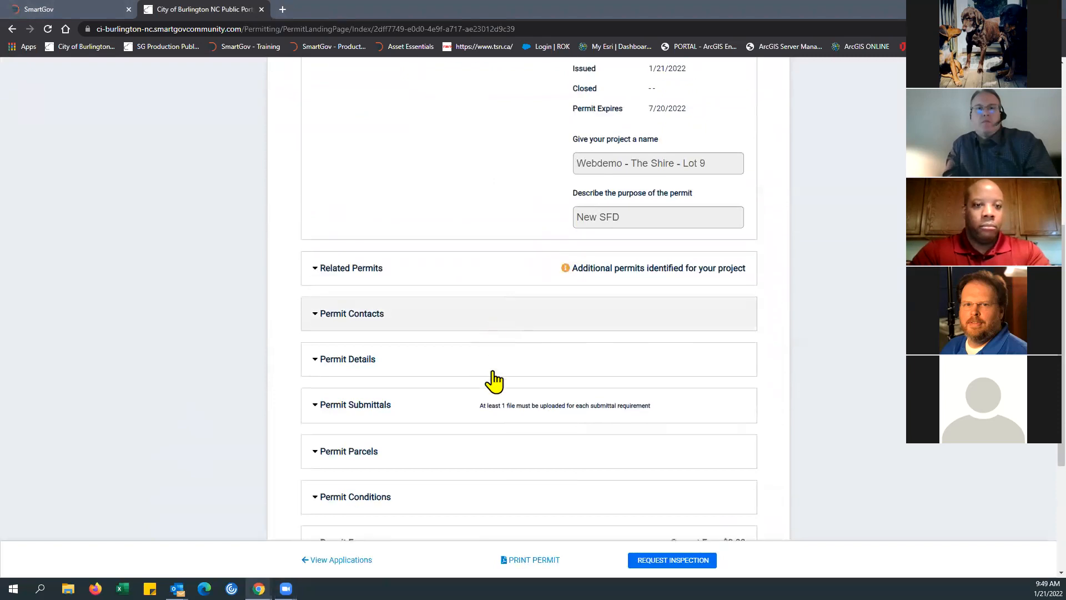
pyautogui.click(328, 377)
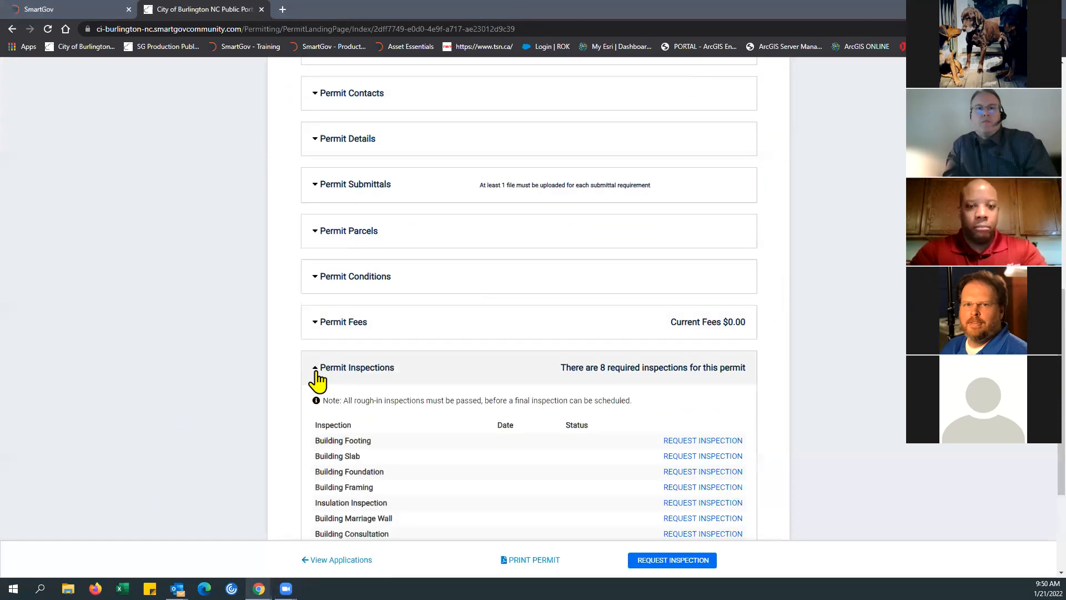
pyautogui.scroll(-3, 467, 397)
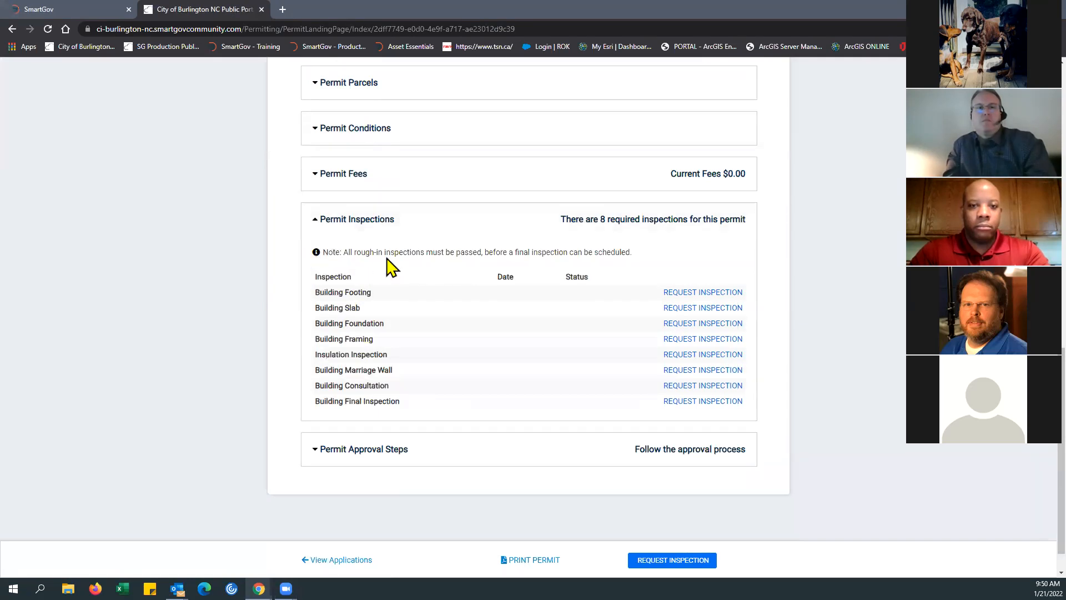
pyautogui.scroll(3, 578, 270)
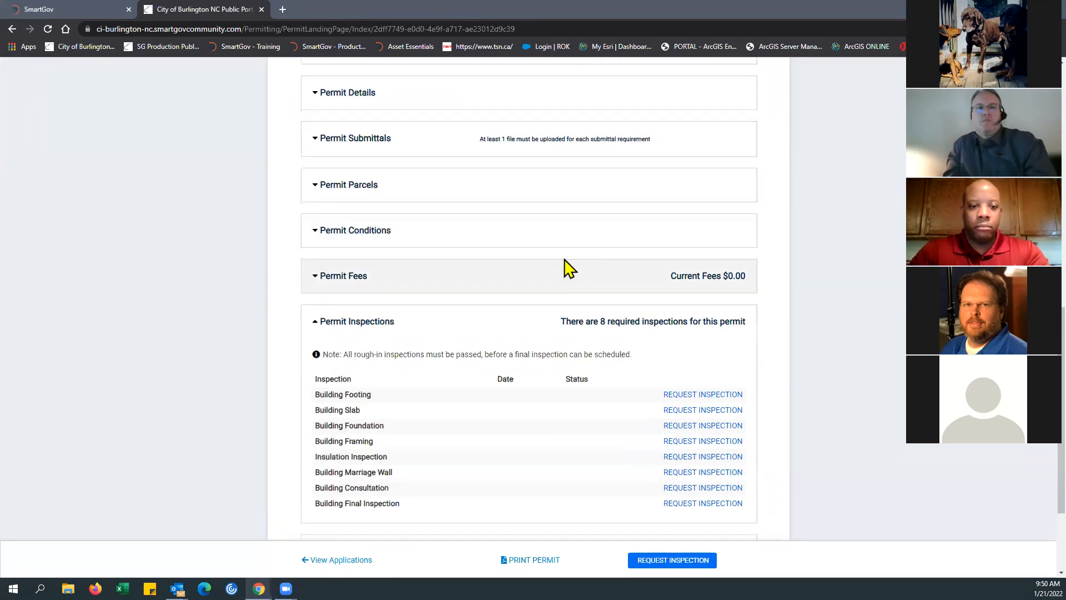
pyautogui.scroll(-3, 357, 405)
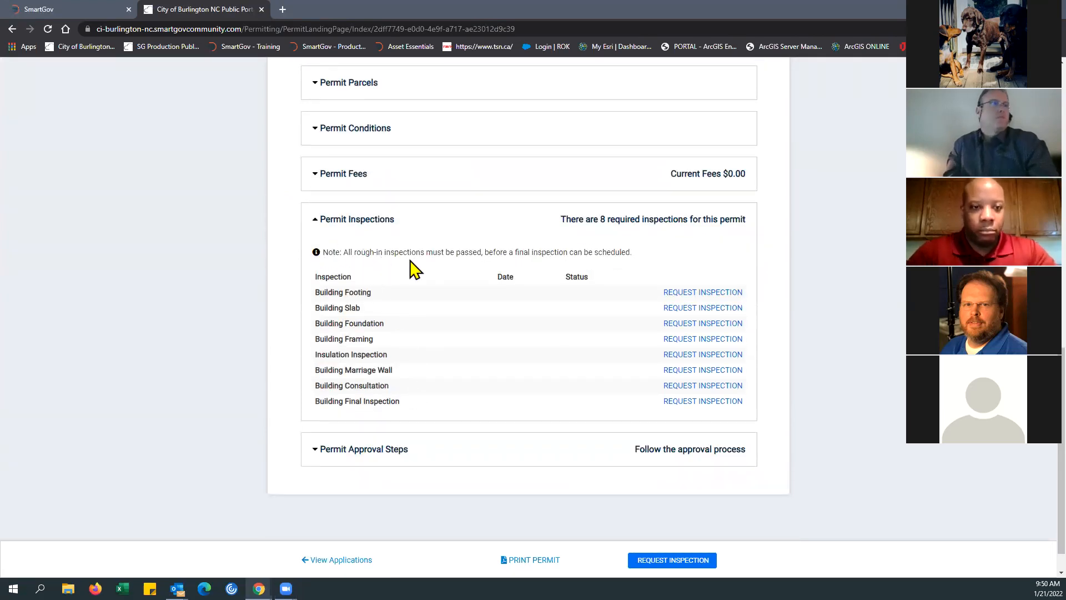
# Step: Start a Building Footing inspection request for the permit and set the requested date to 01/26/2022
pyautogui.click(700, 295)
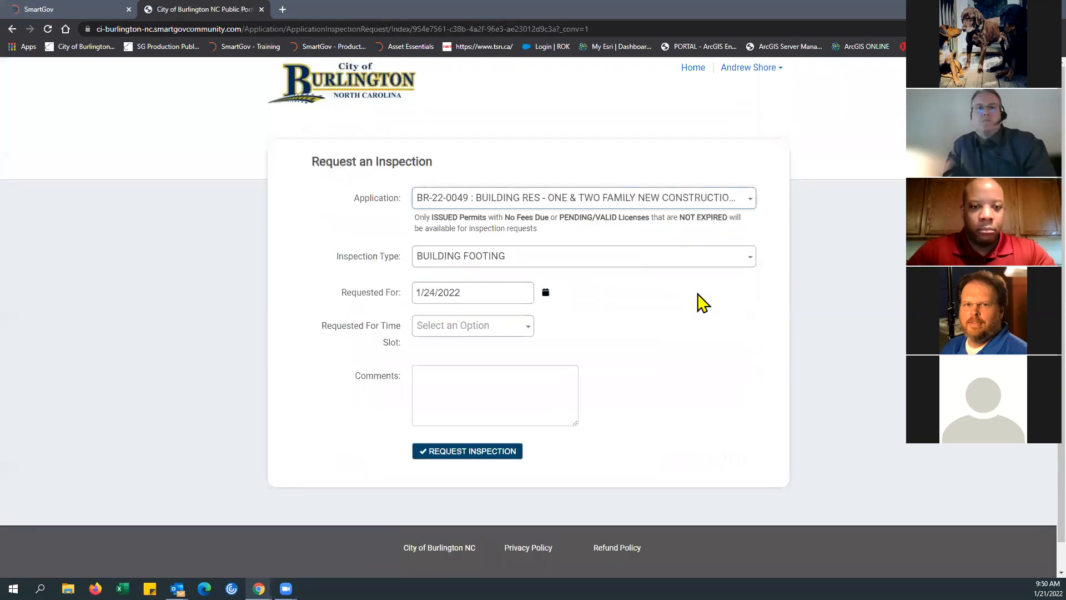
pyautogui.click(751, 201)
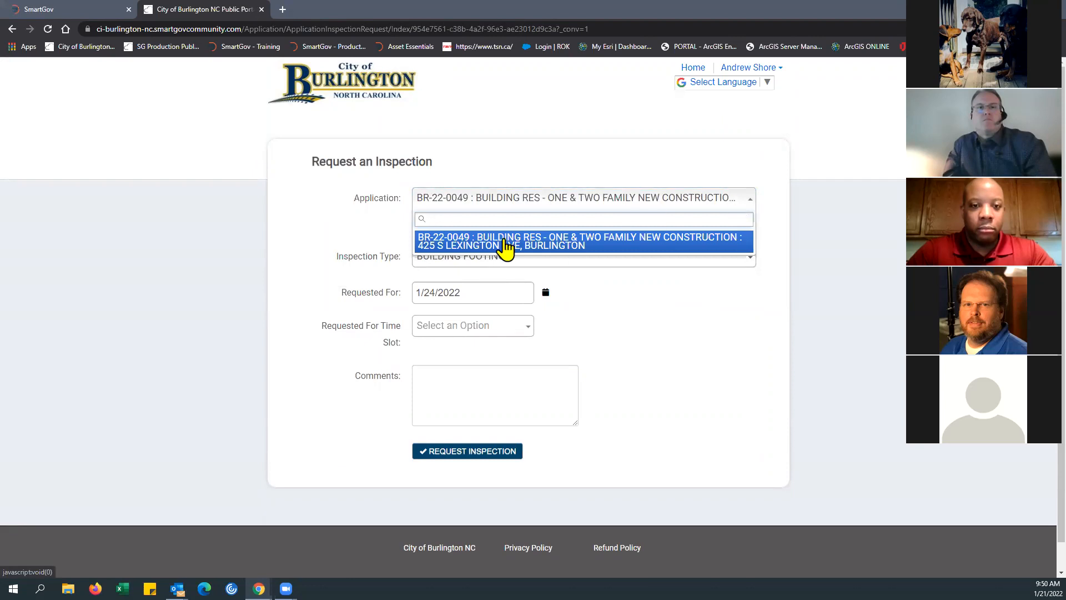
pyautogui.click(503, 248)
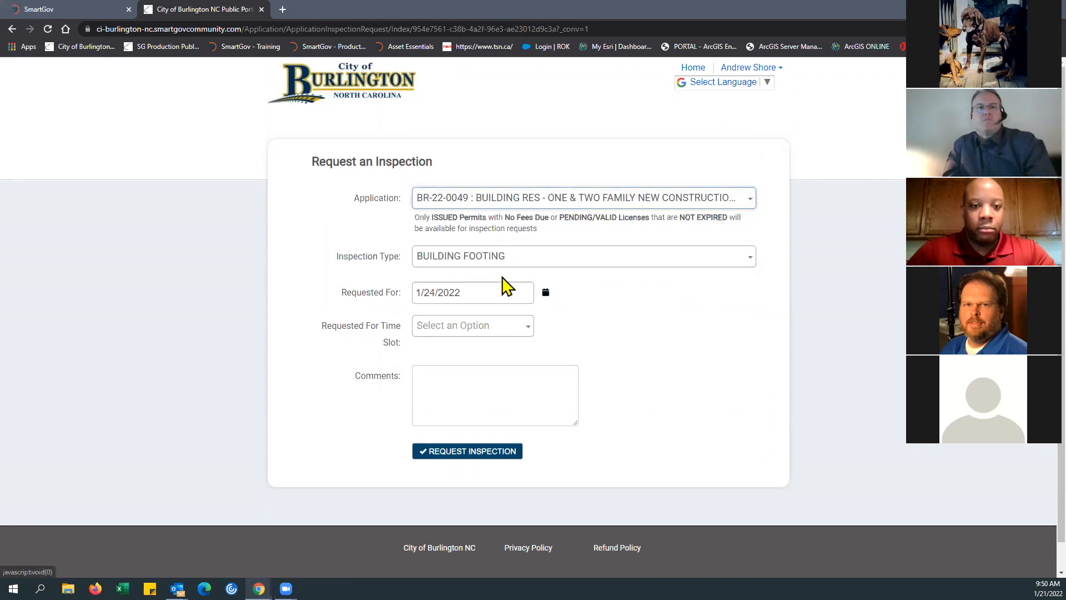
pyautogui.click(478, 293)
pyautogui.click(546, 293)
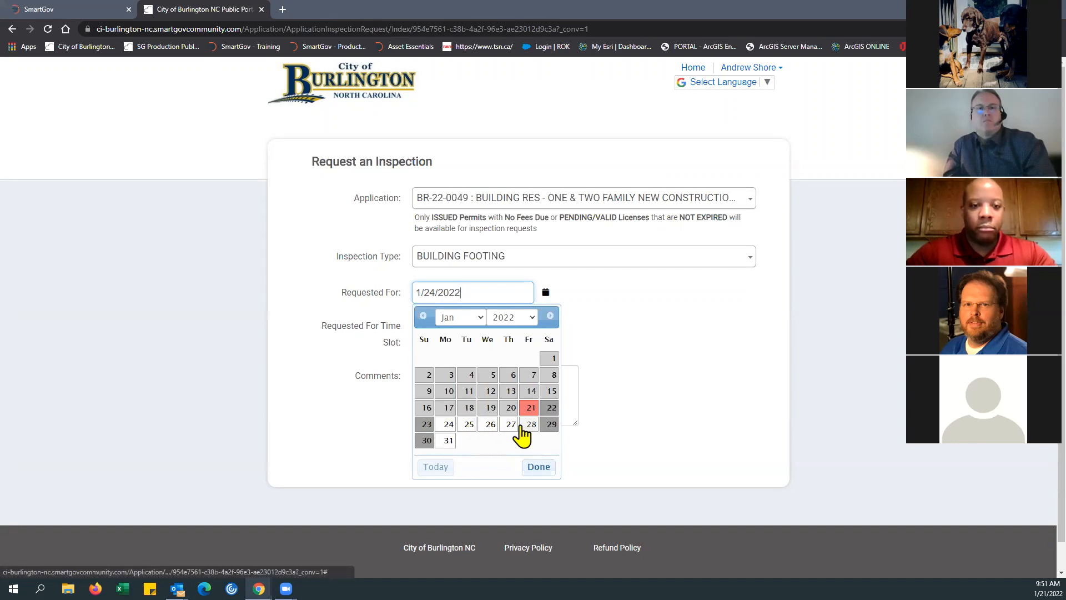
pyautogui.click(486, 425)
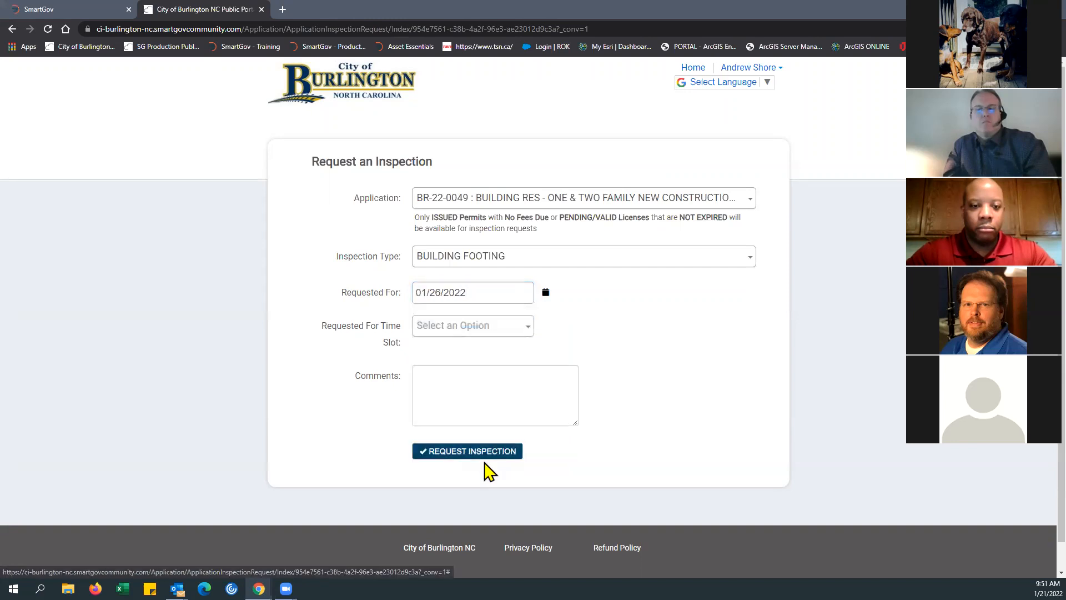
# Step: Add the comment "Beware of dog in back yard." and ask to call the contact before arriving, giving the contact's name and phone number
pyautogui.click(432, 384)
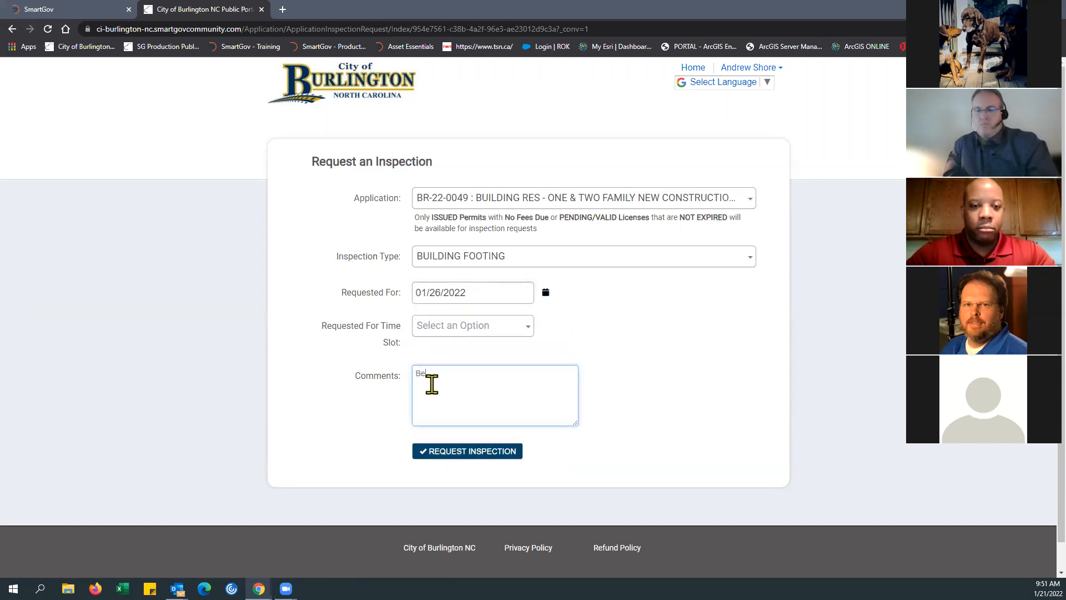
pyautogui.write('Beware of dog in back ye')
pyautogui.press('BackSpace')
pyautogui.write('ard.')
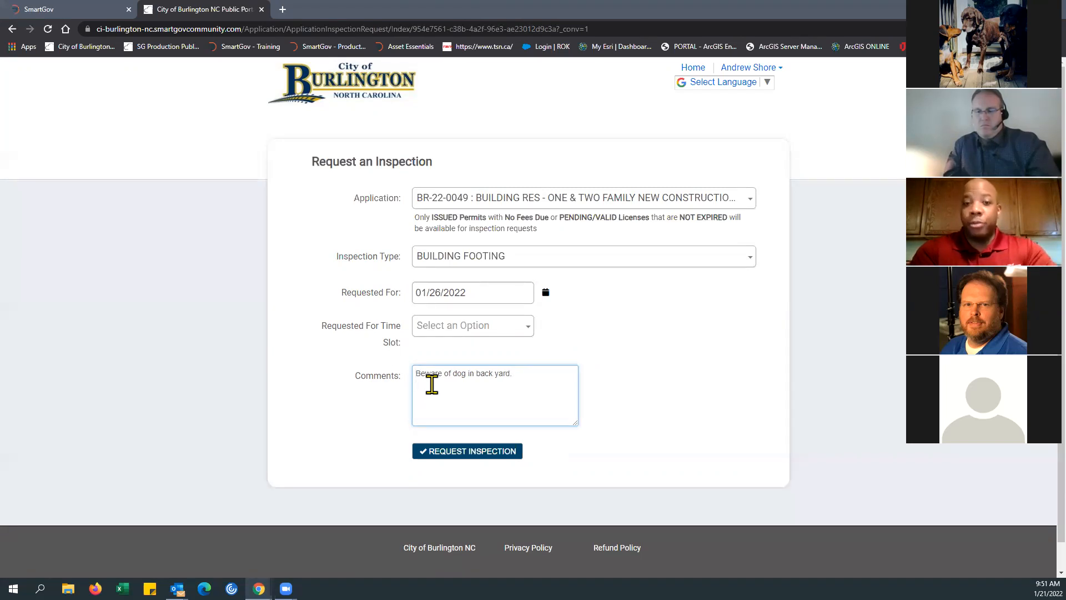
pyautogui.write('Pl')
pyautogui.write('ws')
pyautogui.write('ease')
pyautogui.write(' c')
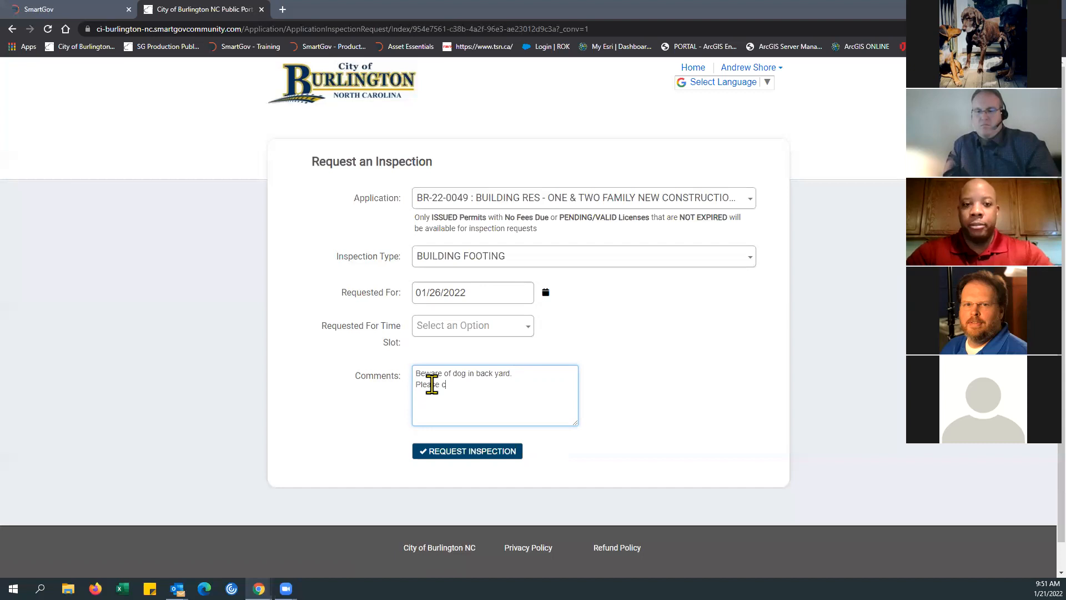
pyautogui.write('all Russell')
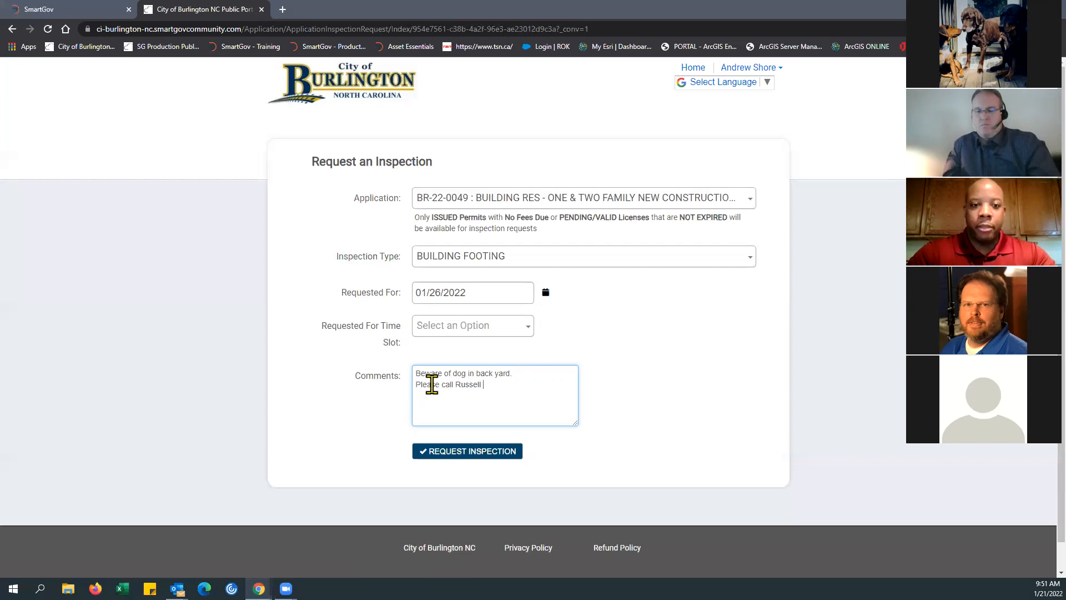
pyautogui.write(' at 336 555-5555 before arri')
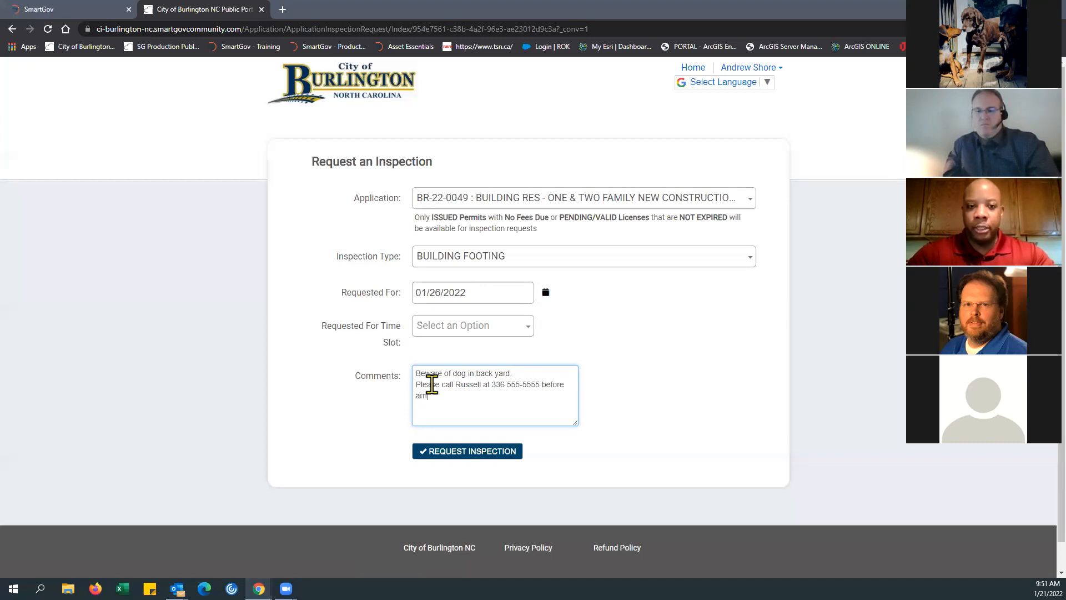
pyautogui.write('ving.')
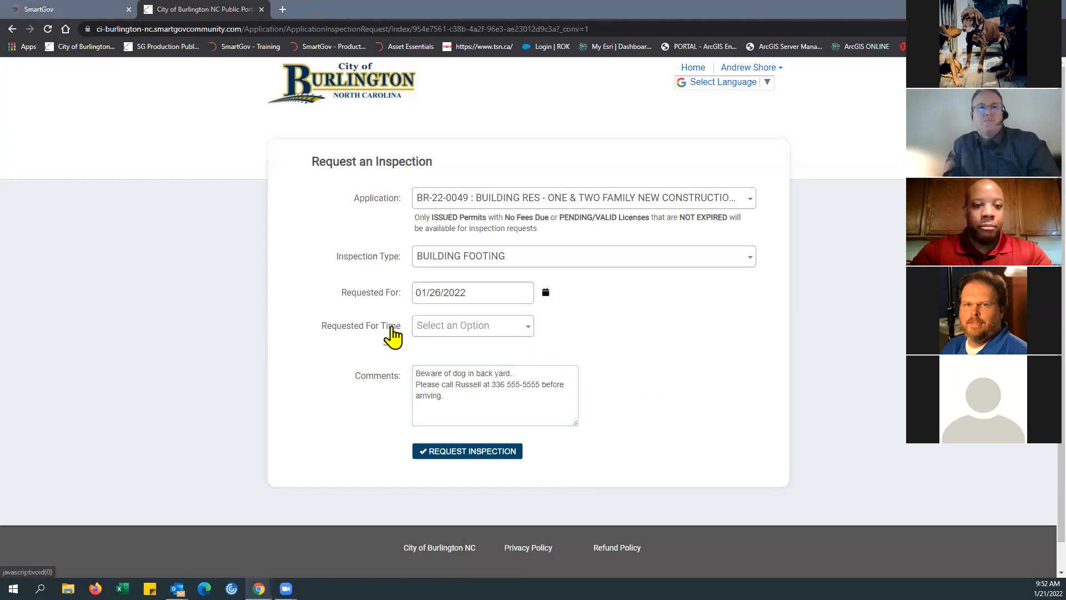
# Step: Choose the AM time slot and submit the Building Footing inspection request
pyautogui.click(530, 330)
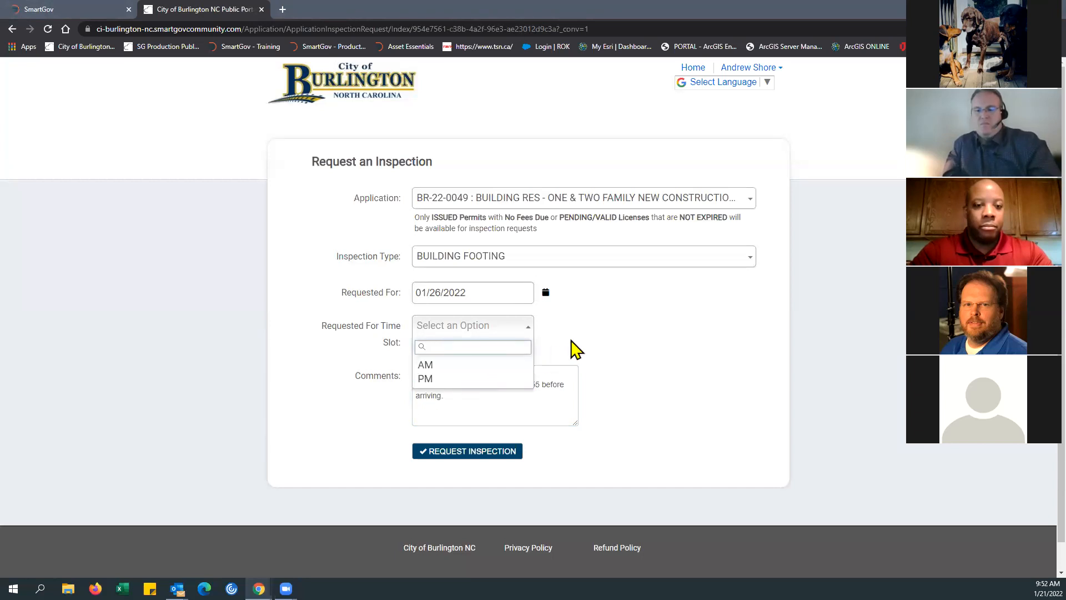
pyautogui.click(455, 366)
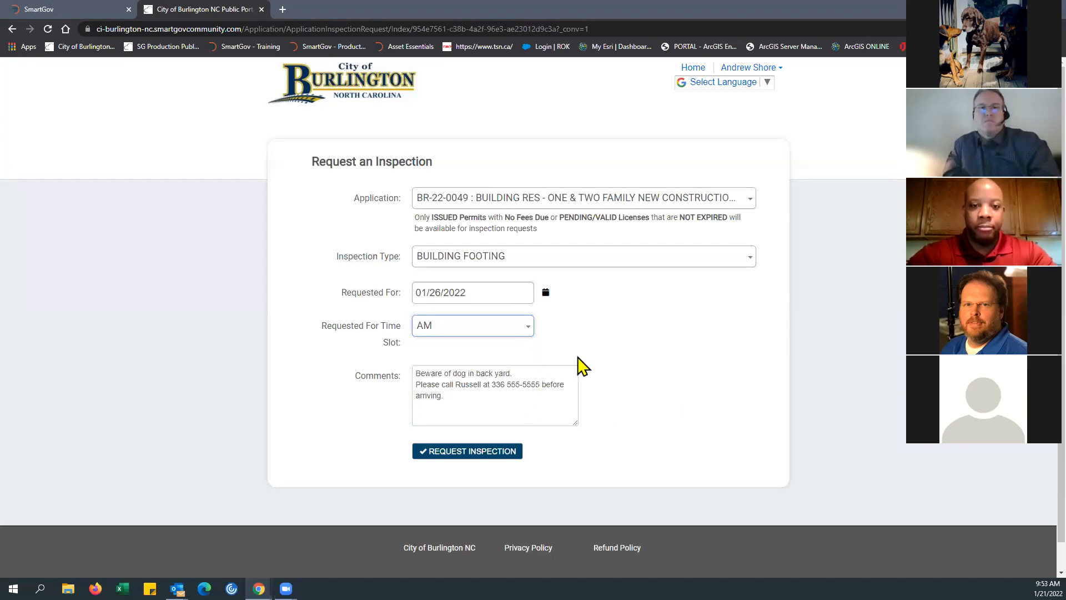
pyautogui.click(428, 456)
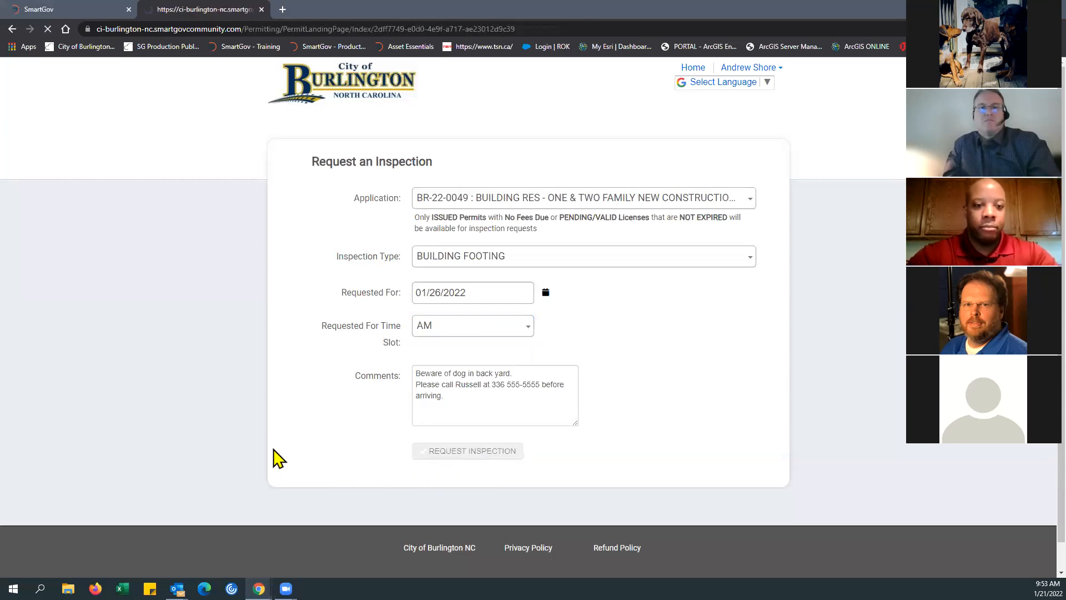
# Step: Expand the permit's Permit Inspections section and check the date and status of the Building Footing inspection
pyautogui.scroll(-3, 710, 390)
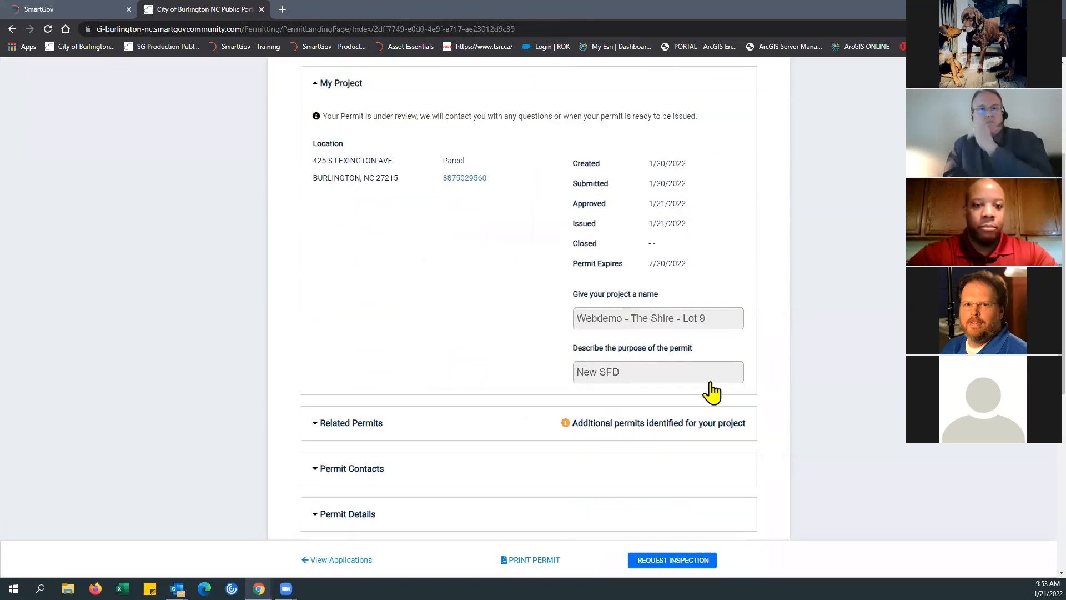
pyautogui.scroll(-6, 711, 392)
pyautogui.click(317, 371)
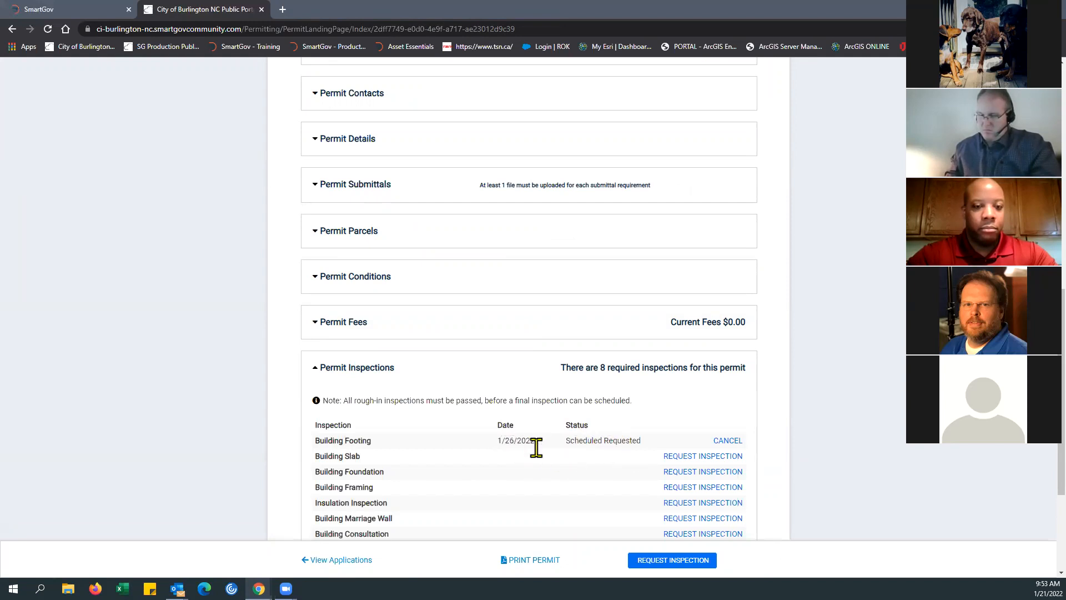
pyautogui.scroll(-1, 717, 436)
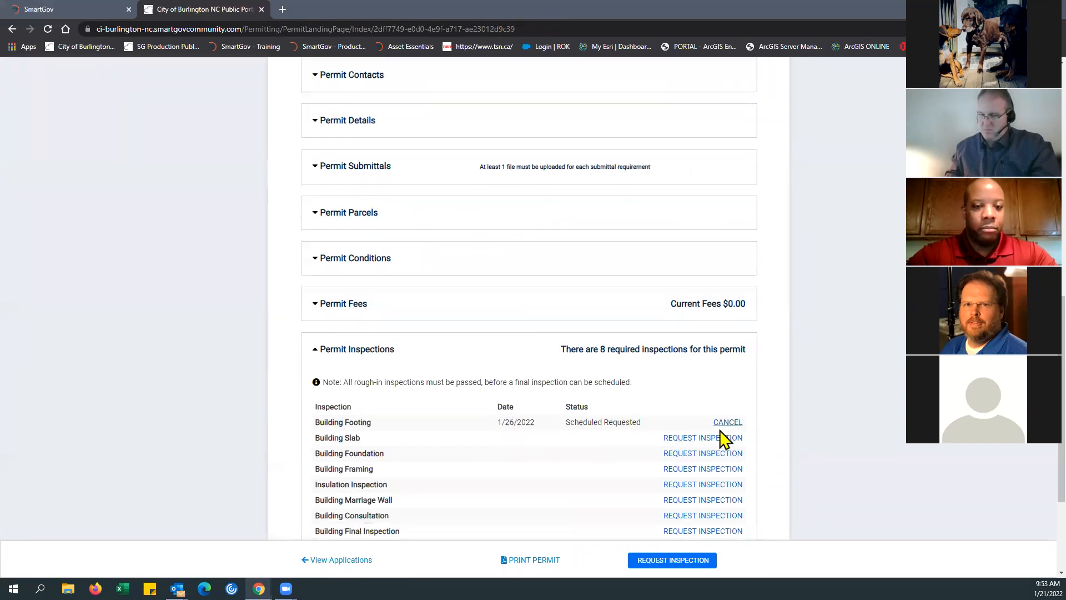
pyautogui.scroll(-1, 723, 438)
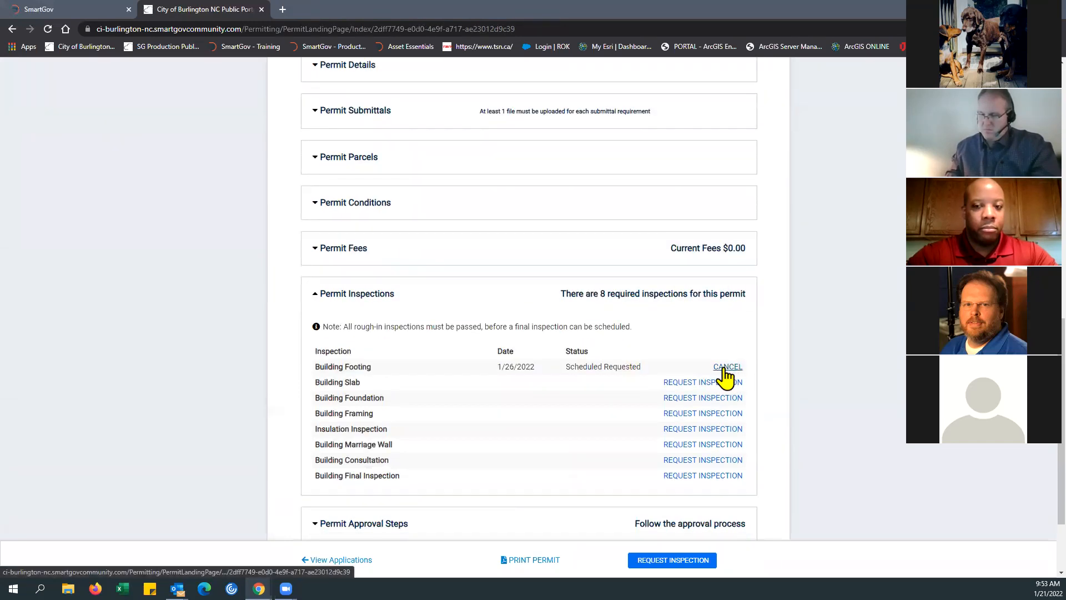
# Step: Cancel the requested Building Footing inspection with the comment "Sorry need to reschedule."
pyautogui.click(723, 371)
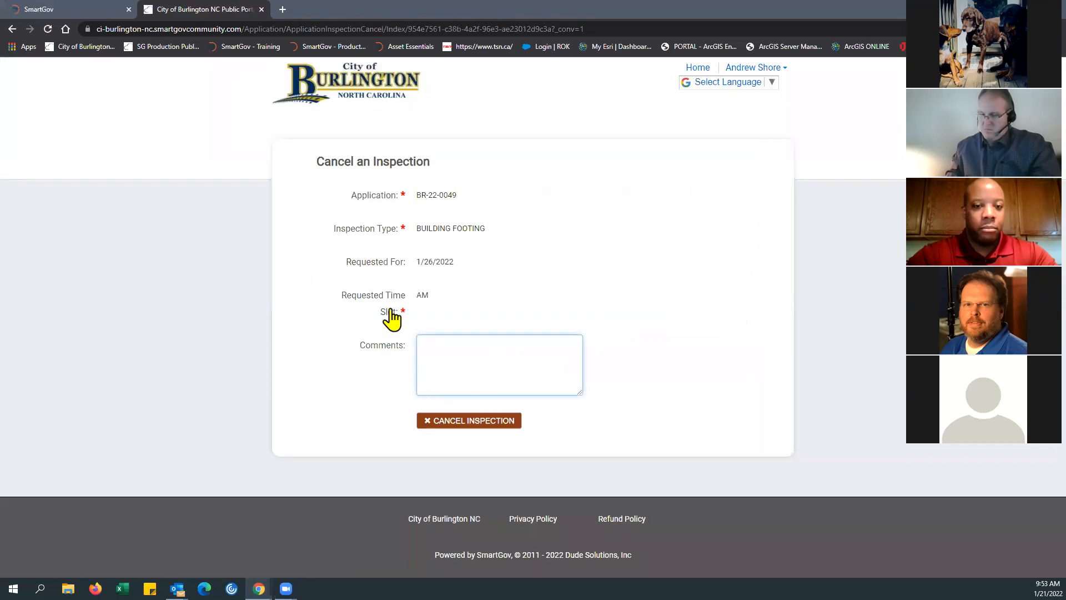
pyautogui.click(469, 427)
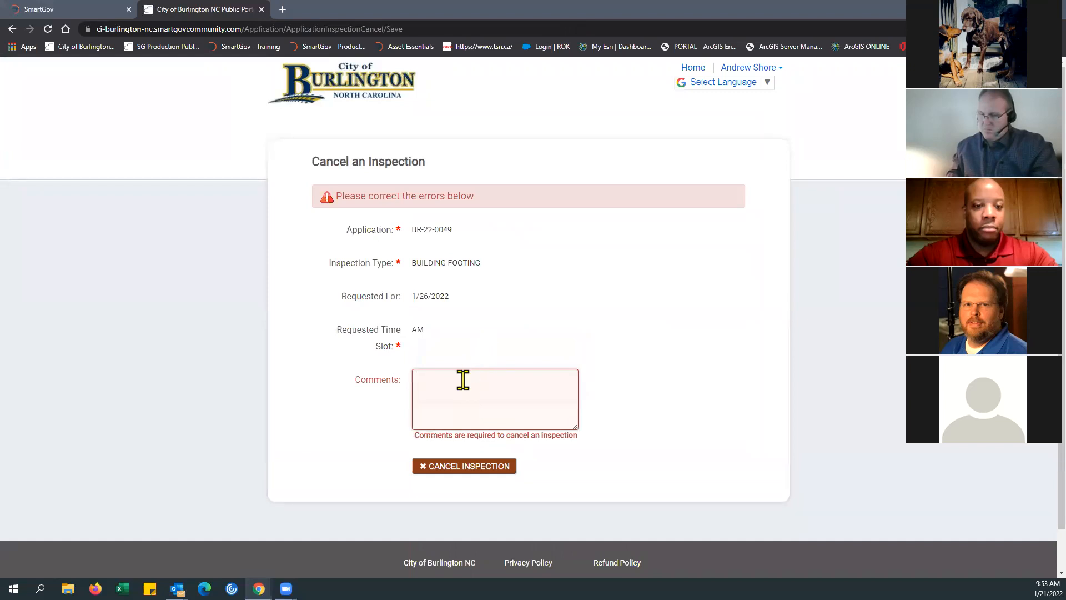
pyautogui.write('Sorry')
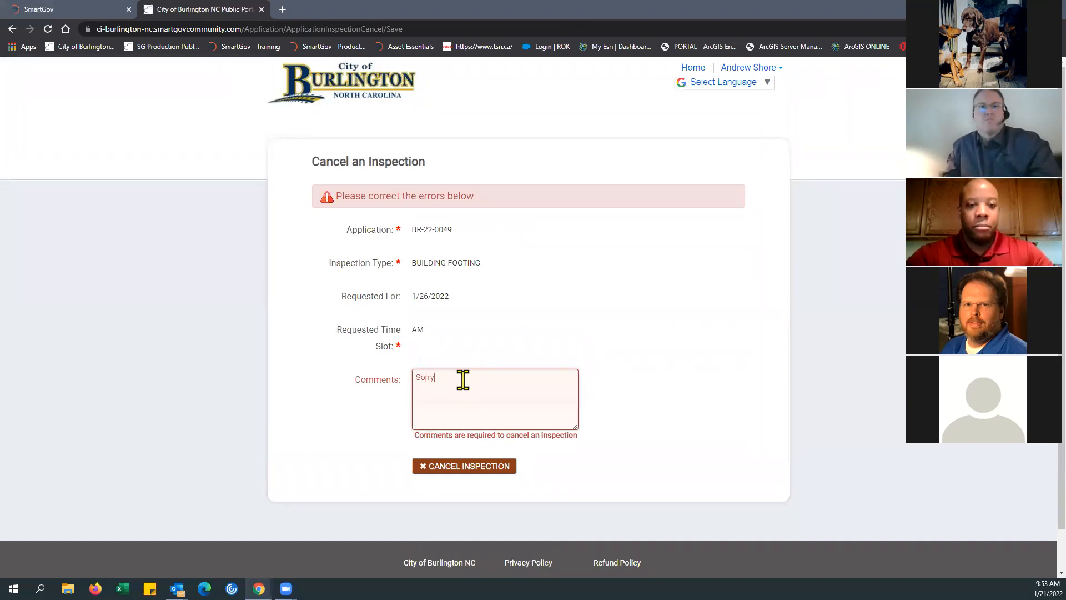
pyautogui.write(' need to reschedule.')
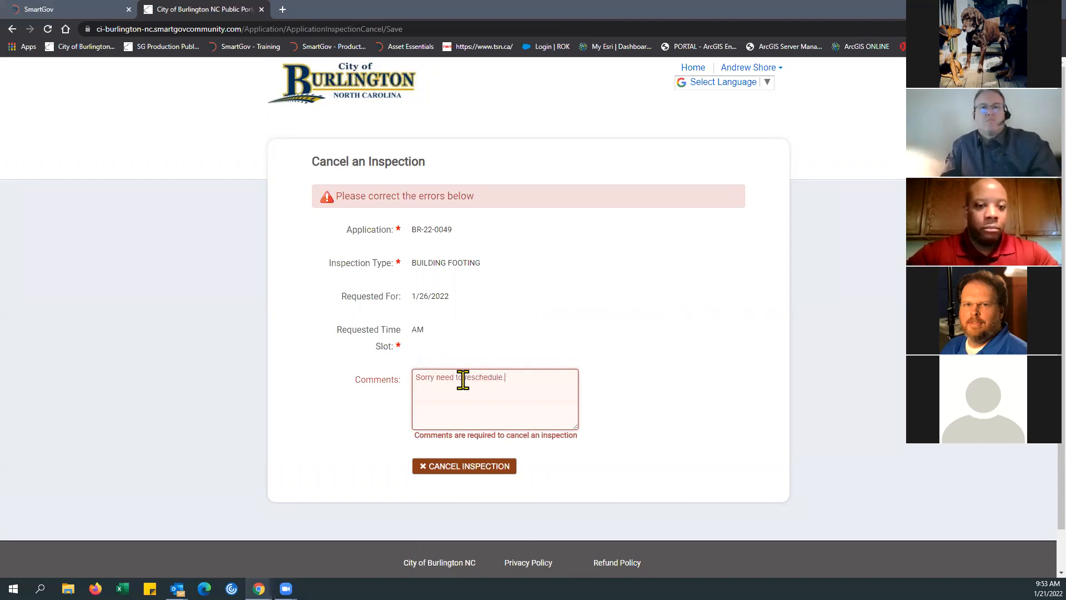
pyautogui.click(464, 467)
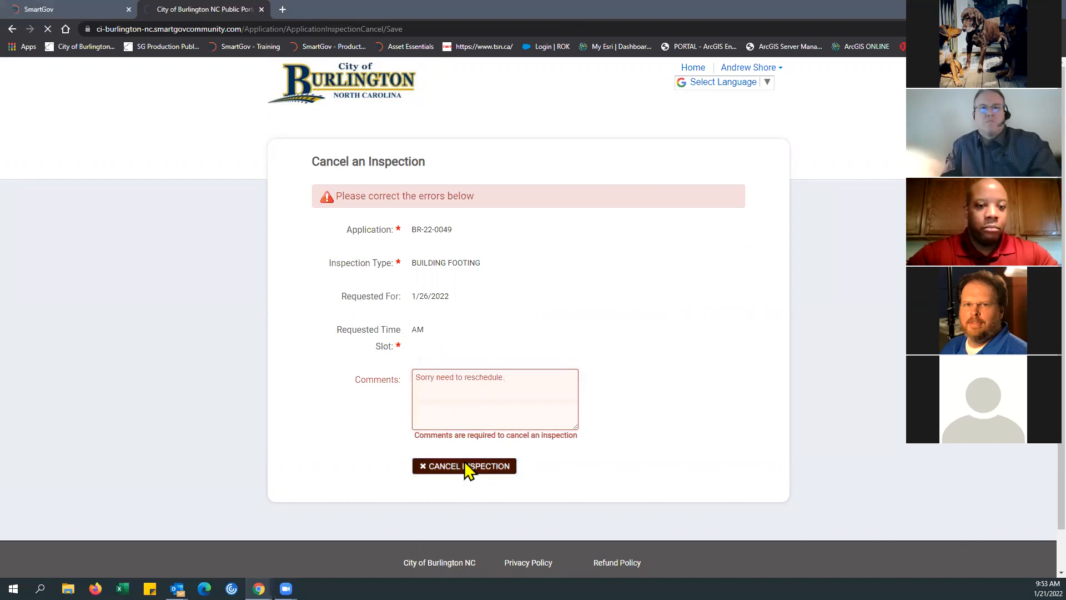
# Step: Collapse the permit's My Project section and return through the portal home page to the My Portal applications page
pyautogui.scroll(-7, 470, 438)
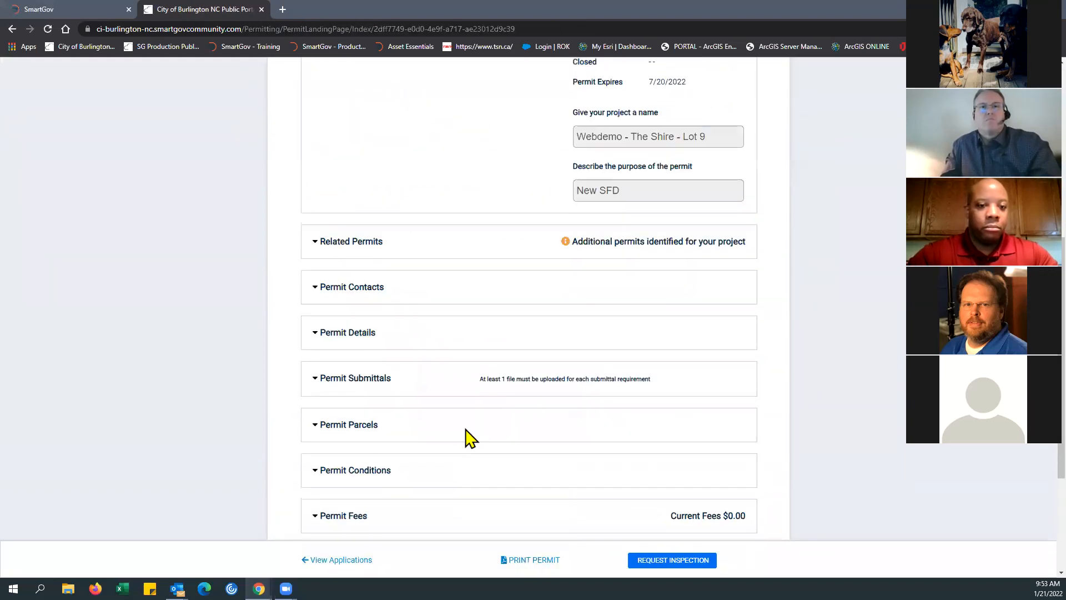
pyautogui.scroll(-3, 471, 439)
pyautogui.scroll(6, 469, 439)
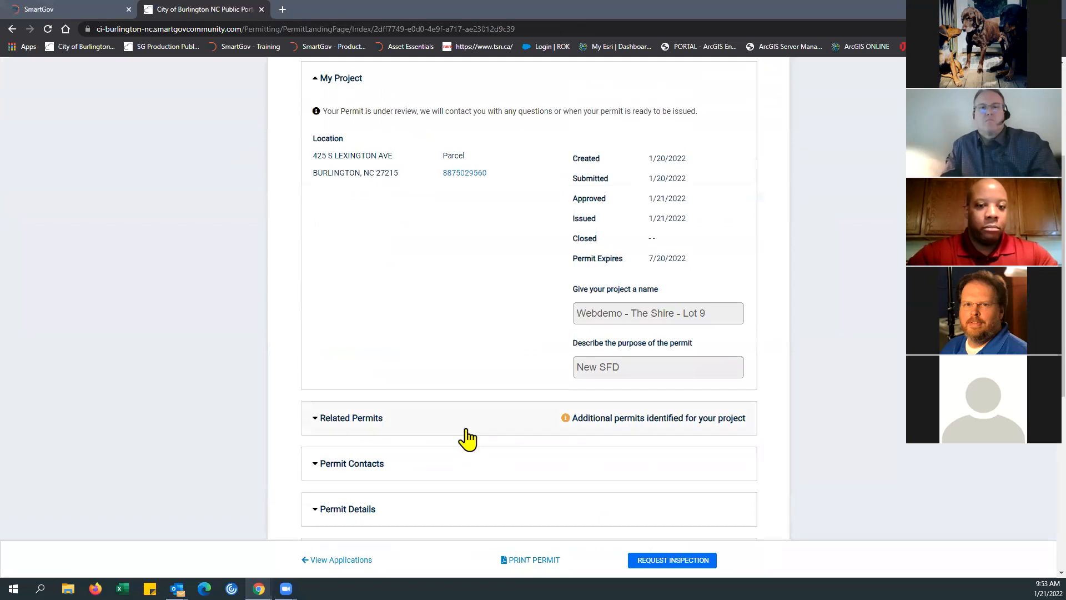
pyautogui.scroll(3, 469, 439)
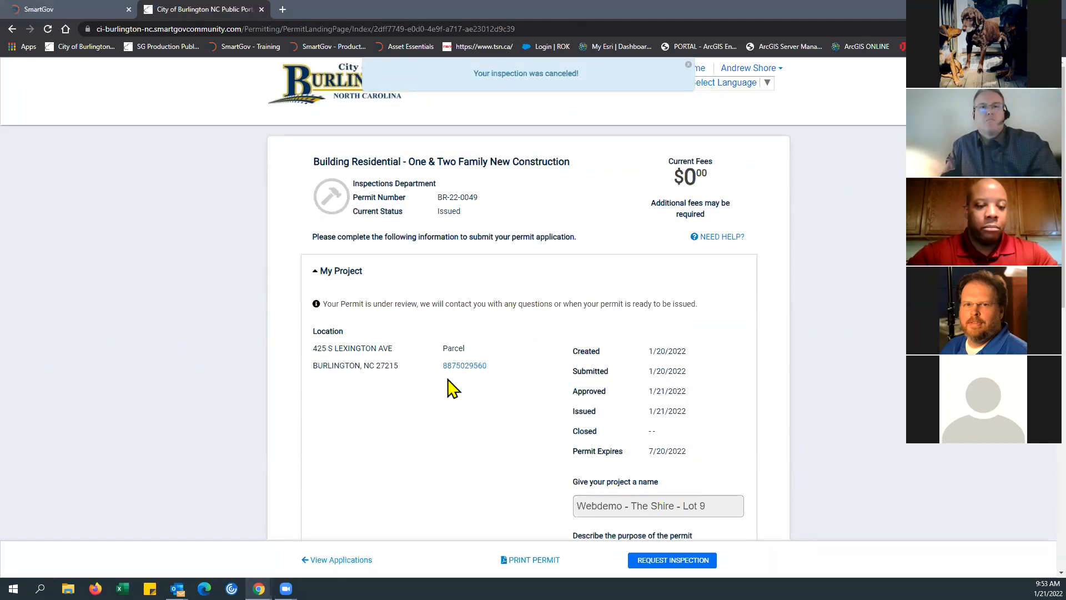
pyautogui.scroll(-3, 449, 386)
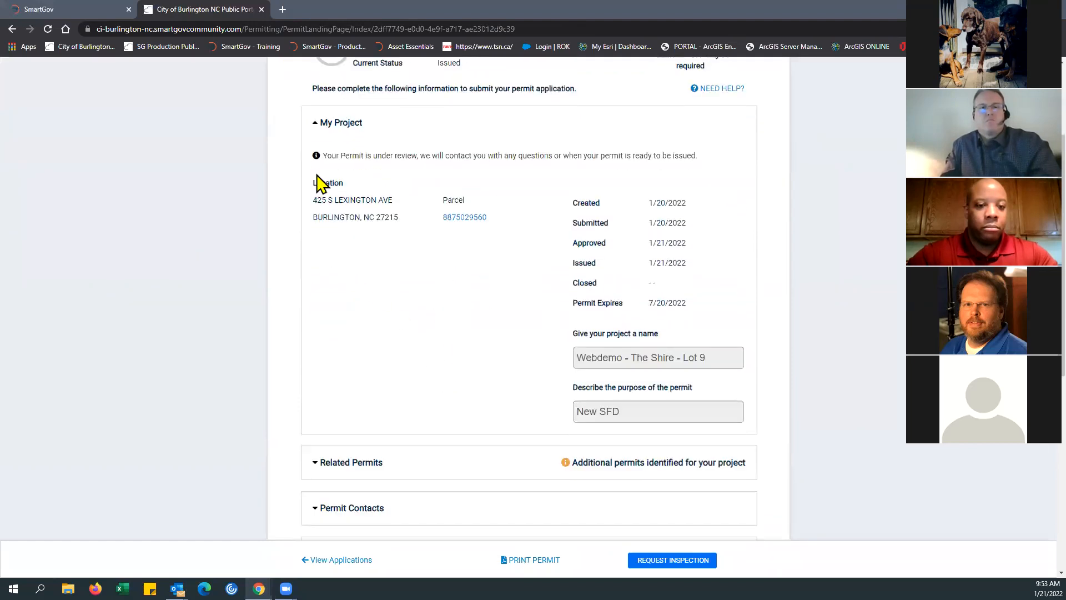
pyautogui.click(319, 129)
pyautogui.scroll(3, 505, 312)
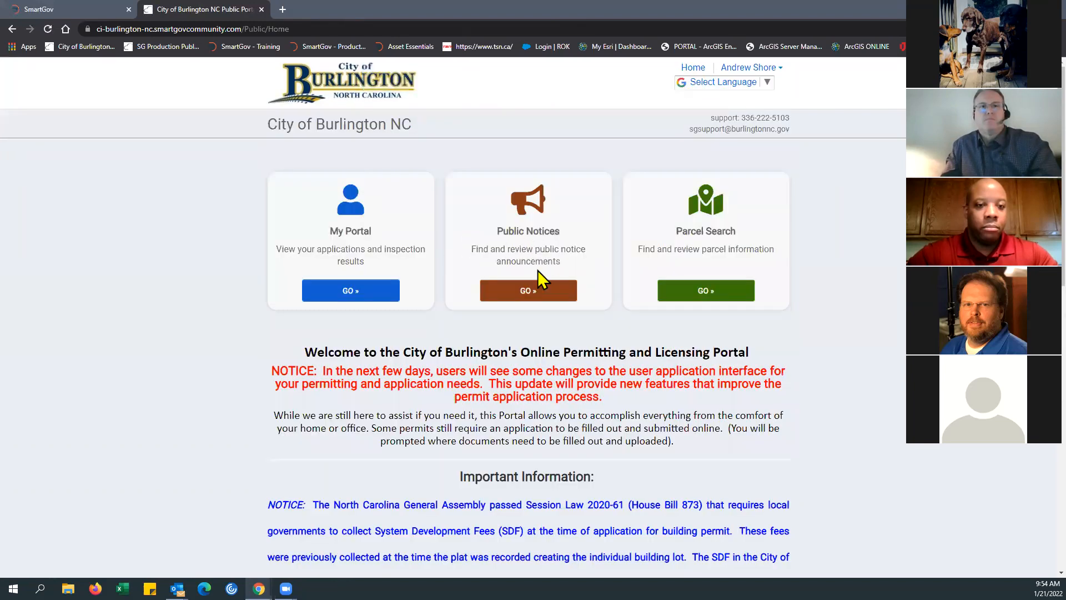
pyautogui.click(360, 289)
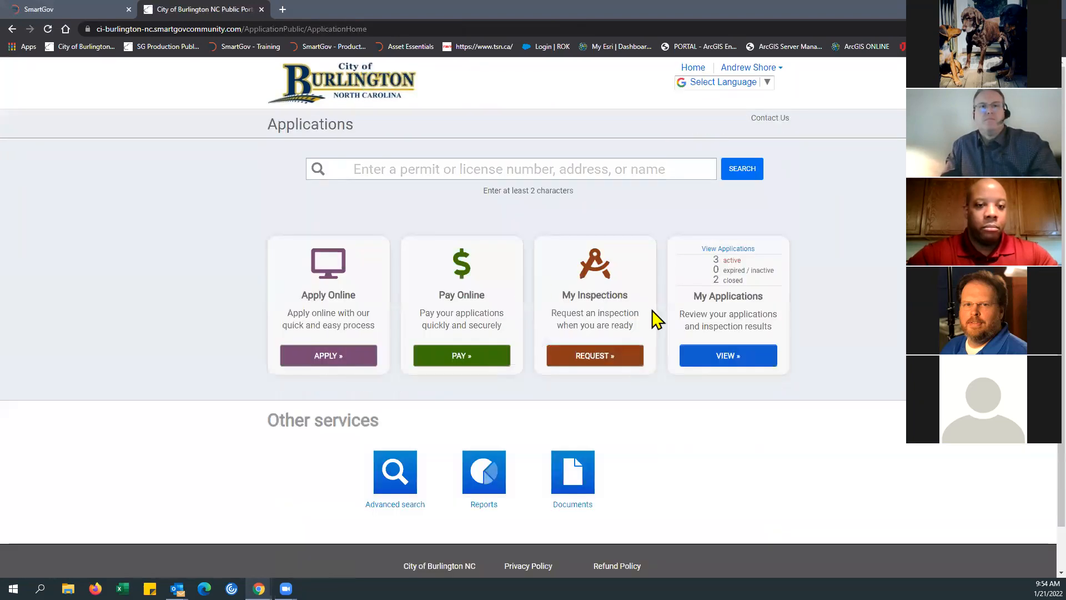
# Step: View the Pay Online page with its shopping cart, and open the signed-in user's My Account settings
pyautogui.click(459, 358)
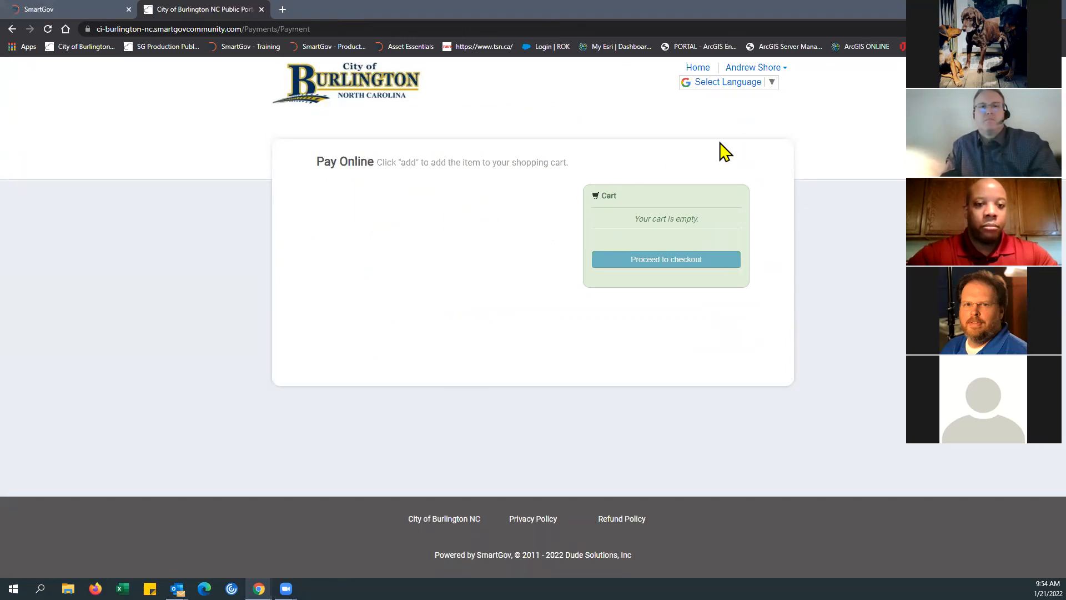
pyautogui.click(779, 70)
pyautogui.click(765, 89)
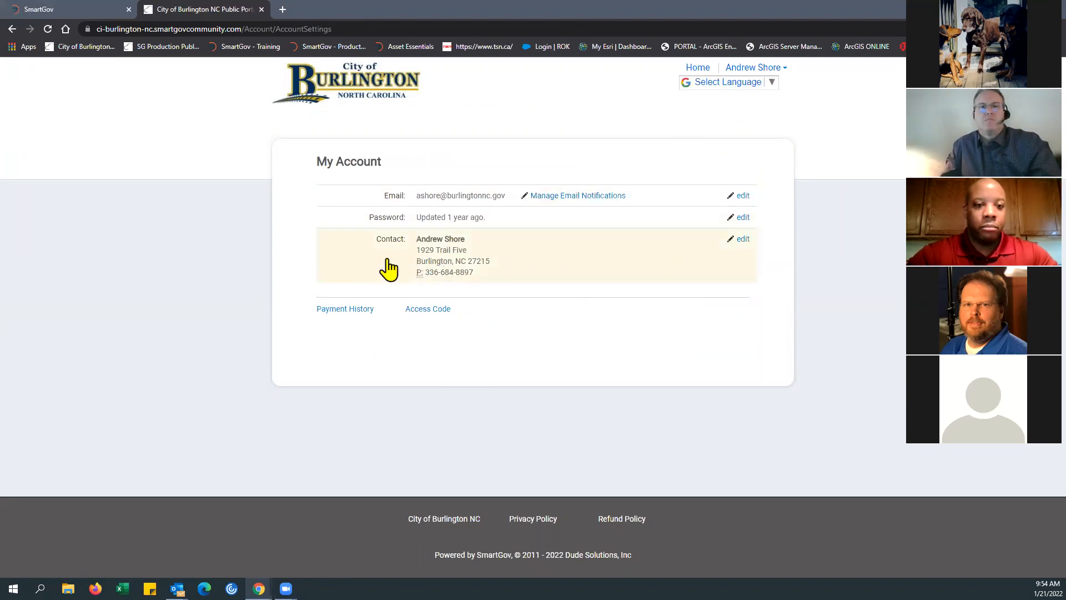
# Step: Open the account's contact information for editing, review its fields, and cancel without saving
pyautogui.click(745, 244)
pyautogui.scroll(-3, 587, 302)
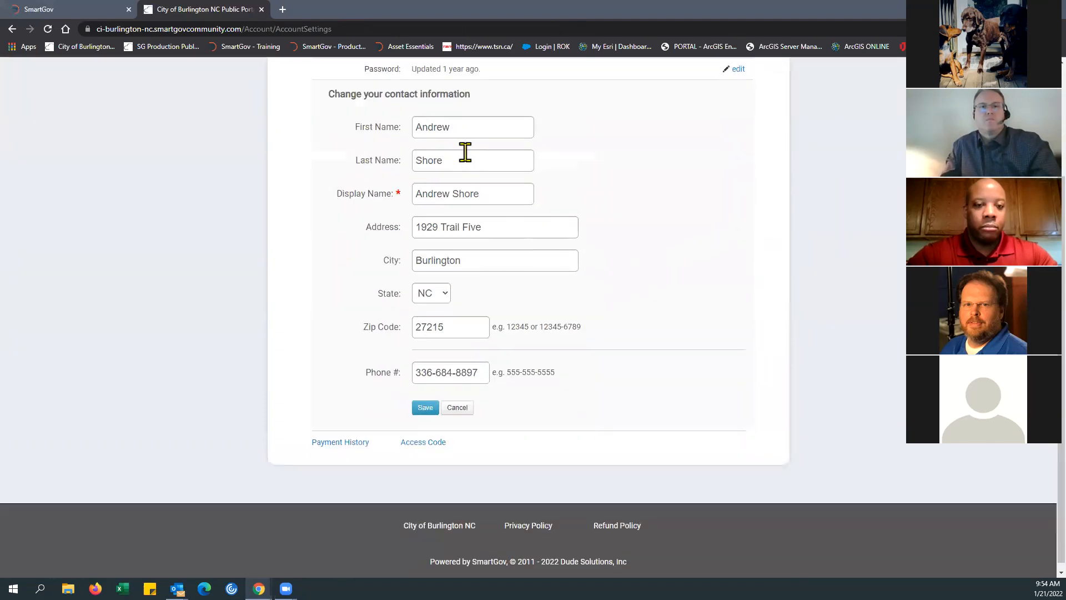
pyautogui.click(466, 158)
pyautogui.scroll(2, 598, 324)
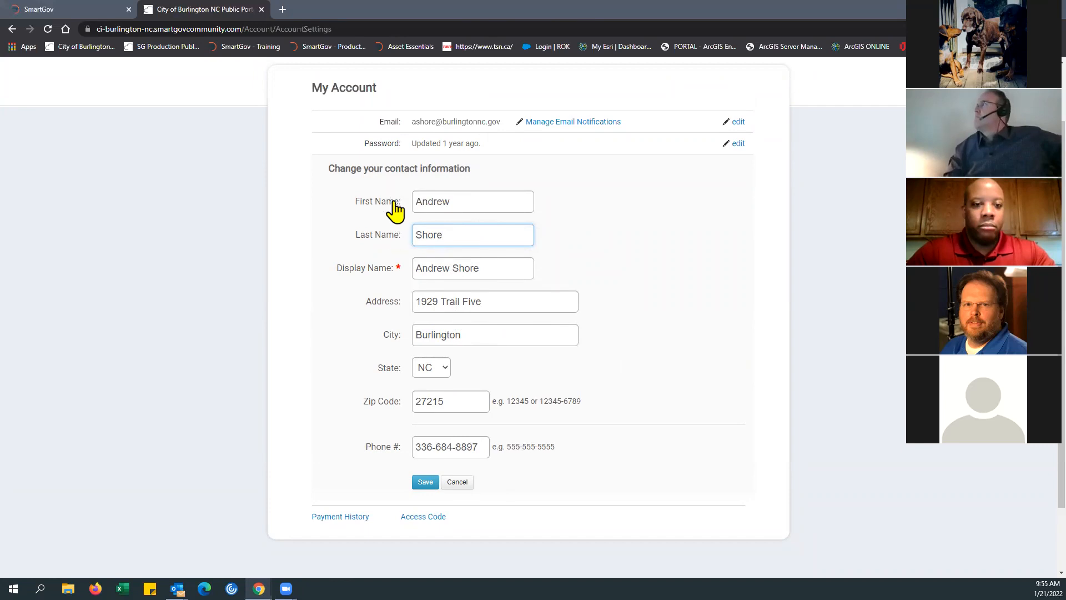
pyautogui.click(457, 483)
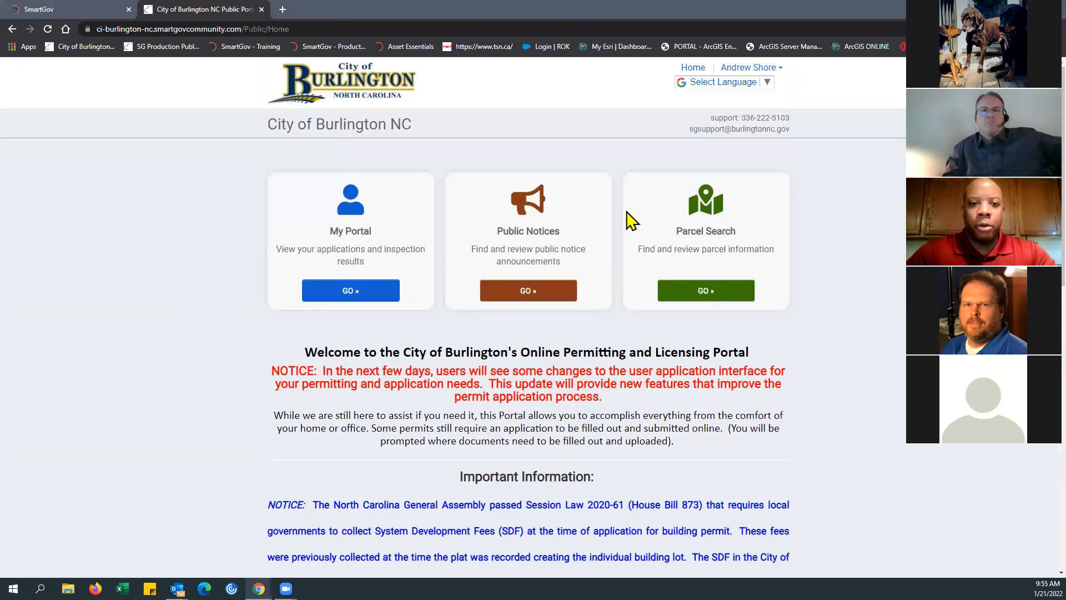
# Step: Open issued permit BR-22-0049 from My Applications, collapse its My Project section, and check its current status
pyautogui.click(360, 293)
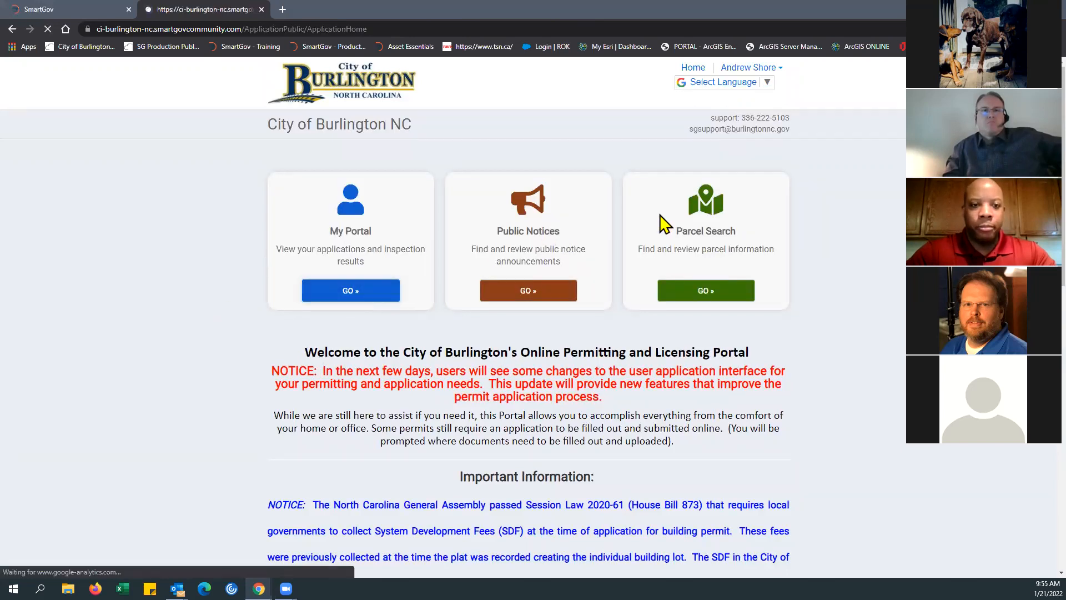
pyautogui.click(725, 362)
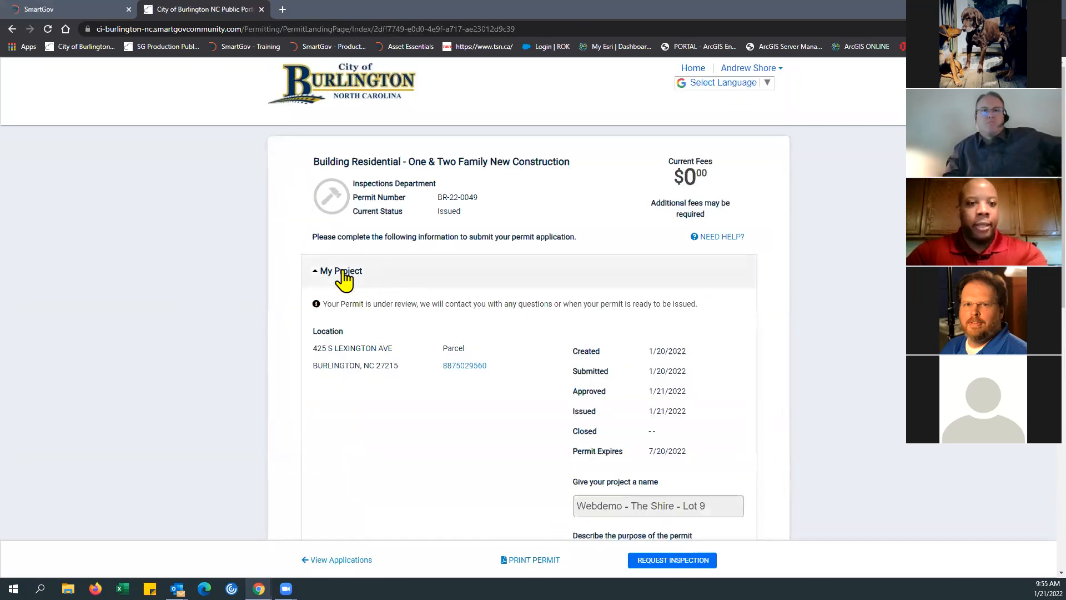
pyautogui.click(316, 271)
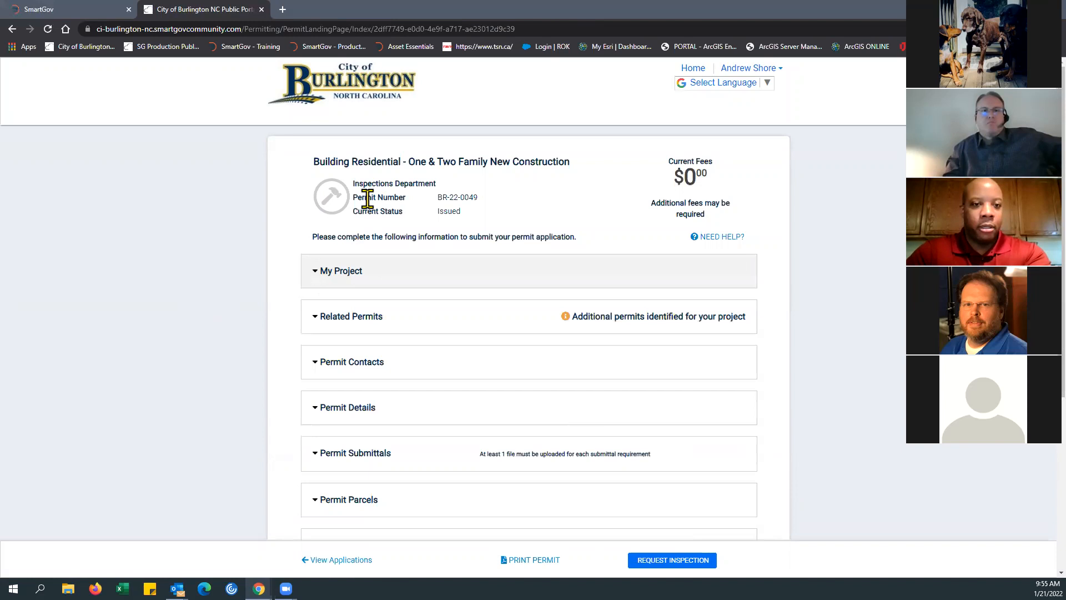
pyautogui.moveTo(351, 211); pyautogui.dragTo(482, 223)
pyautogui.click(481, 219)
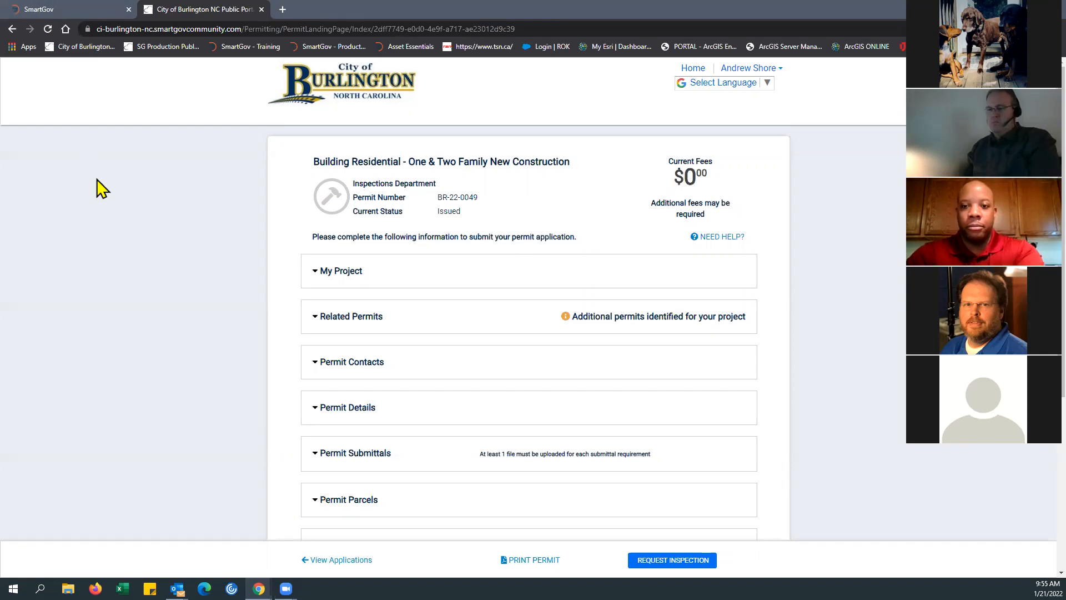
# Step: Switch to the SmartGov back office and review the fee list and override settings of permit BR-22-0049
pyautogui.click(62, 11)
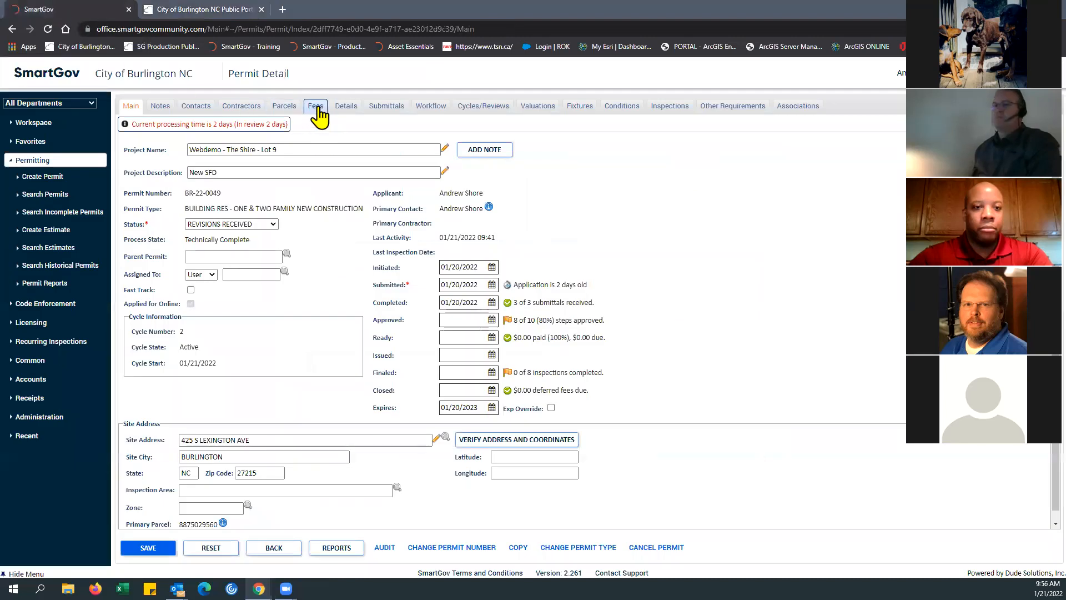
pyautogui.click(314, 108)
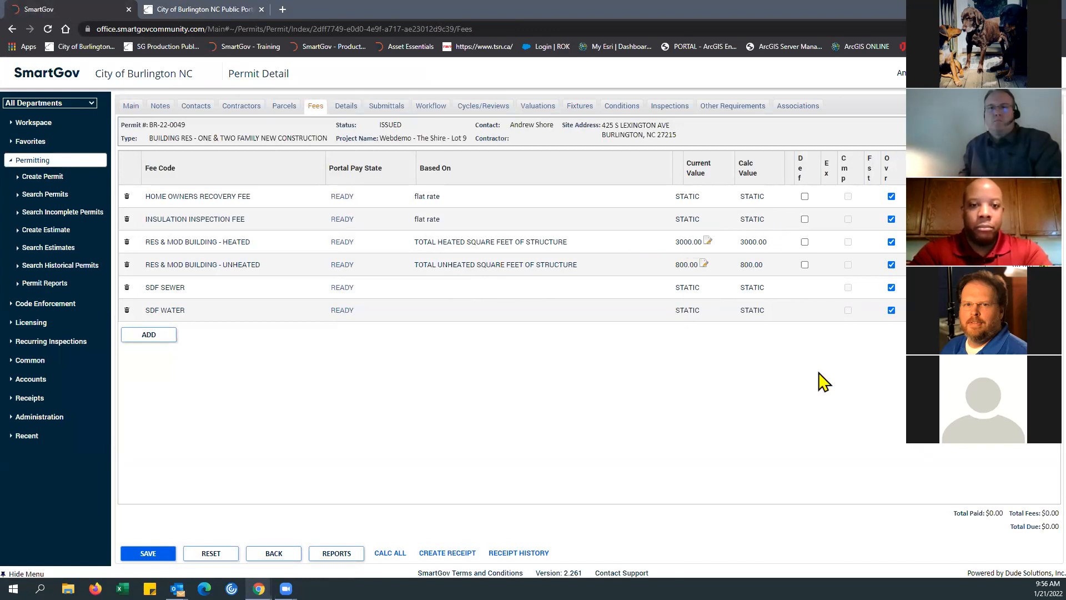
pyautogui.click(891, 197)
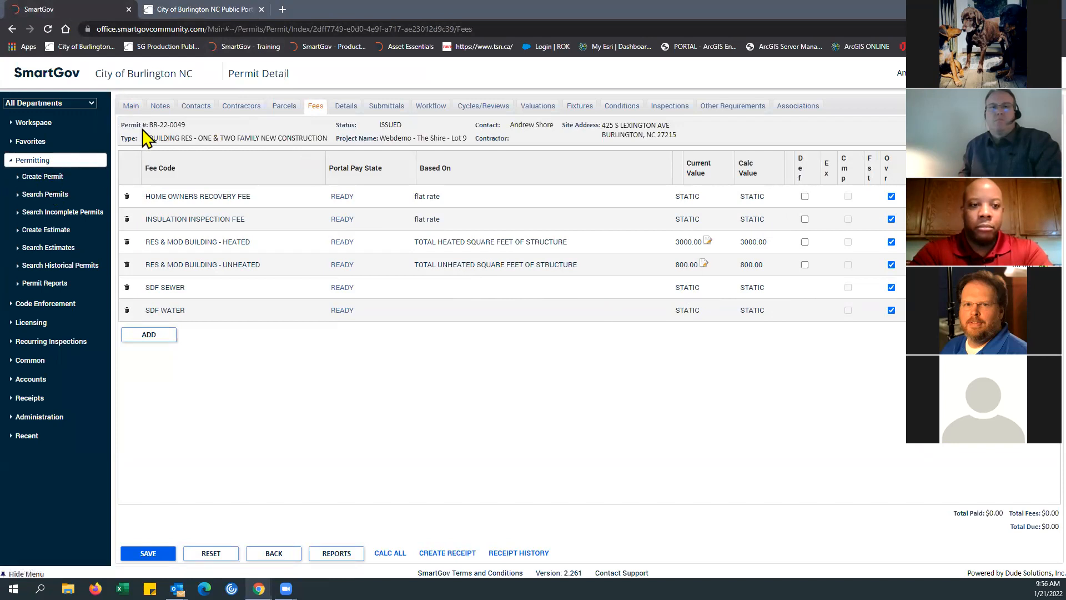
# Step: Return to the public portal, open application BR-22-0053 from My Applications, and copy its application number
pyautogui.click(237, 17)
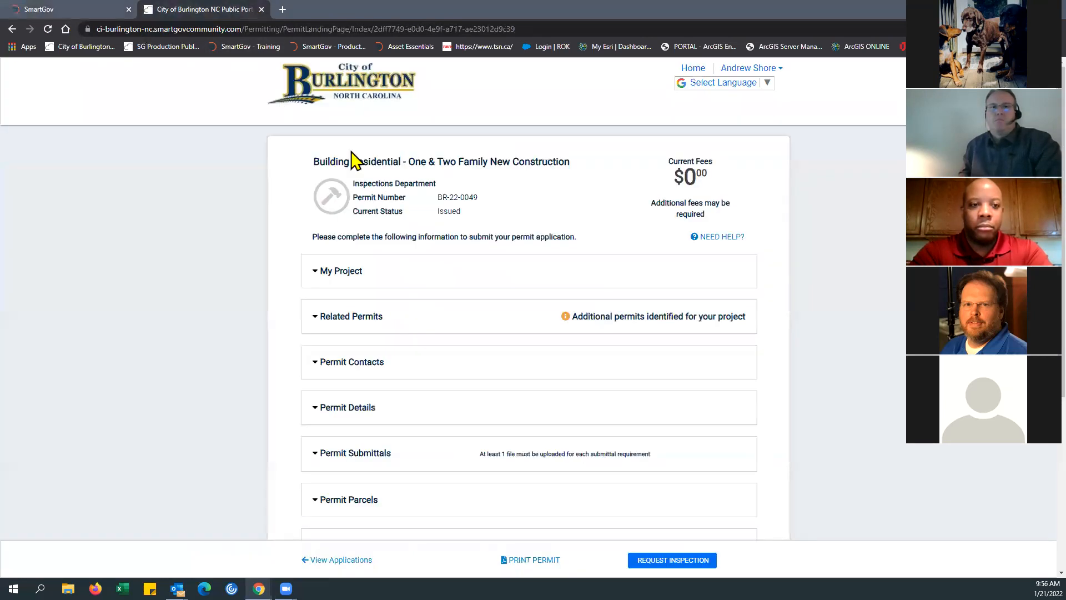
pyautogui.click(695, 67)
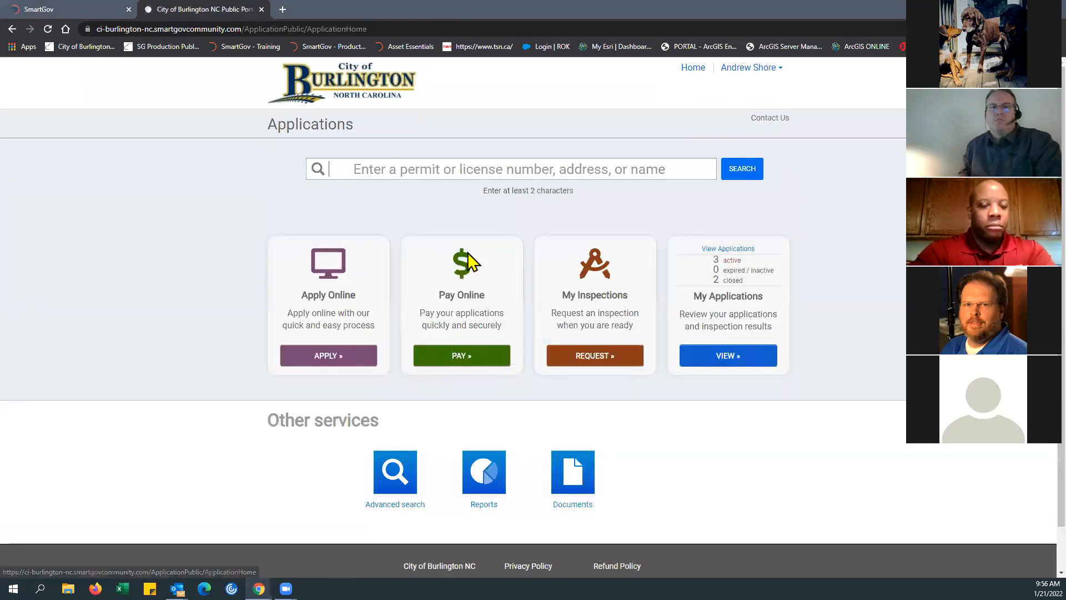
pyautogui.click(746, 358)
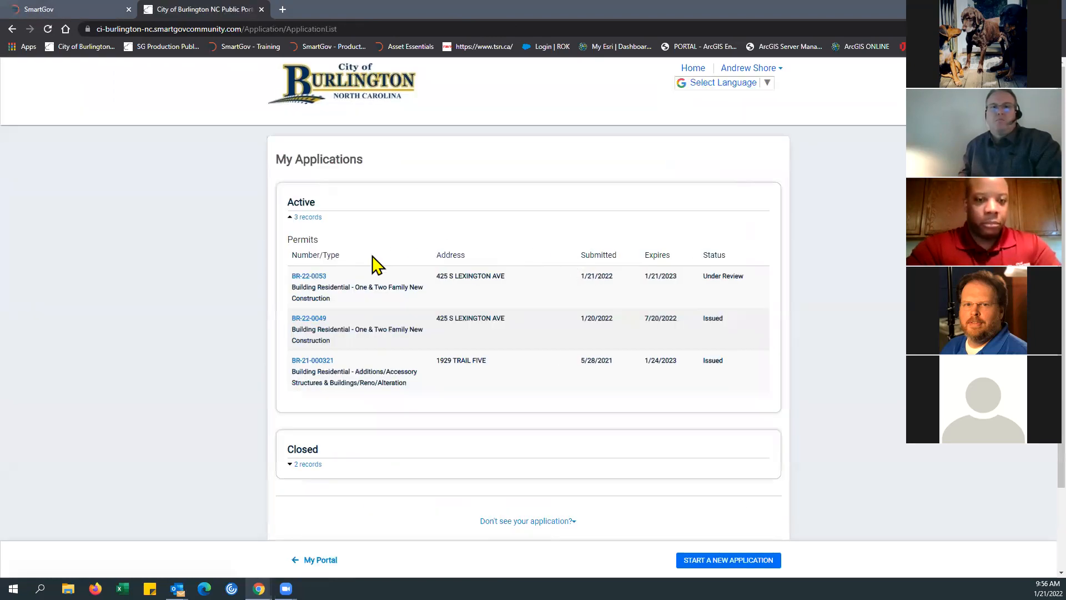
pyautogui.click(309, 276)
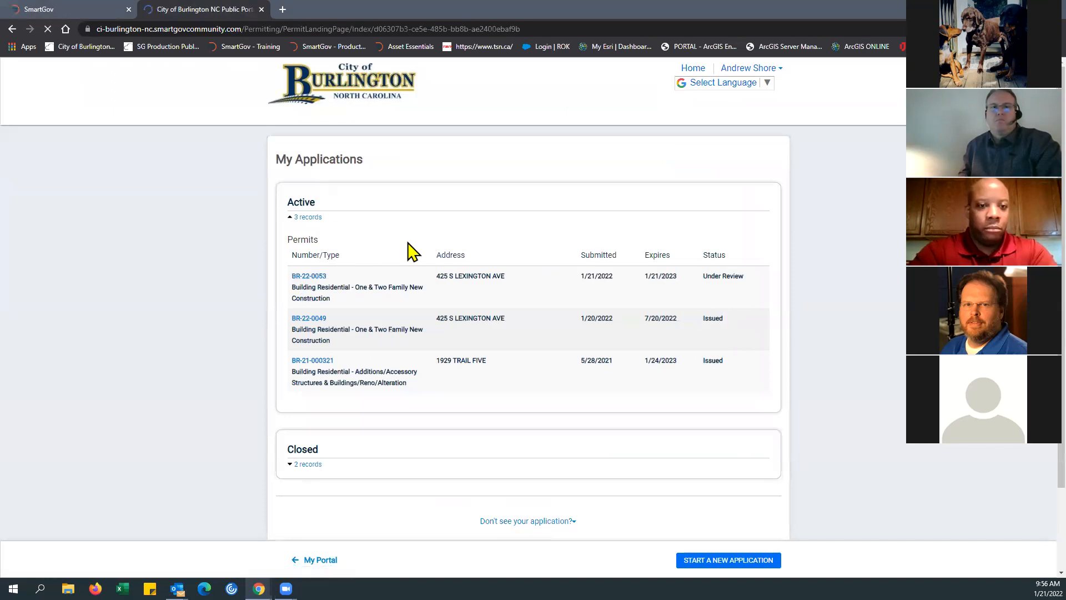
pyautogui.moveTo(436, 197); pyautogui.dragTo(478, 197)
pyautogui.hotkey('ctrl', 'c')
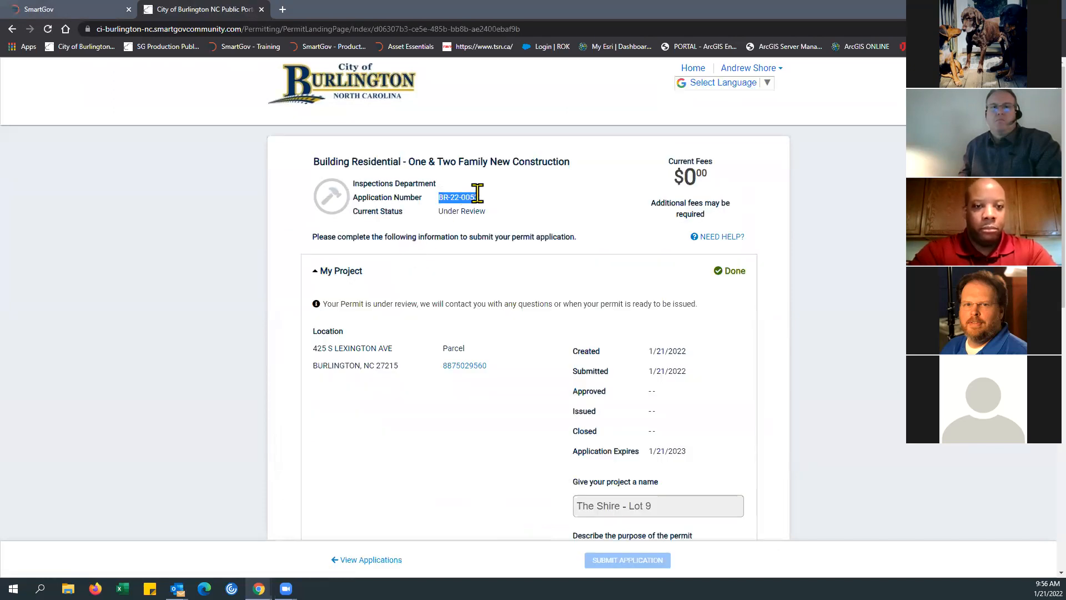
# Step: Switch to the SmartGov back office and search permits by permit number BR-22-0053
pyautogui.click(83, 16)
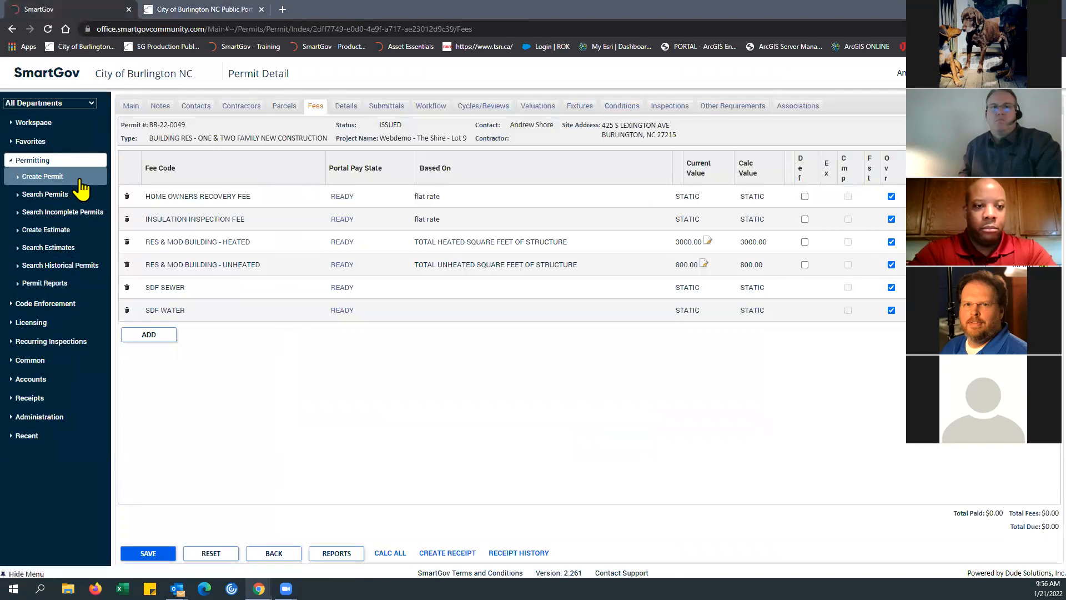
pyautogui.click(69, 194)
pyautogui.click(174, 103)
pyautogui.moveTo(471, 194); pyautogui.dragTo(409, 195)
pyautogui.hotkey('ctrl', 'v')
pyautogui.click(441, 244)
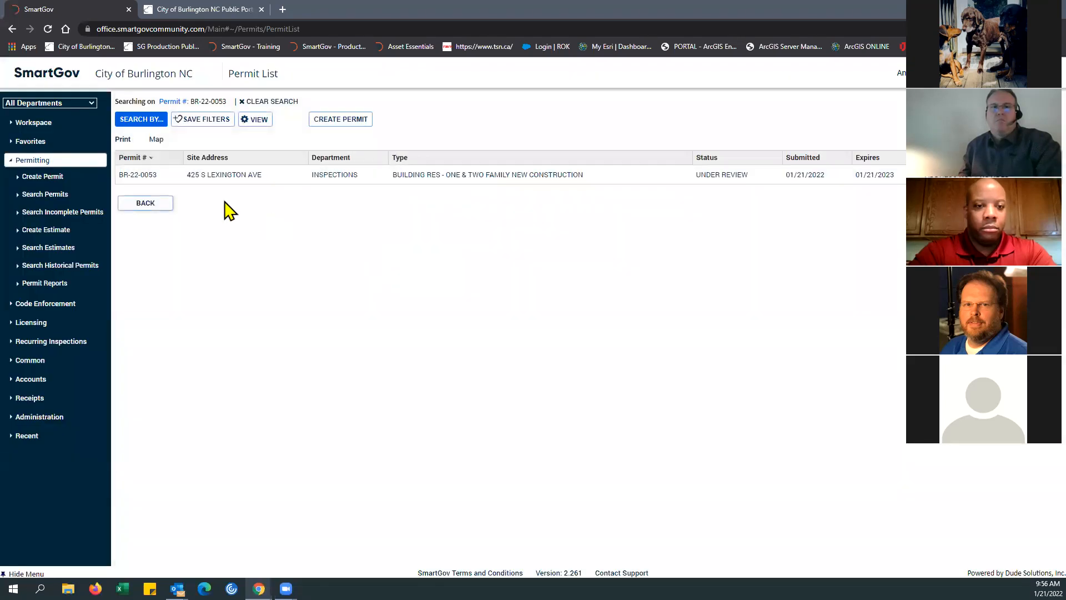
# Step: Open the Fees of permit BR-22-0053 and compare them with the Current Fees shown in the public portal
pyautogui.click(145, 175)
pyautogui.click(316, 106)
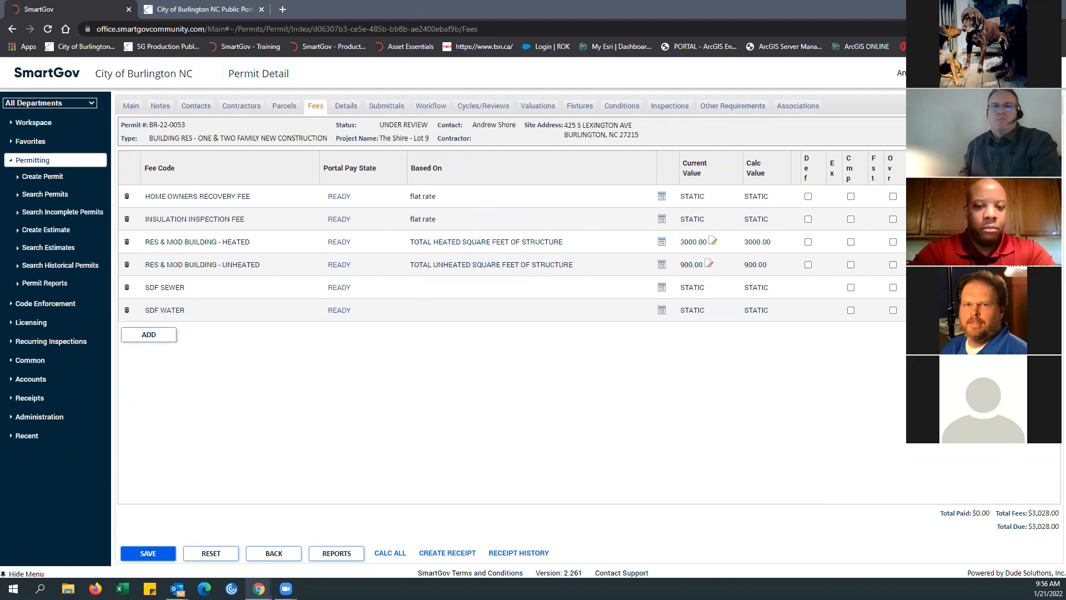
pyautogui.click(201, 10)
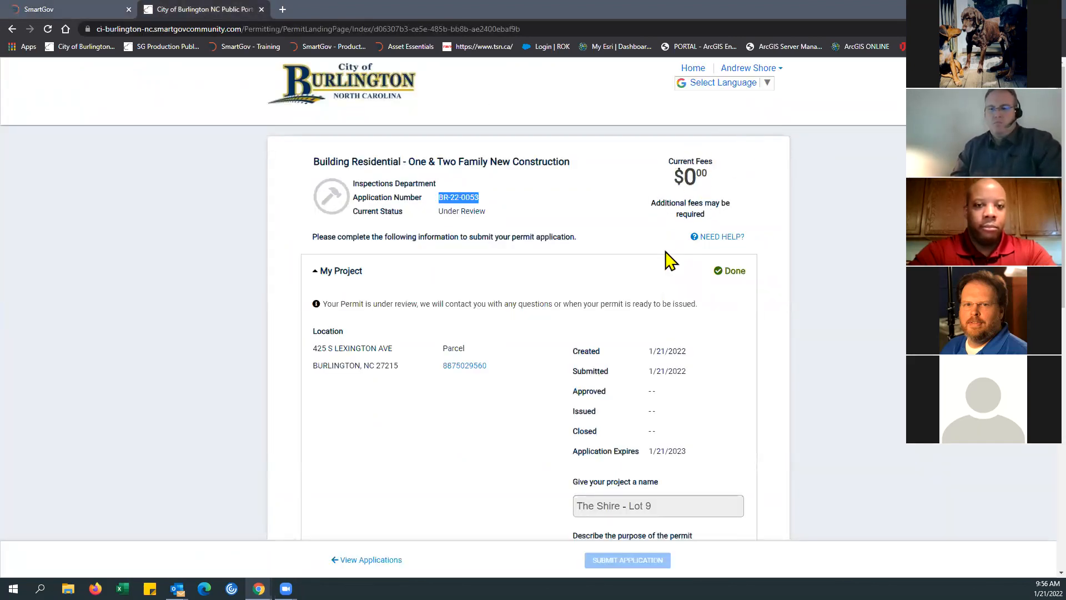
pyautogui.click(535, 211)
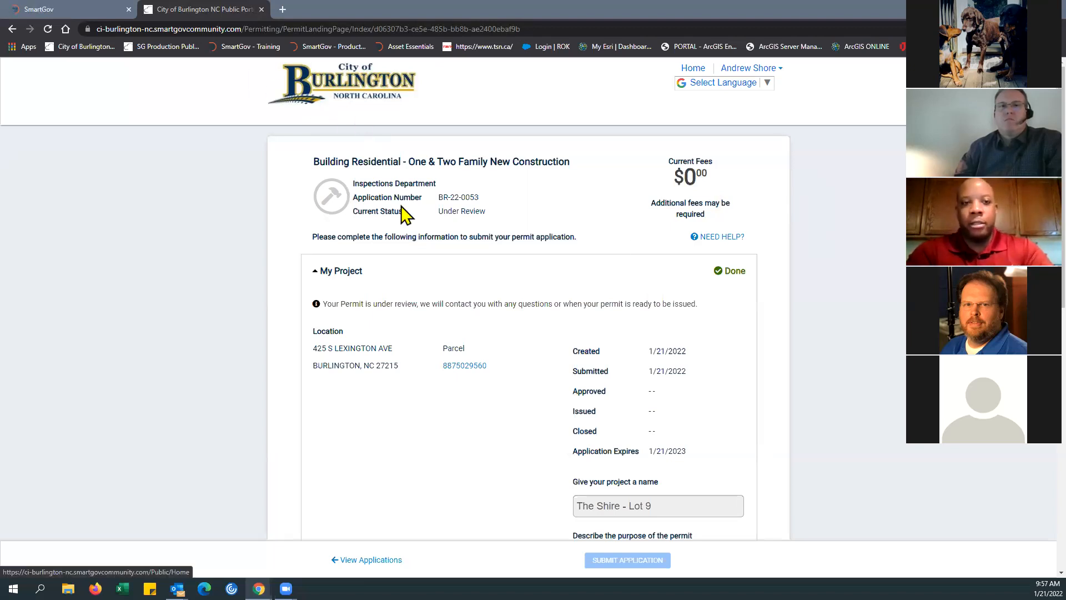
# Step: From the My Portal applications page, search for permits by the project's street address, review them, and return
pyautogui.click(693, 68)
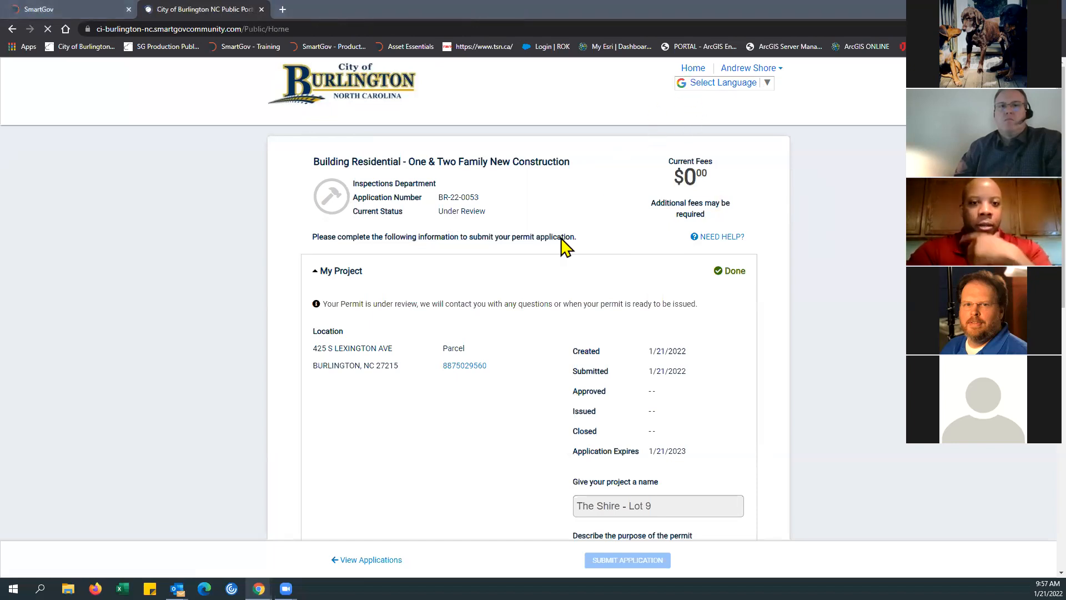
pyautogui.click(372, 295)
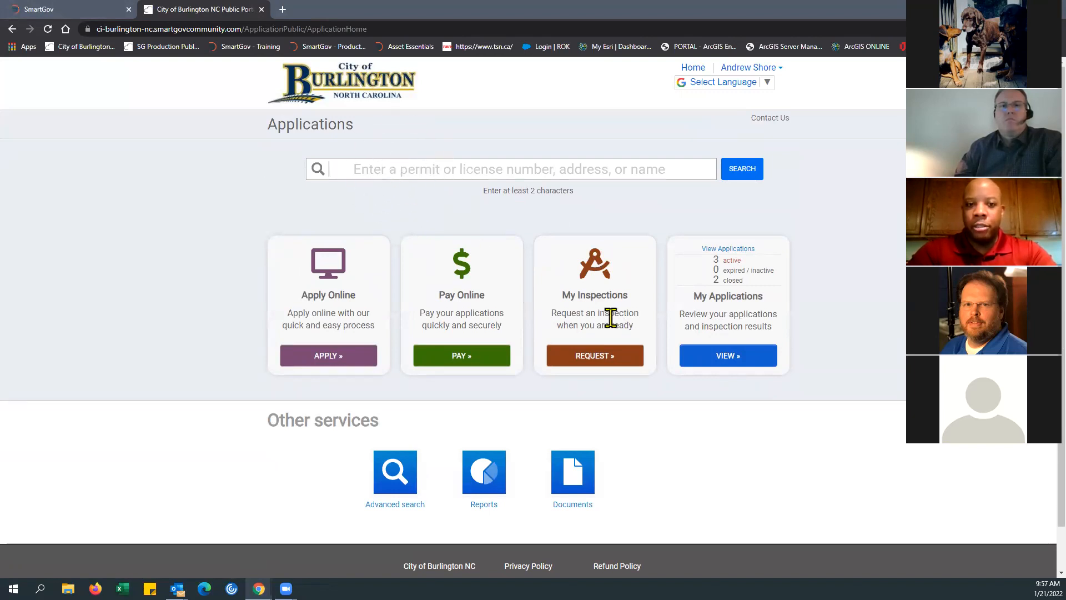
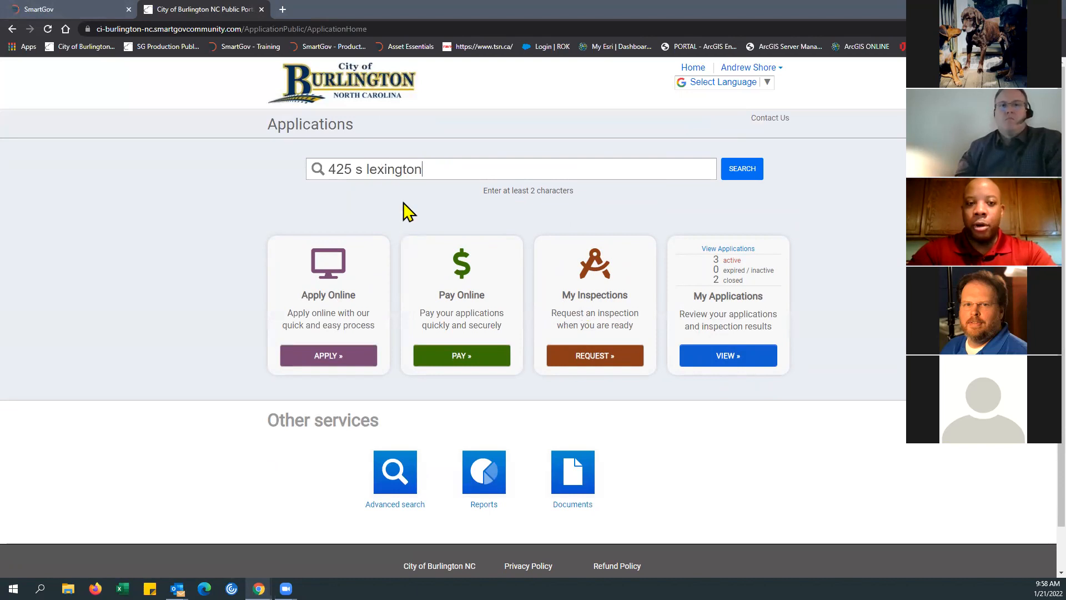
pyautogui.click(738, 172)
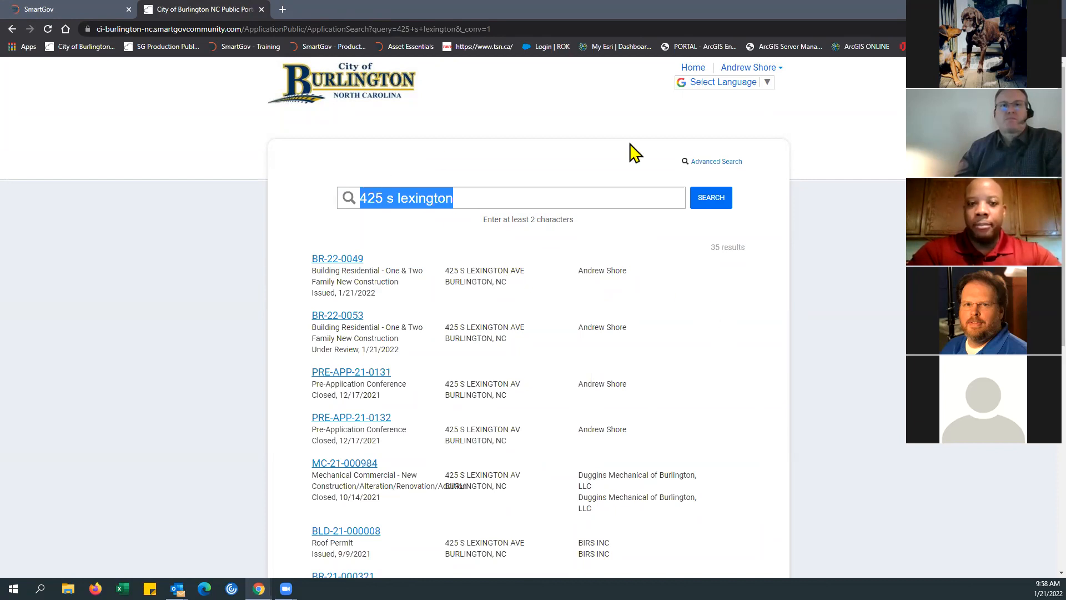
pyautogui.click(12, 29)
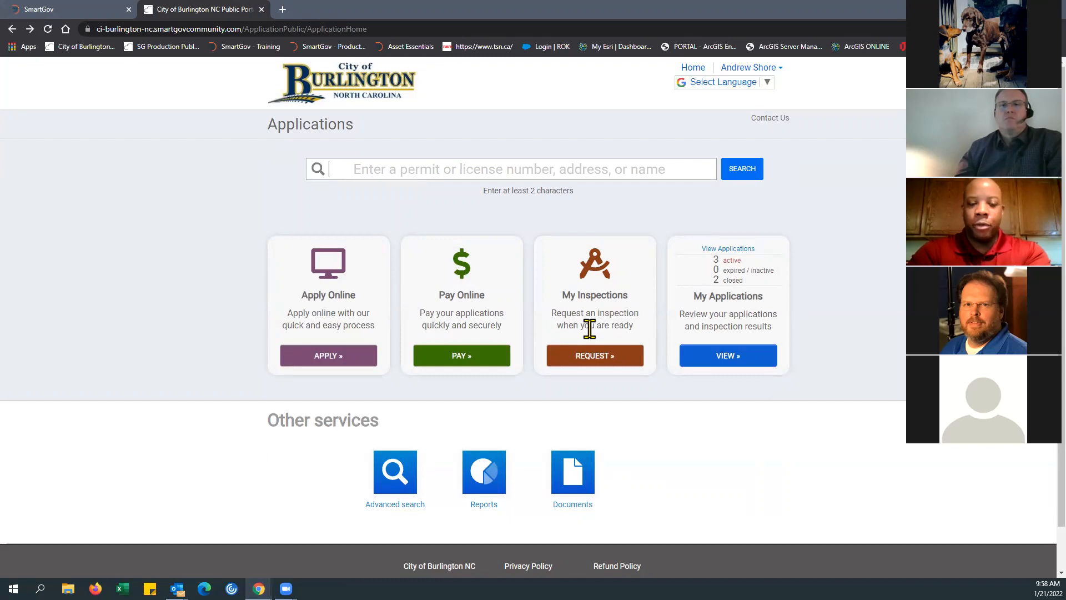
# Step: Run the Permit Project Hierarchy report for permit BR-22-0053, review its inspections list, and close the report
pyautogui.click(484, 503)
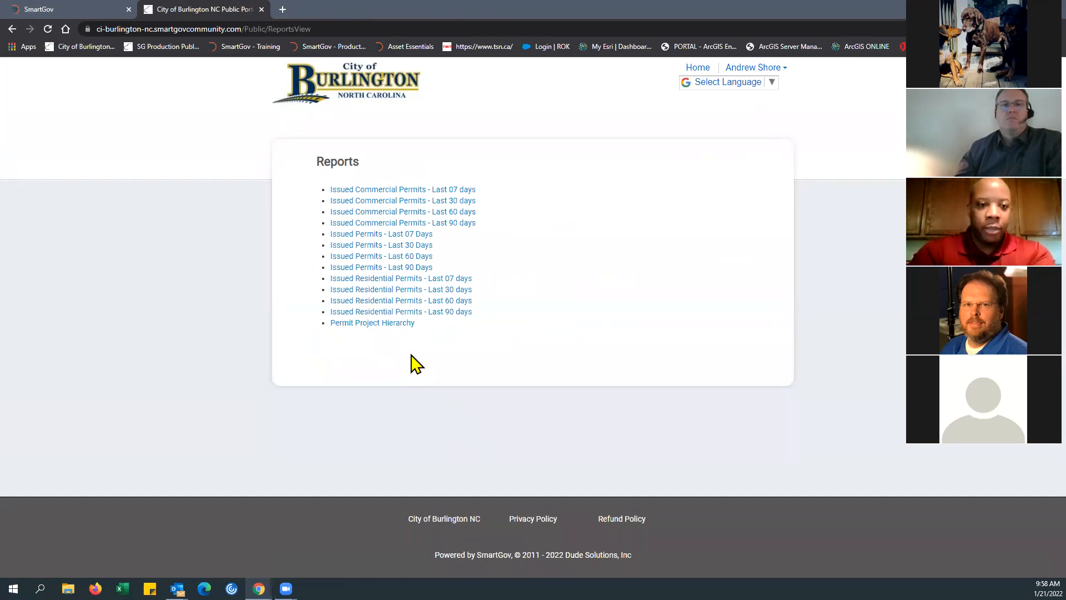
pyautogui.click(359, 326)
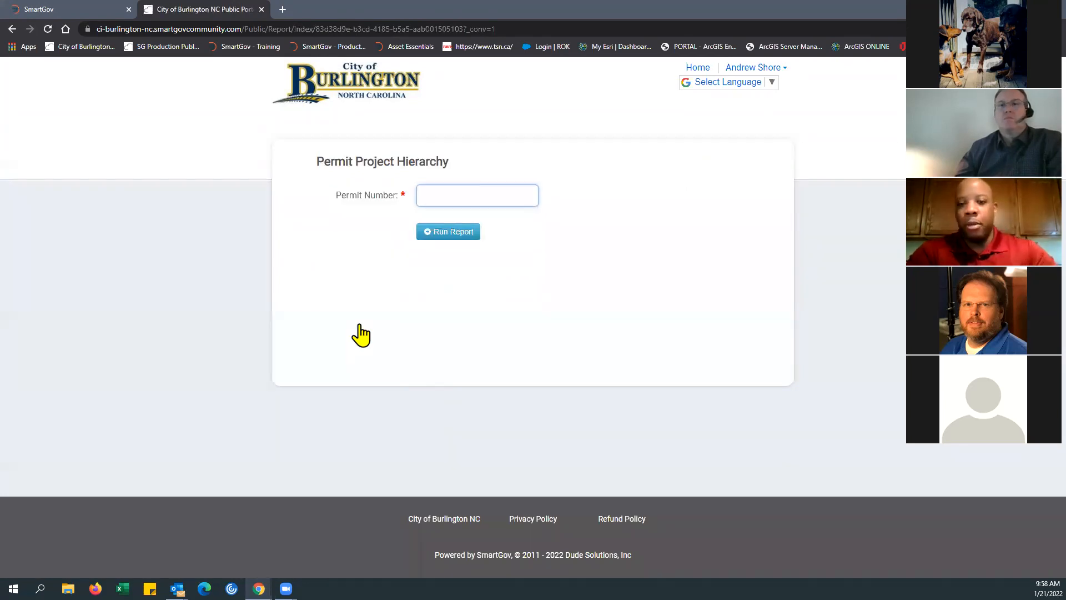
pyautogui.hotkey('ctrl', 'v')
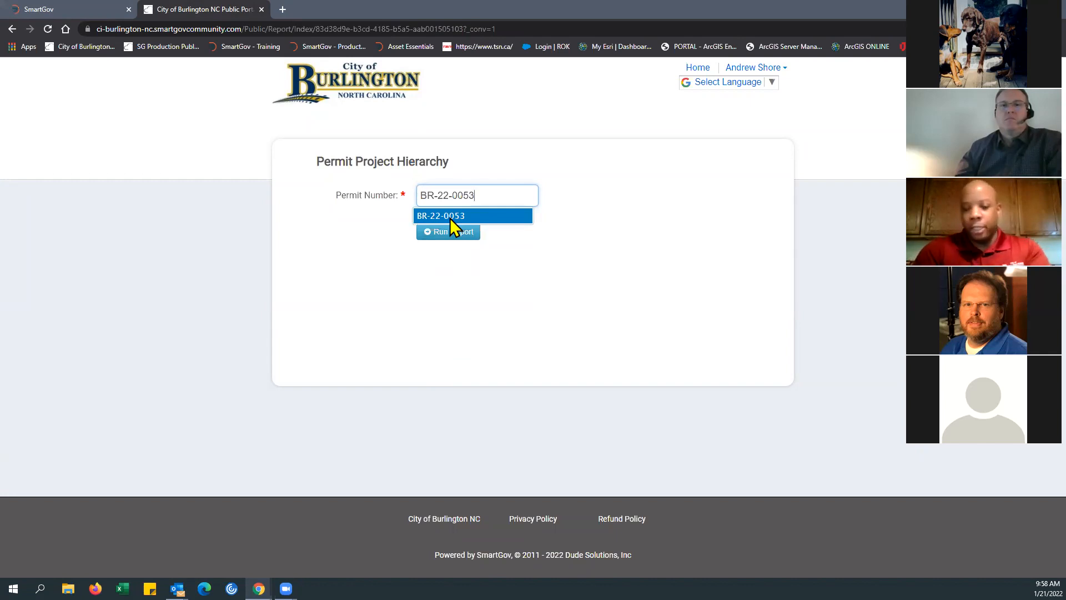
pyautogui.click(450, 218)
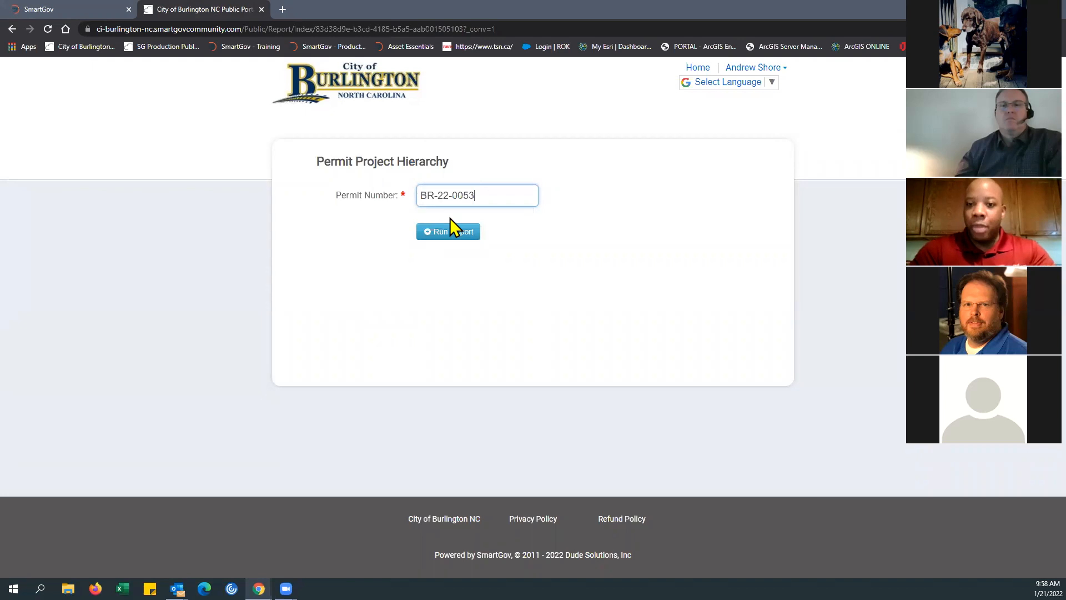
pyautogui.click(443, 236)
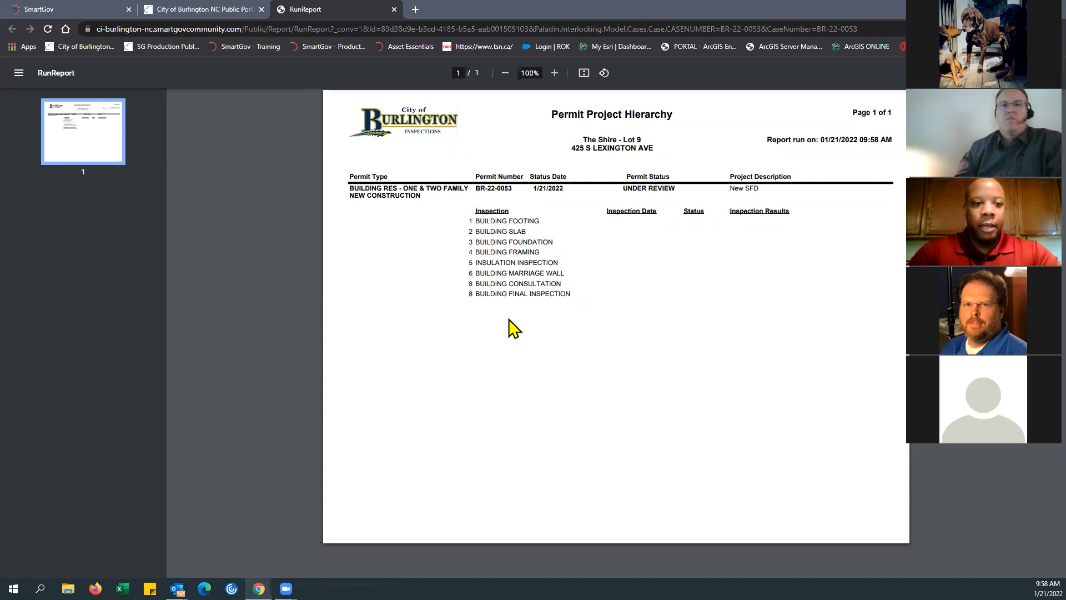
pyautogui.click(394, 9)
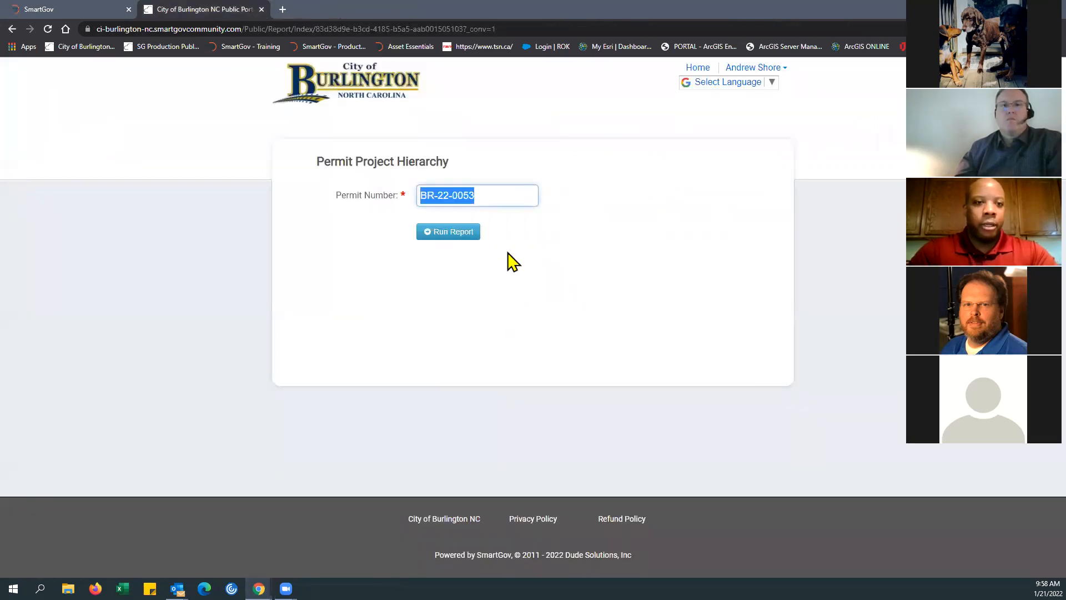
# Step: Replace the permit number with BC-20-004780 and run the Permit Project Hierarchy report for it
pyautogui.click(490, 195)
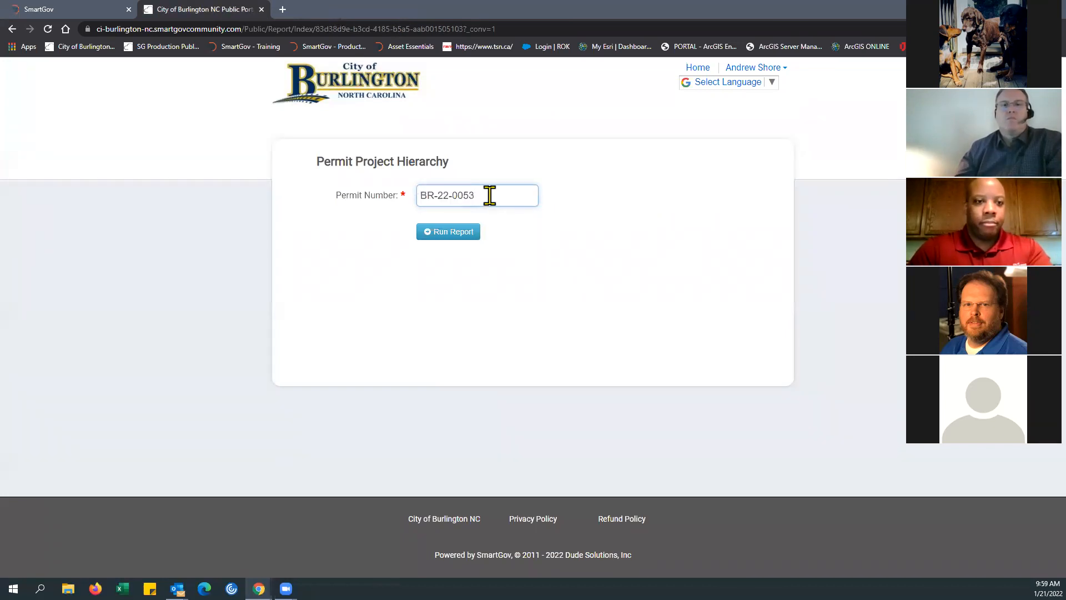
pyautogui.press('BackSpace')
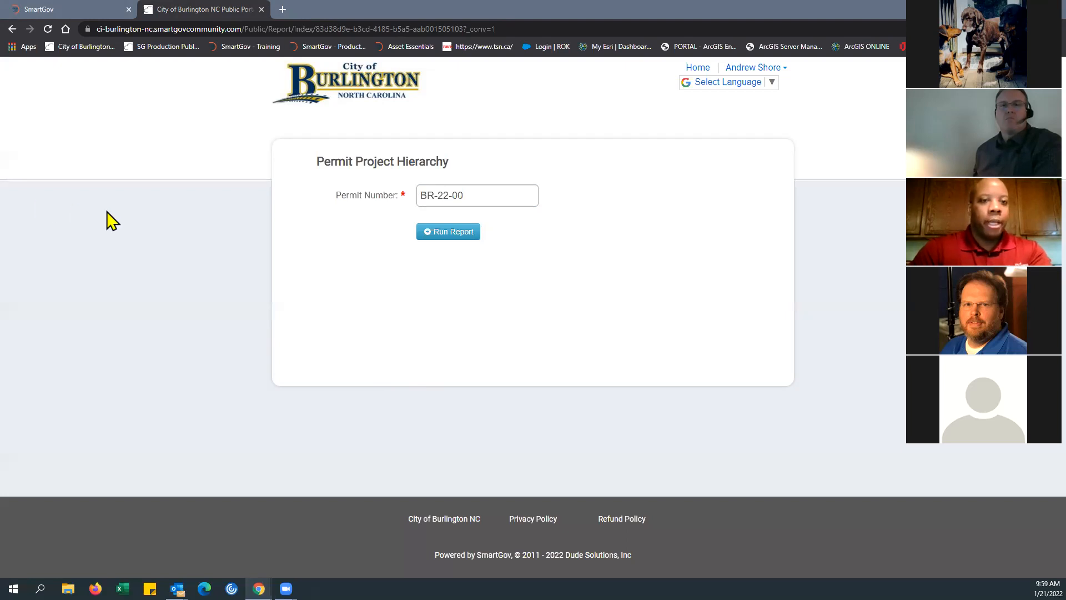
pyautogui.click(472, 195)
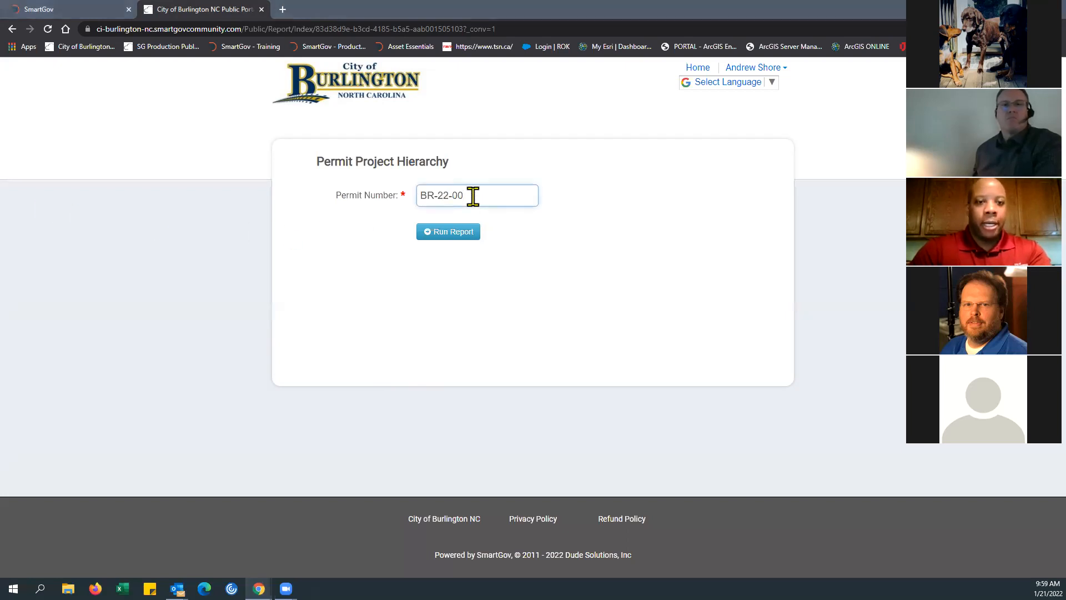
pyautogui.press('BackSpace')
pyautogui.press('BackSpace')
pyautogui.press('BackSpace')
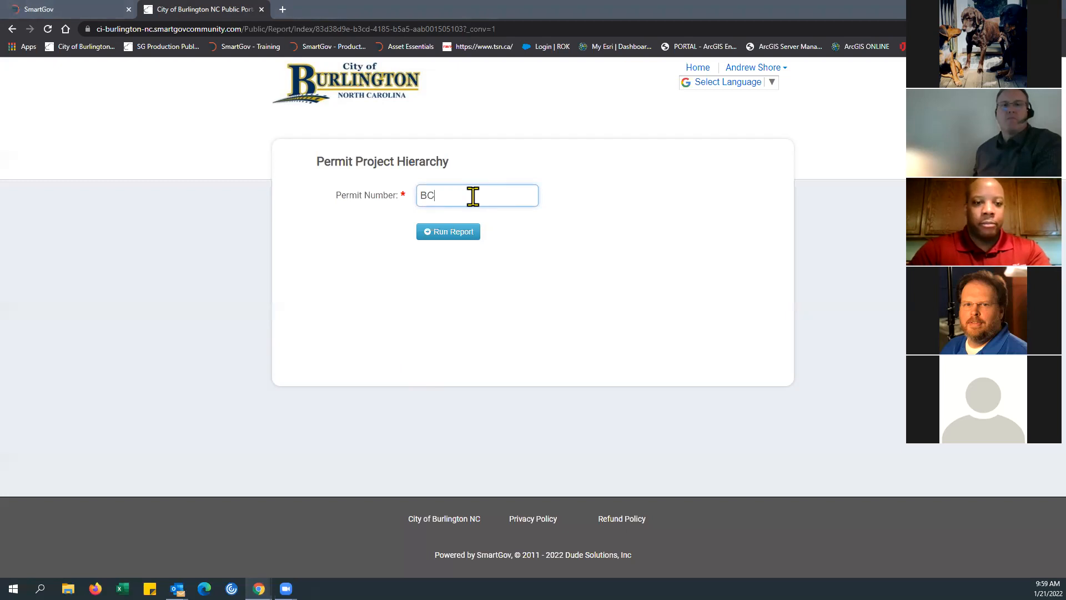
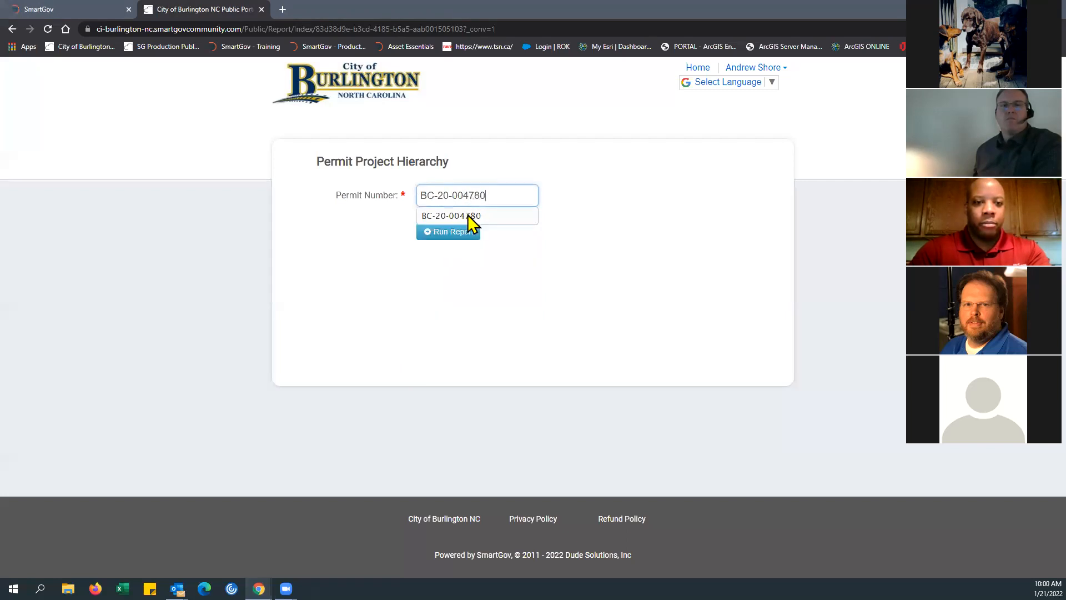
pyautogui.click(461, 217)
pyautogui.click(442, 233)
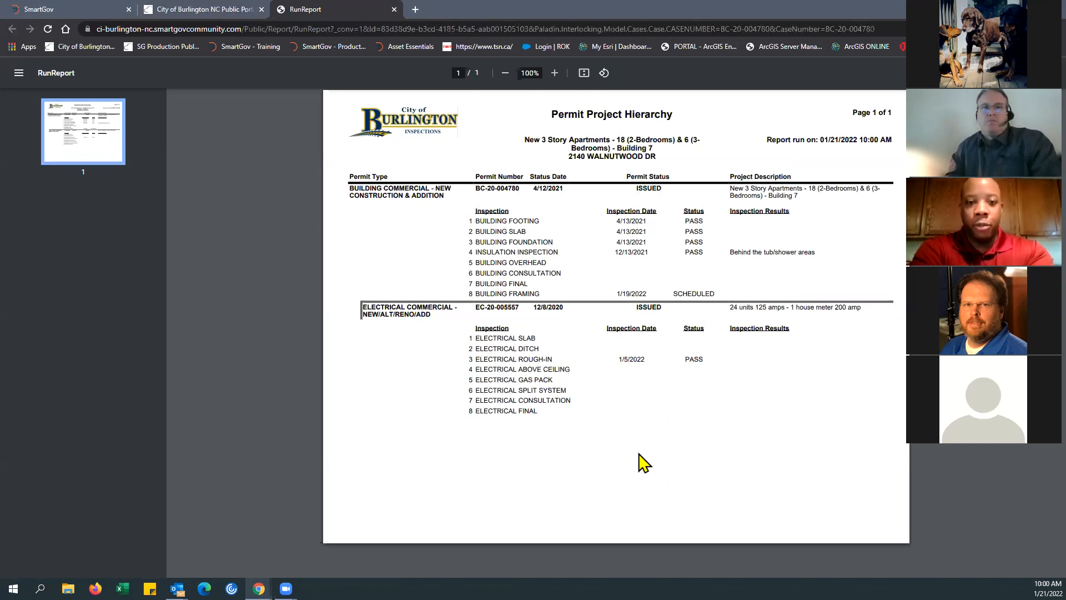
# Step: Examine the electrical commercial permit's number, status and rough-in inspection in the hierarchy report, and close the report
pyautogui.moveTo(362, 308); pyautogui.dragTo(438, 309)
pyautogui.click(438, 349)
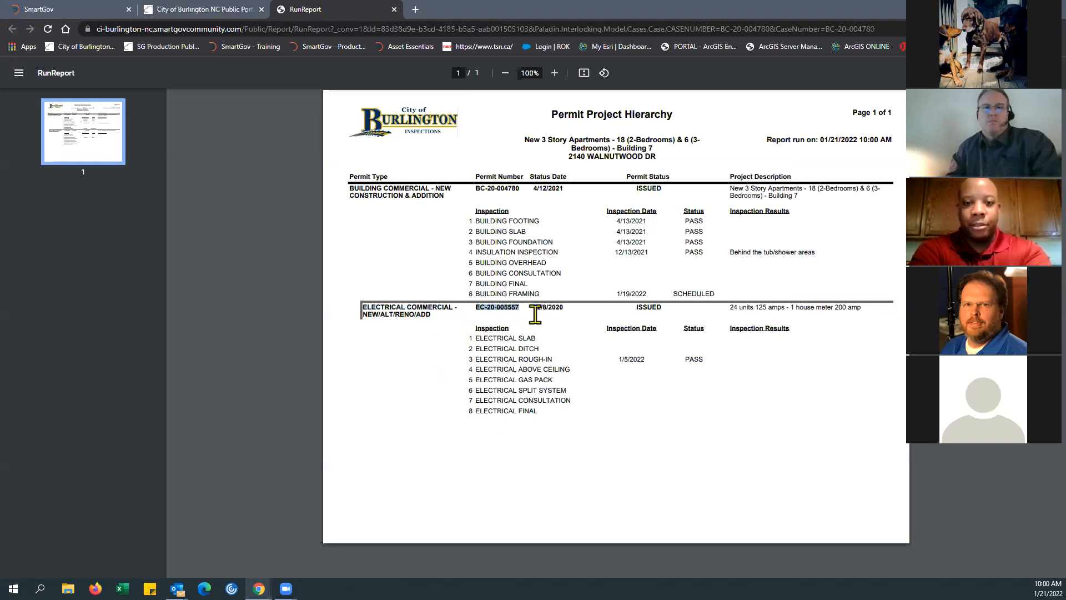
pyautogui.moveTo(637, 308); pyautogui.dragTo(650, 310)
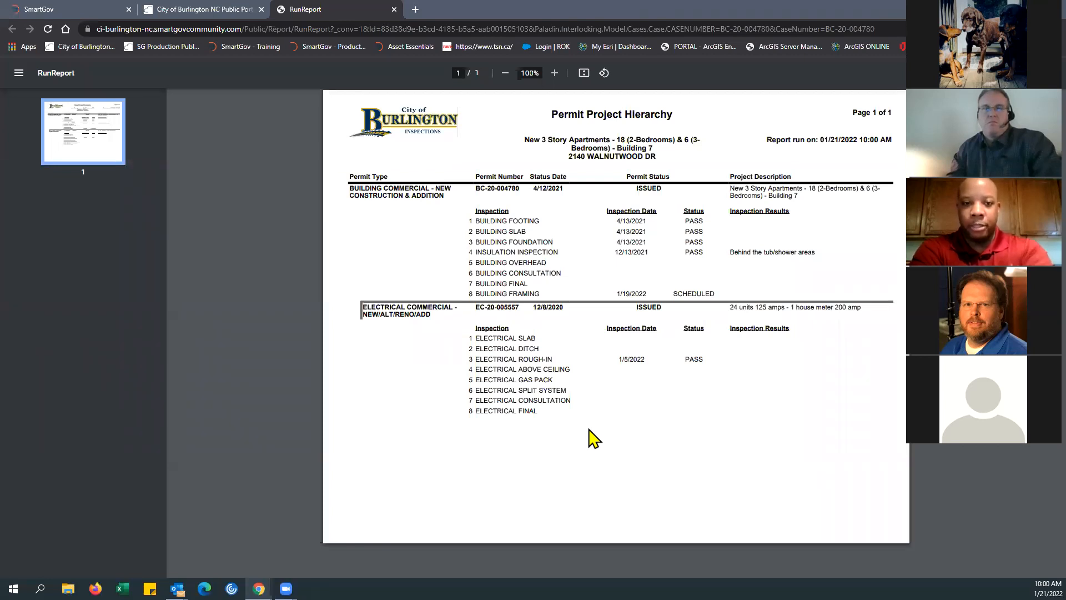
pyautogui.moveTo(472, 358); pyautogui.dragTo(674, 362)
pyautogui.click(709, 450)
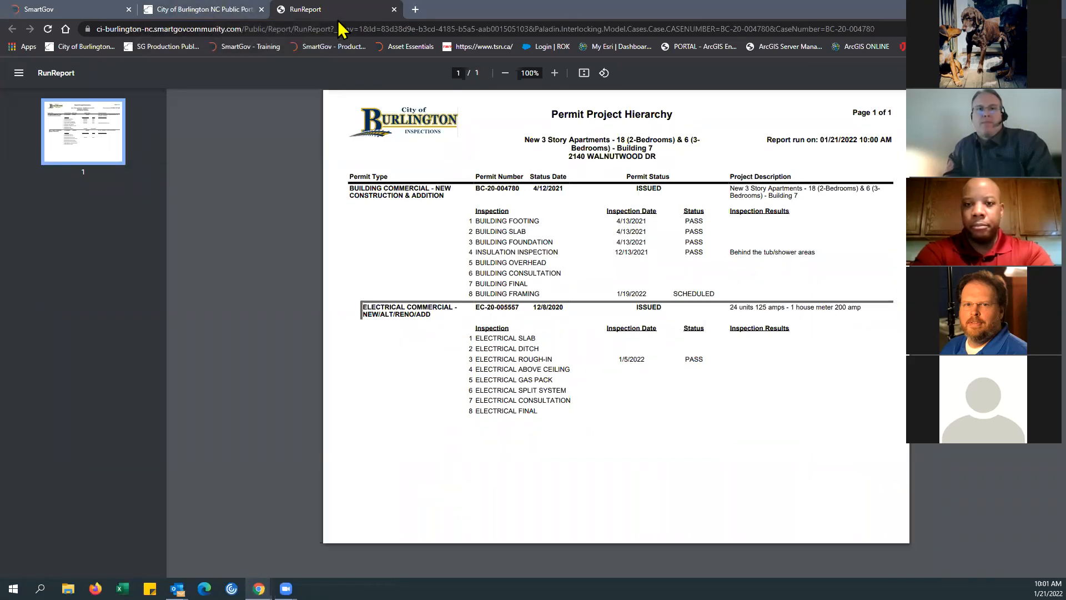
pyautogui.click(394, 9)
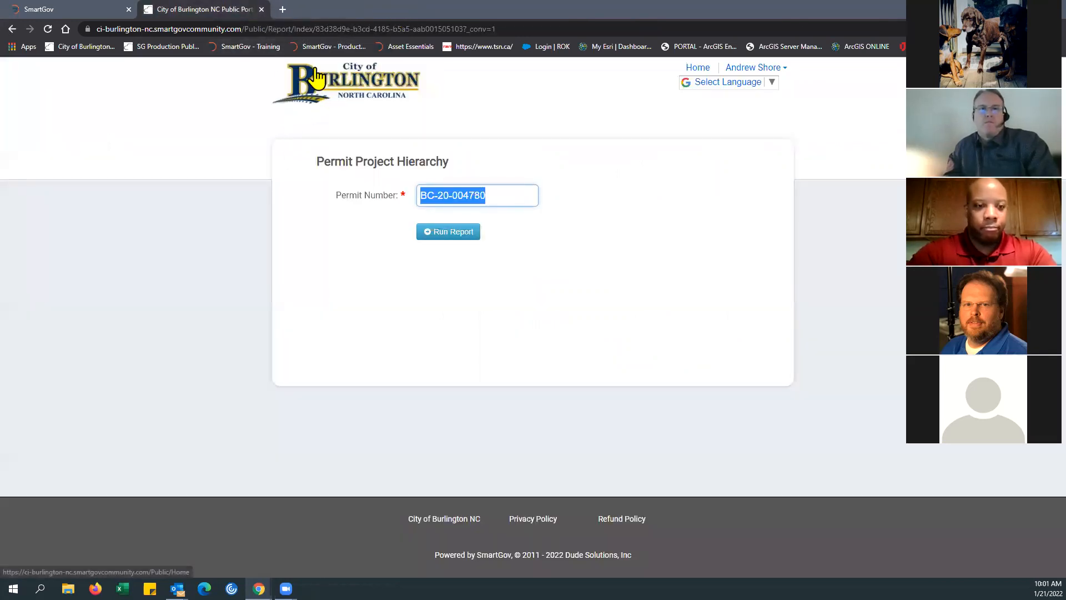
# Step: Return to the public portal's home page and look over its welcome notices
pyautogui.click(698, 68)
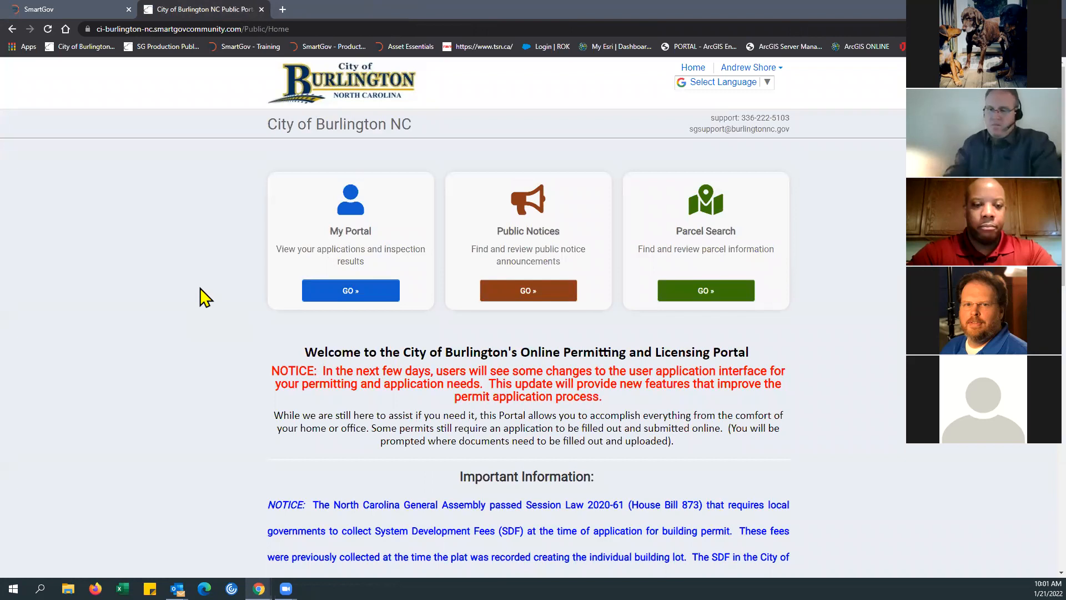
pyautogui.scroll(-1, 193, 248)
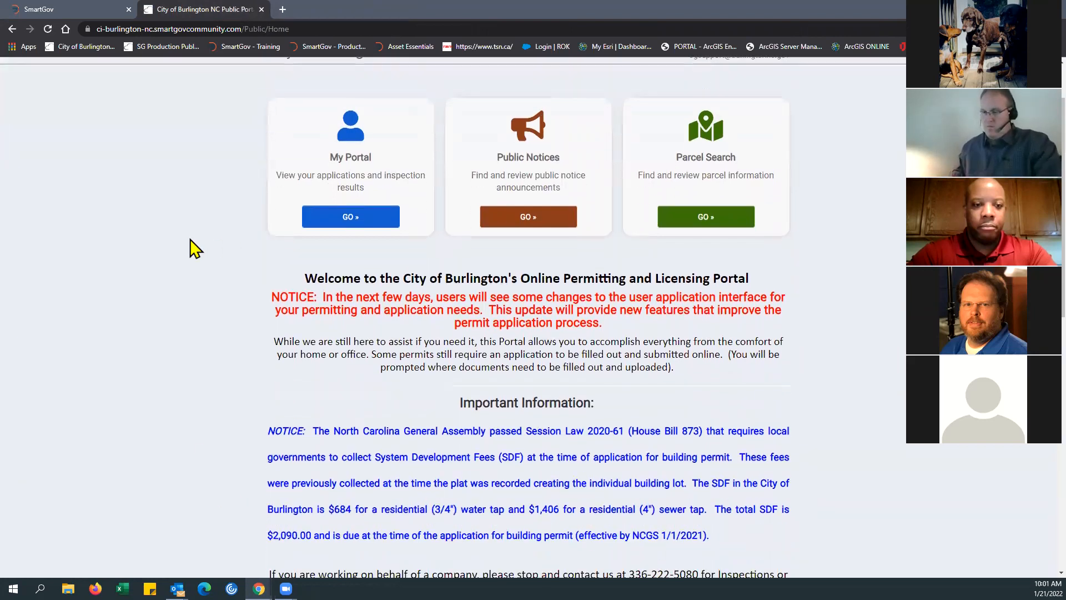
pyautogui.scroll(1, 193, 247)
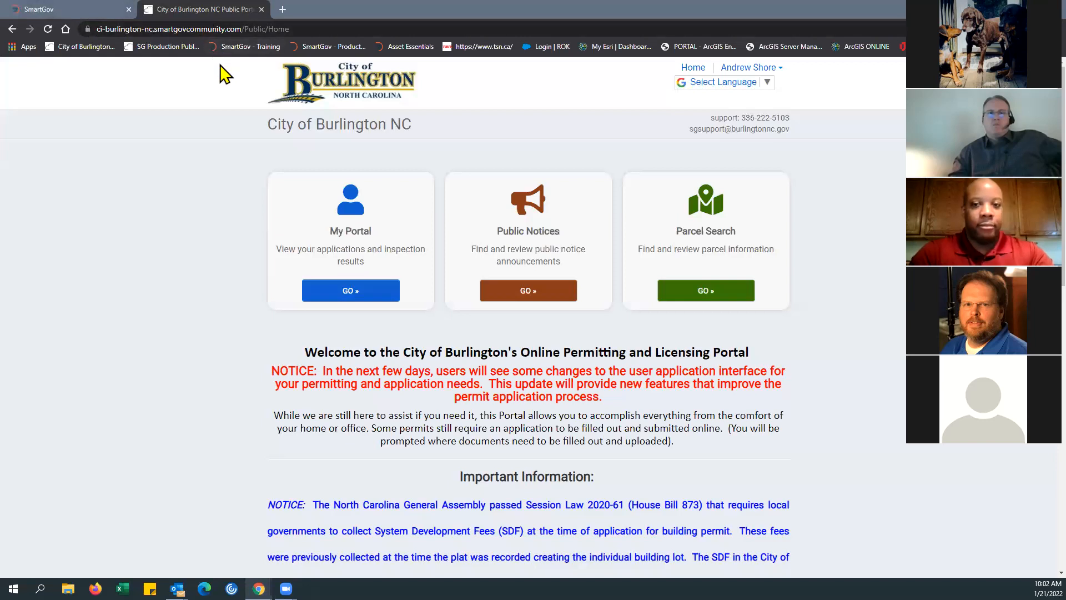
# Step: Check the permit's Fees in the SmartGov back office, return to the public portal, and highlight the support phone line
pyautogui.click(86, 17)
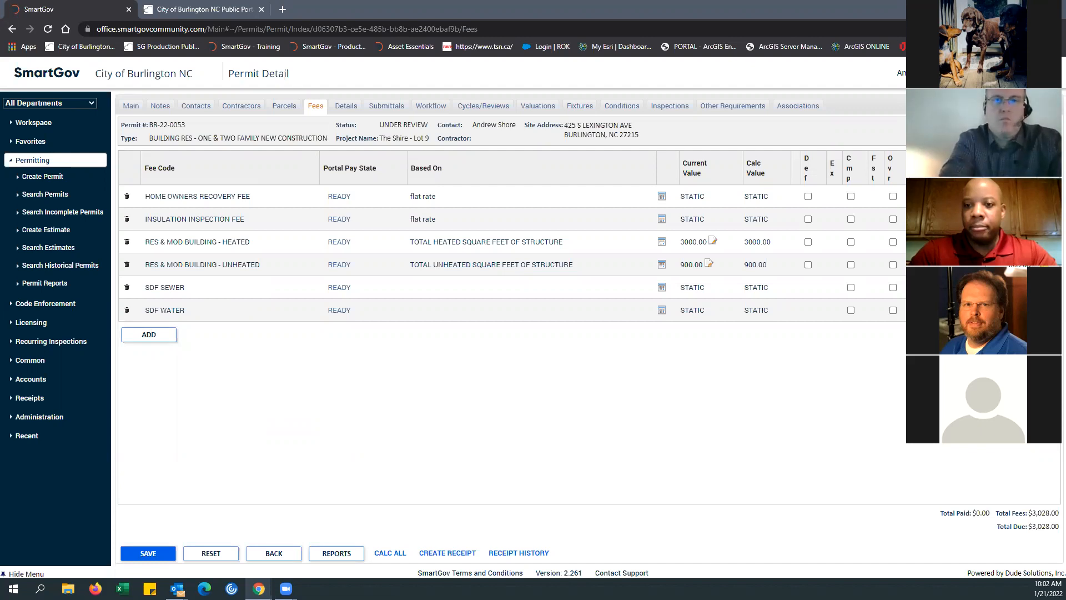
pyautogui.click(227, 12)
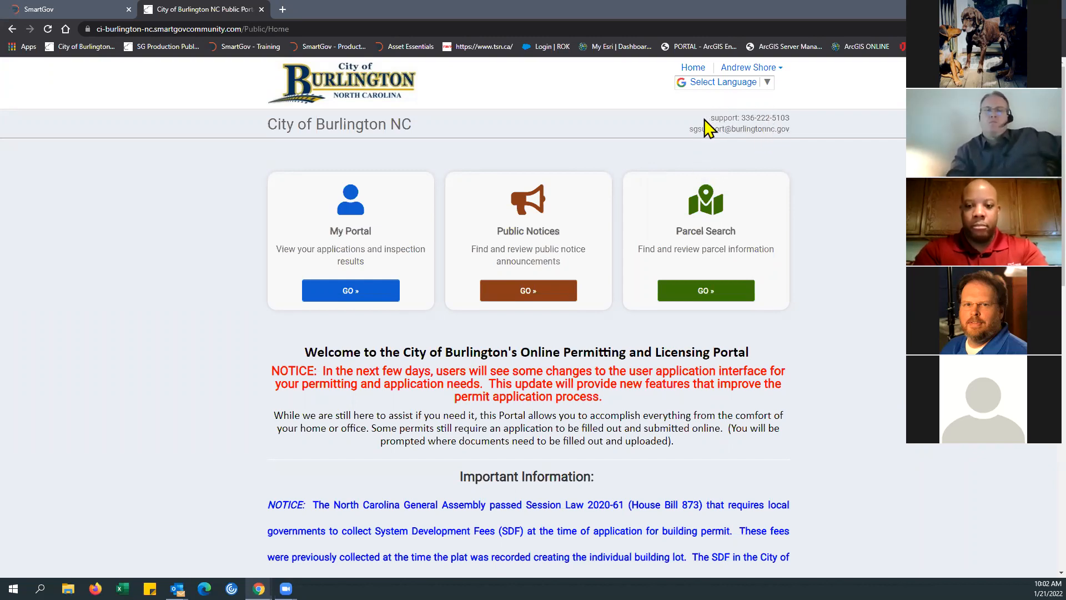
pyautogui.moveTo(692, 111); pyautogui.dragTo(774, 123)
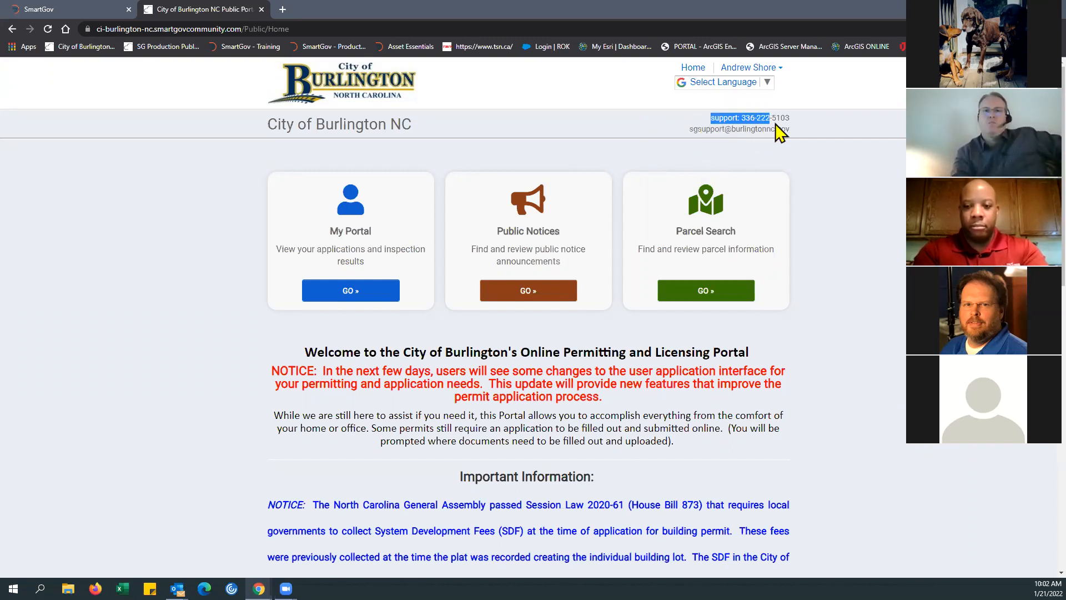
pyautogui.click(802, 134)
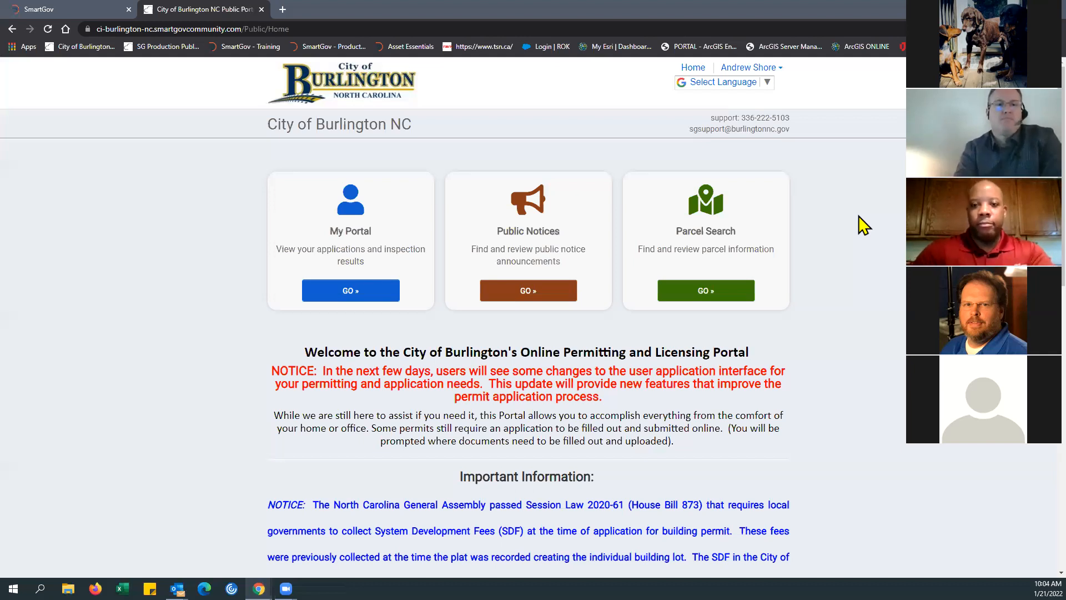
# Step: Review the home page's Important Information, Inspections, Planning and Licenses notices, highlighting the building permit demonstration workshop announcement, and return to the page's start
pyautogui.scroll(-2, 852, 244)
pyautogui.scroll(2, 852, 244)
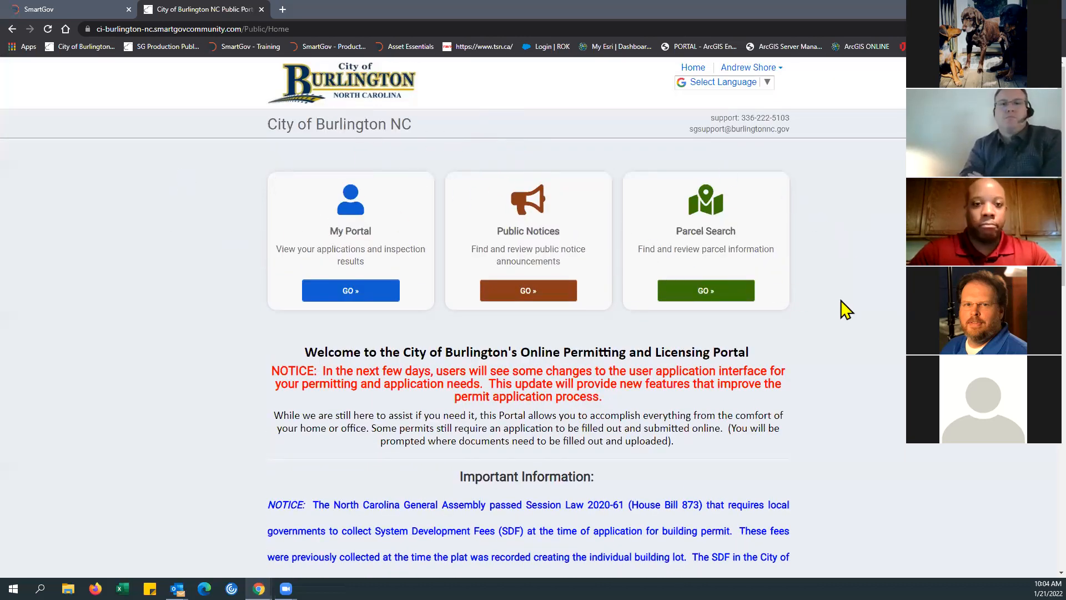
pyautogui.scroll(-4, 846, 310)
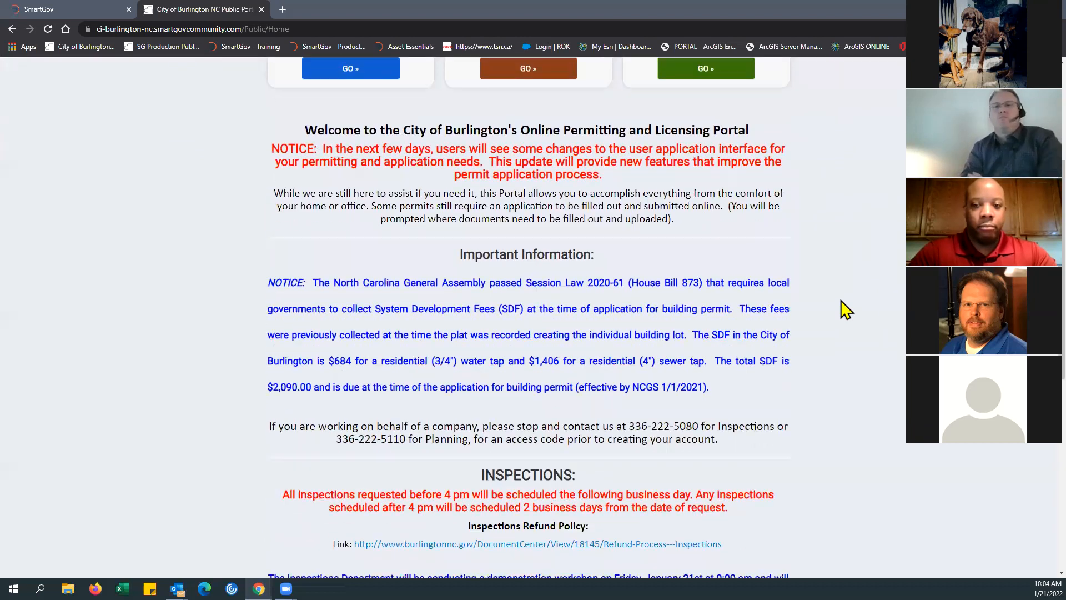
pyautogui.scroll(-1, 797, 291)
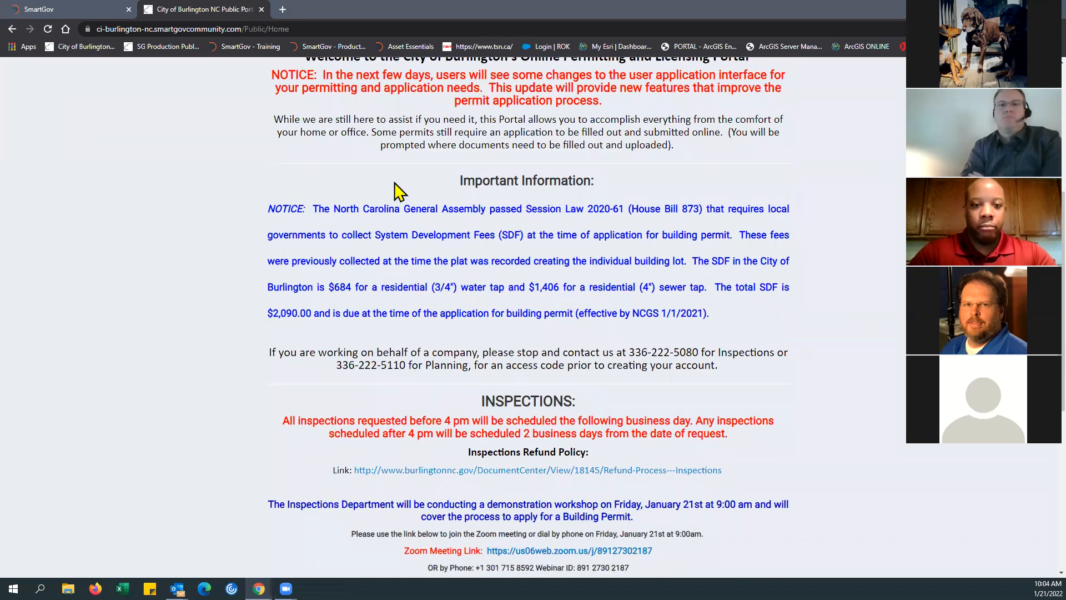
pyautogui.scroll(1, 399, 192)
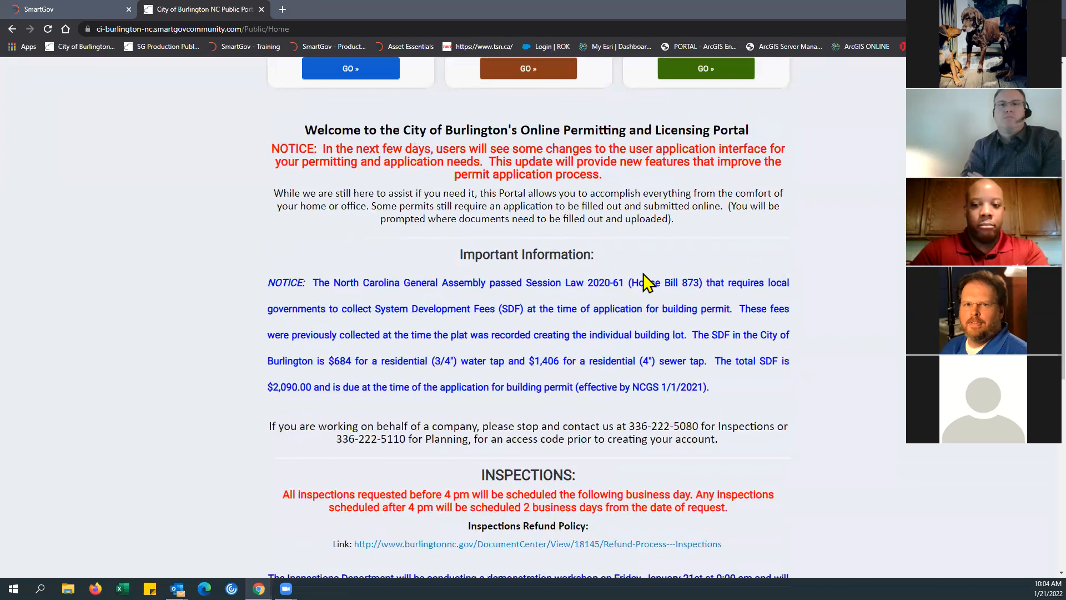
pyautogui.scroll(-1, 246, 310)
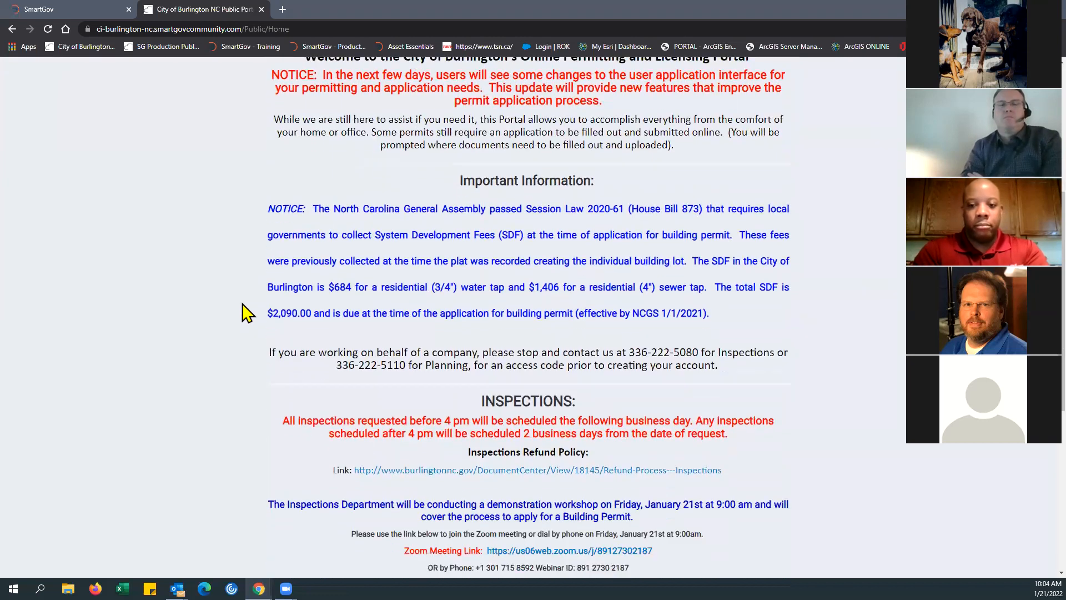
pyautogui.scroll(-1, 245, 312)
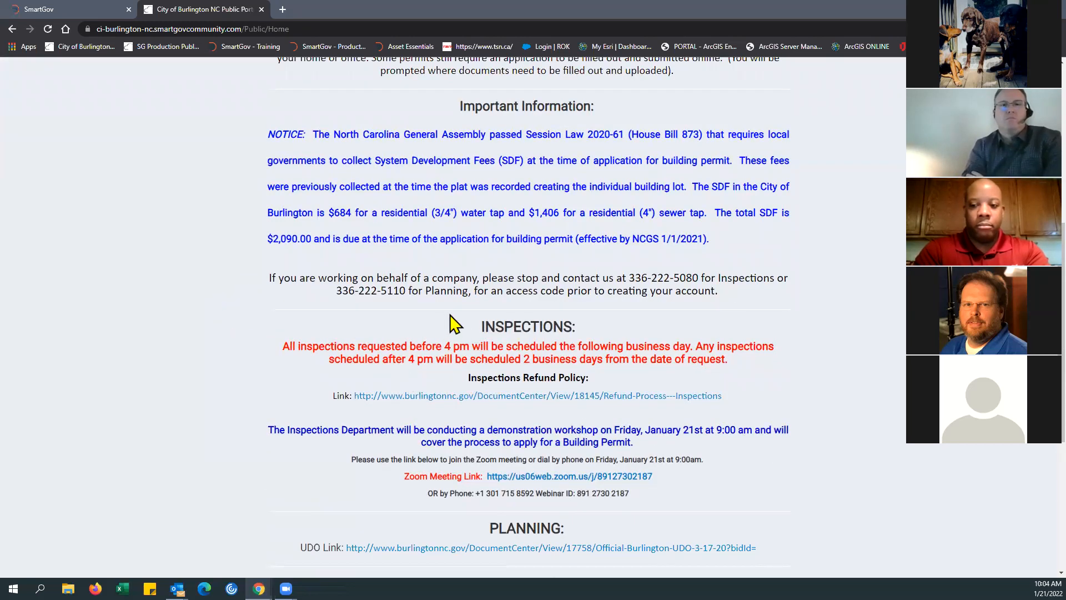
pyautogui.scroll(-1, 609, 328)
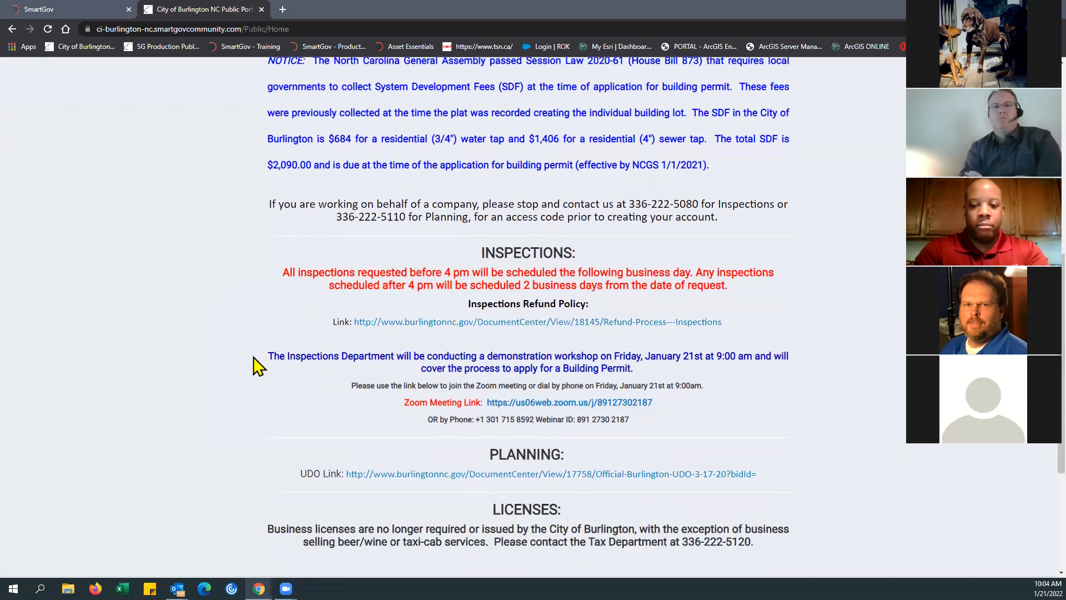
pyautogui.moveTo(317, 358); pyautogui.dragTo(714, 428)
pyautogui.click(763, 431)
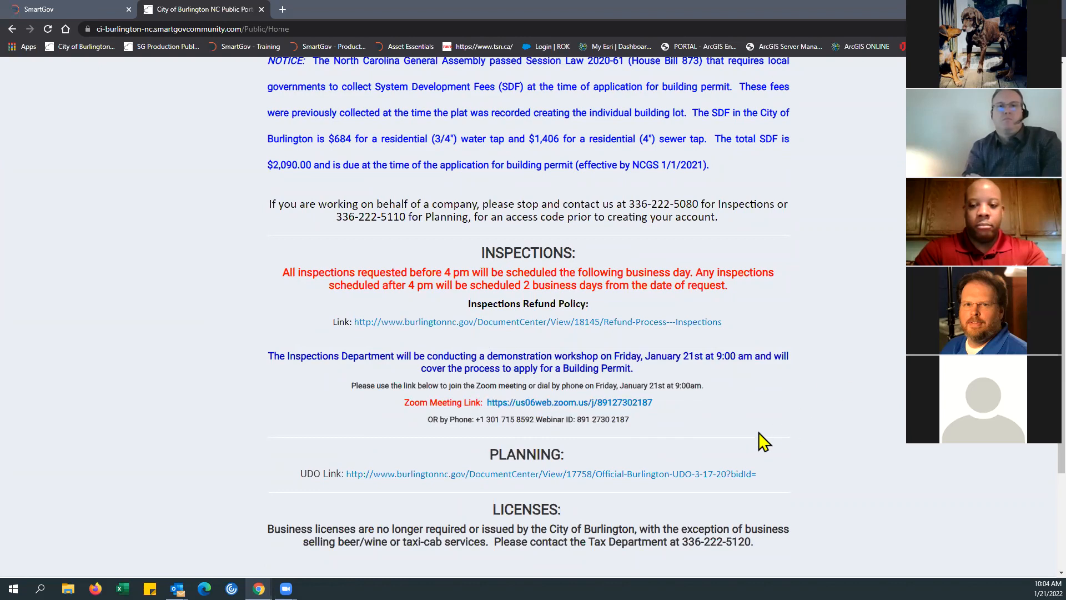
pyautogui.scroll(-1, 756, 440)
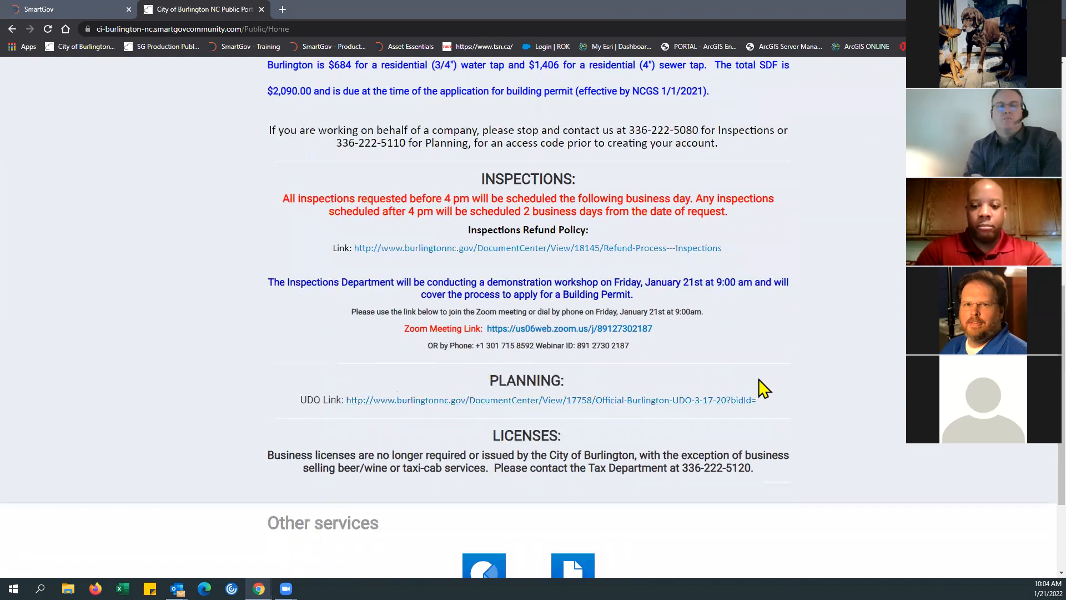
pyautogui.scroll(1, 774, 383)
pyautogui.scroll(2, 773, 383)
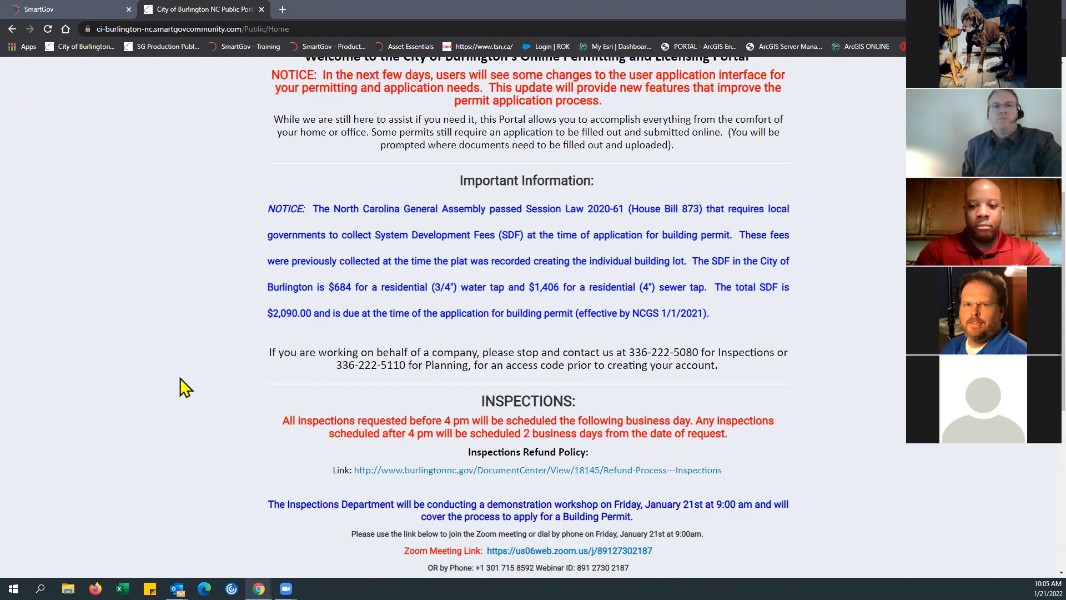
pyautogui.scroll(3, 192, 383)
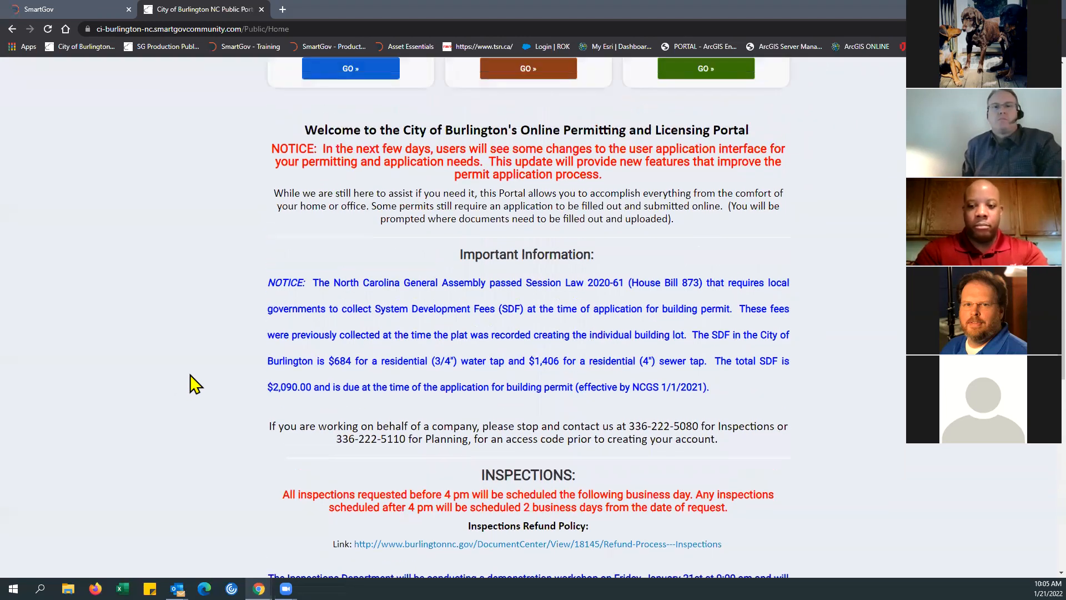
pyautogui.scroll(3, 192, 383)
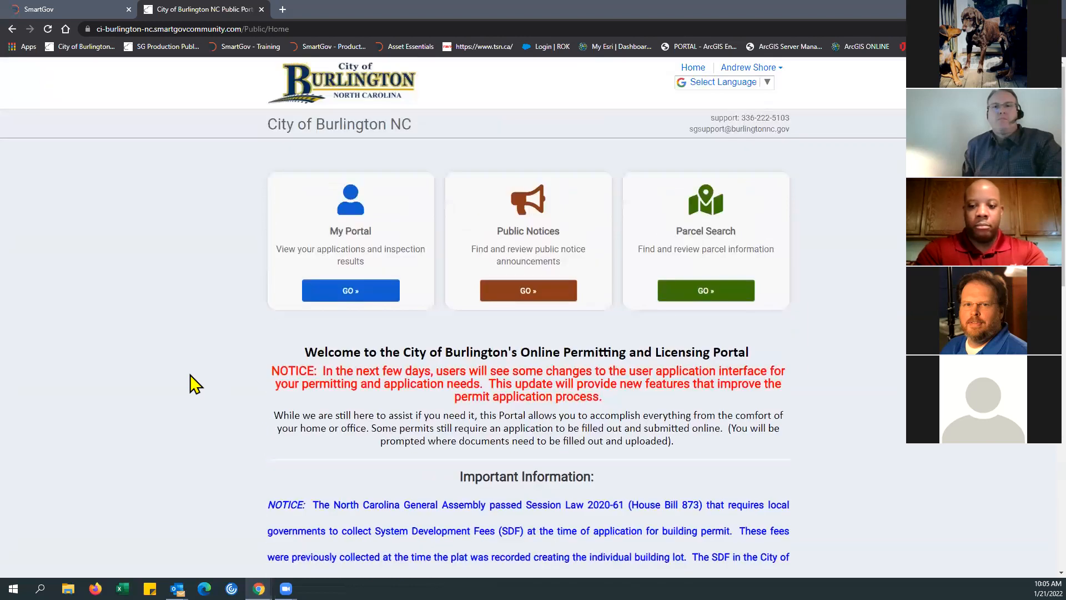